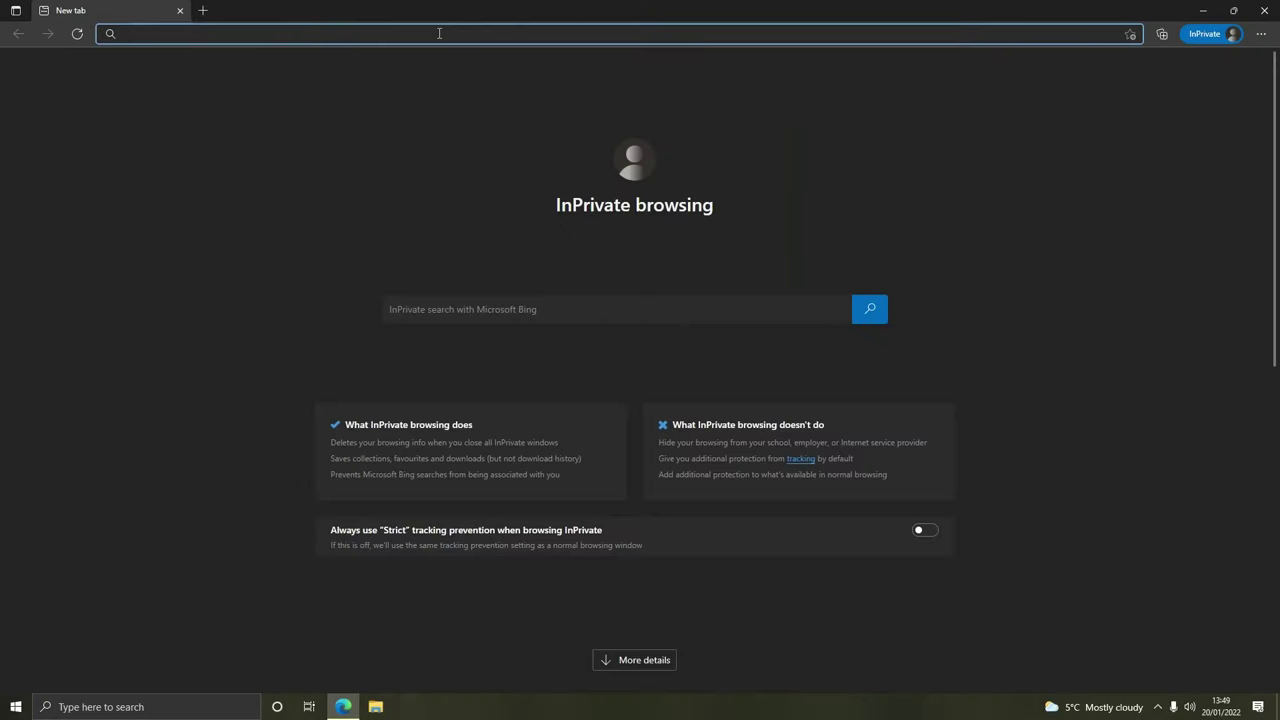
Search Bing for ltspice, open the Analog Devices LTspice page in a new tab, and accept cookies
{"action": "type", "text": "ltspic"}
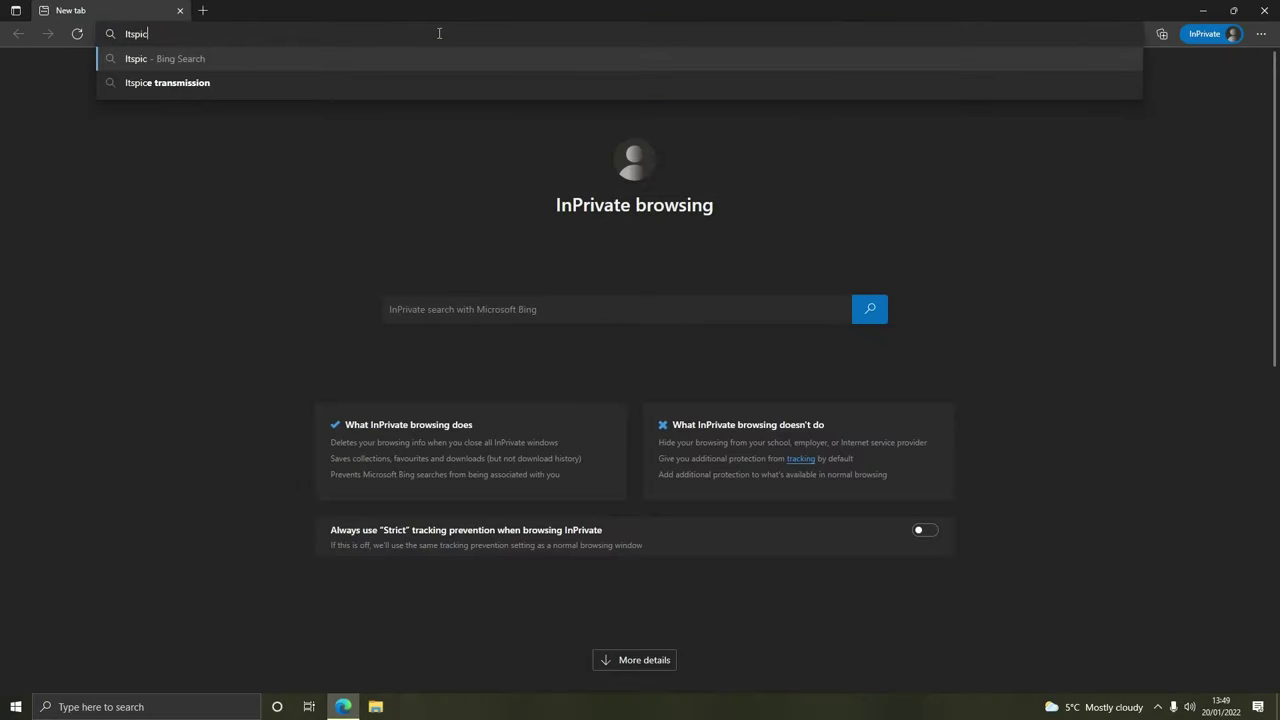
{"action": "type", "text": "e"}
{"action": "key", "text": "Return"}
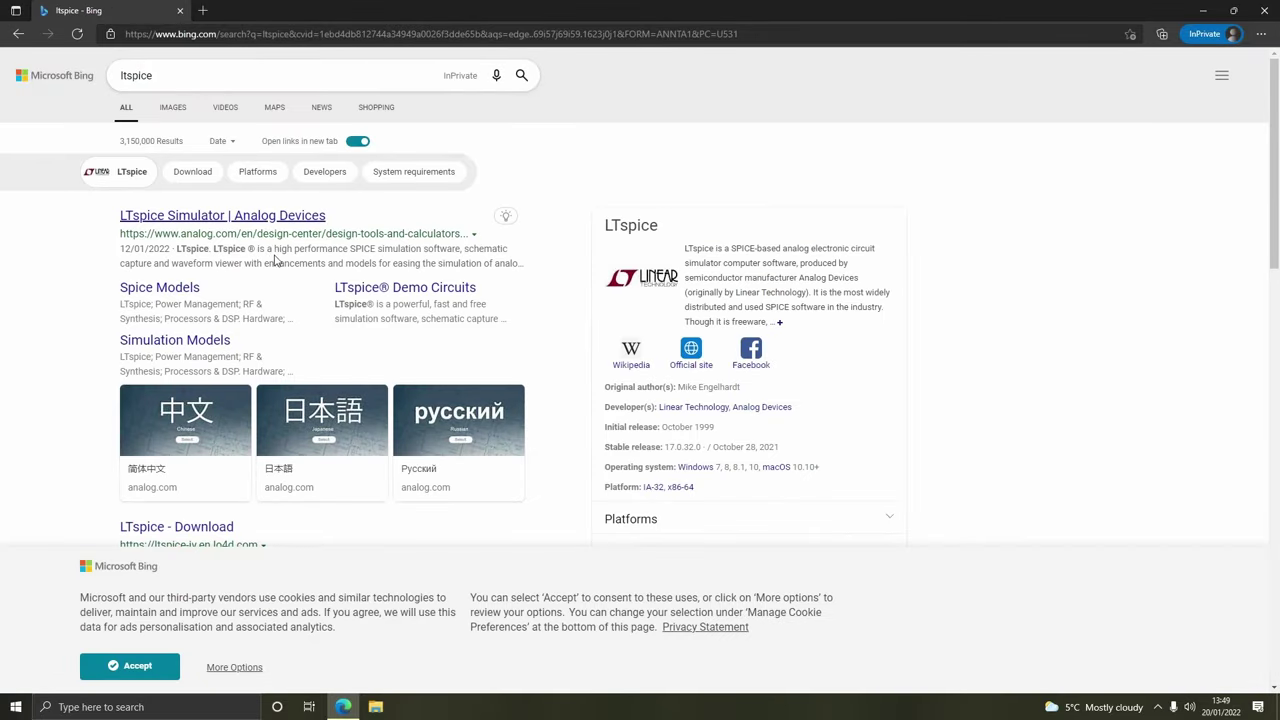
{"action": "right_click", "coordinate": [250, 215]}
{"action": "left_click", "coordinate": [300, 228]}
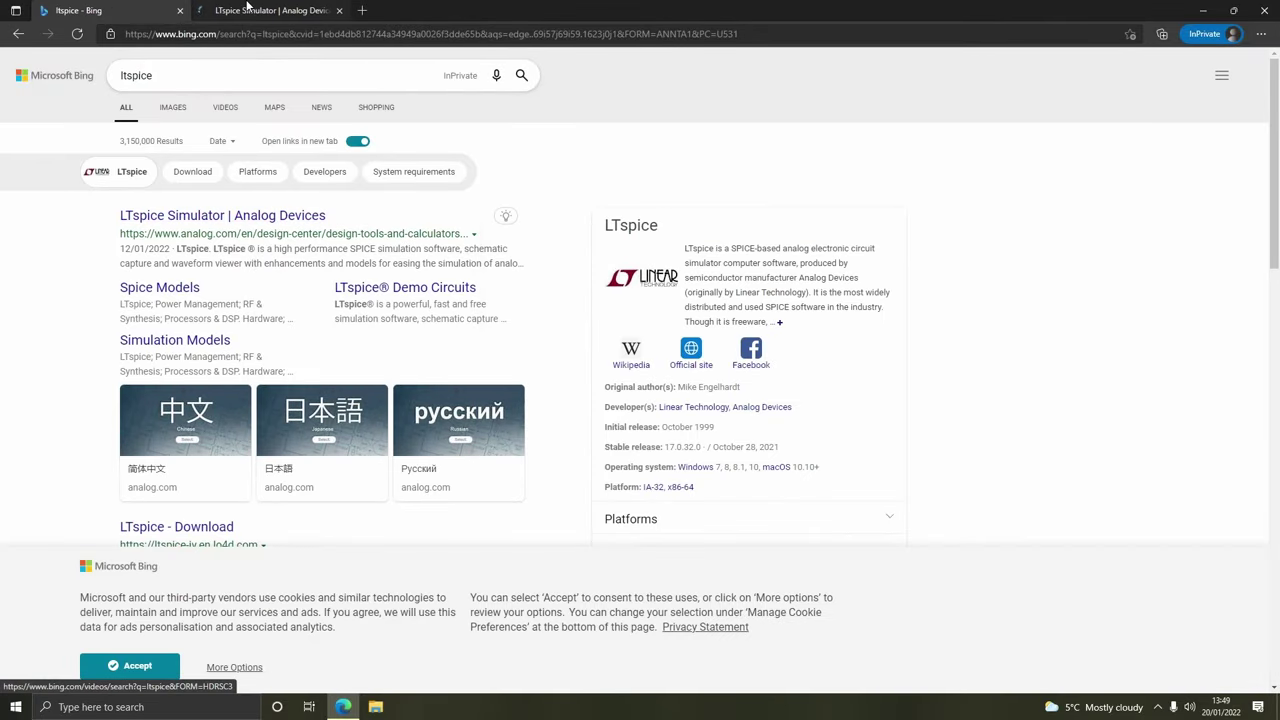
{"action": "left_click", "coordinate": [245, 9]}
{"action": "left_click", "coordinate": [401, 244]}
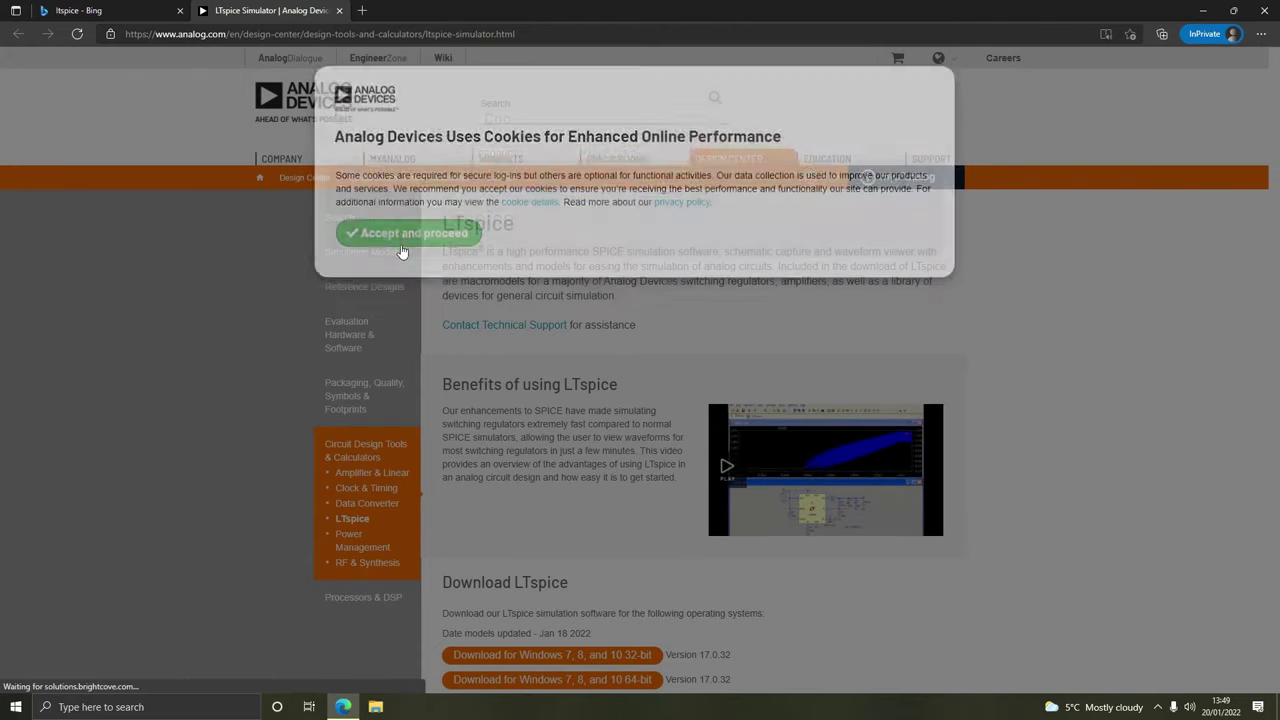
Download the 64-bit Windows LTspice installer and run LTspice64.exe
{"action": "scroll", "coordinate": [630, 340], "scroll_direction": "down", "scroll_amount": 3}
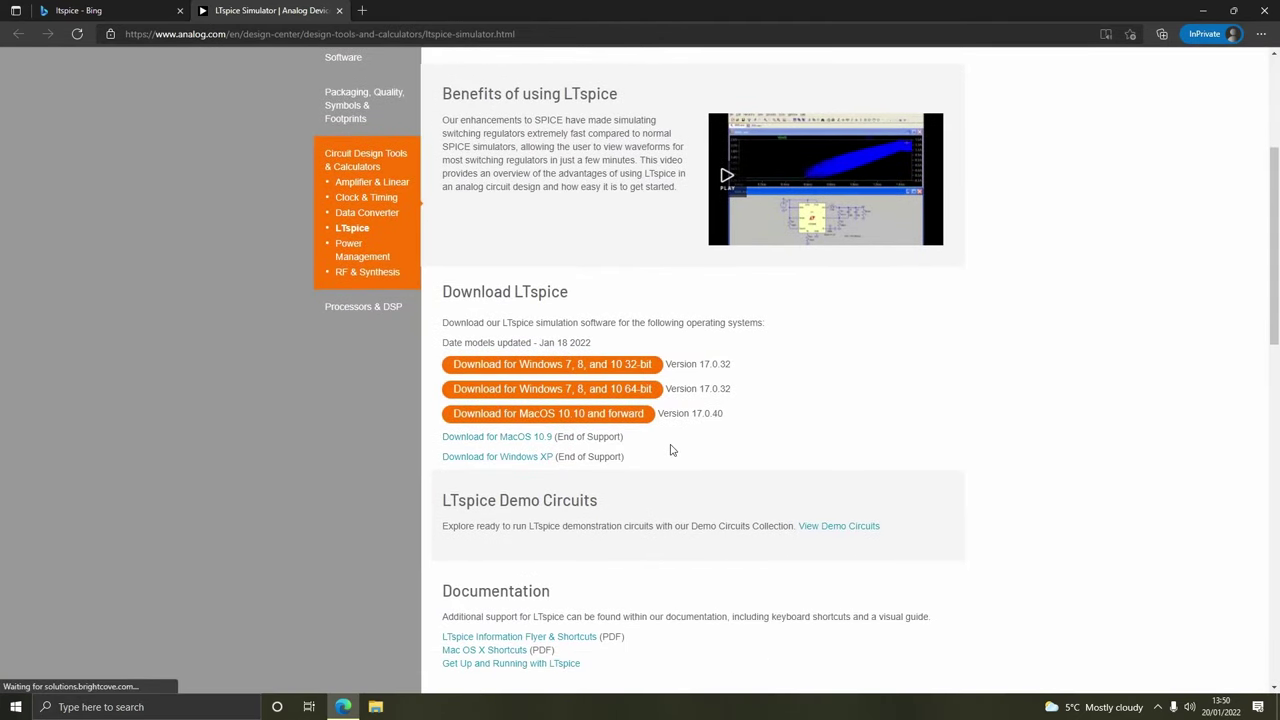
{"action": "left_click", "coordinate": [634, 396]}
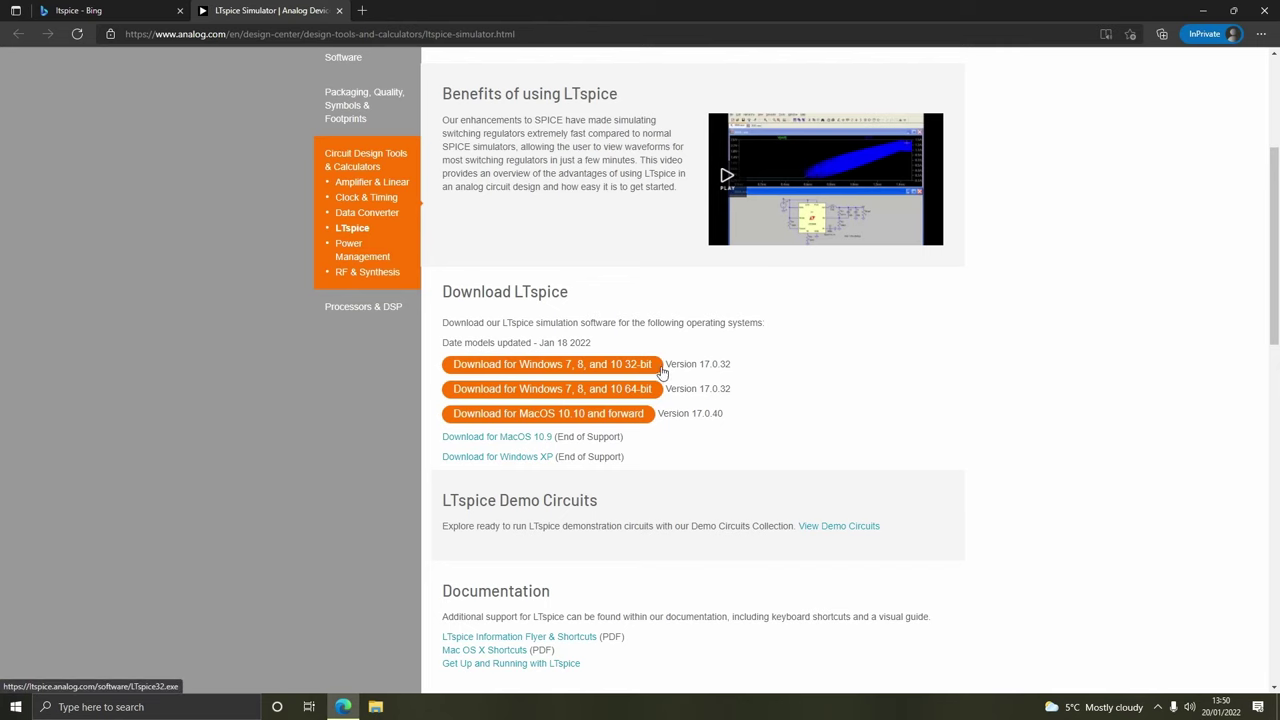
{"action": "left_click", "coordinate": [645, 397]}
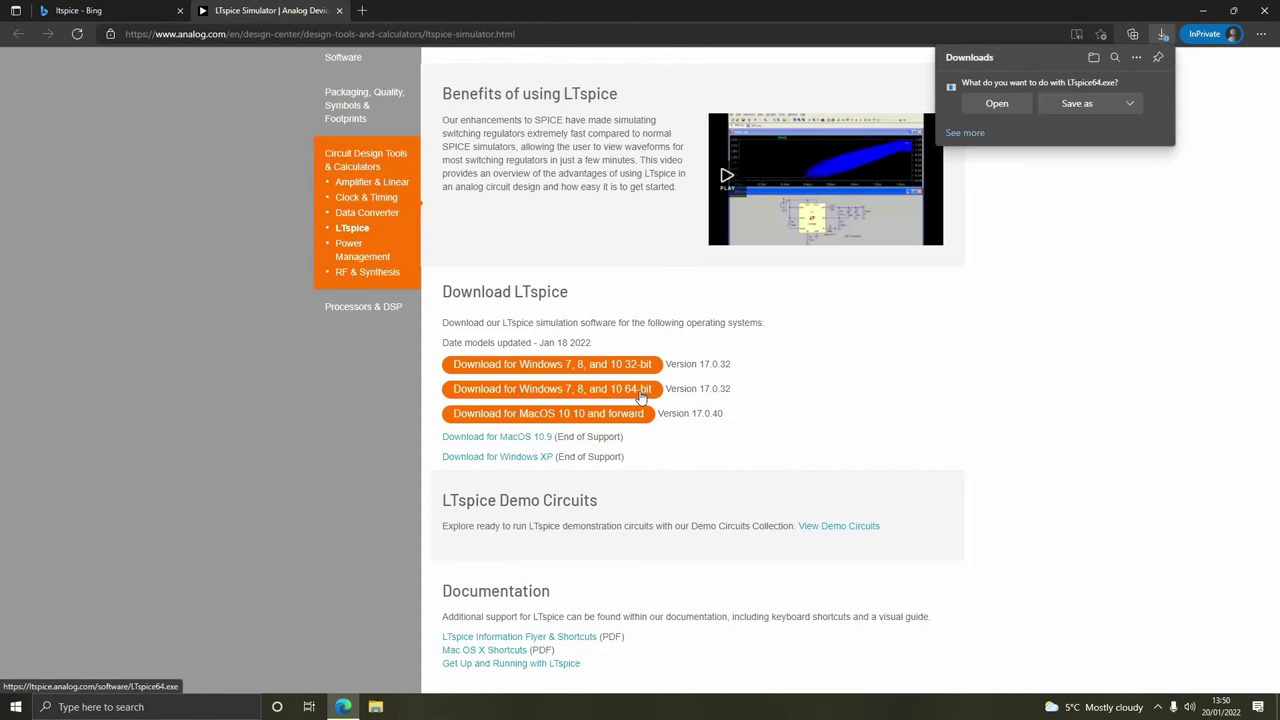
{"action": "left_click", "coordinate": [1000, 104]}
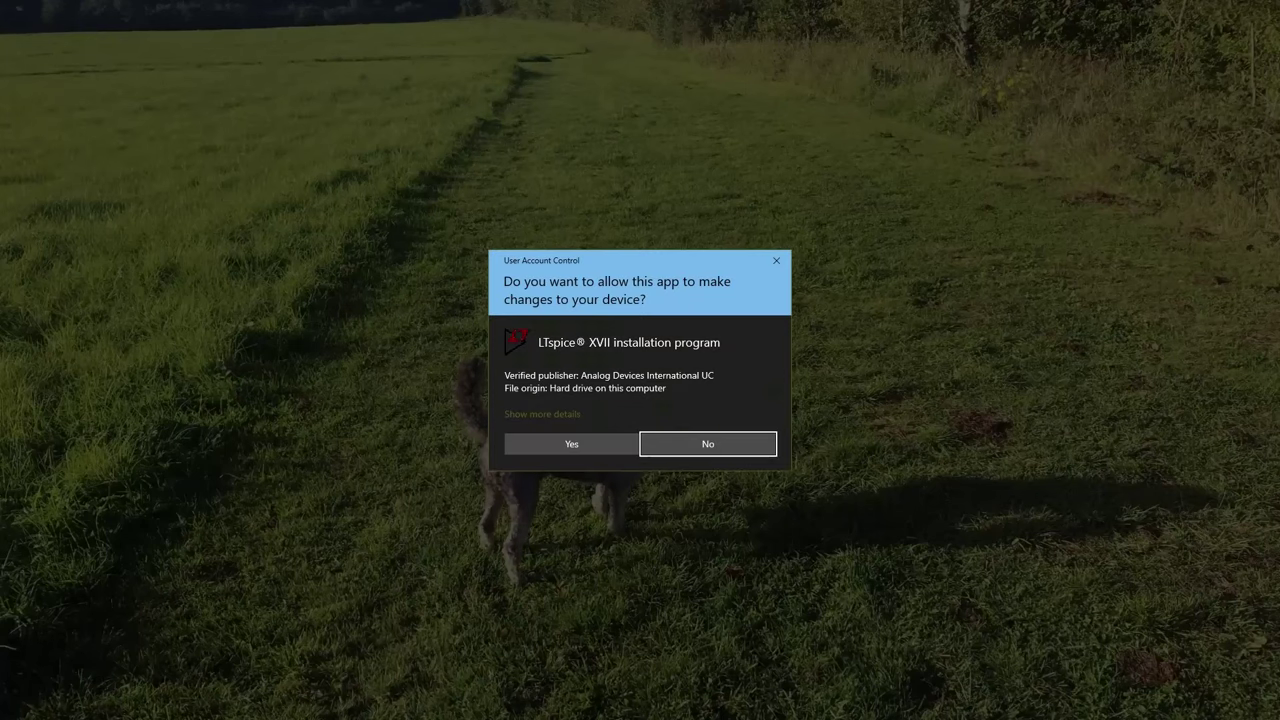
Allow the installer, accept the LTspice XVII license, keep x64 (64-bit), and start installing
{"action": "left_click", "coordinate": [571, 443]}
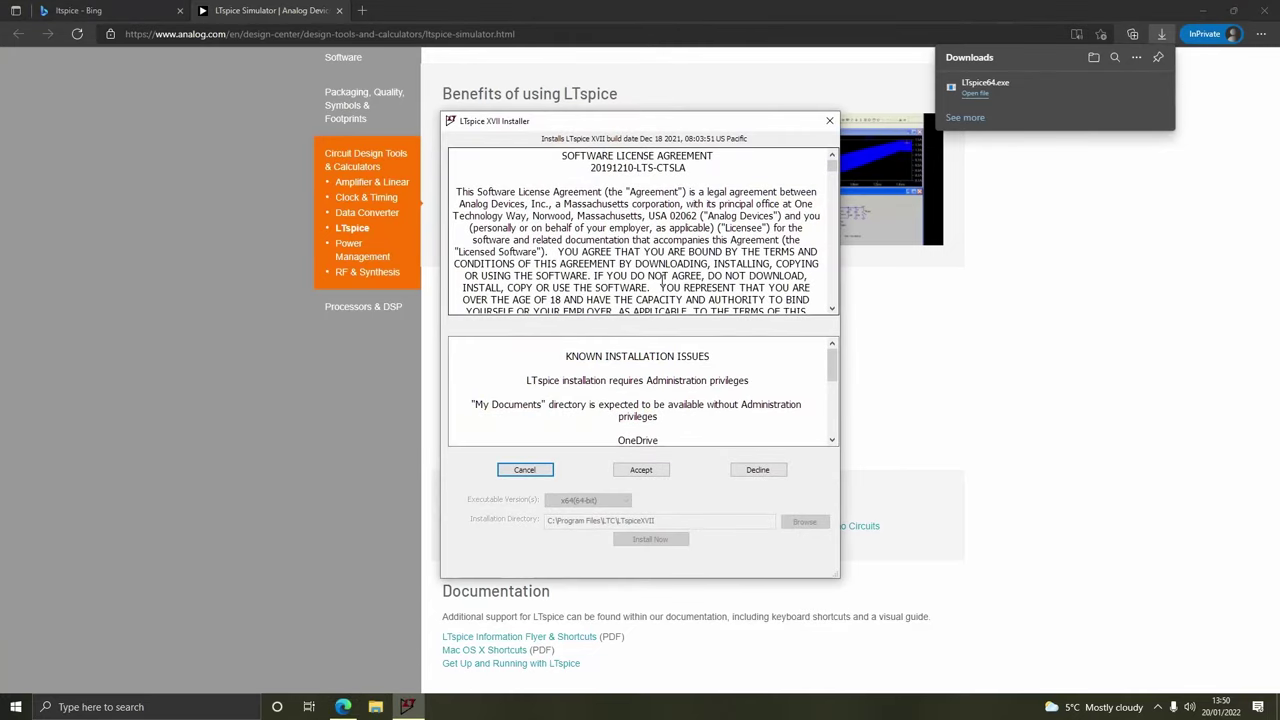
{"action": "left_click_drag", "start_coordinate": [832, 164], "coordinate": [812, 330]}
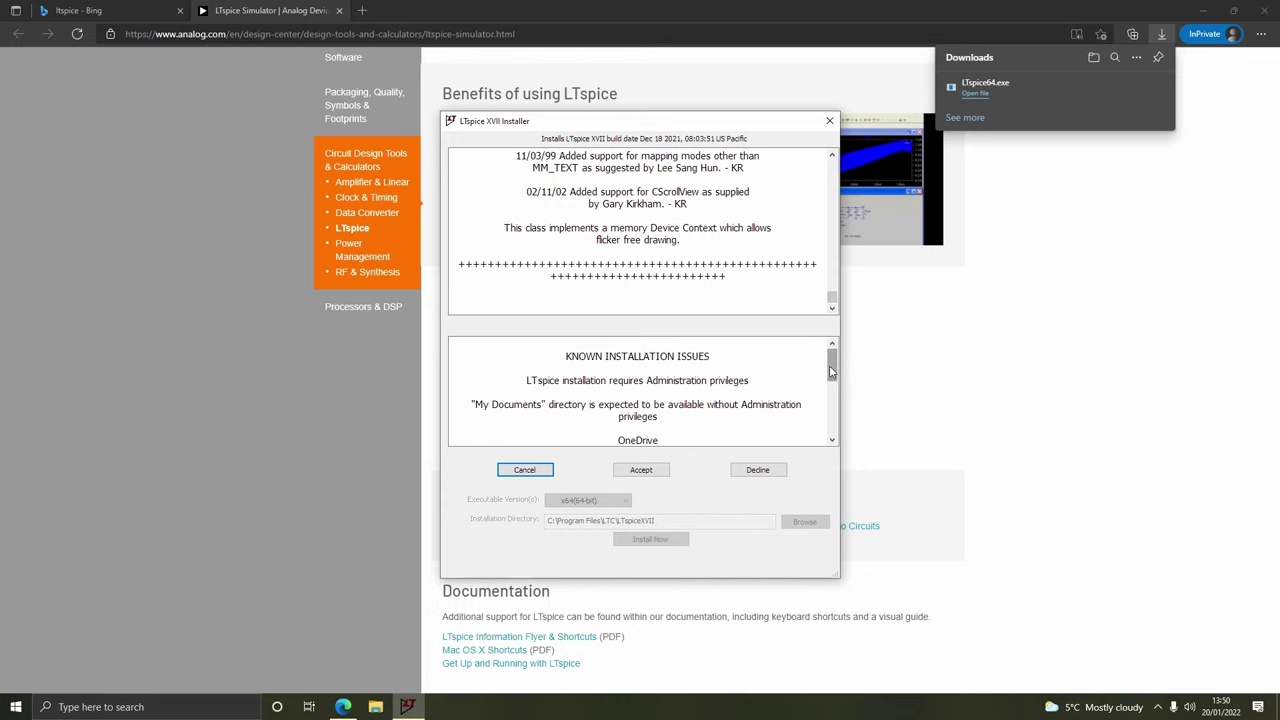
{"action": "left_click_drag", "start_coordinate": [830, 371], "coordinate": [831, 425]}
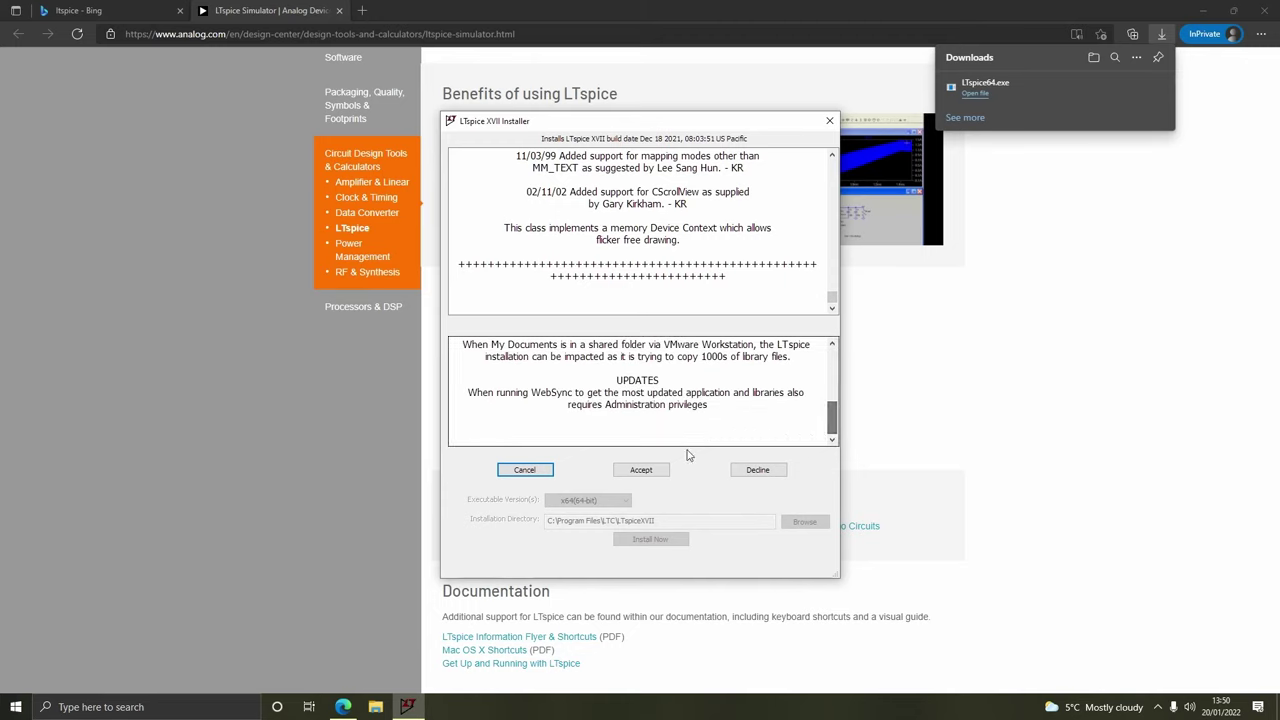
{"action": "left_click", "coordinate": [640, 470]}
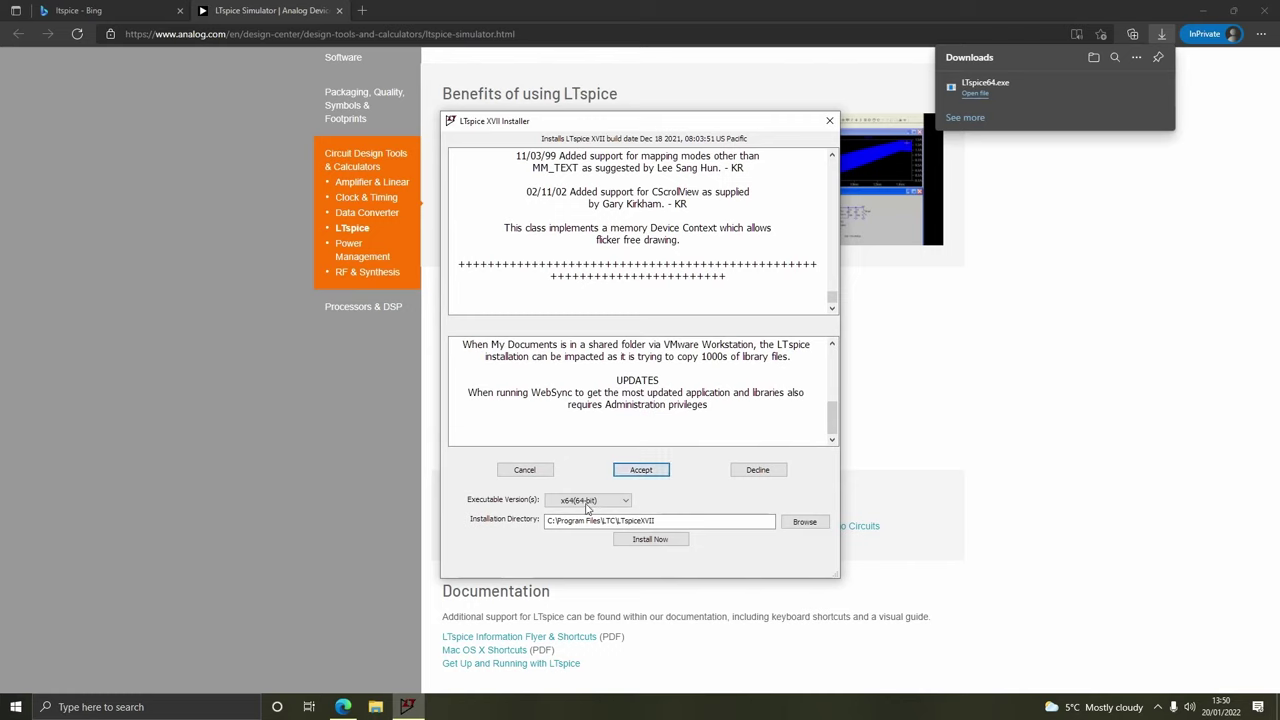
{"action": "left_click", "coordinate": [578, 500]}
{"action": "left_click", "coordinate": [576, 503]}
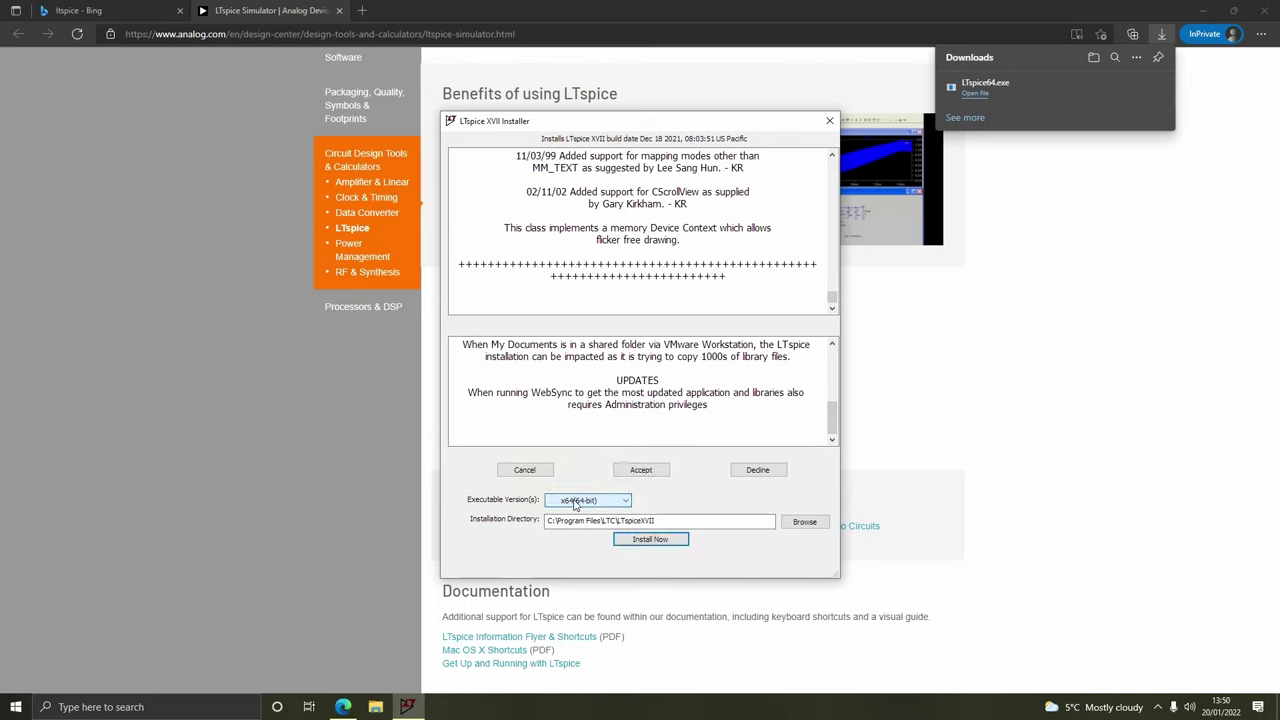
{"action": "left_click", "coordinate": [671, 544]}
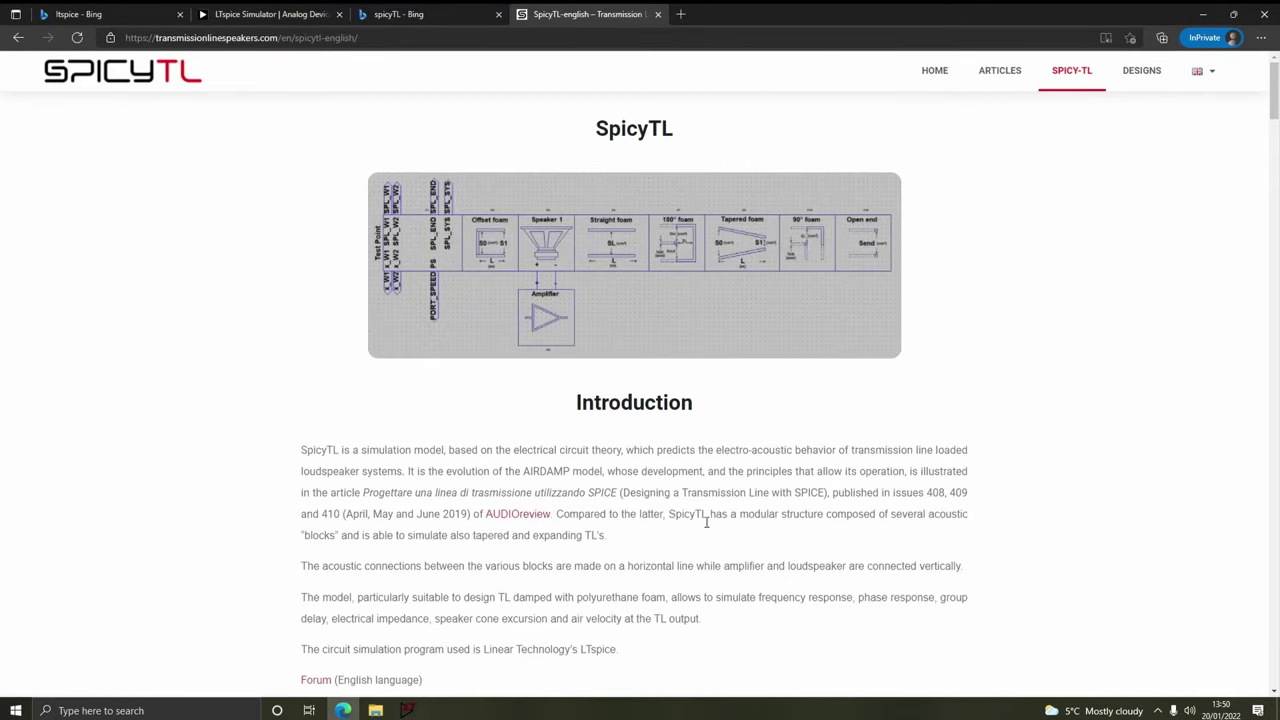
Read through the SpicyTL English page to the bottom and back up to Preliminary Operations
{"action": "scroll", "coordinate": [1277, 168], "scroll_direction": "down", "scroll_amount": 20}
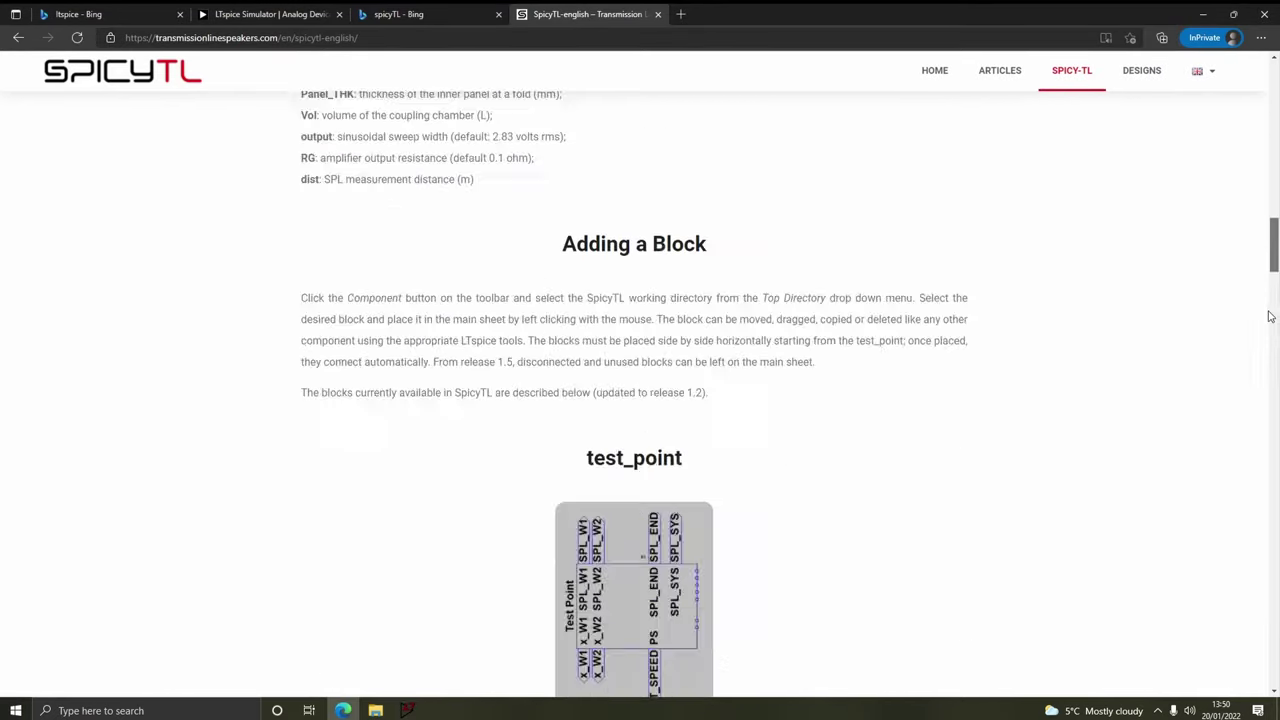
{"action": "scroll", "coordinate": [1274, 481], "scroll_direction": "up", "scroll_amount": 6}
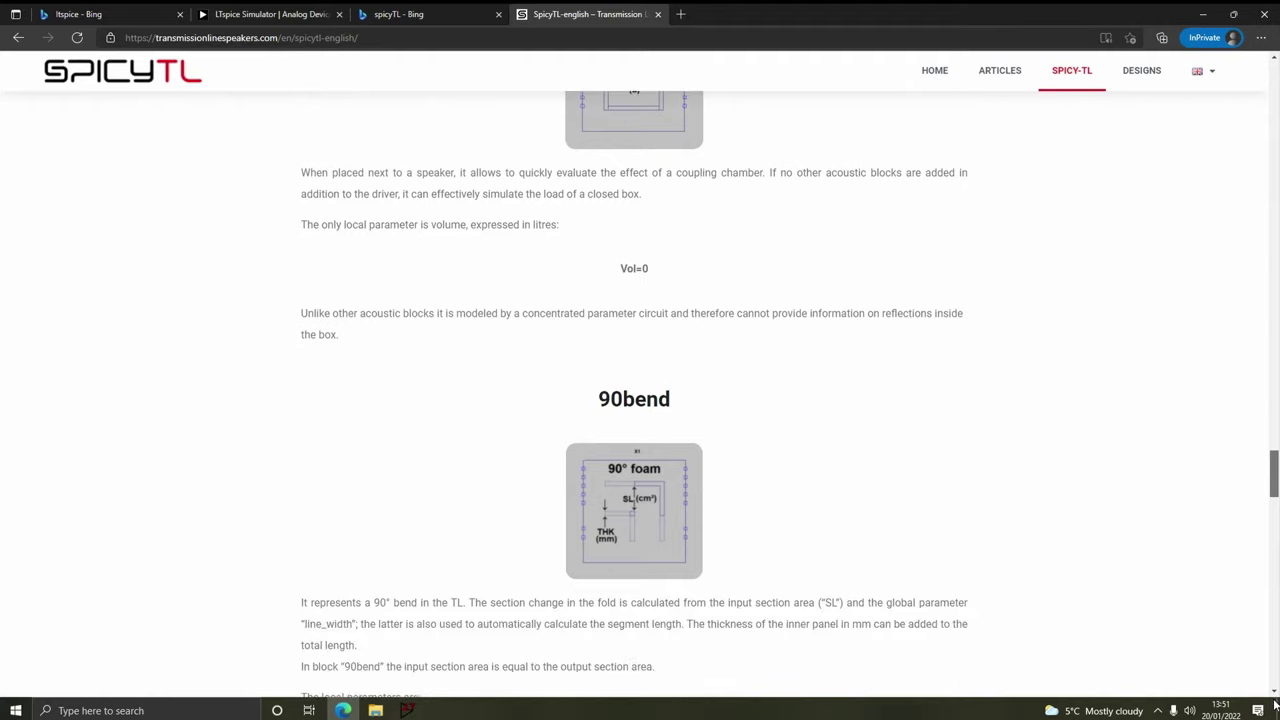
{"action": "scroll", "coordinate": [1274, 481], "scroll_direction": "down", "scroll_amount": 1}
{"action": "left_click_drag", "start_coordinate": [1274, 481], "coordinate": [1274, 688]}
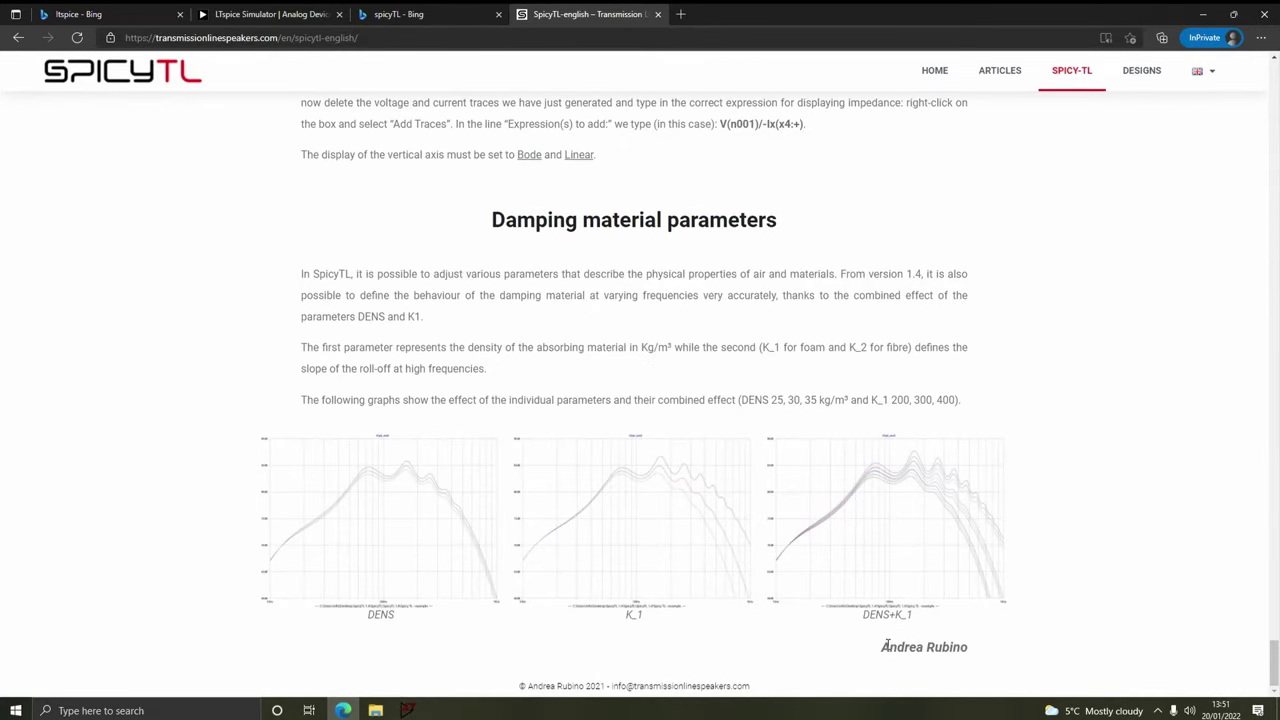
{"action": "left_click_drag", "start_coordinate": [886, 646], "coordinate": [971, 654]}
{"action": "left_click", "coordinate": [1092, 596]}
{"action": "left_click_drag", "start_coordinate": [1274, 655], "coordinate": [1273, 62]}
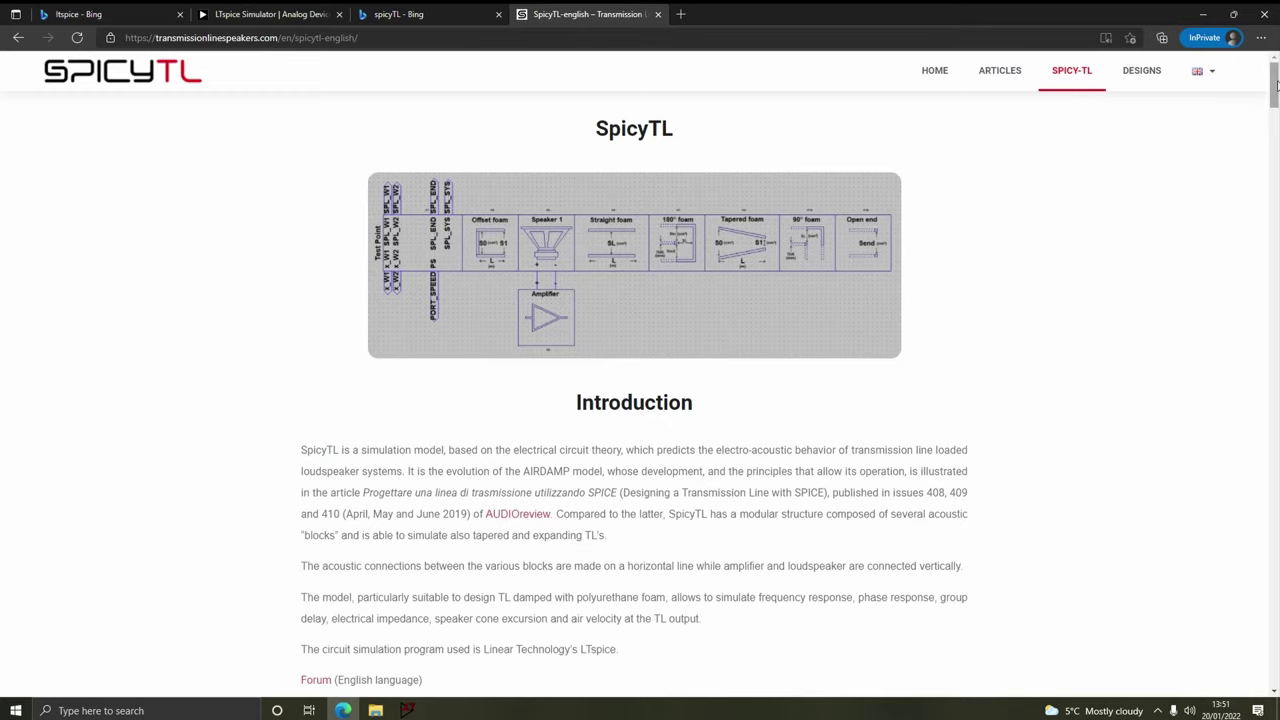
{"action": "left_click_drag", "start_coordinate": [1276, 85], "coordinate": [1257, 138]}
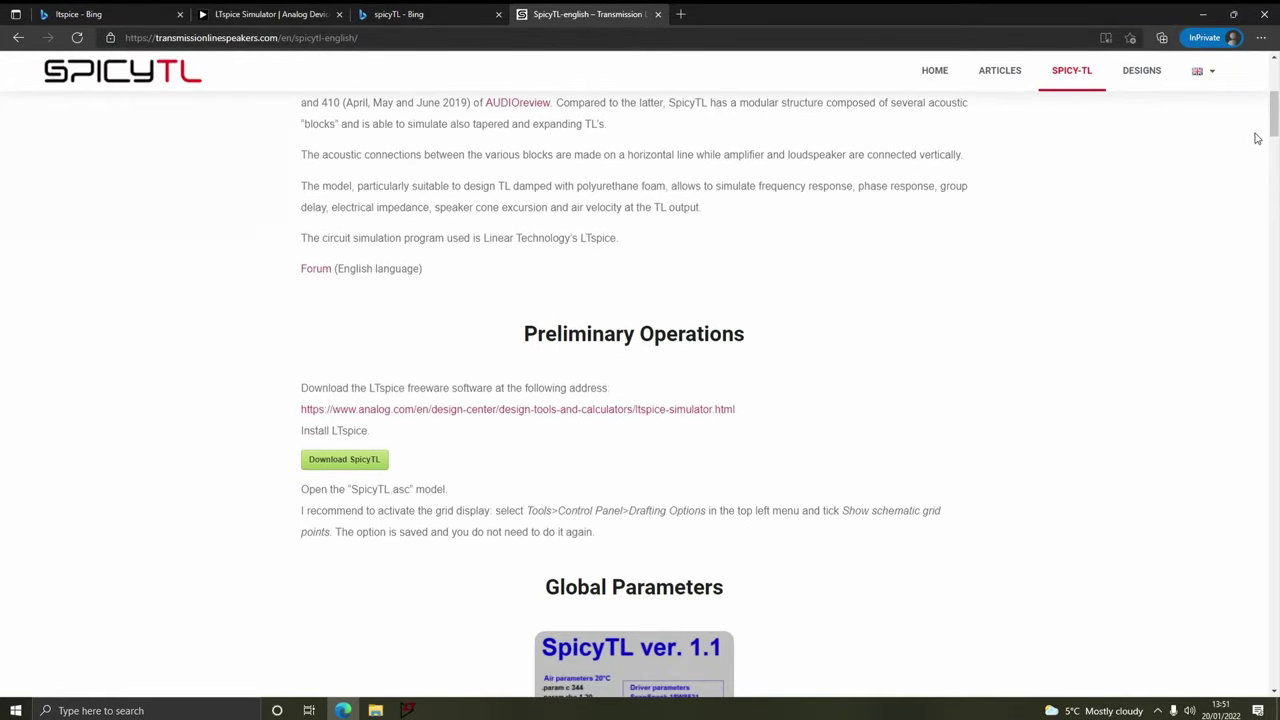
Download SpicyTL1.6.zip and open it in WinRAR, dismissing the license reminder
{"action": "left_click", "coordinate": [325, 458]}
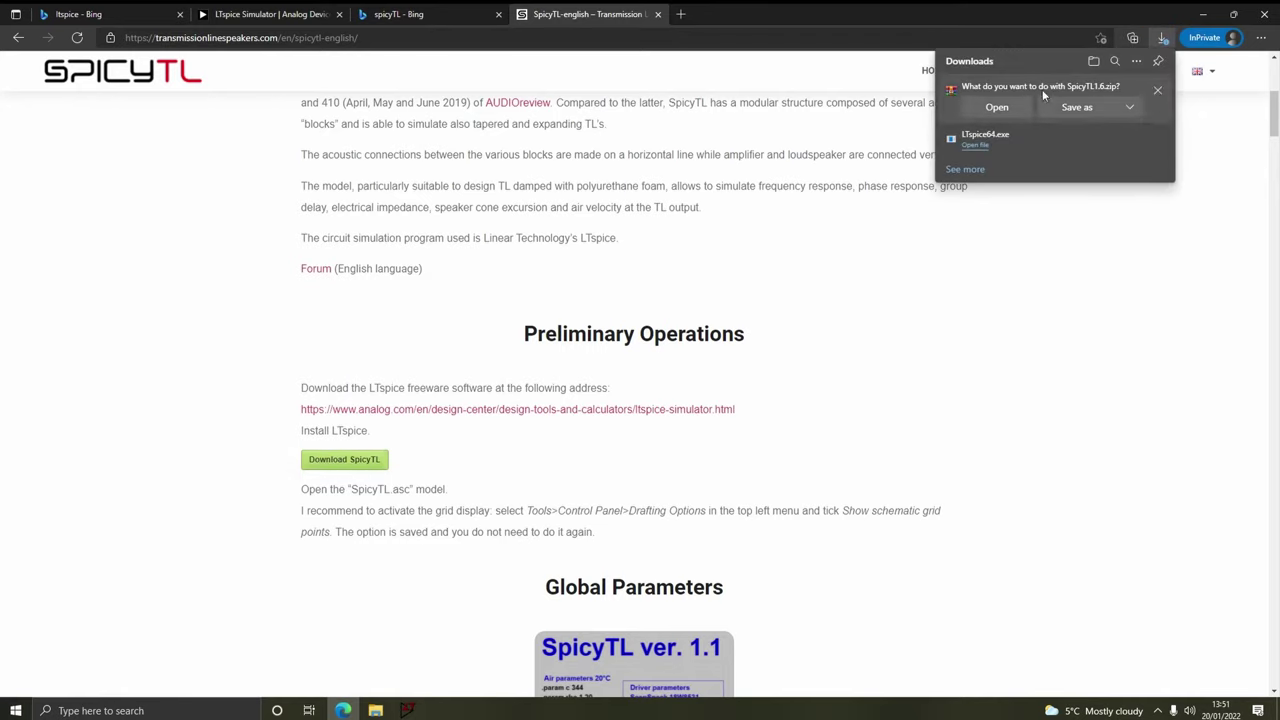
{"action": "left_click", "coordinate": [996, 108]}
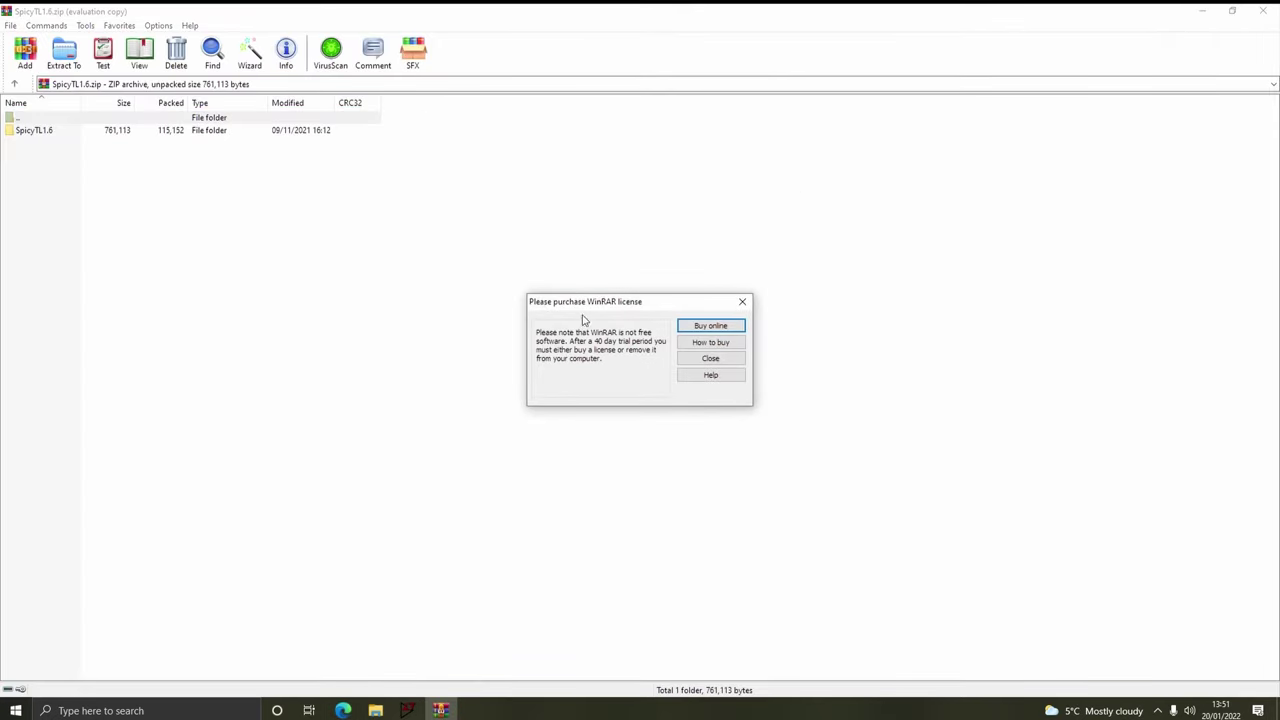
{"action": "left_click", "coordinate": [709, 358]}
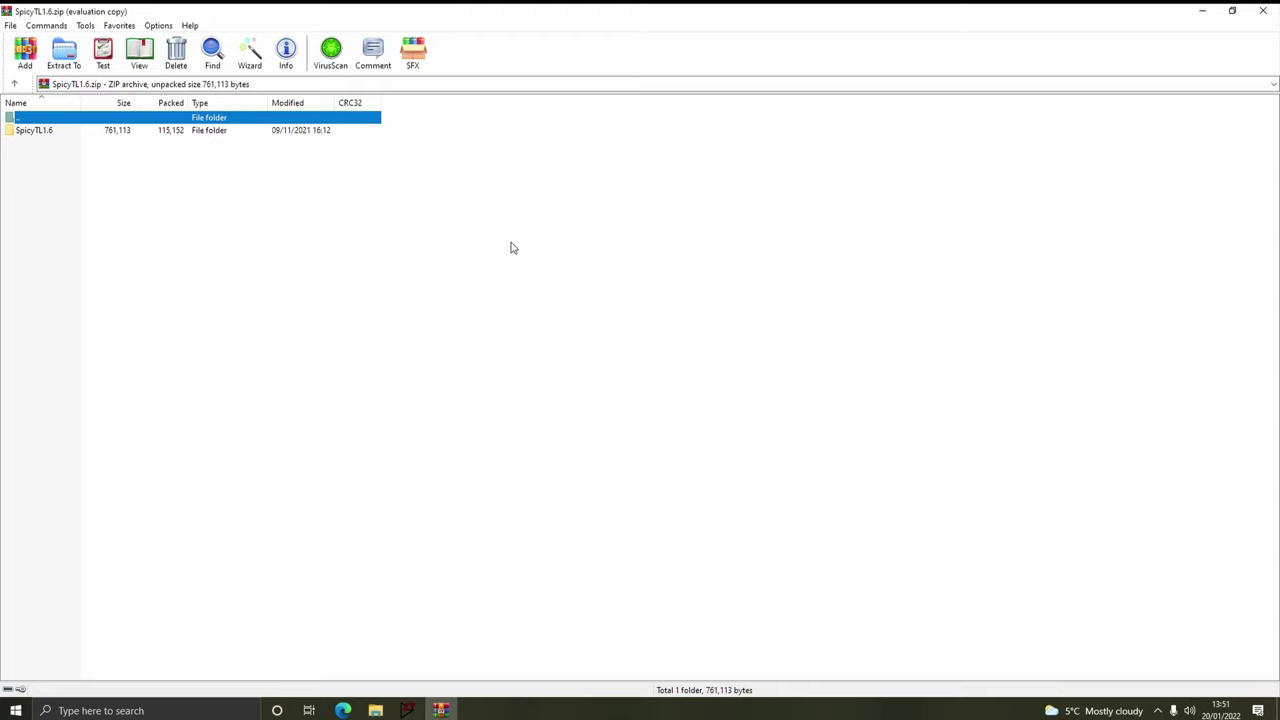
Browse the SpicyTL1.6 folders in the archive and open Readme.txt in Notepad
{"action": "double_click", "coordinate": [212, 131]}
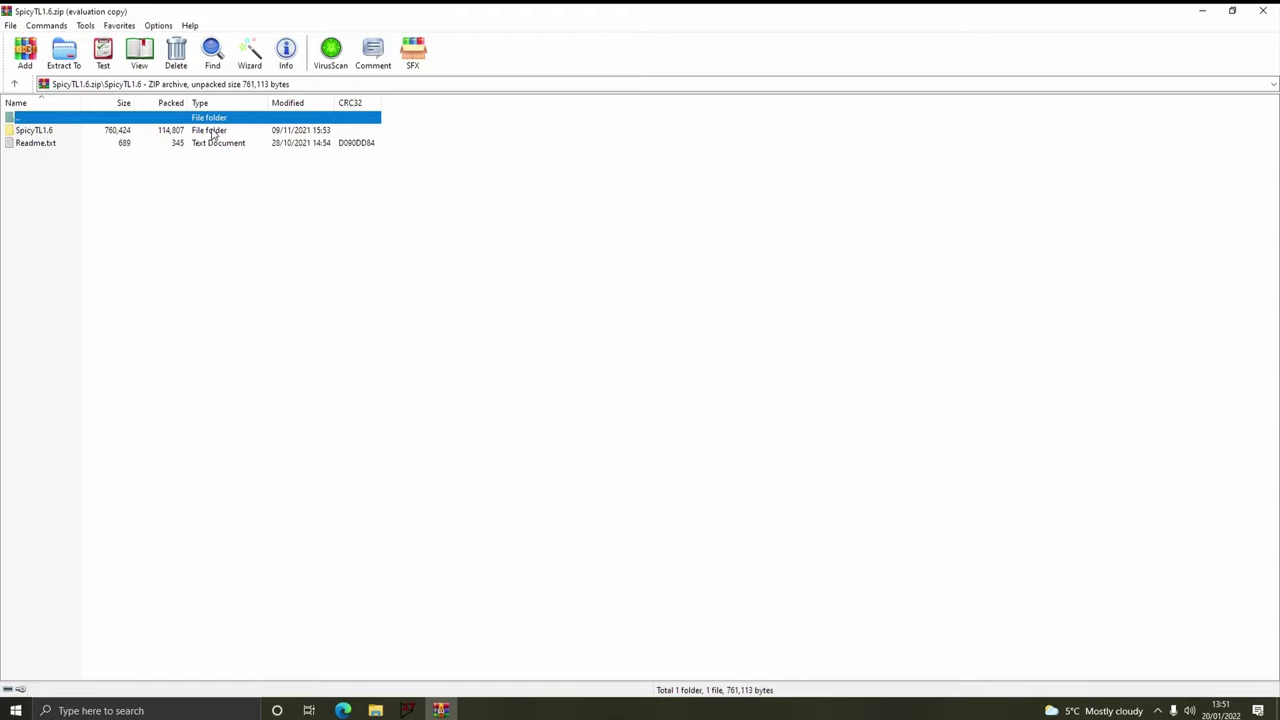
{"action": "double_click", "coordinate": [33, 130]}
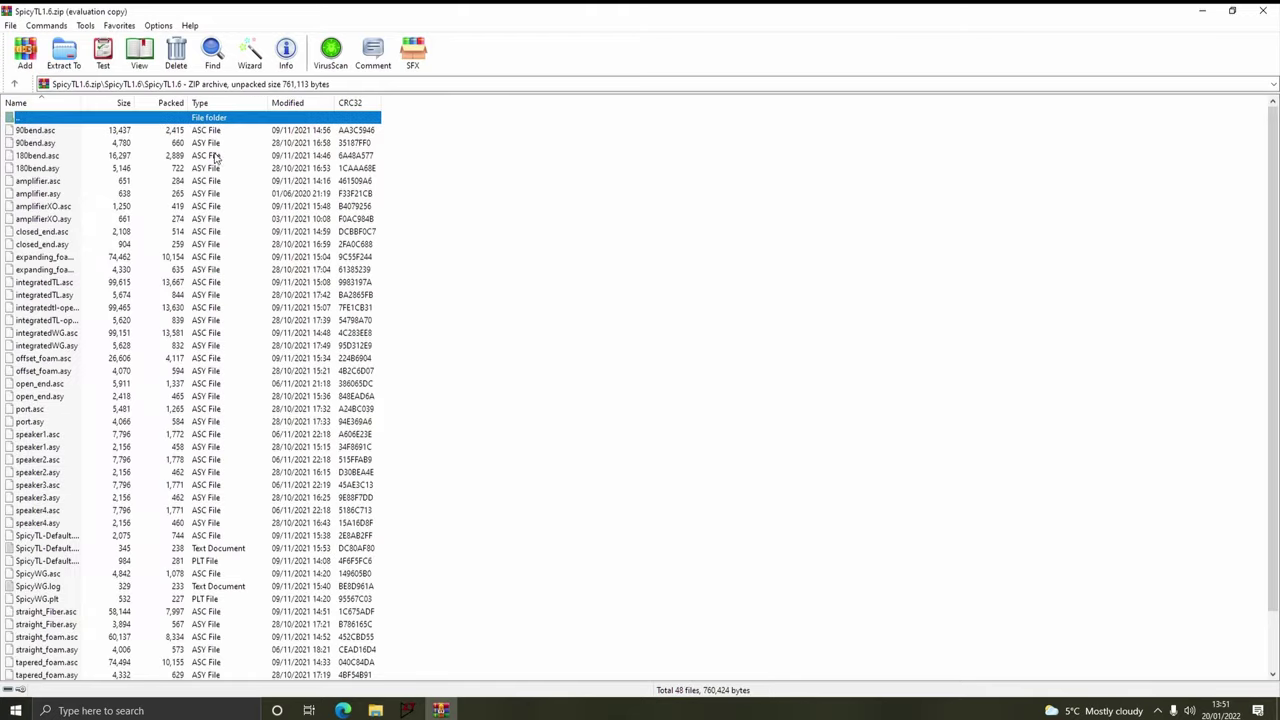
{"action": "scroll", "coordinate": [450, 272], "scroll_direction": "down", "scroll_amount": 2}
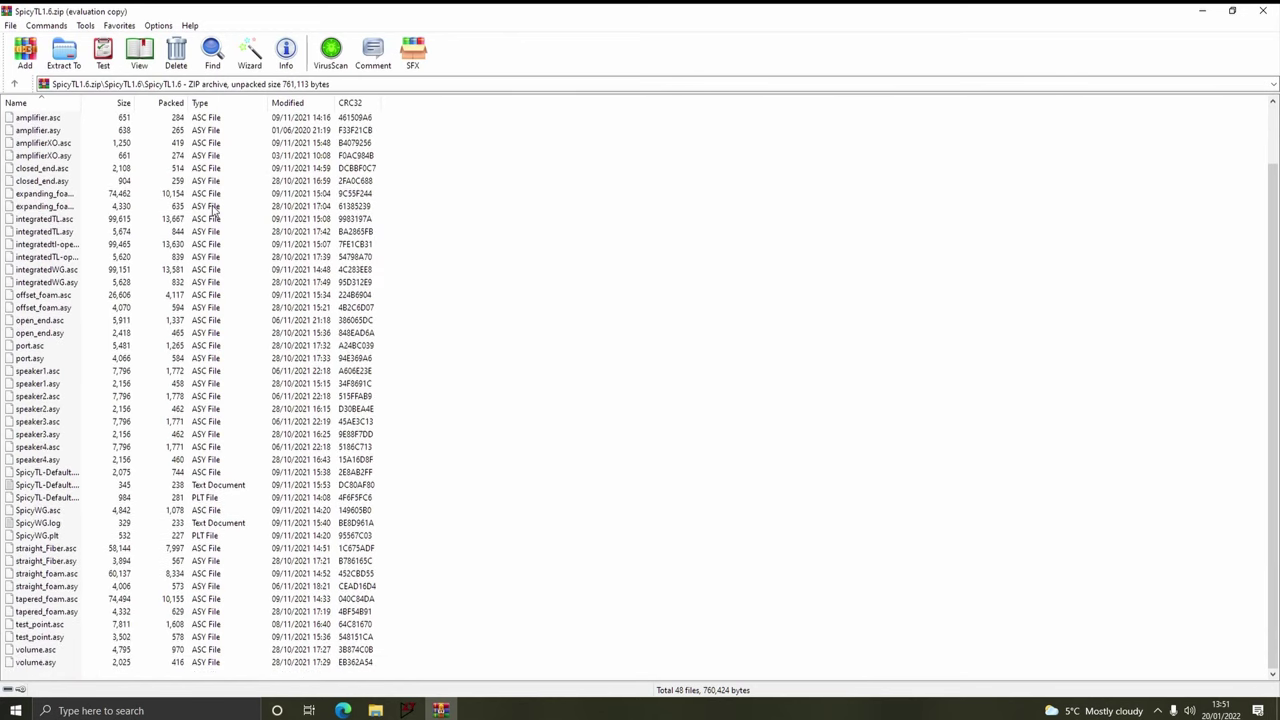
{"action": "scroll", "coordinate": [70, 260], "scroll_direction": "up", "scroll_amount": 2}
{"action": "double_click", "coordinate": [33, 118]}
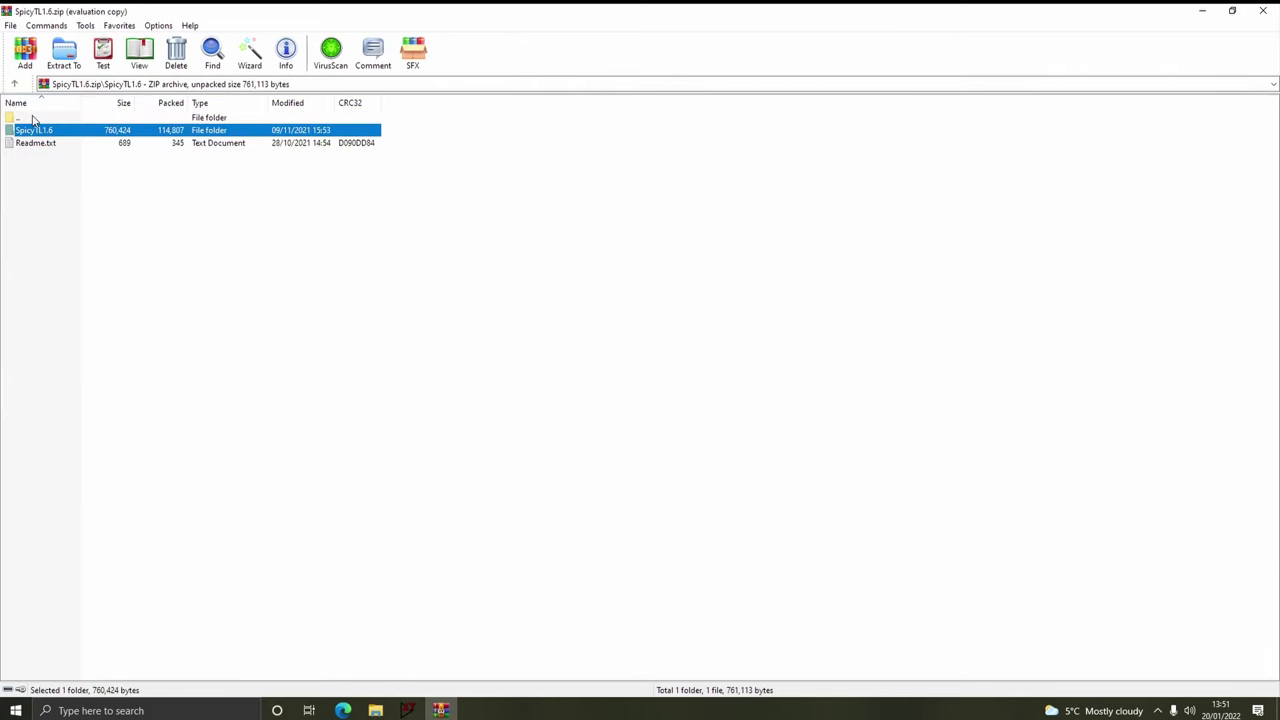
{"action": "double_click", "coordinate": [49, 143]}
Finish the installation, launch LTspice XVII, and attempt the online update until its error restarts it
{"action": "left_click", "coordinate": [343, 281]}
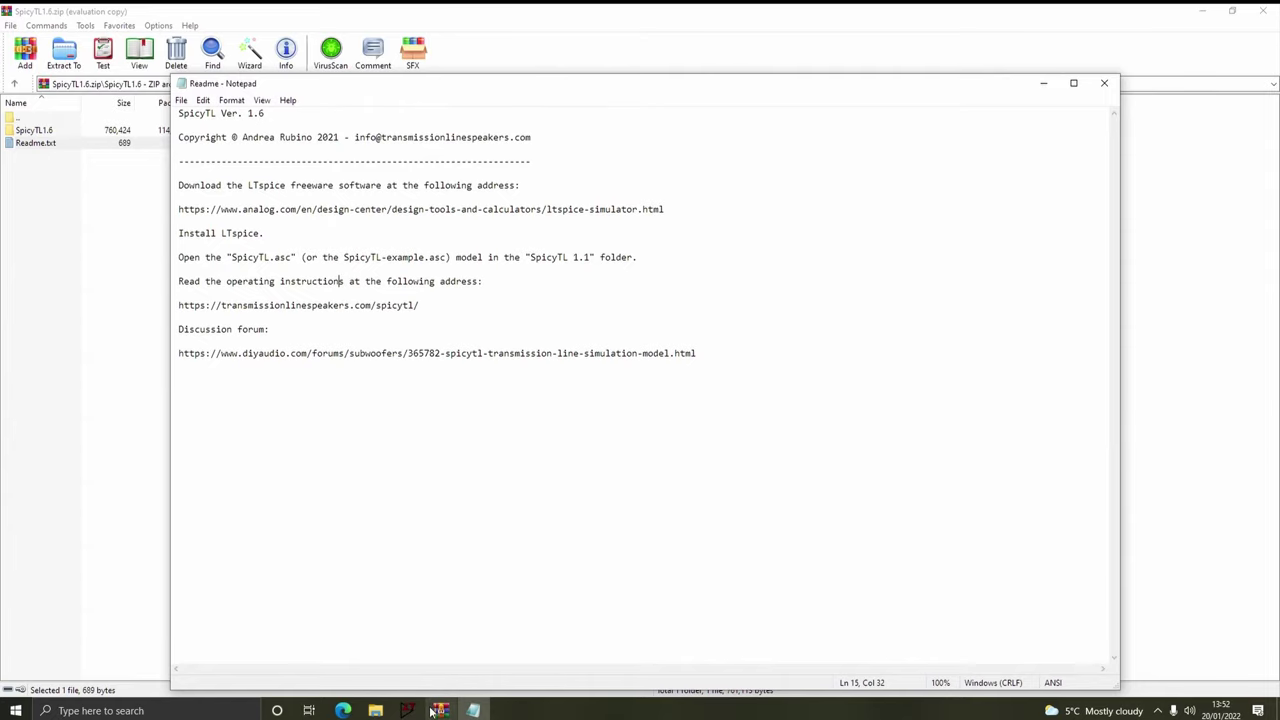
{"action": "left_click", "coordinate": [400, 711]}
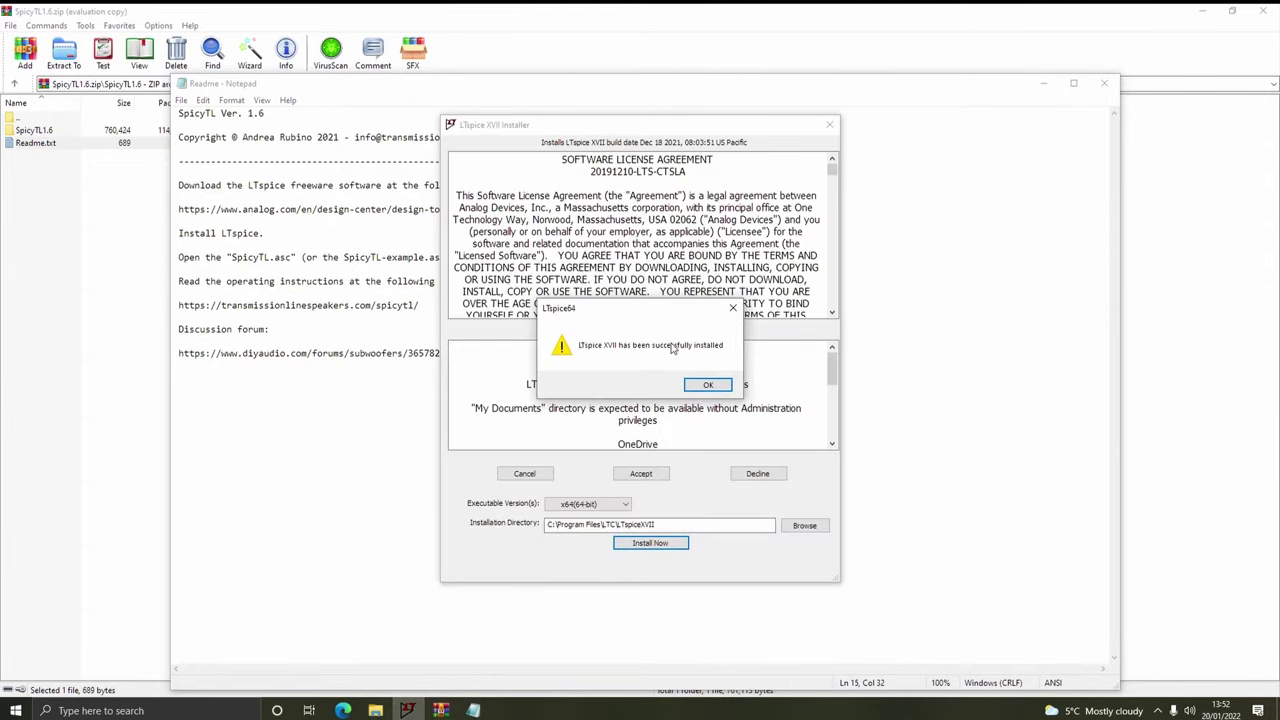
{"action": "left_click", "coordinate": [709, 384]}
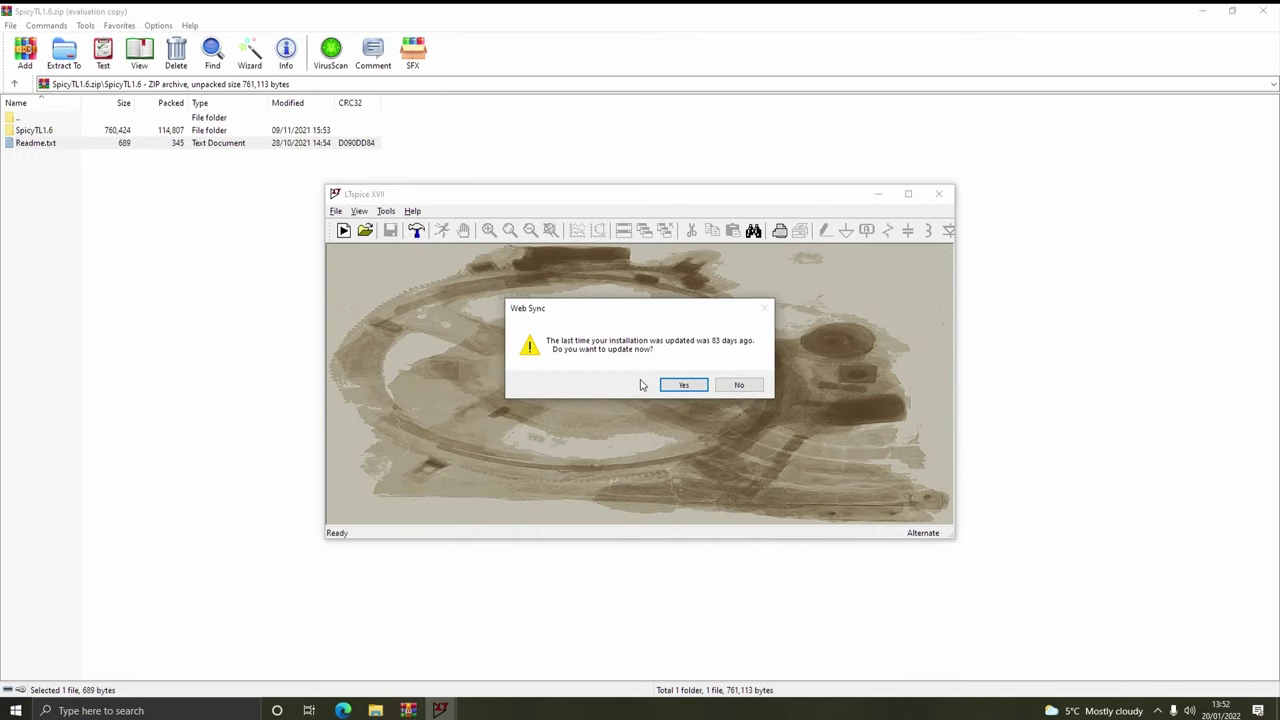
{"action": "left_click", "coordinate": [676, 386]}
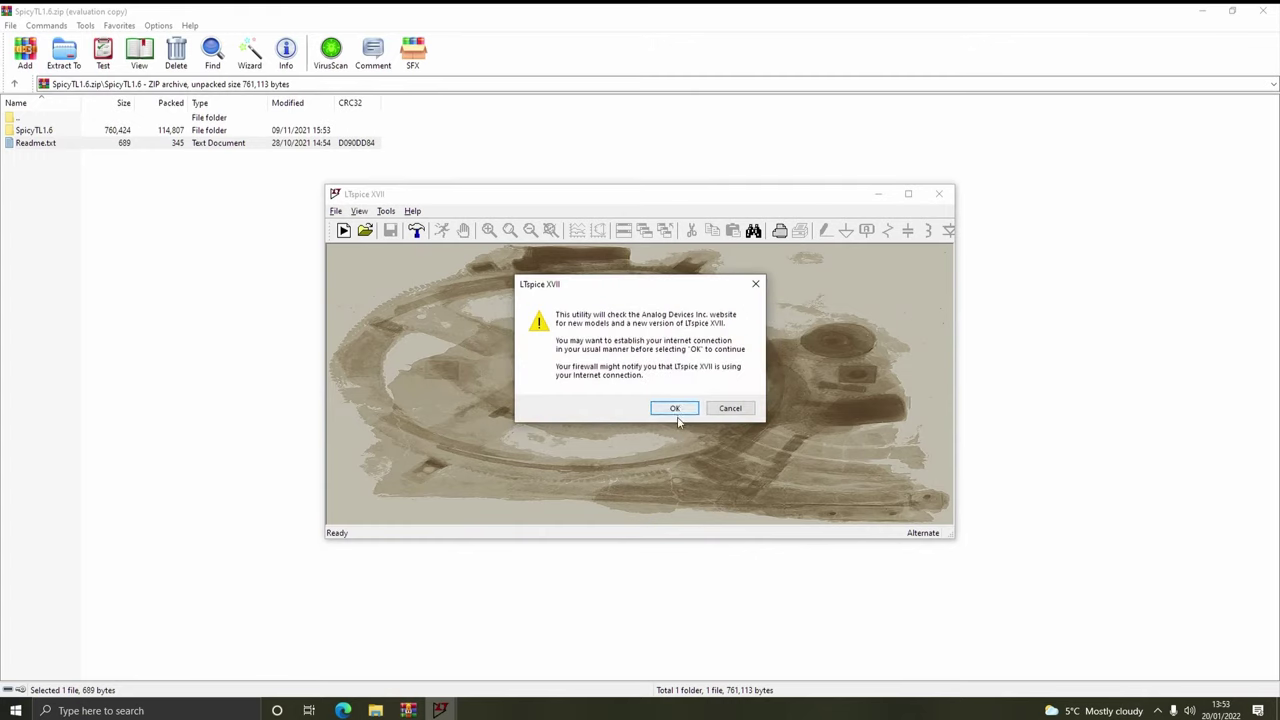
{"action": "left_click", "coordinate": [675, 409]}
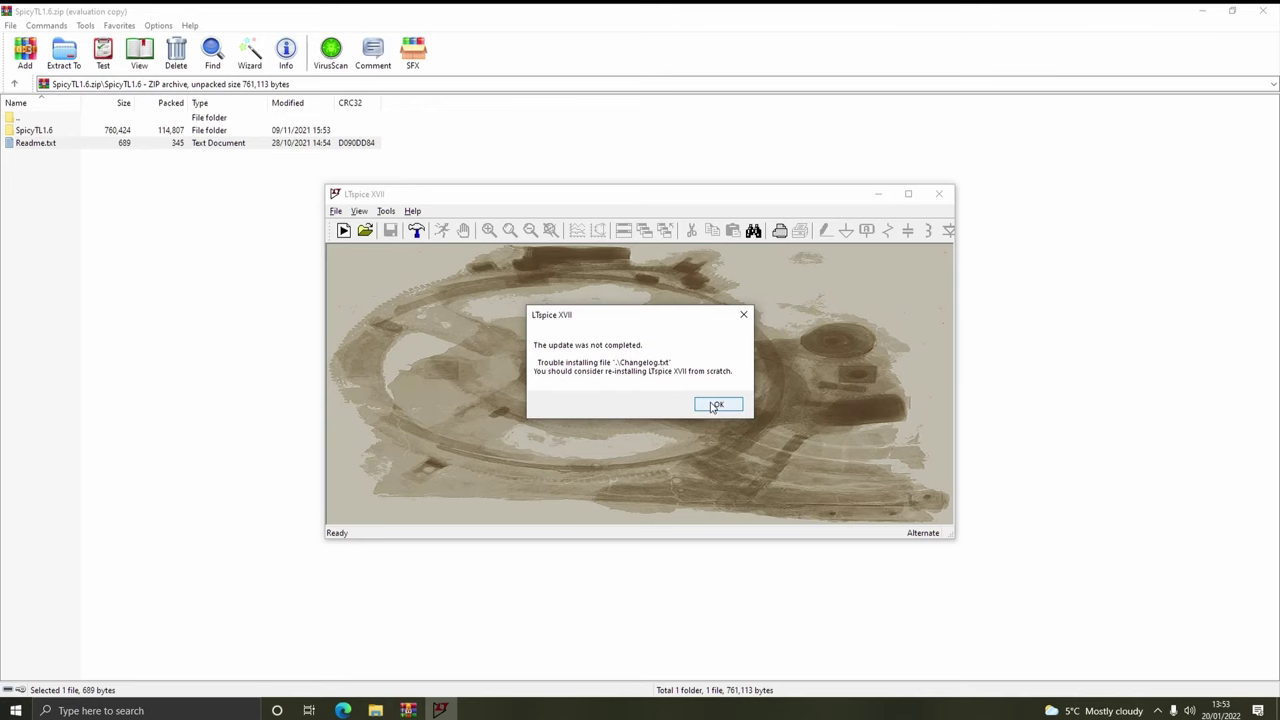
{"action": "left_click", "coordinate": [714, 406]}
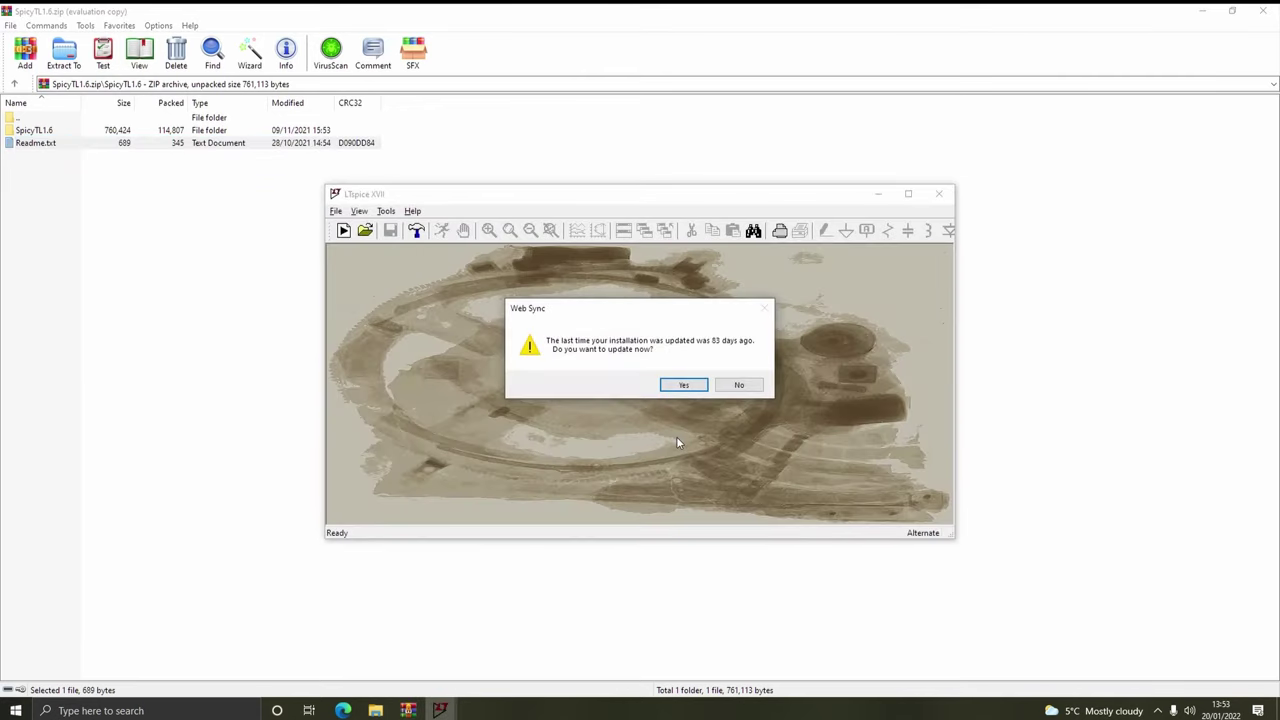
Decline the update, bring up the Open dialog, and arrange it beside the WinRAR archive window
{"action": "left_click", "coordinate": [730, 386]}
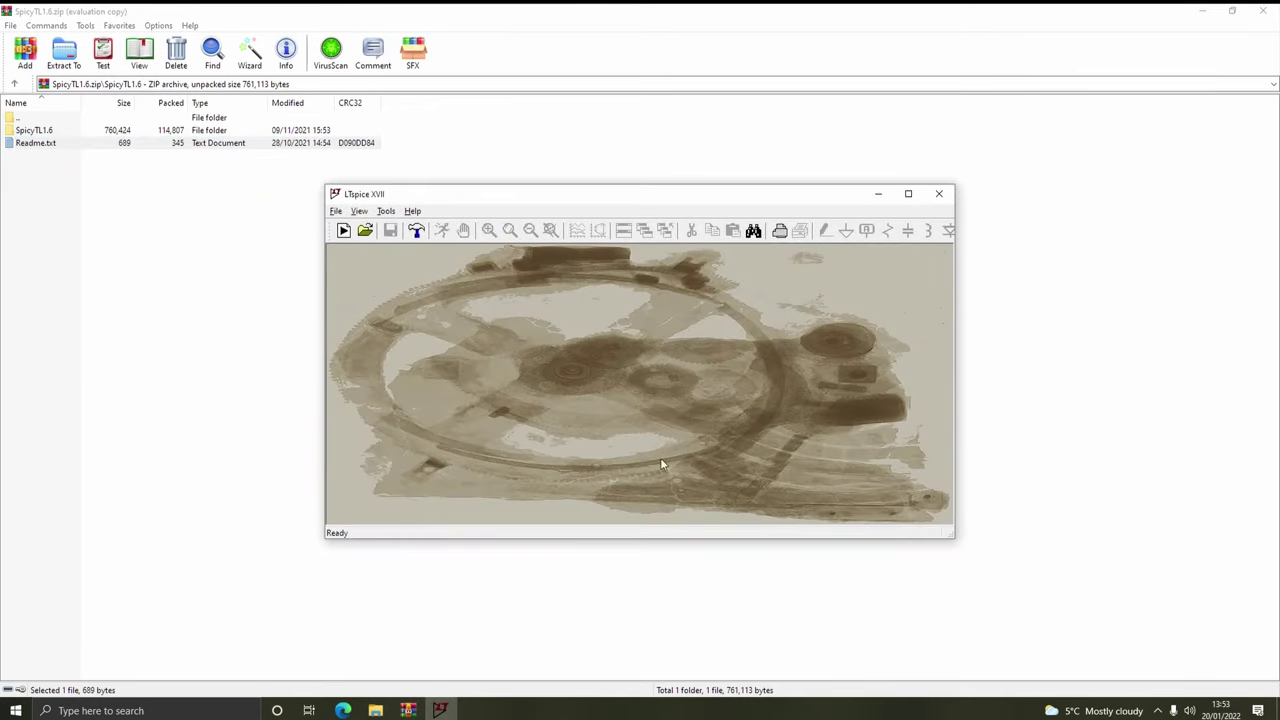
{"action": "left_click", "coordinate": [366, 230]}
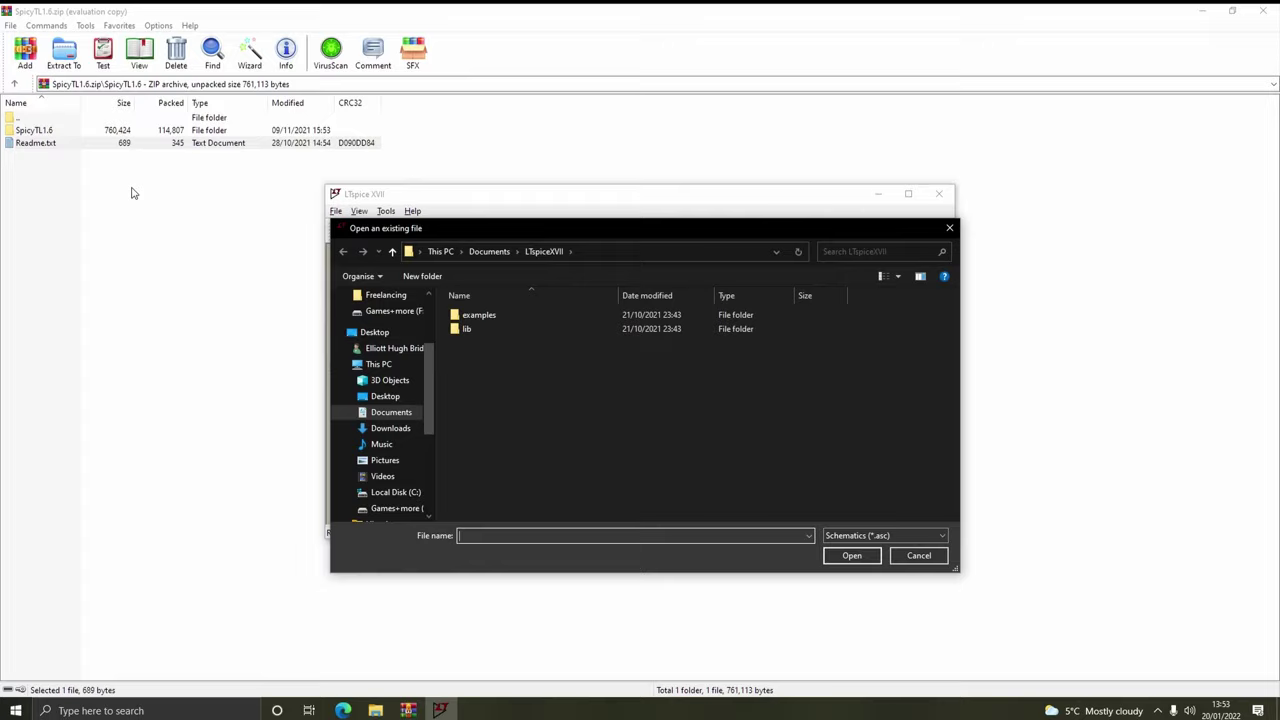
{"action": "left_click_drag", "start_coordinate": [48, 135], "coordinate": [53, 132]}
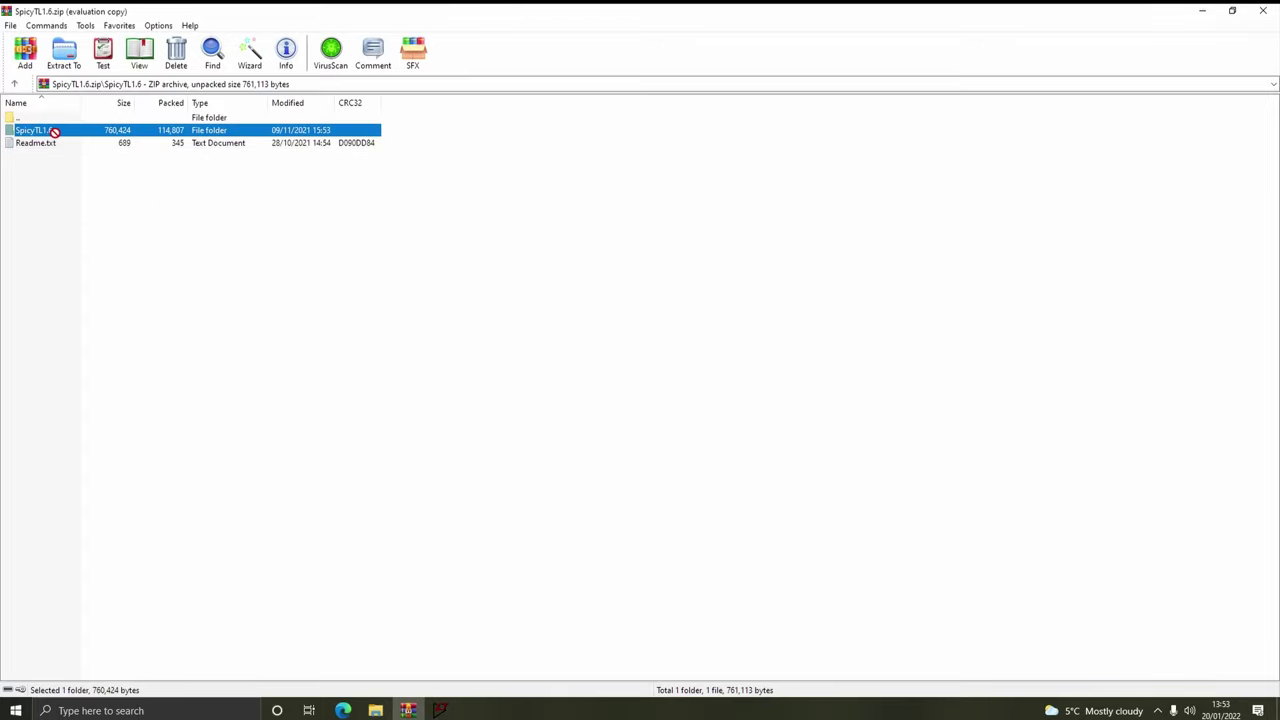
{"action": "left_click_drag", "start_coordinate": [125, 18], "coordinate": [1279, 312]}
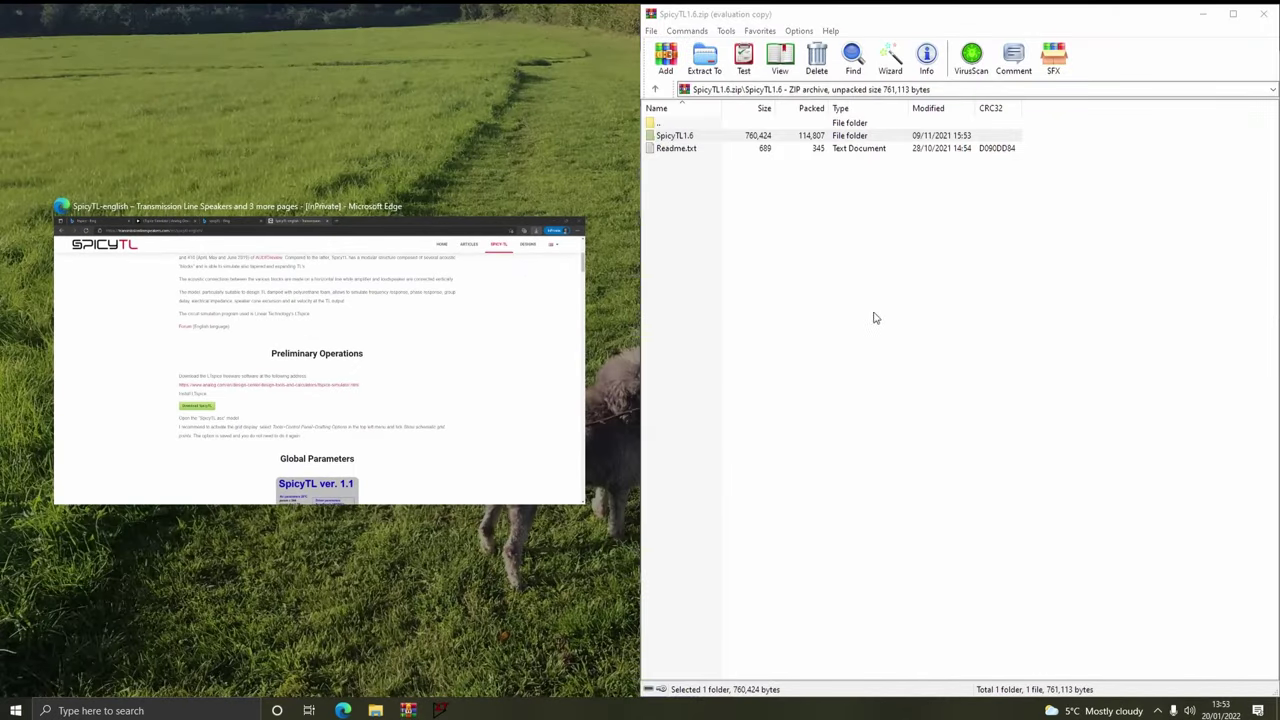
{"action": "left_click", "coordinate": [545, 480]}
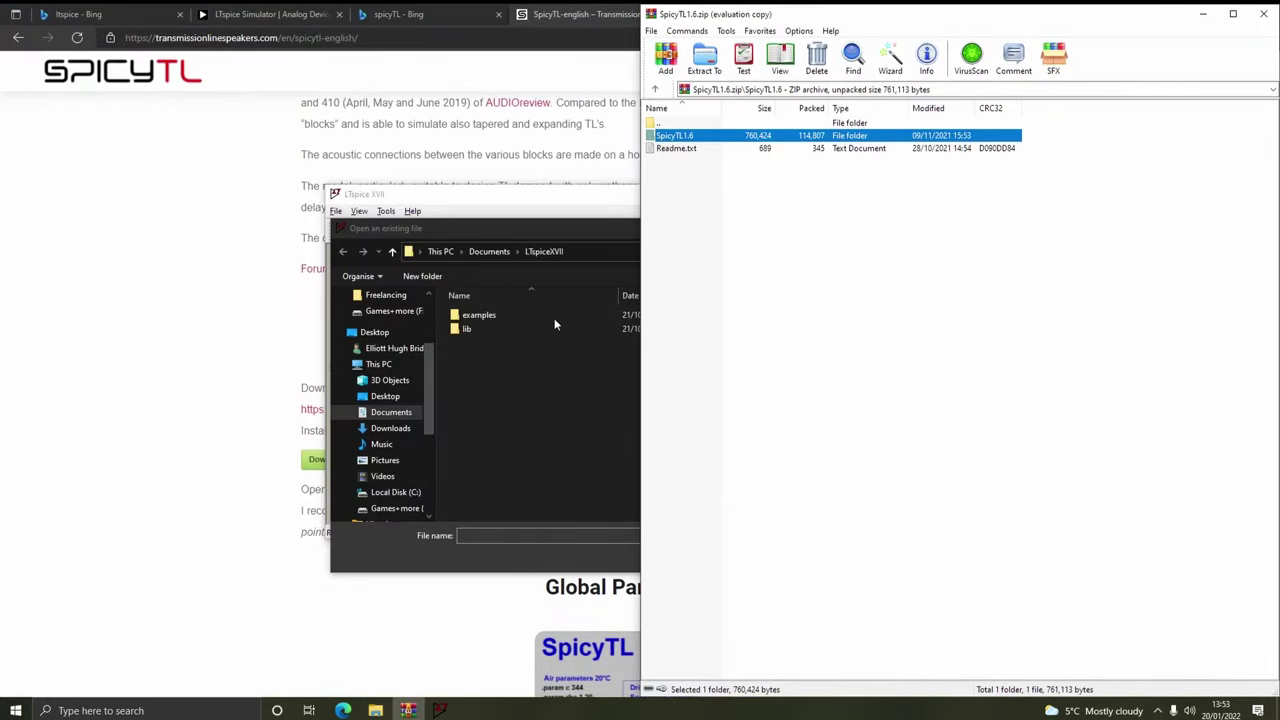
{"action": "left_click_drag", "start_coordinate": [494, 236], "coordinate": [216, 232]}
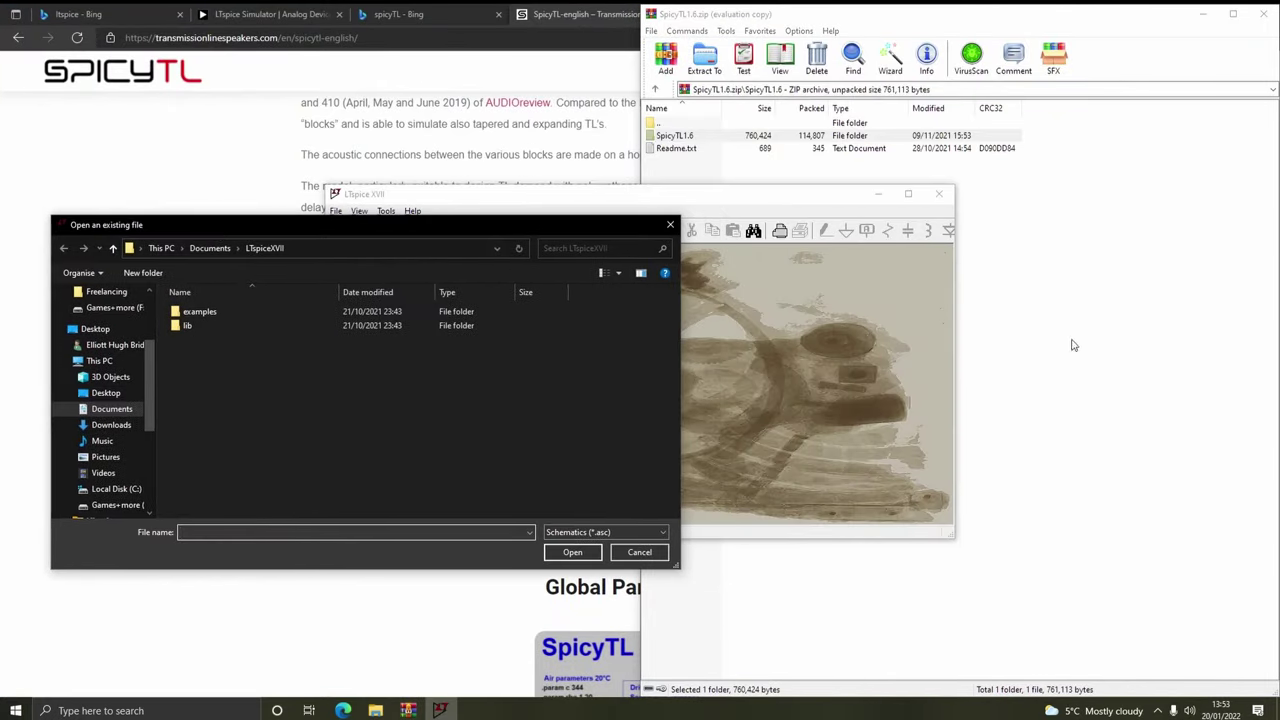
{"action": "left_click", "coordinate": [671, 200]}
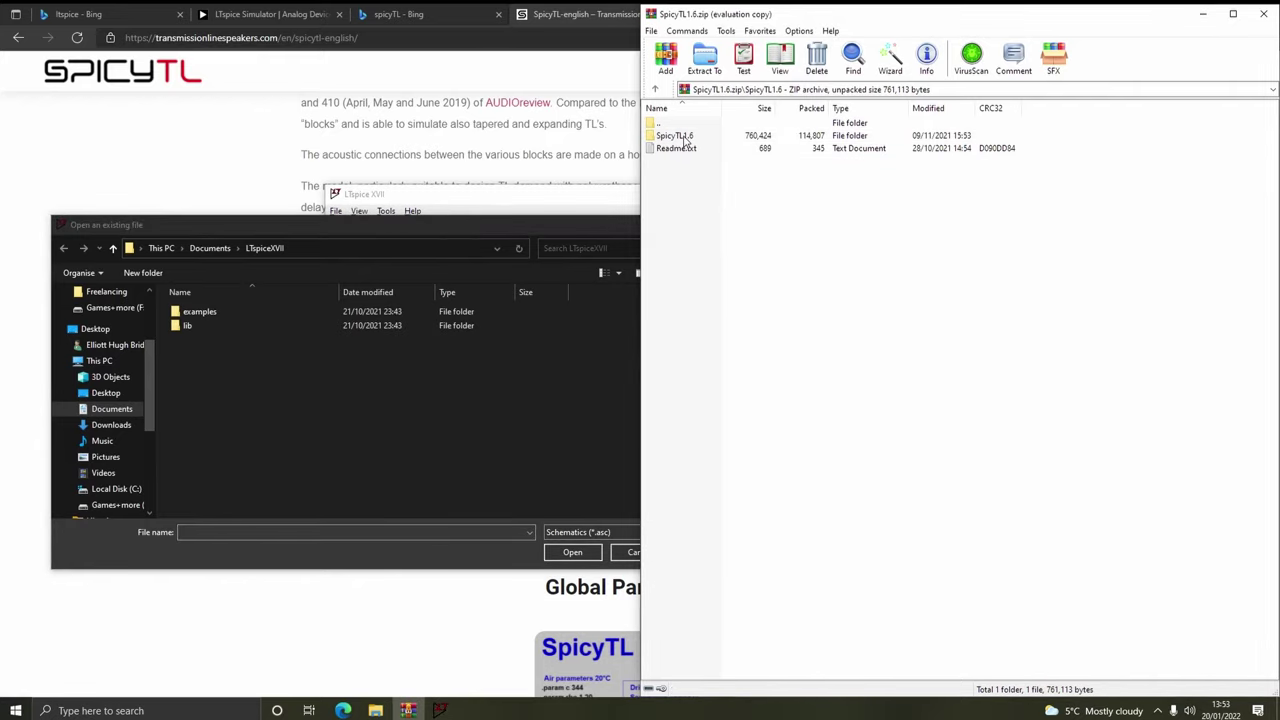
{"action": "left_click_drag", "start_coordinate": [686, 141], "coordinate": [343, 360]}
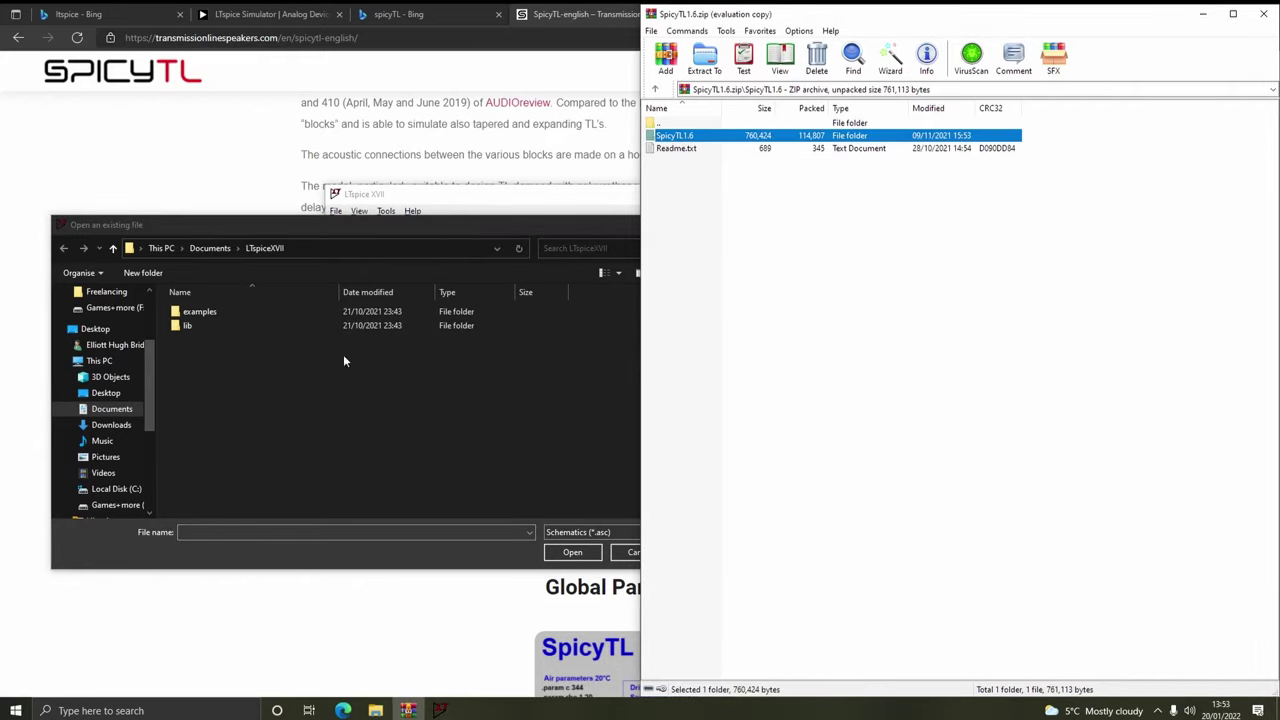
Copy the SpicyTL1.6 folder from WinRAR and paste it into the LTspiceXVII folder
{"action": "right_click", "coordinate": [703, 140]}
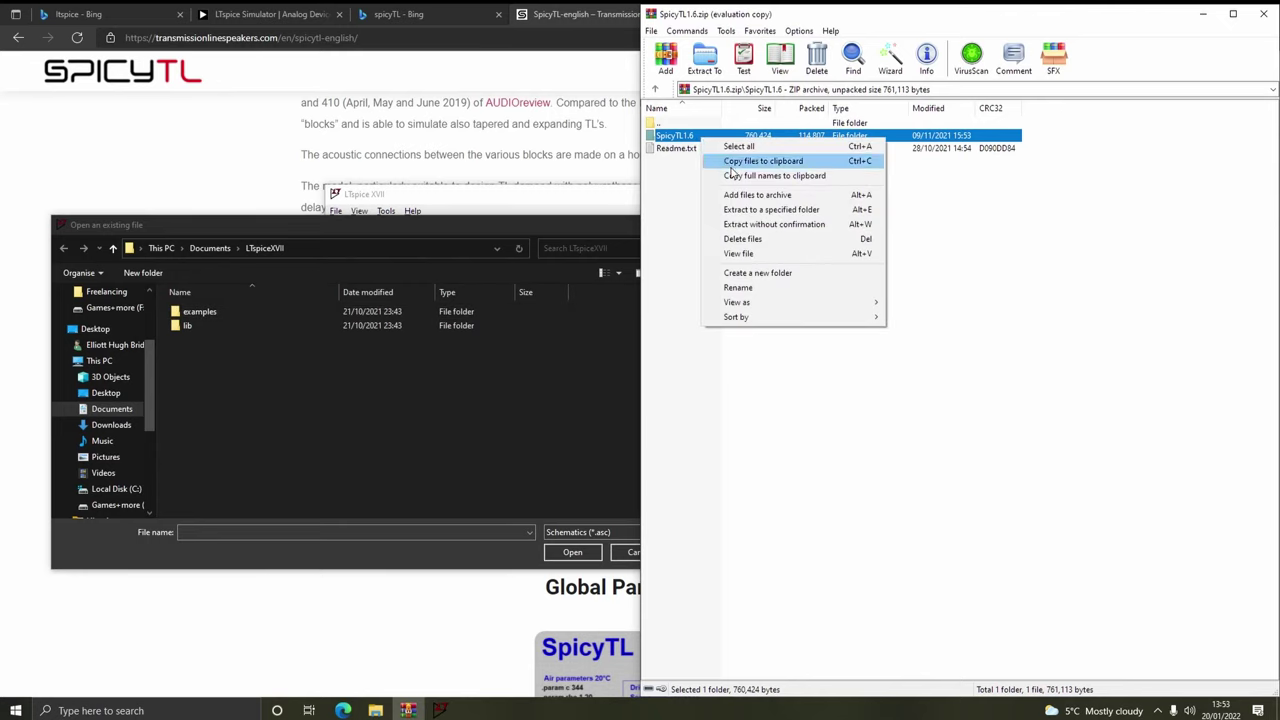
{"action": "left_click", "coordinate": [731, 165]}
{"action": "left_click", "coordinate": [331, 366]}
{"action": "right_click", "coordinate": [280, 406]}
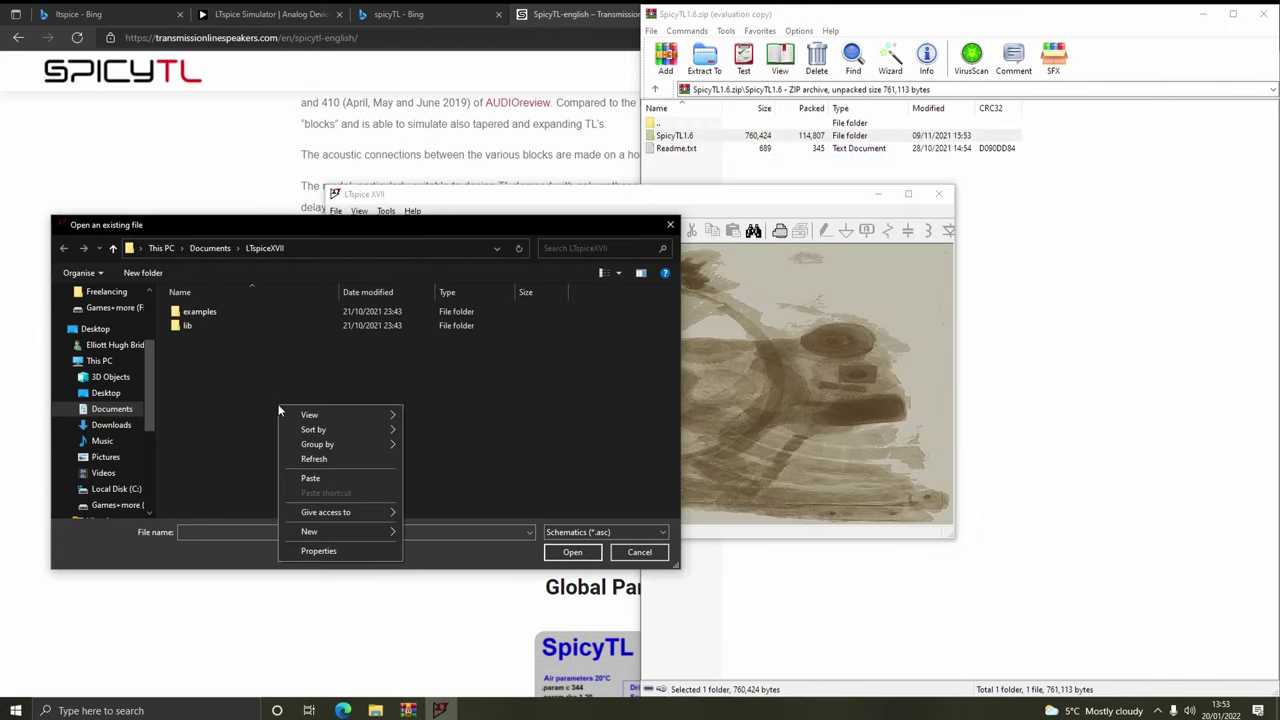
{"action": "left_click", "coordinate": [310, 478]}
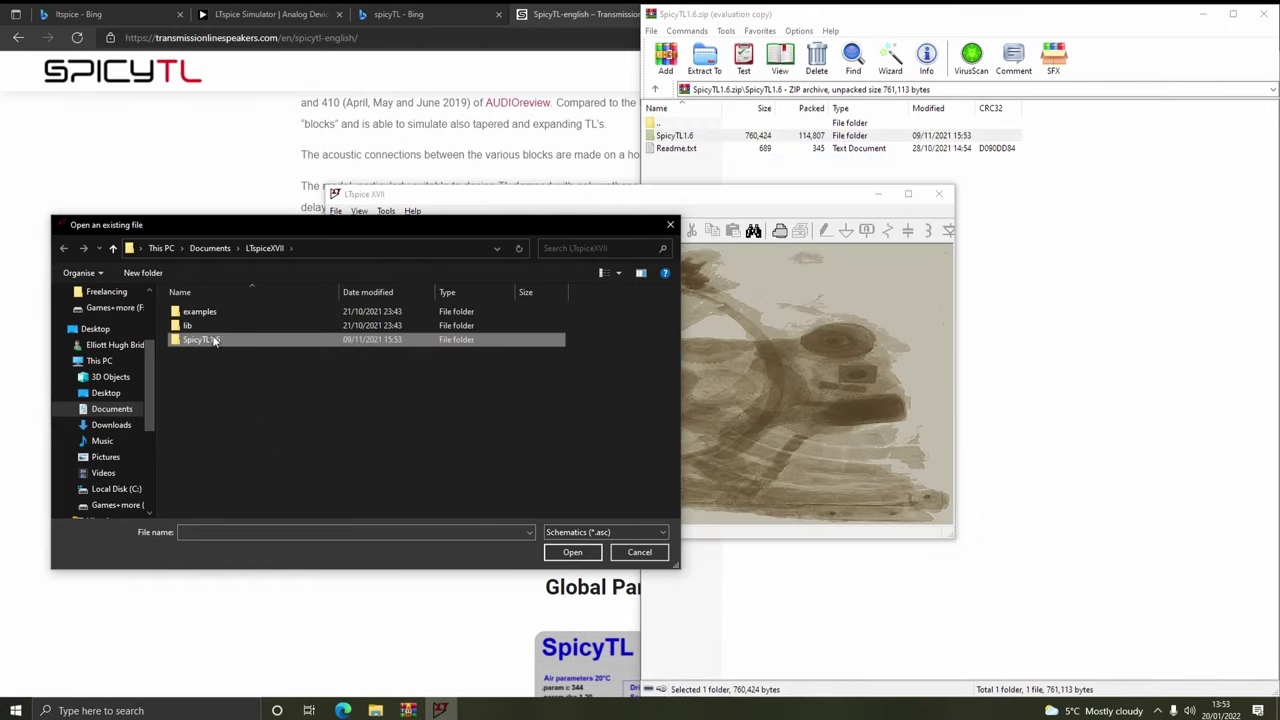
Open the SpicyTL-Default schematic from the SpicyTL1.6 folder
{"action": "double_click", "coordinate": [200, 340]}
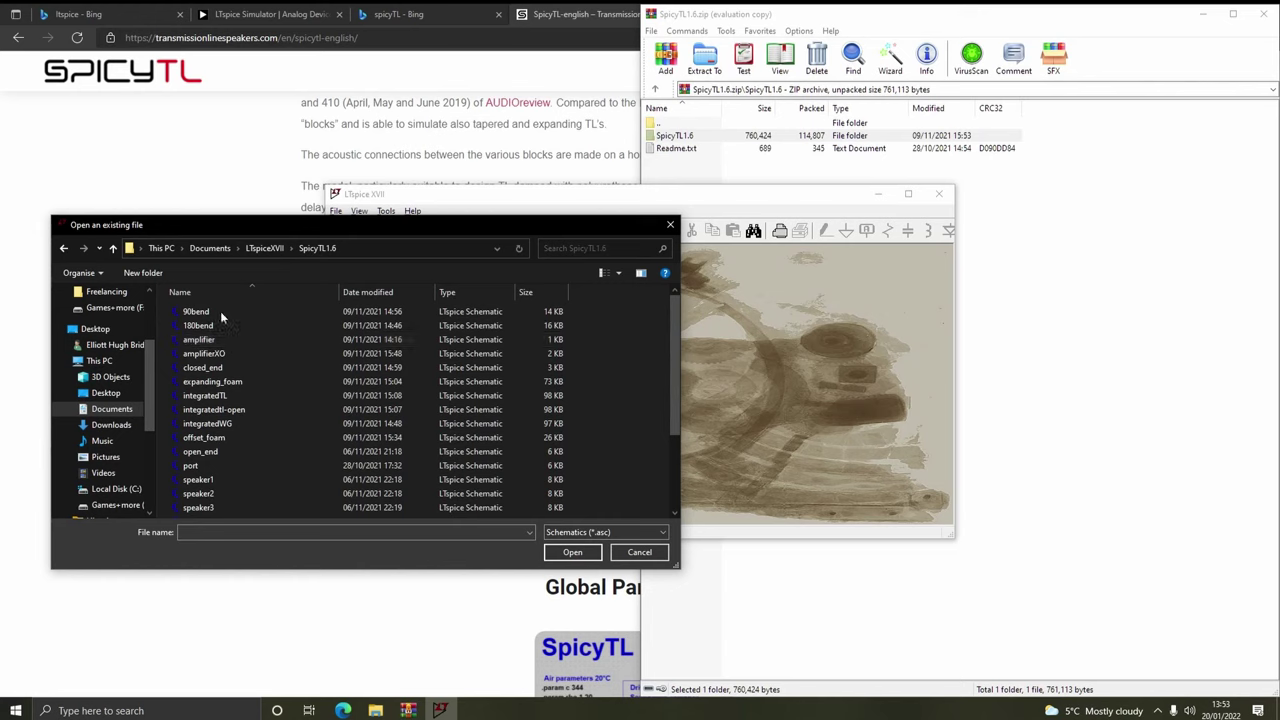
{"action": "scroll", "coordinate": [308, 428], "scroll_direction": "down", "scroll_amount": 1}
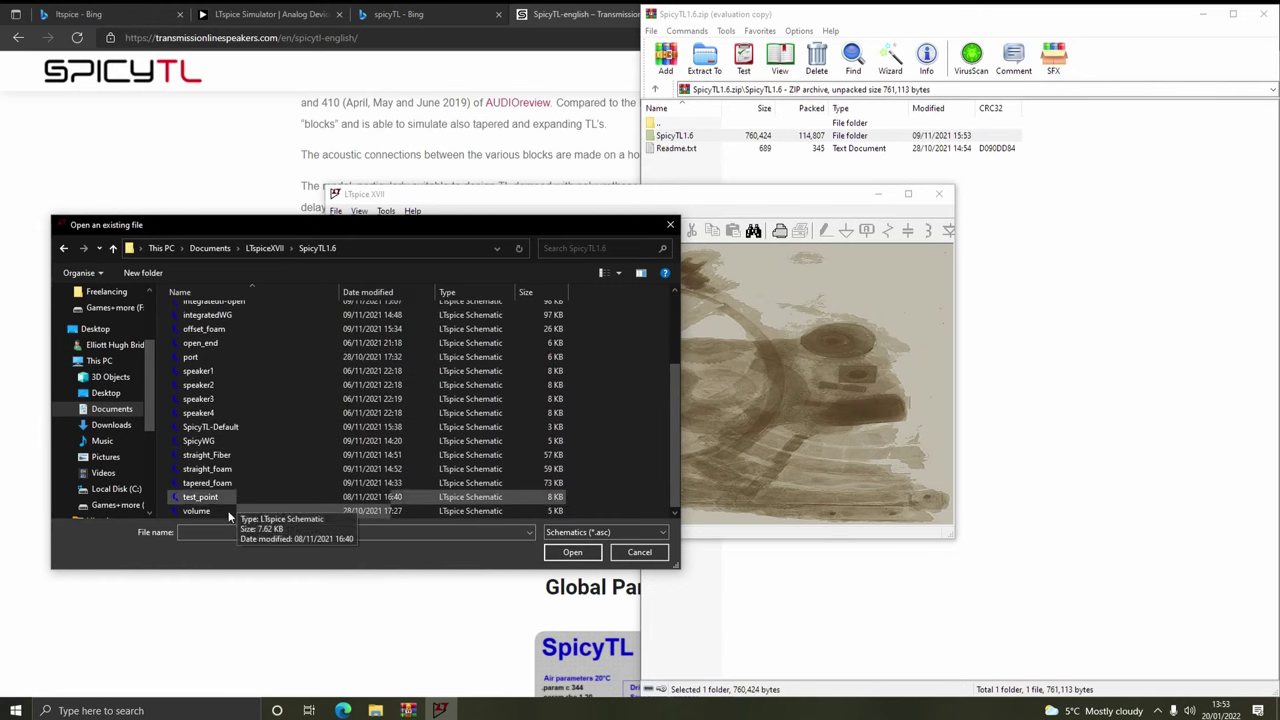
{"action": "scroll", "coordinate": [230, 428], "scroll_direction": "down", "scroll_amount": 2}
{"action": "left_click", "coordinate": [231, 428]}
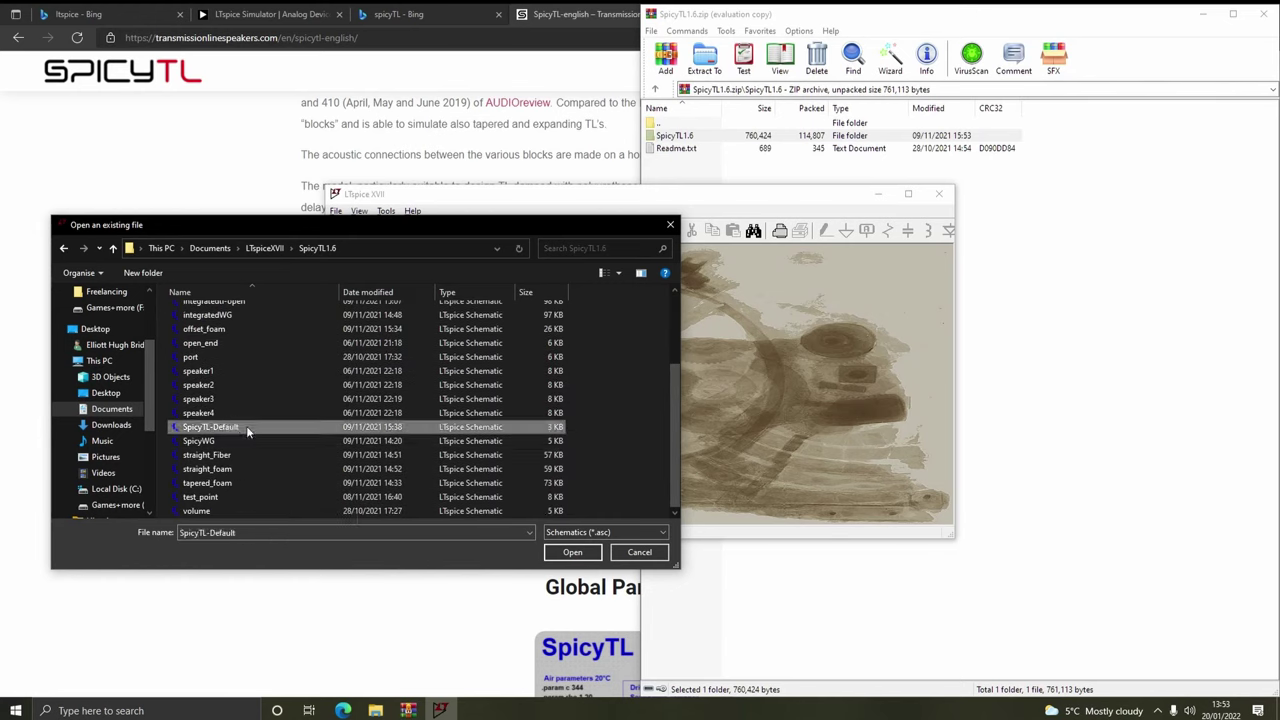
{"action": "left_click", "coordinate": [572, 553]}
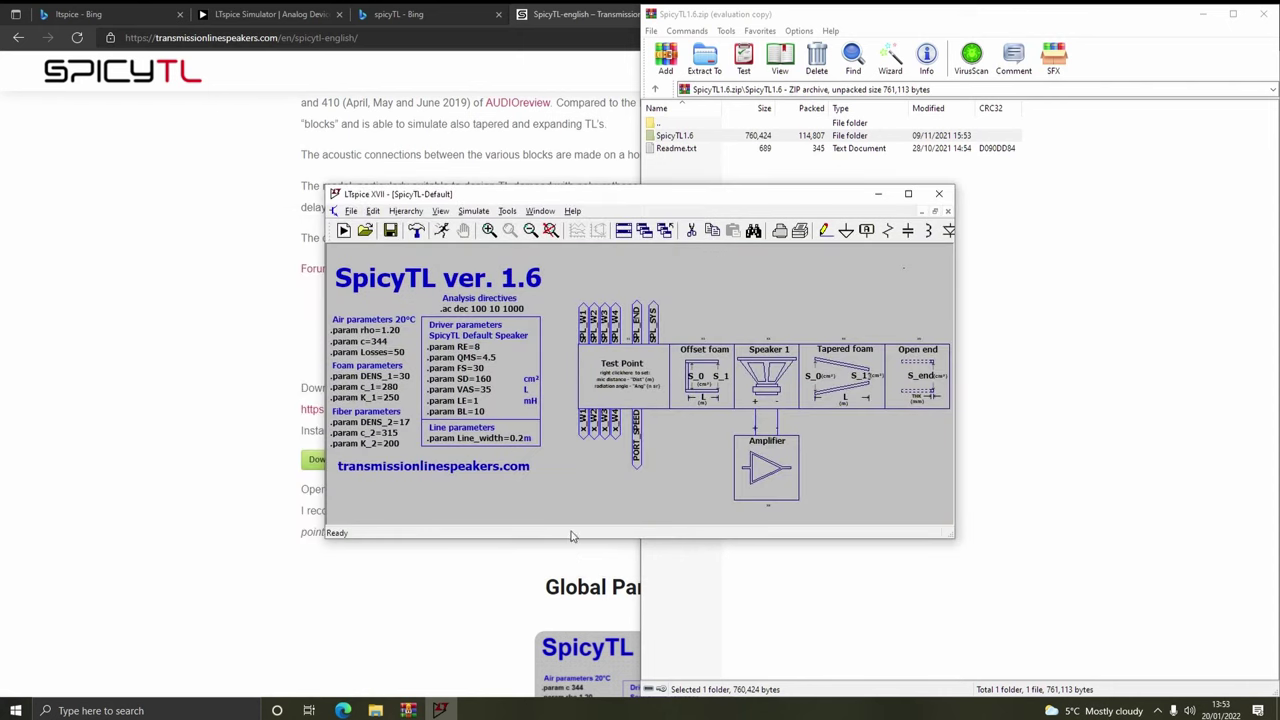
Maximize the SpicyTL-Default schematic and open the editor for the .param RE=8 statement
{"action": "left_click", "coordinate": [908, 194]}
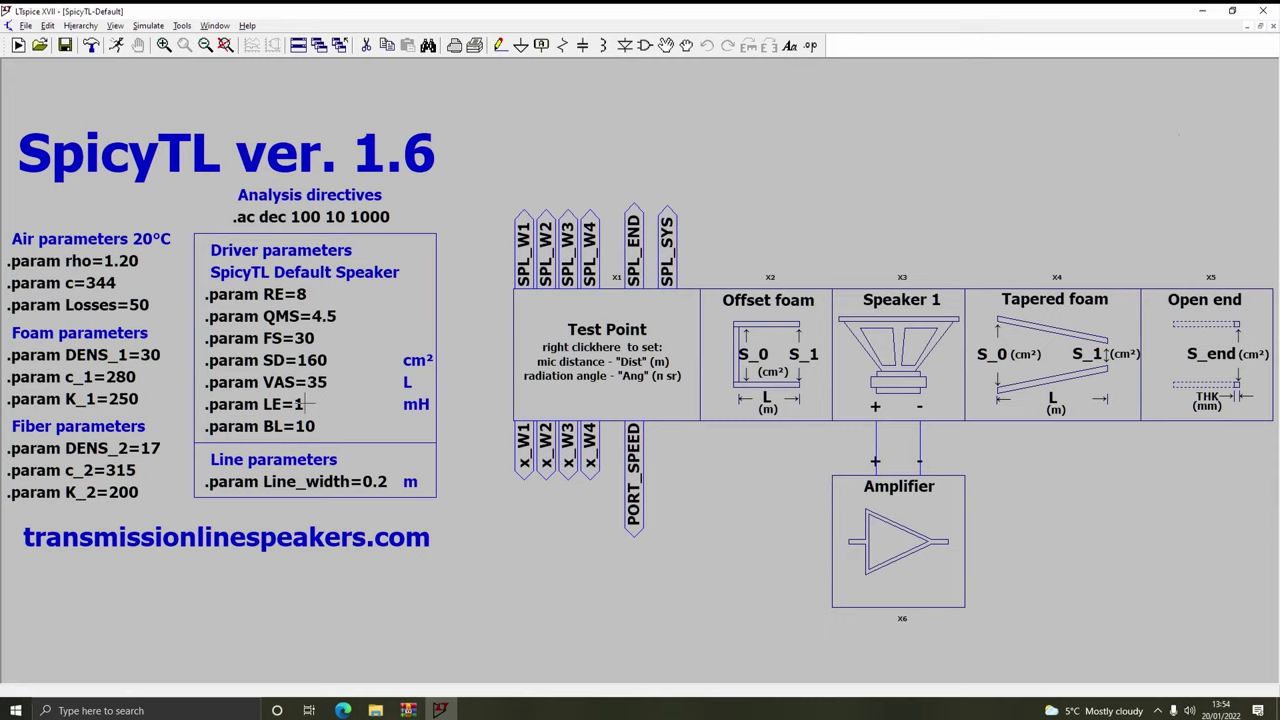
{"action": "right_click", "coordinate": [302, 294]}
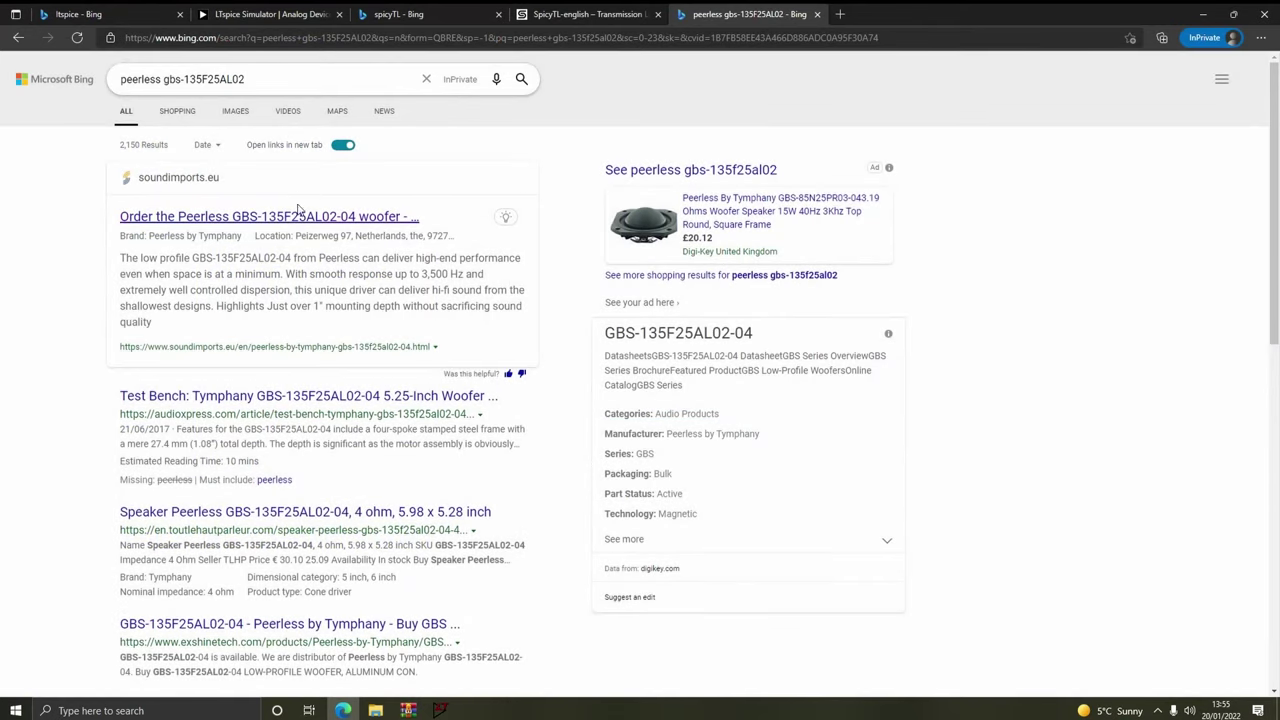
Open the Peerless GBS-135F25AL02-04 datasheet on Sound Imports and scroll to its specifications and response curves
{"action": "left_click", "coordinate": [295, 222]}
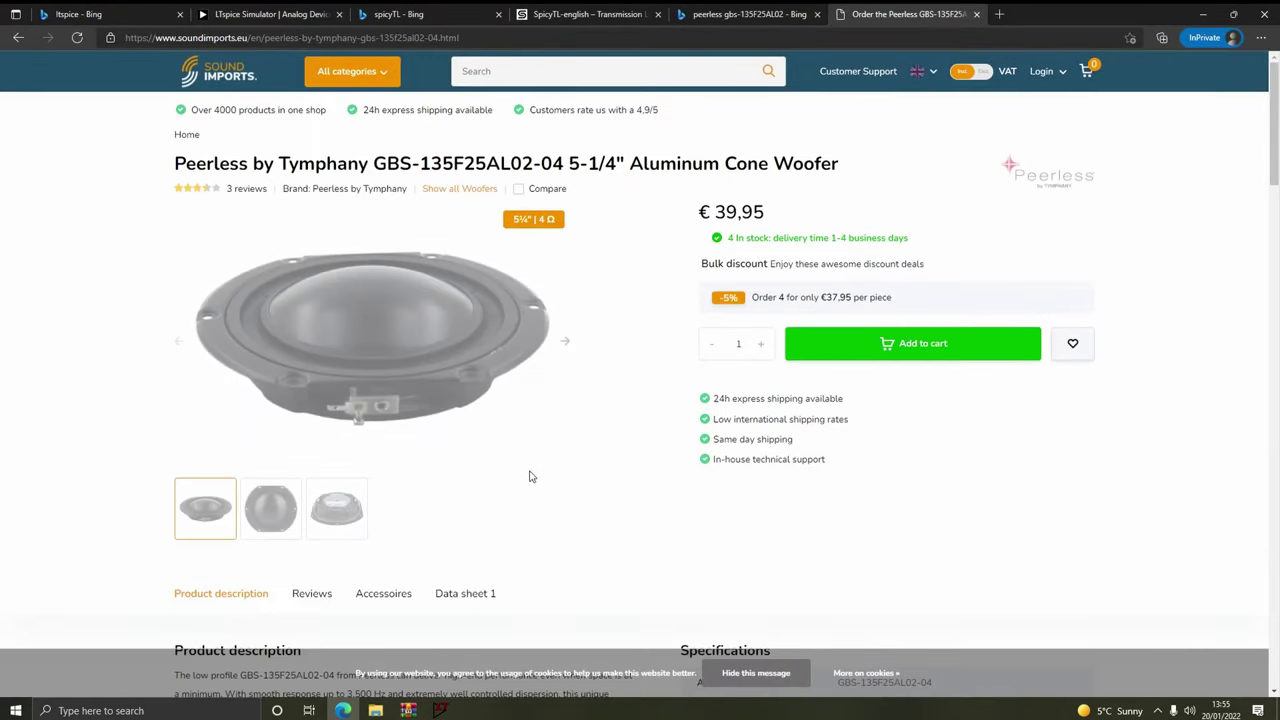
{"action": "scroll", "coordinate": [634, 501], "scroll_direction": "down", "scroll_amount": 2}
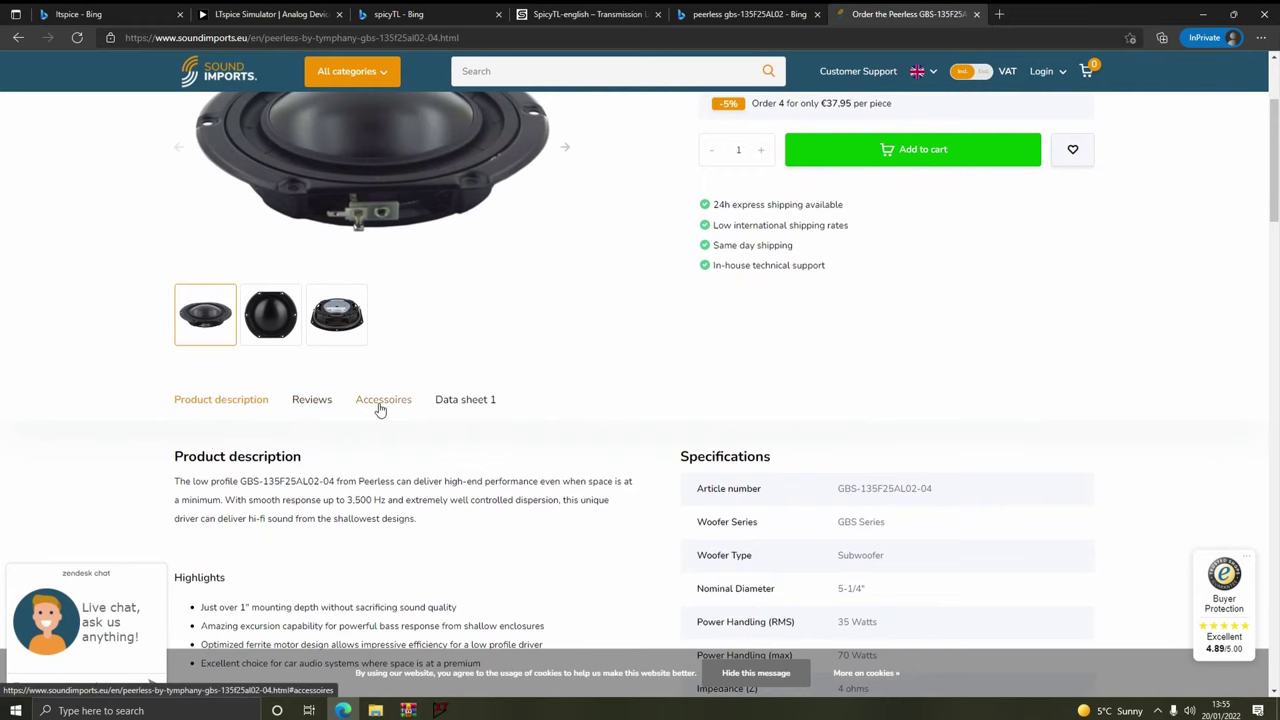
{"action": "left_click", "coordinate": [449, 404]}
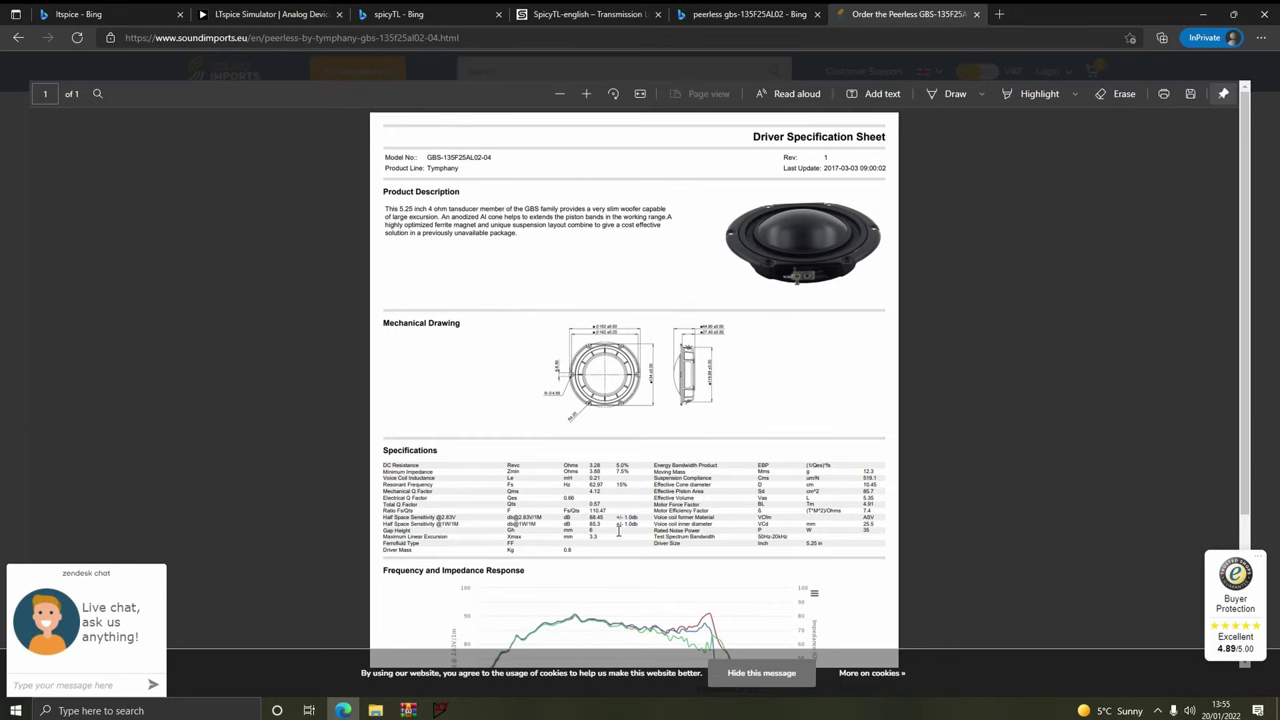
{"action": "scroll", "coordinate": [548, 490], "scroll_direction": "down", "scroll_amount": 2}
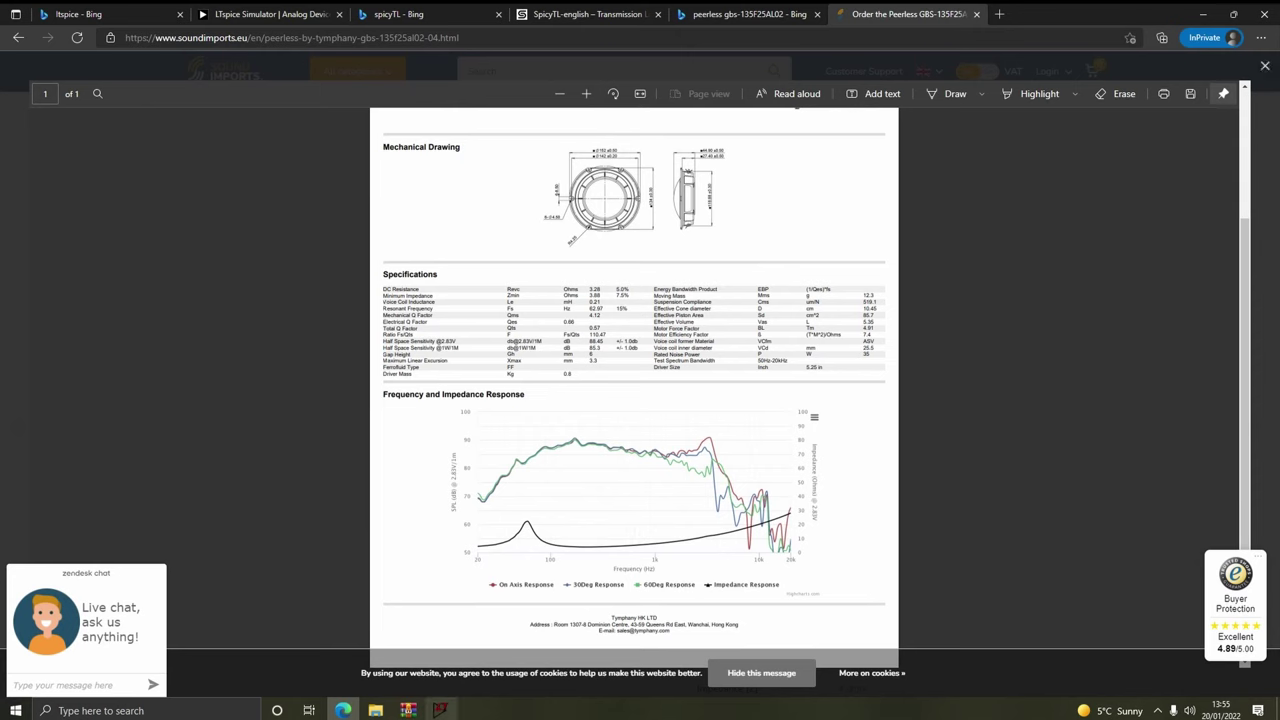
Set the driver parameters RE to 3.23 and QMS to 4.030
{"action": "mouse_move", "coordinate": [441, 706]}
{"action": "left_click", "coordinate": [463, 673]}
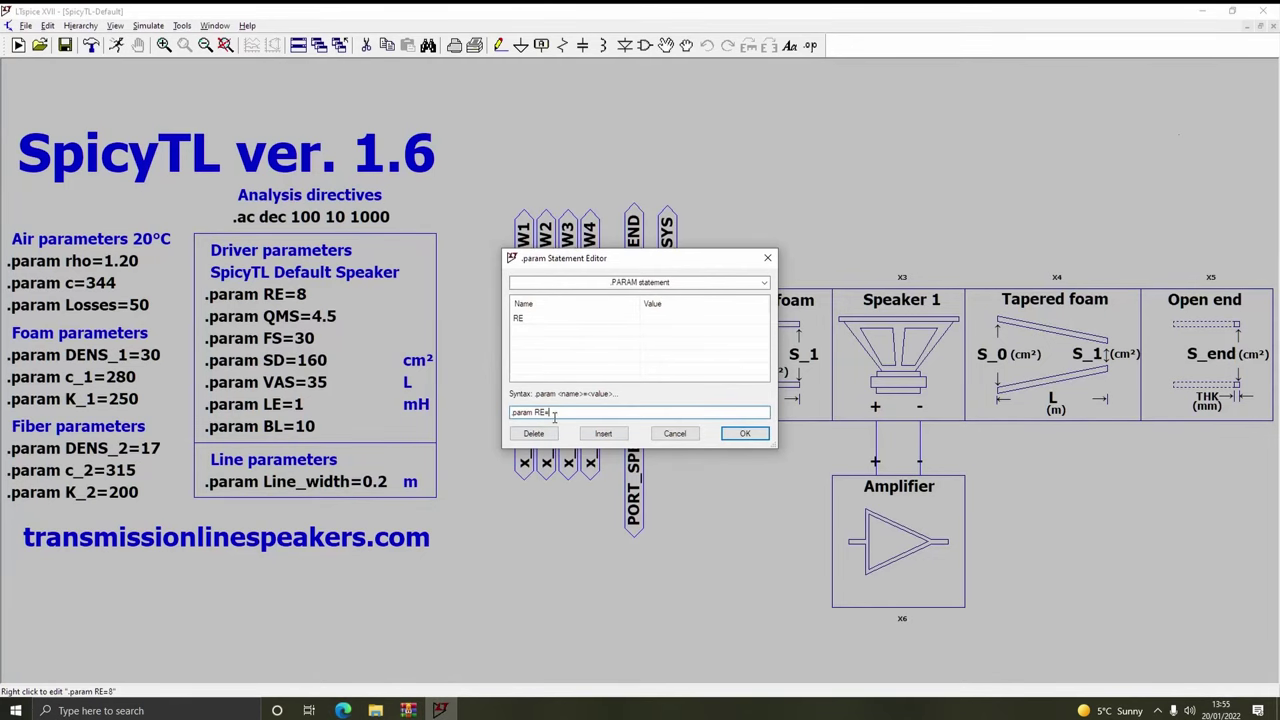
{"action": "type", "text": "3.23"}
{"action": "key", "text": "Return"}
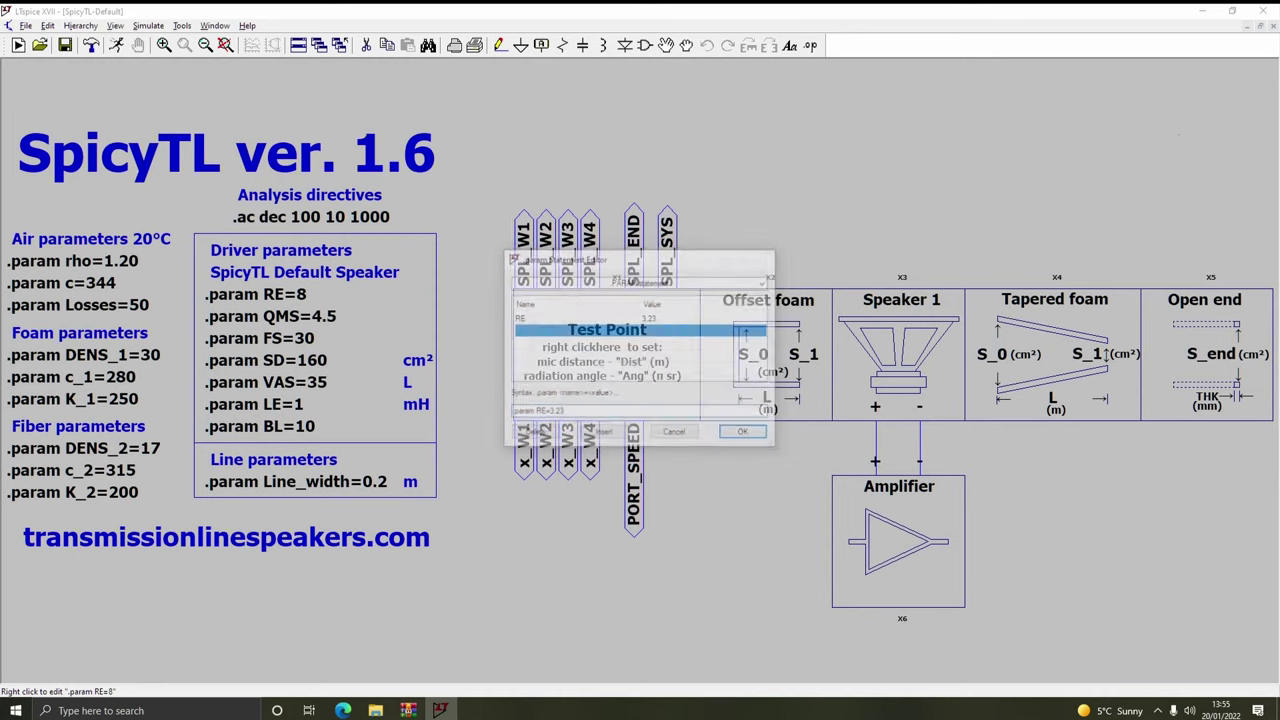
{"action": "right_click", "coordinate": [330, 319]}
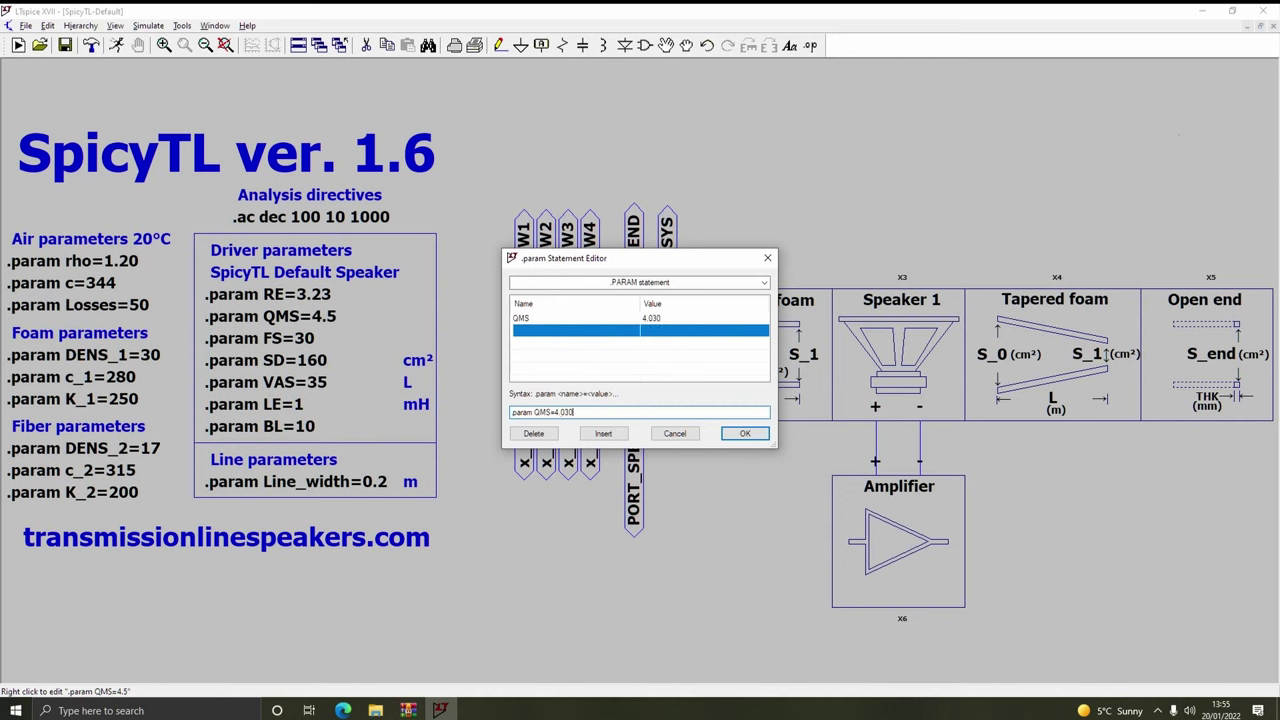
{"action": "key", "text": "Return"}
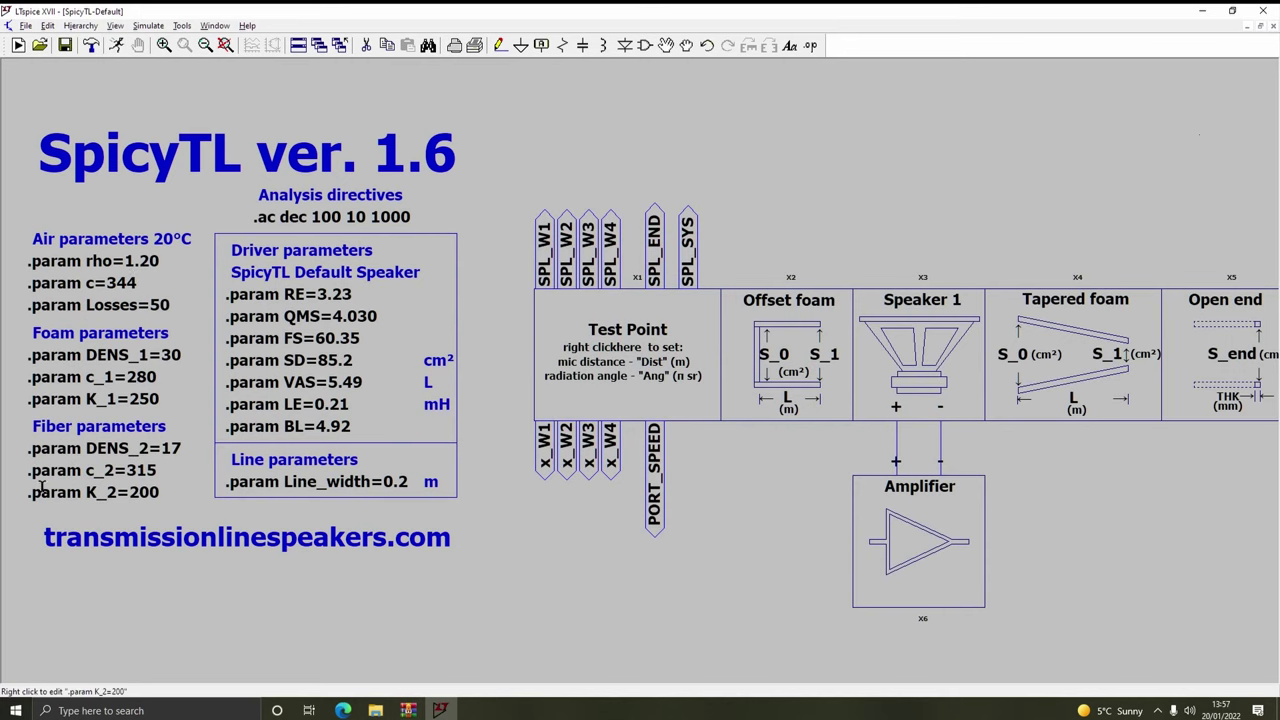
Change the fiber density DENS_2 from 17 to 37
{"action": "left_click_drag", "start_coordinate": [33, 426], "coordinate": [72, 428]}
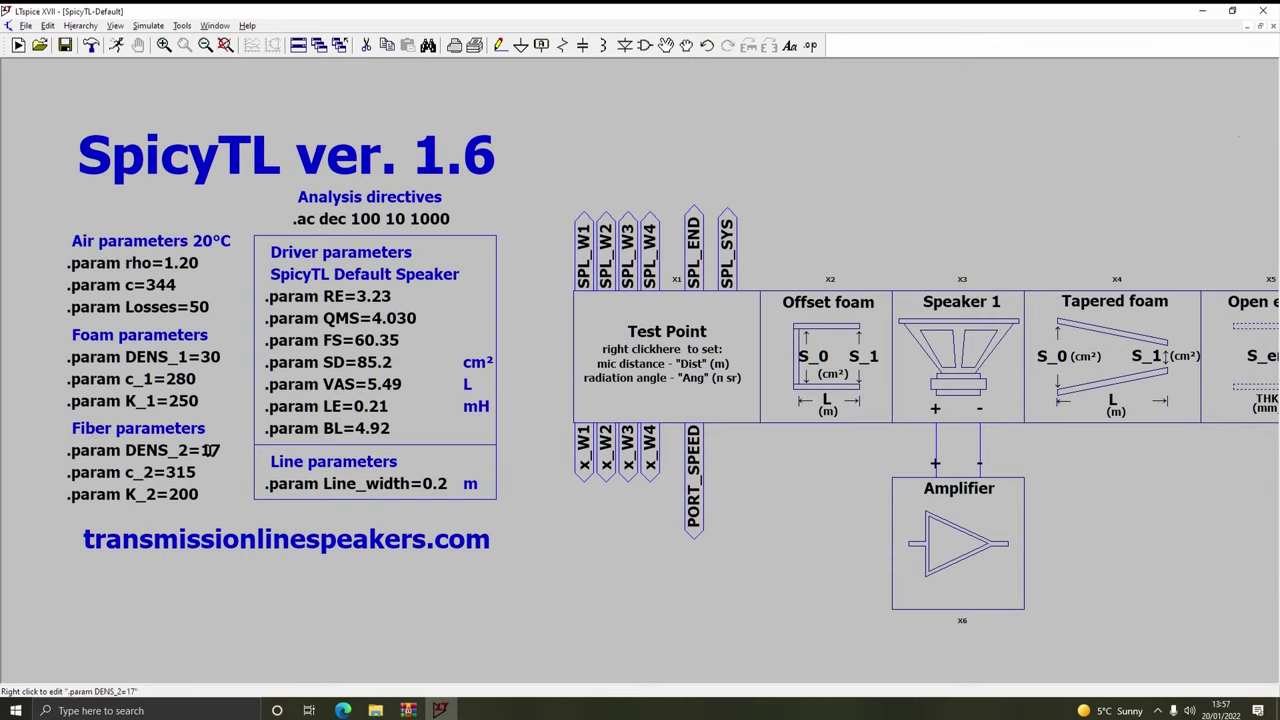
{"action": "right_click", "coordinate": [210, 450]}
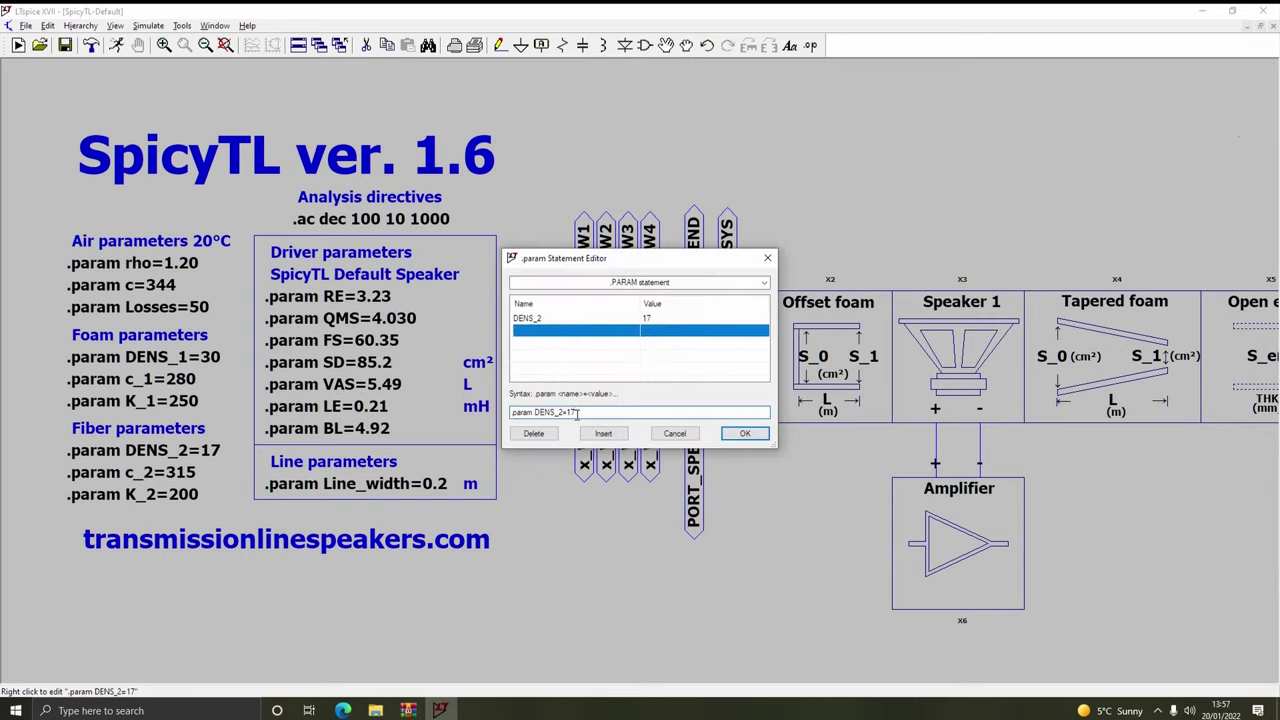
{"action": "key", "text": "BackSpace"}
{"action": "key", "text": "BackSpace"}
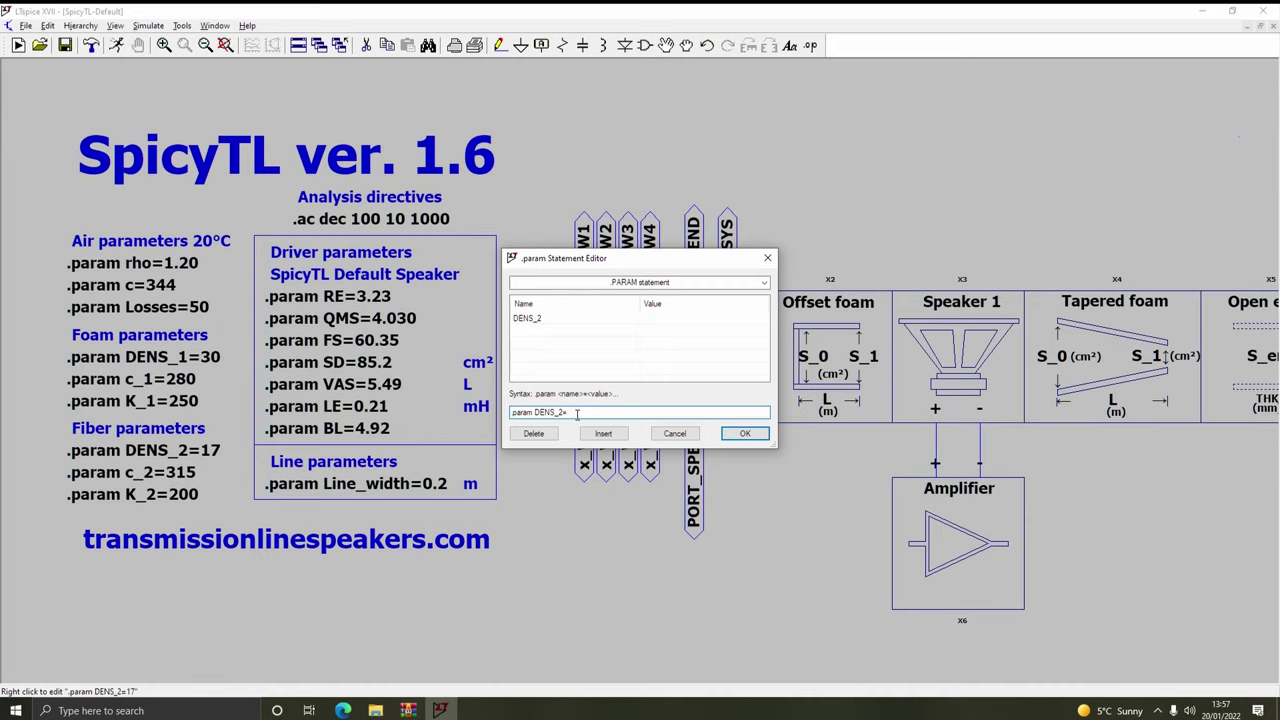
{"action": "type", "text": "37"}
{"action": "key", "text": "Return"}
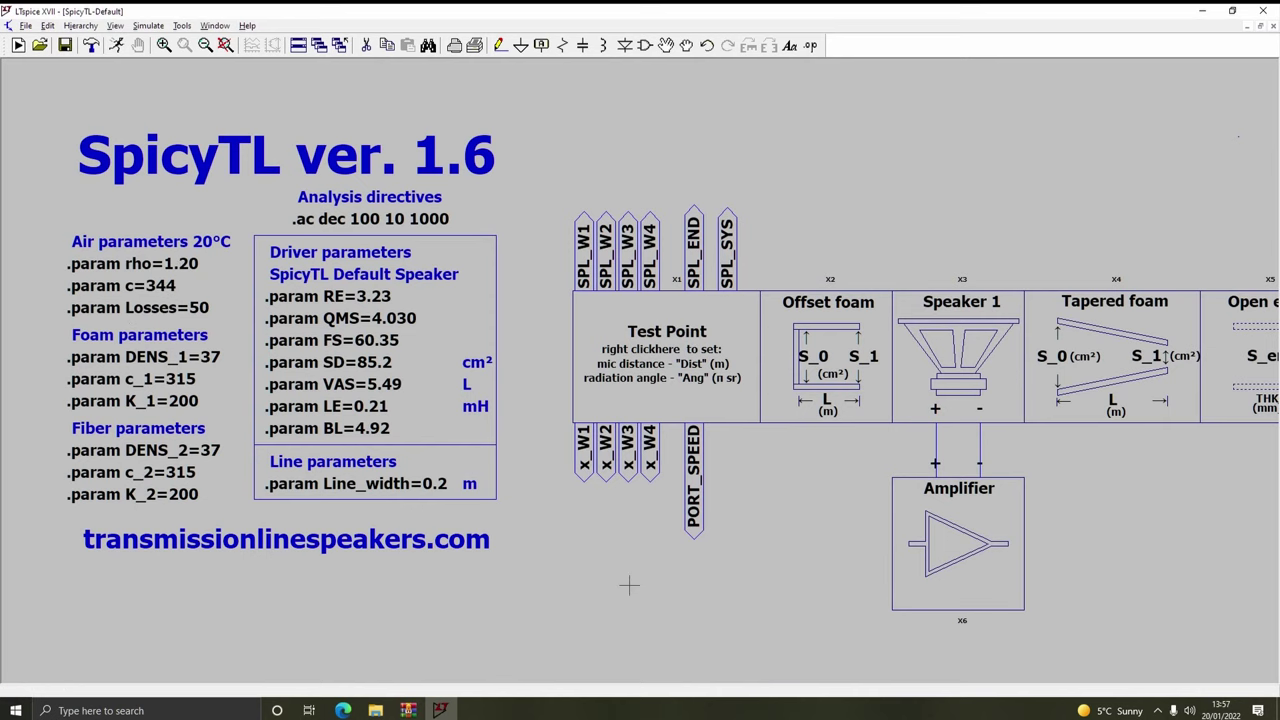
Set S_0 and S_1 of the Offset foam block to 225
{"action": "left_click_drag", "start_coordinate": [886, 357], "coordinate": [559, 346]}
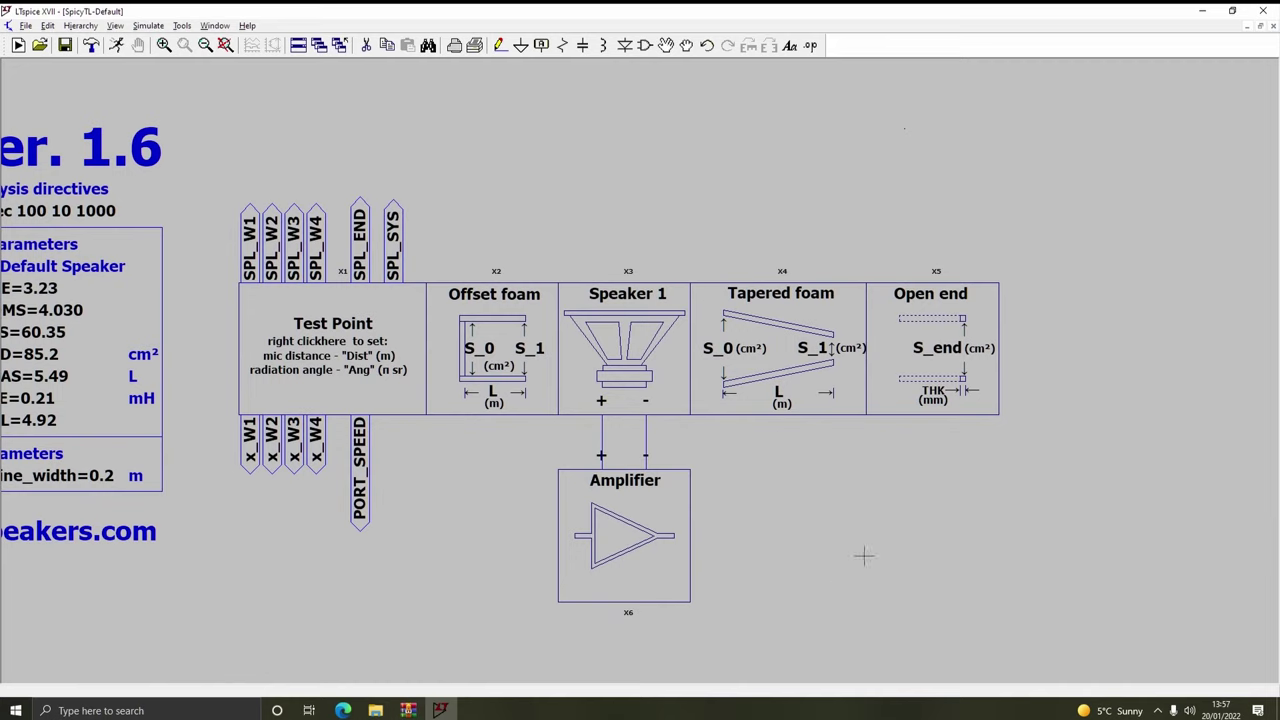
{"action": "right_click", "coordinate": [510, 365]}
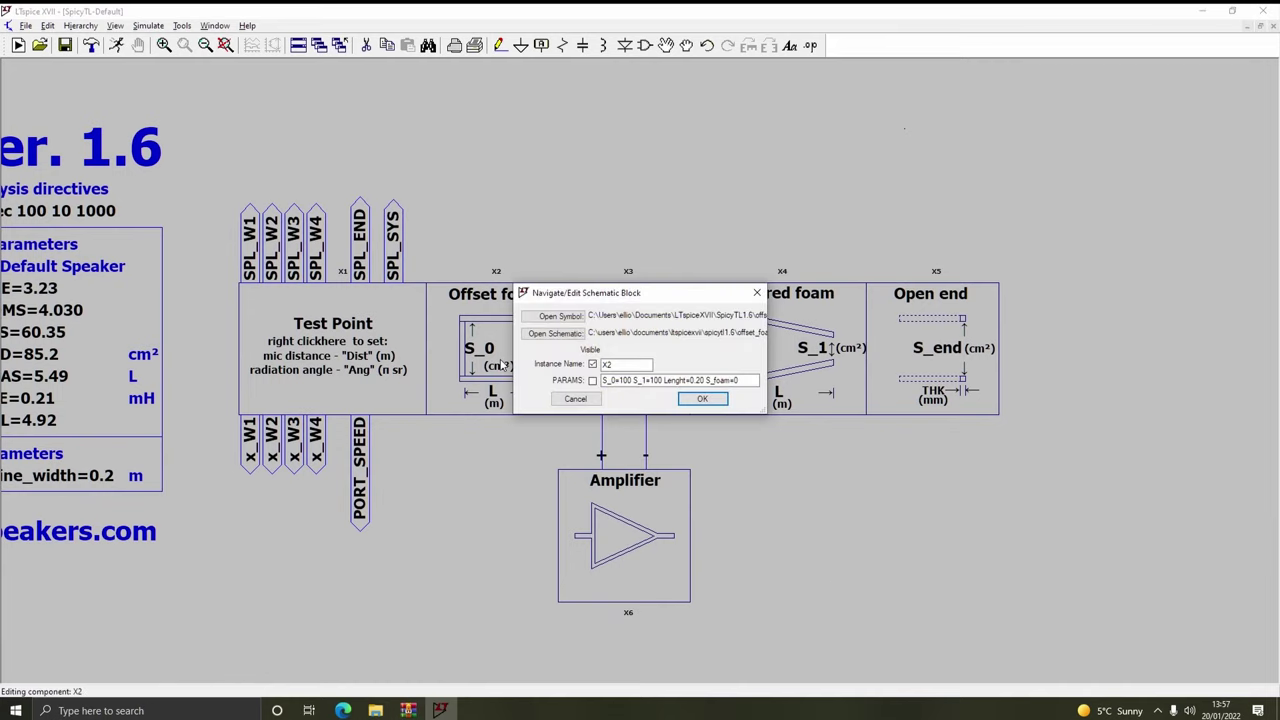
{"action": "left_click", "coordinate": [625, 380]}
{"action": "type", "text": "225"}
{"action": "key", "text": "BackSpace"}
{"action": "key", "text": "BackSpace"}
{"action": "key", "text": "BackSpace"}
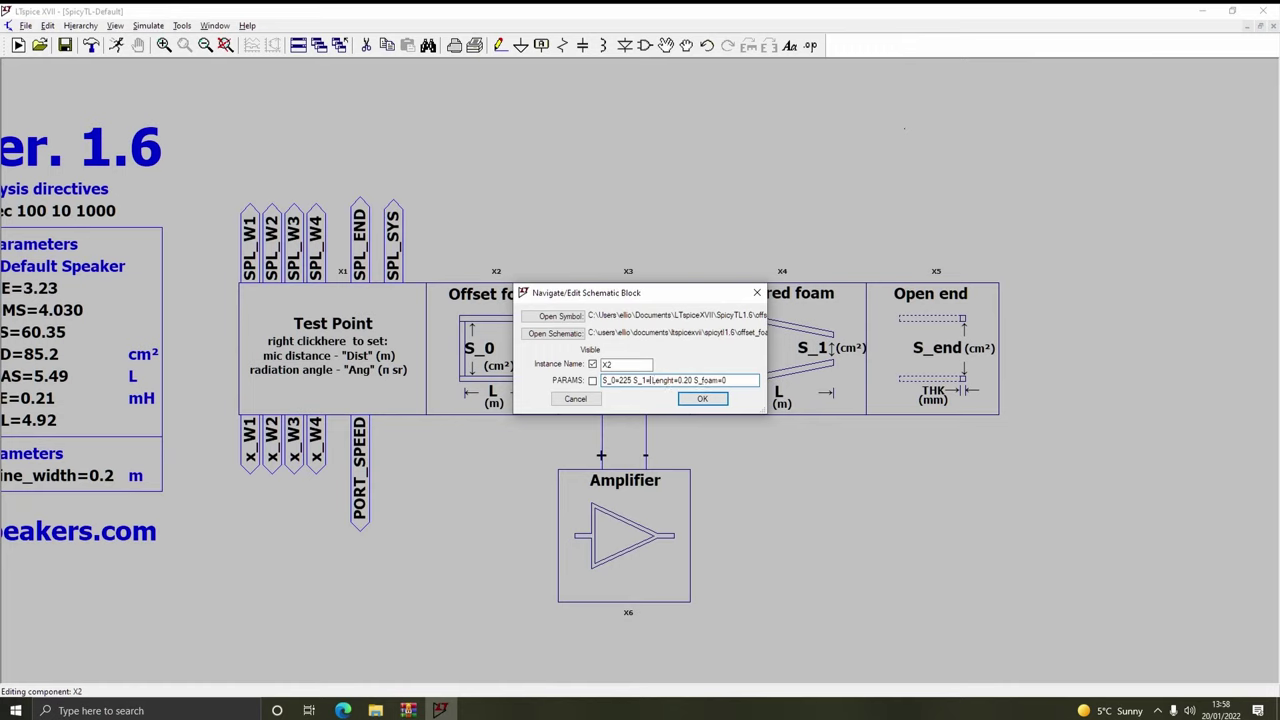
{"action": "type", "text": "225"}
Change the Offset foam block's Lenght to 0.15 and apply the parameters
{"action": "left_click_drag", "start_coordinate": [654, 299], "coordinate": [831, 291]}
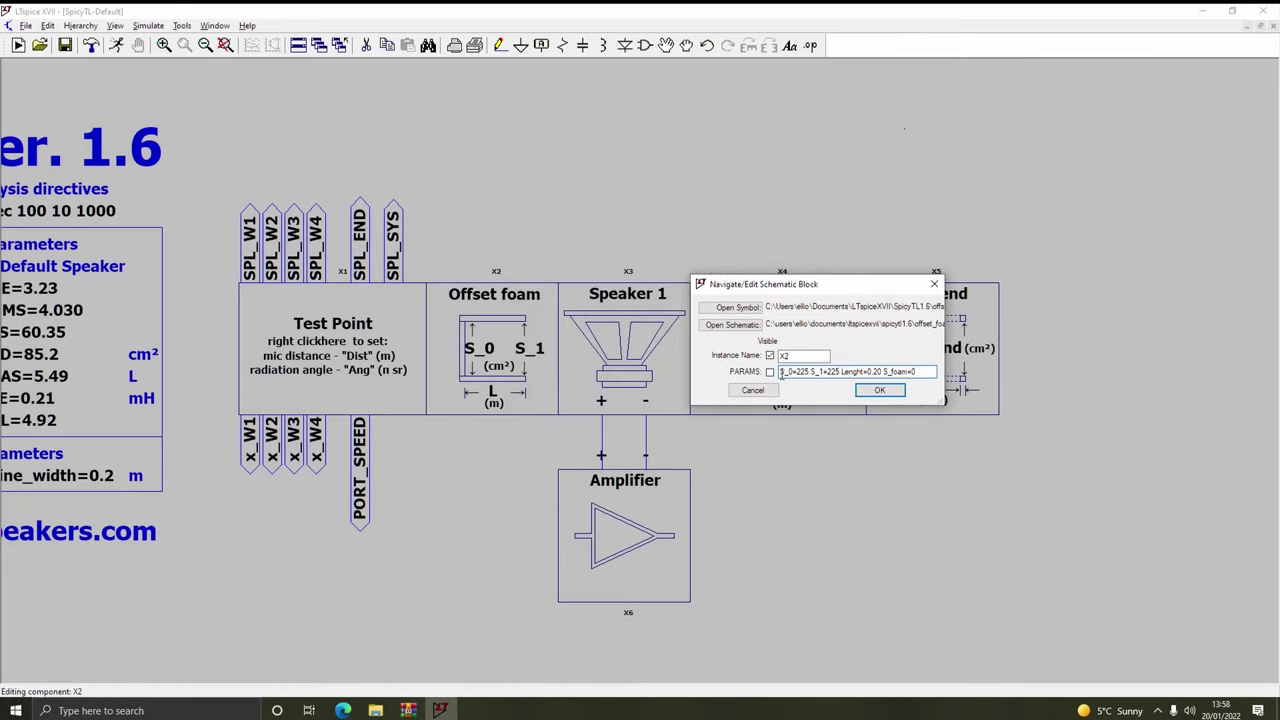
{"action": "left_click_drag", "start_coordinate": [780, 372], "coordinate": [795, 374]}
{"action": "left_click_drag", "start_coordinate": [810, 372], "coordinate": [823, 372]}
{"action": "left_click", "coordinate": [868, 371]}
{"action": "key", "text": "BackSpace"}
{"action": "key", "text": "BackSpace"}
{"action": "key", "text": "BackSpace"}
{"action": "type", "text": "15"}
{"action": "left_click", "coordinate": [914, 372]}
{"action": "left_click", "coordinate": [878, 390]}
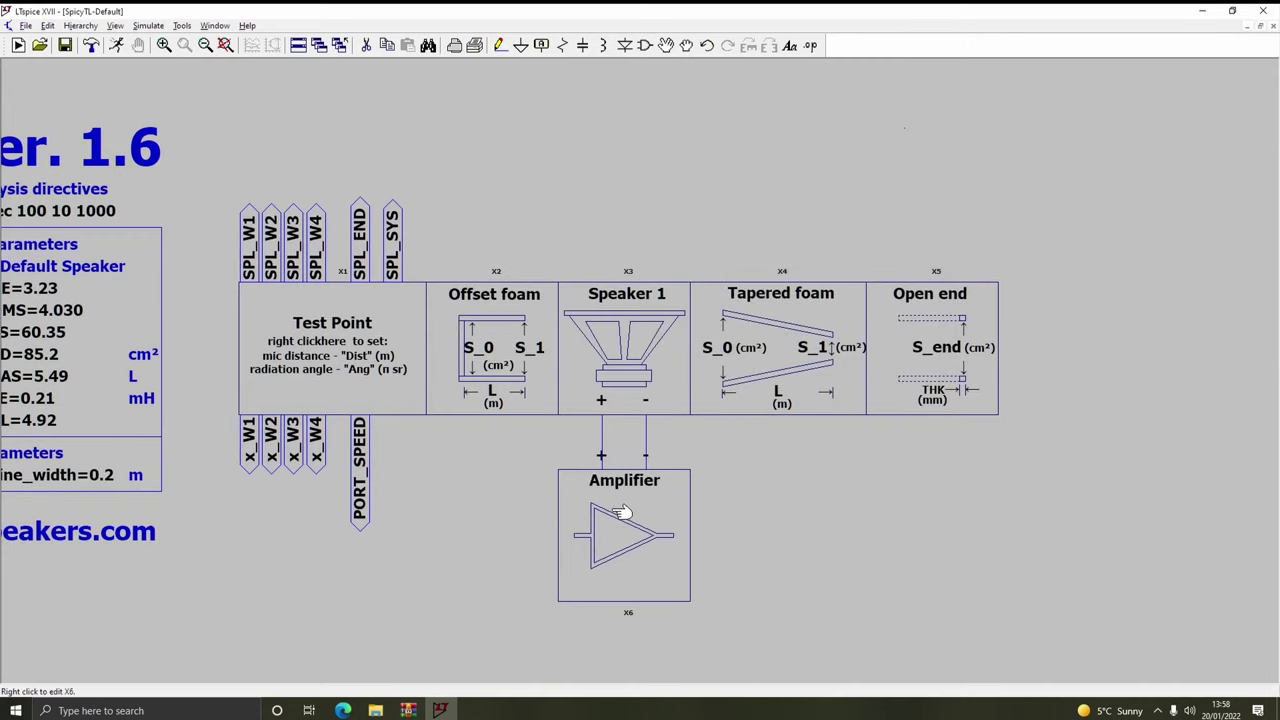
{"action": "right_click", "coordinate": [785, 347]}
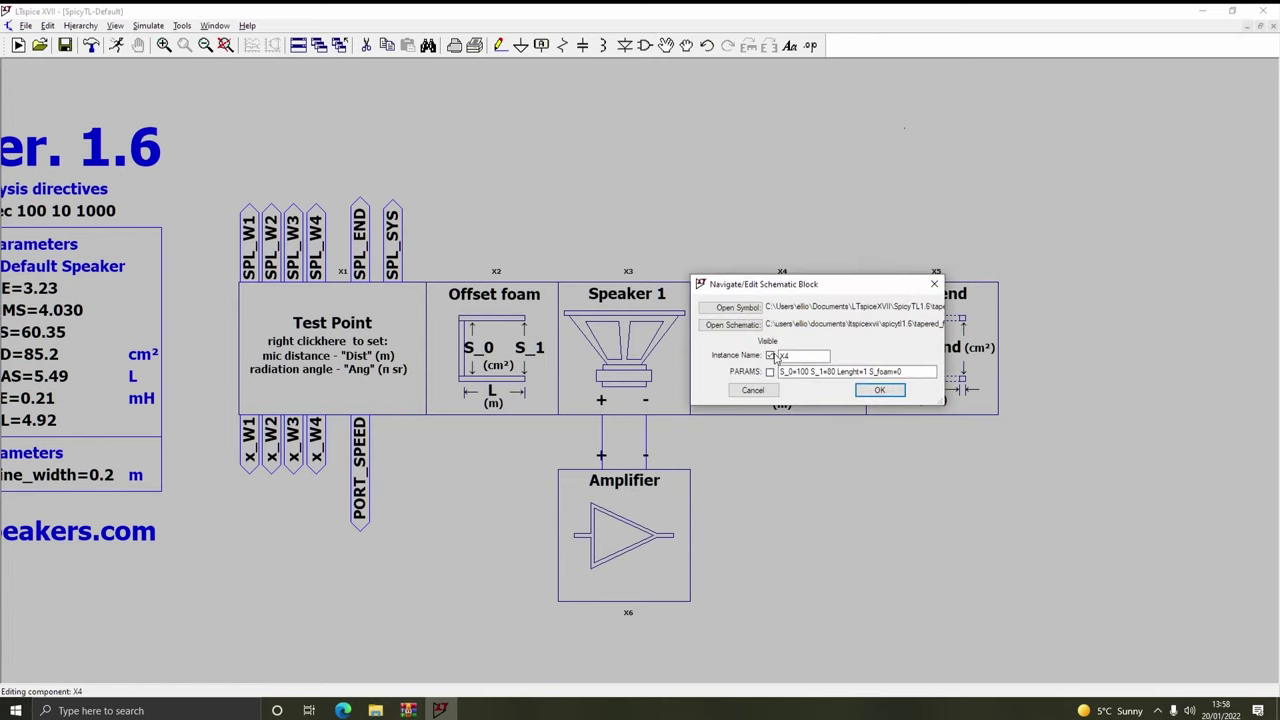
{"action": "left_click", "coordinate": [778, 371]}
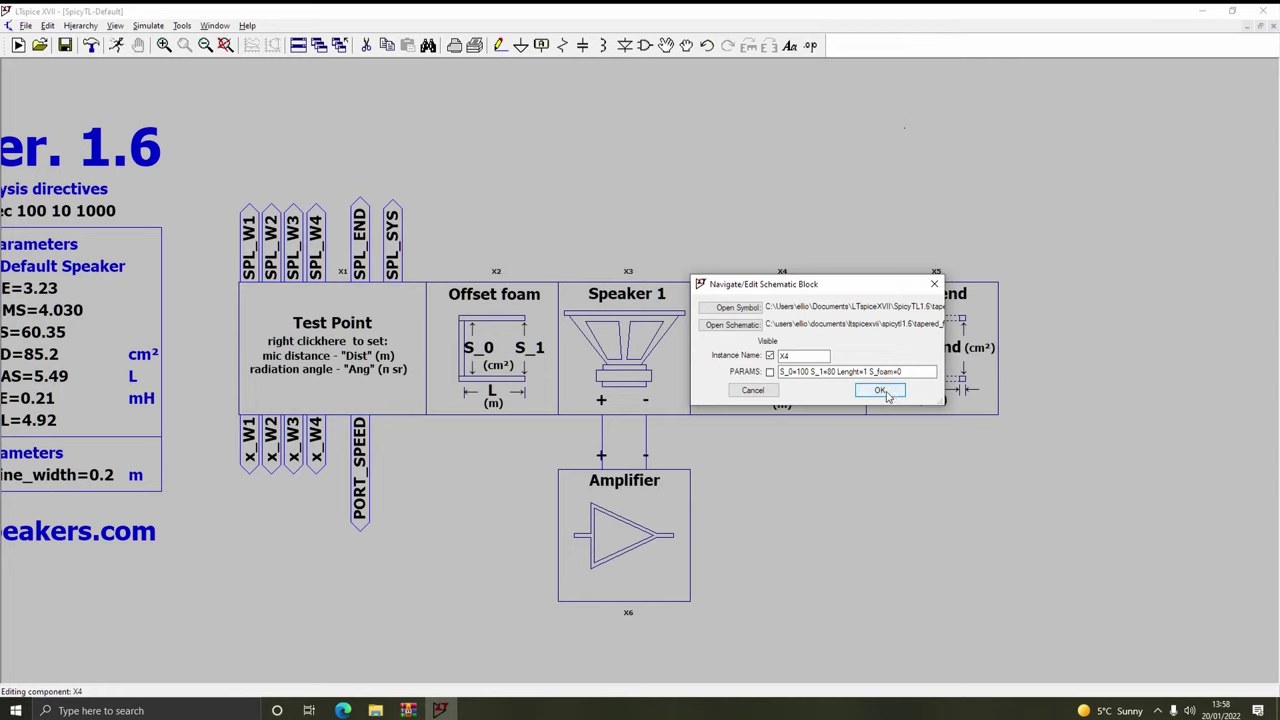
{"action": "left_click", "coordinate": [803, 371]}
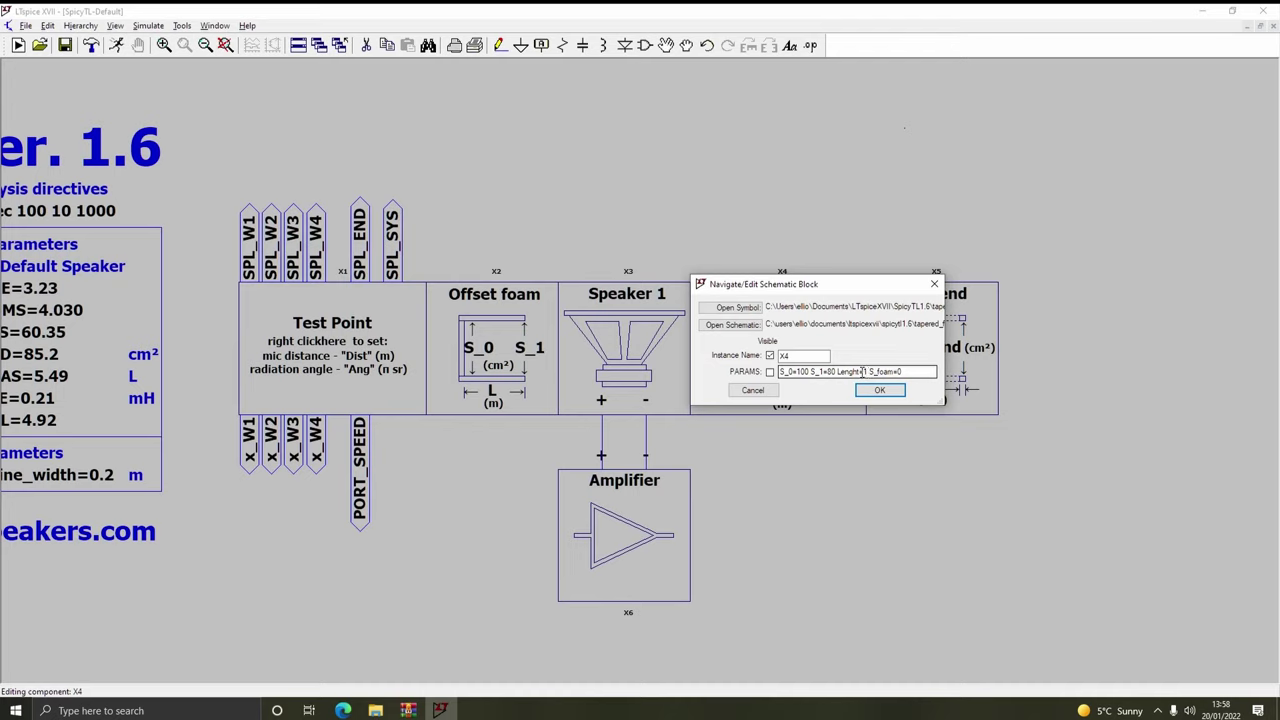
{"action": "left_click_drag", "start_coordinate": [859, 371], "coordinate": [900, 371]}
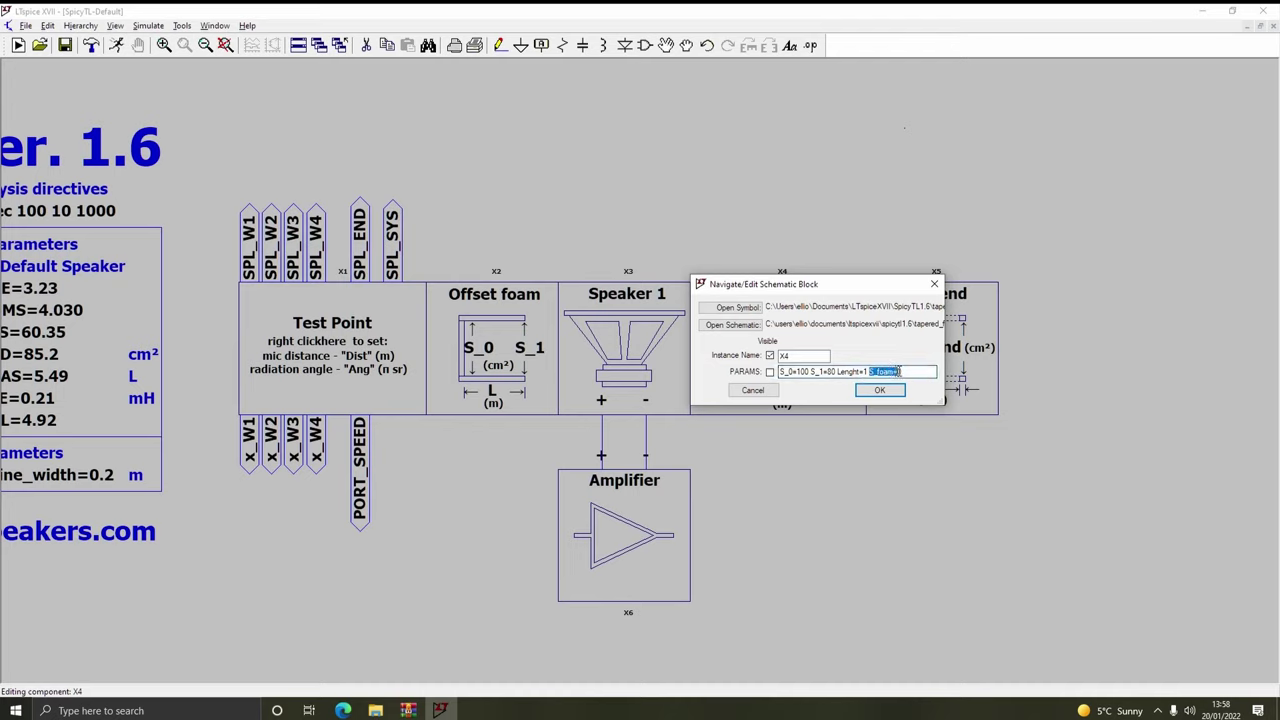
{"action": "left_click", "coordinate": [880, 392]}
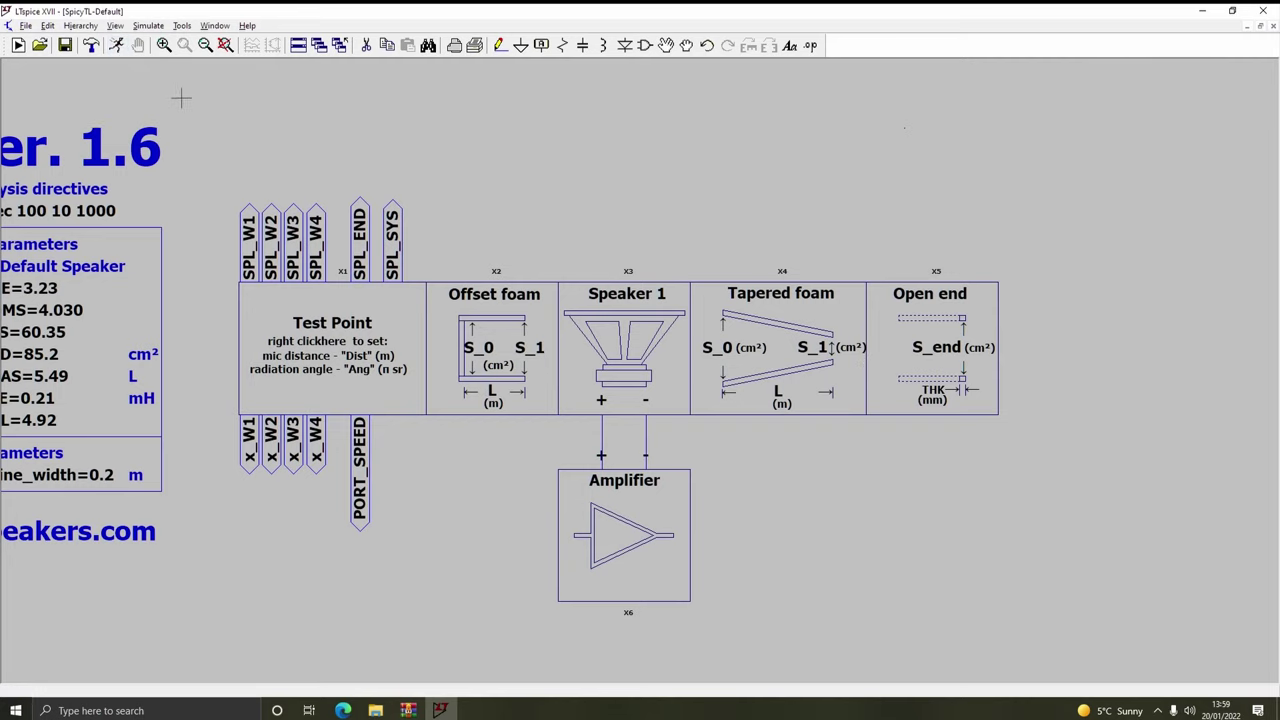
Run the AC simulation and plot V(spl_sys) and V(spl_end) from the SPL_SYS and SPL_END labels
{"action": "left_click", "coordinate": [118, 47]}
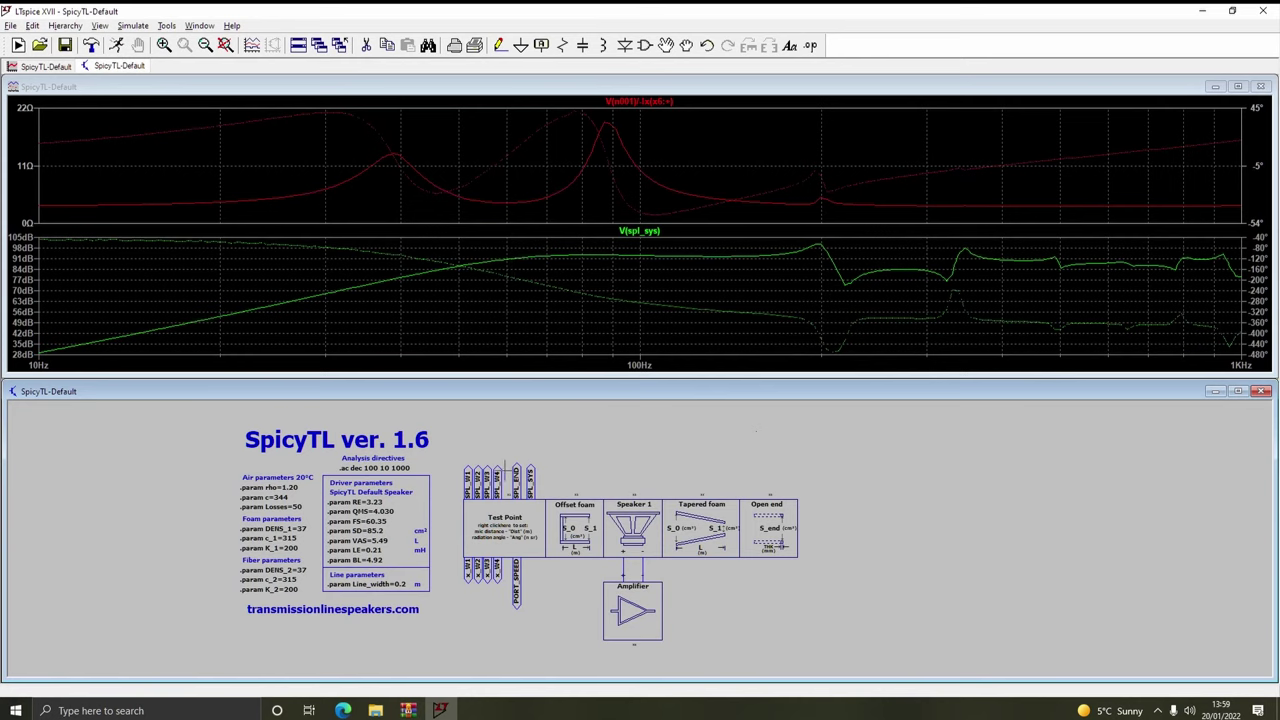
{"action": "left_click", "coordinate": [532, 480]}
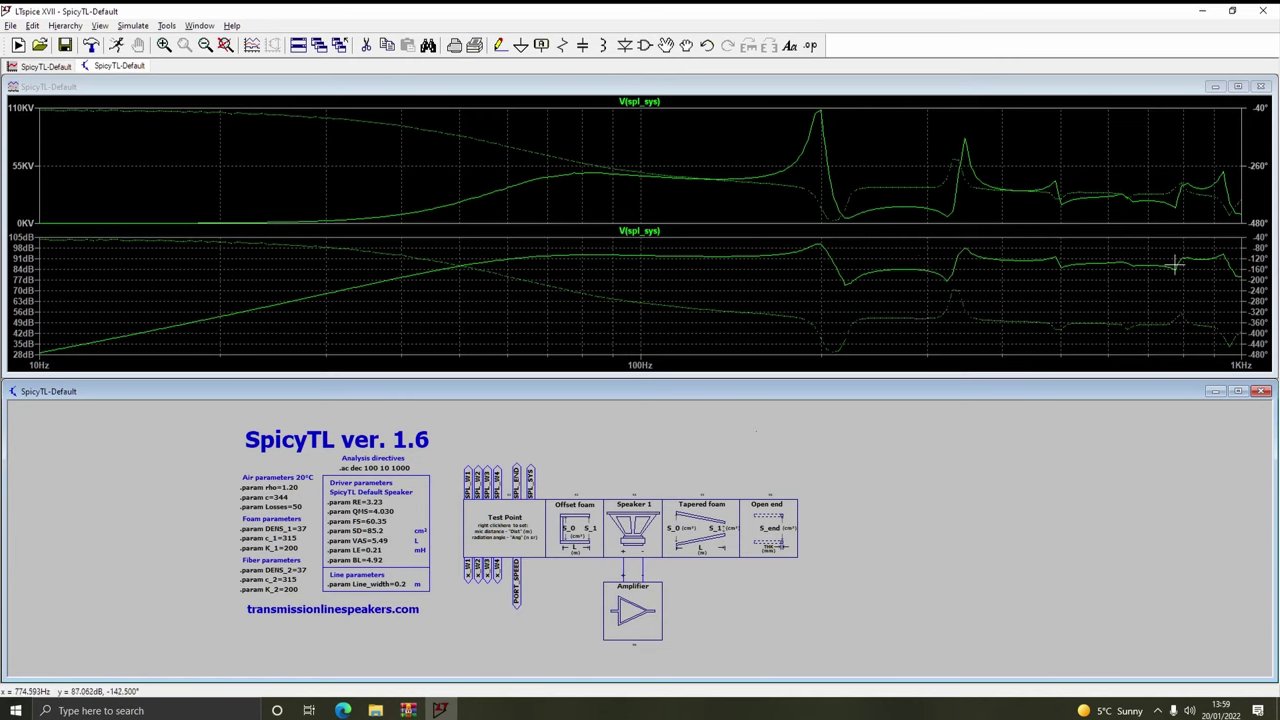
{"action": "left_click", "coordinate": [520, 477]}
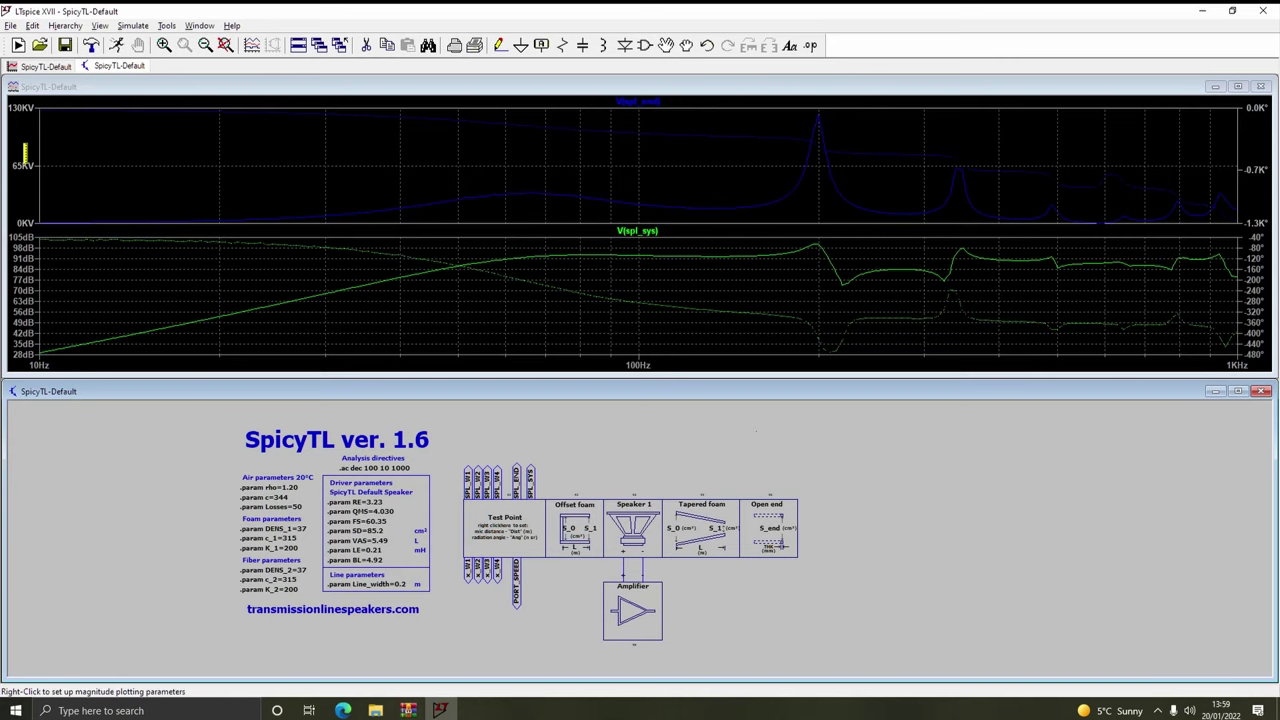
Set the top plot's left axis to decibels and probe SPL_SYS, SPL_W1, then the X_W1 cone excursion
{"action": "right_click", "coordinate": [28, 163]}
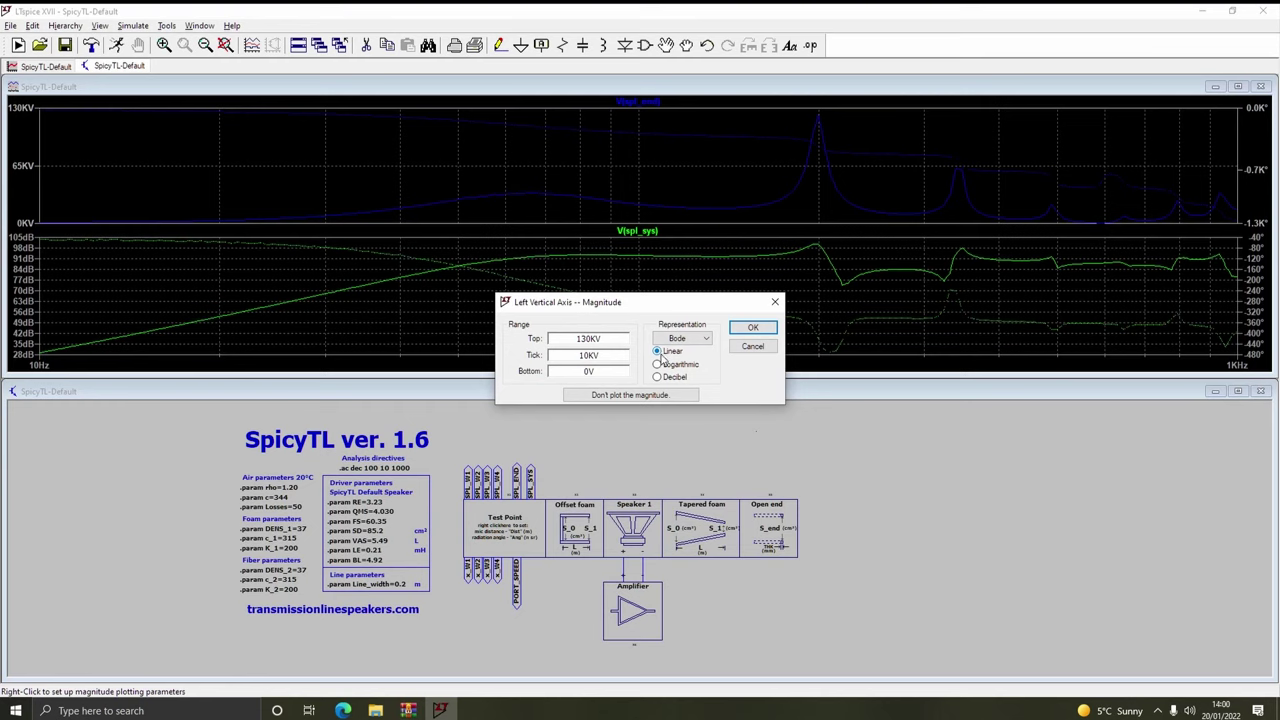
{"action": "left_click", "coordinate": [658, 377]}
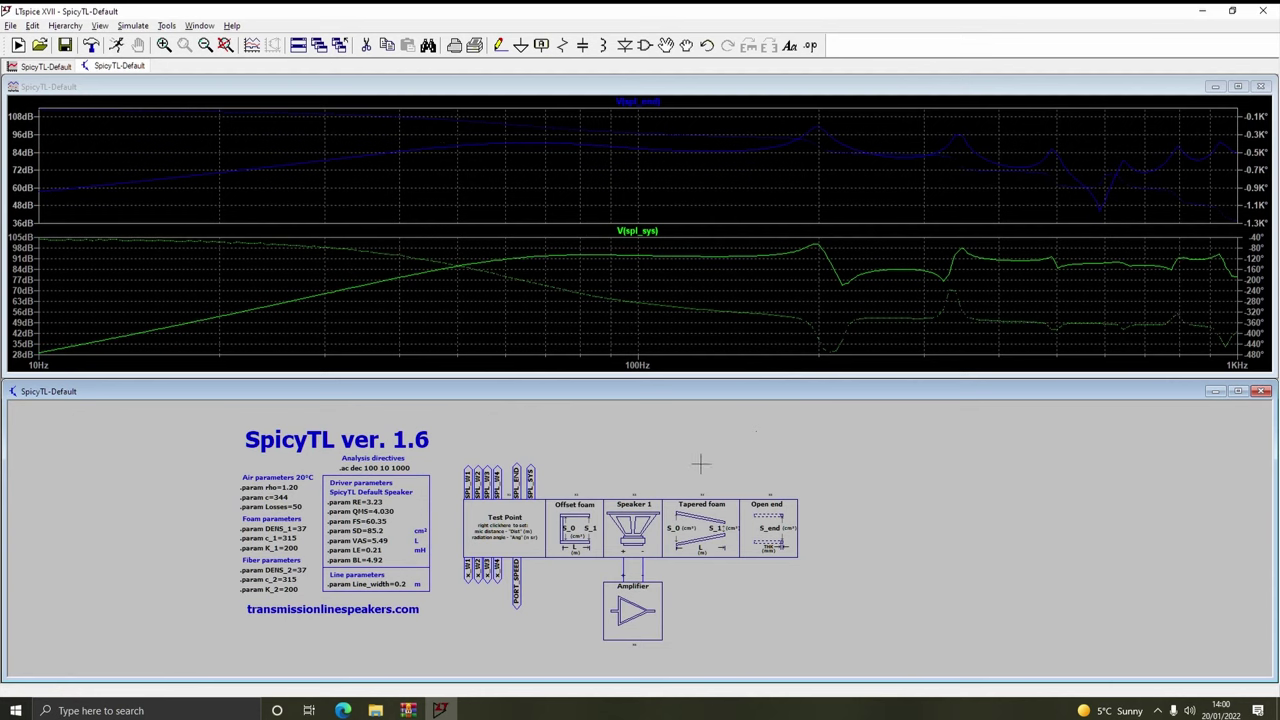
{"action": "left_click", "coordinate": [531, 478]}
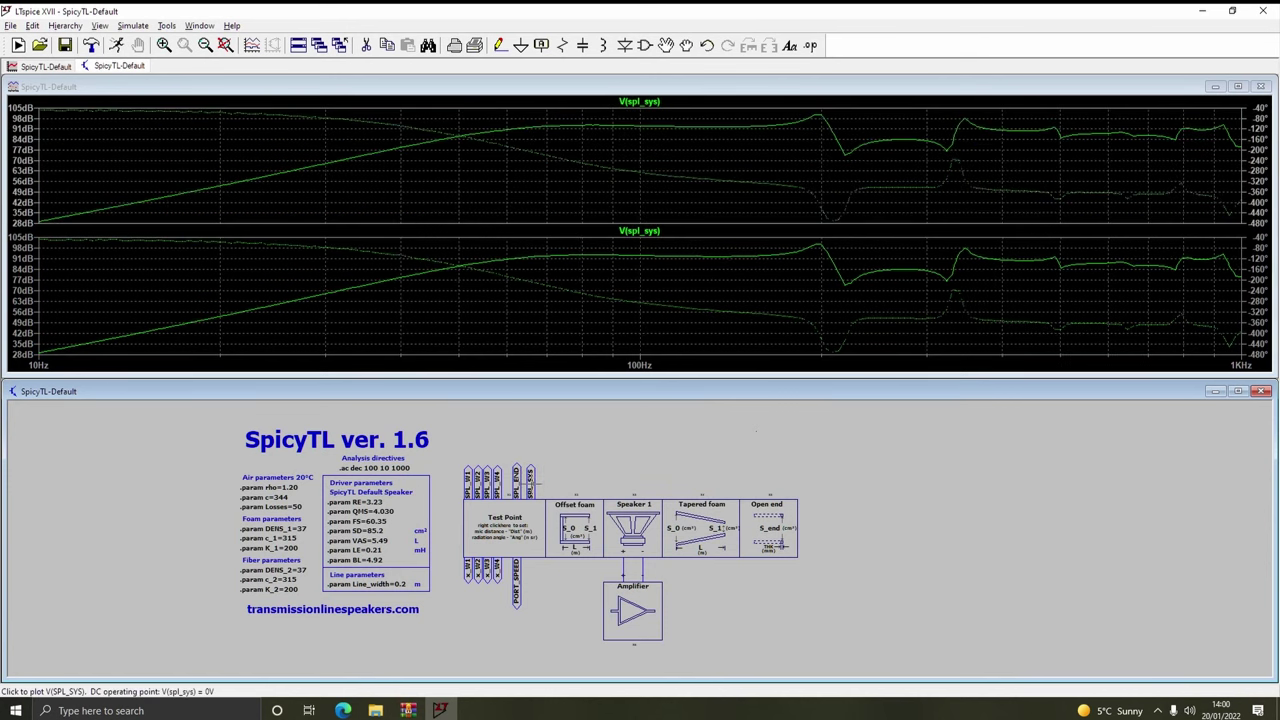
{"action": "left_click", "coordinate": [472, 479]}
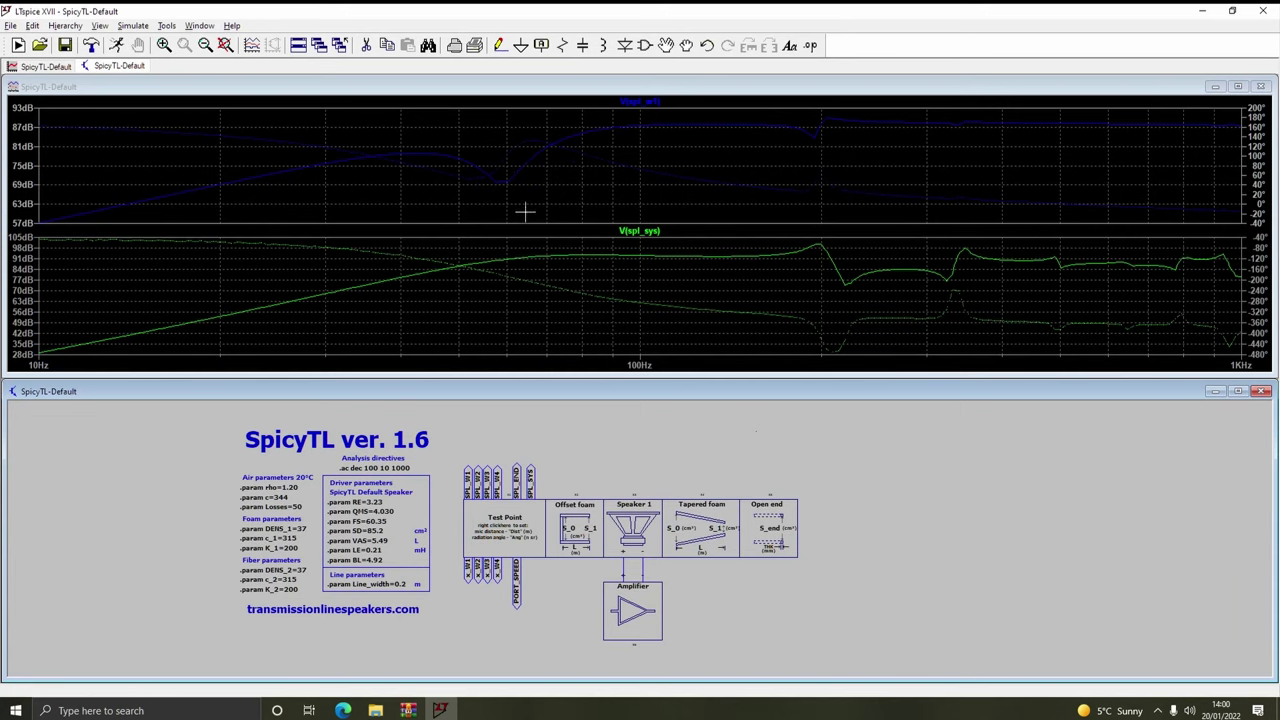
{"action": "left_click", "coordinate": [468, 565]}
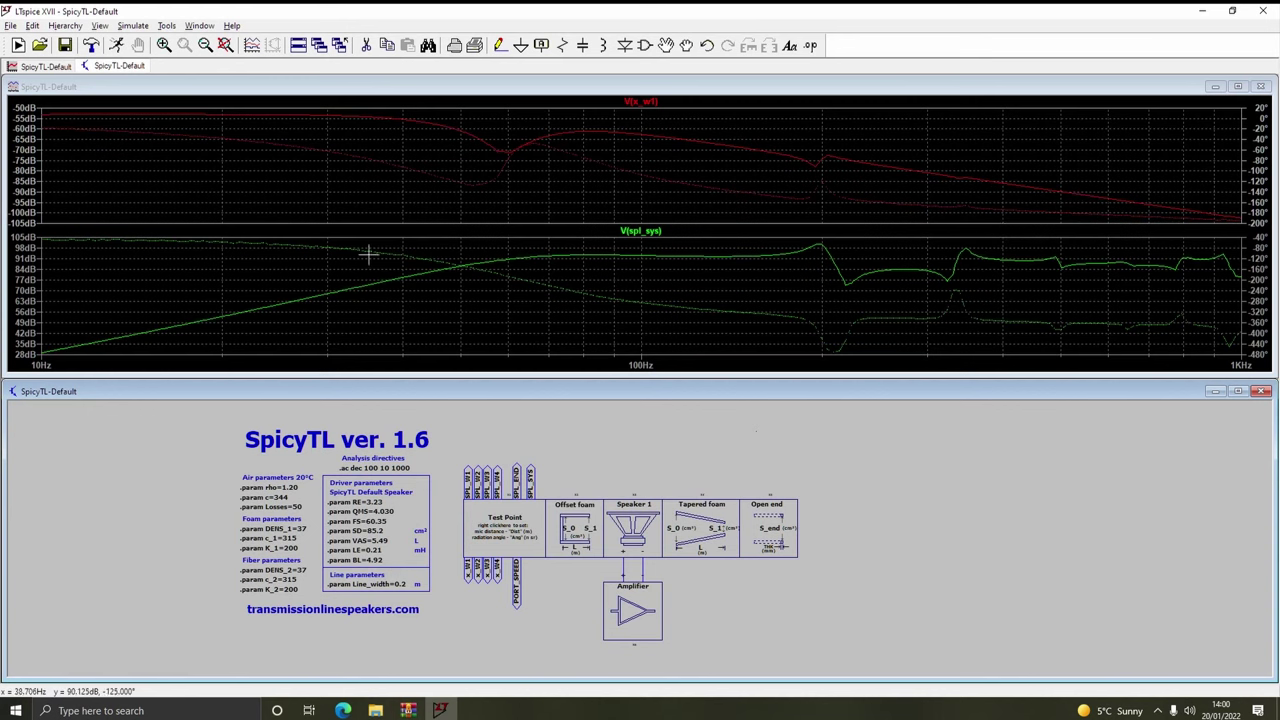
Switch the V(x_w1) excursion axis back to a linear scale
{"action": "right_click", "coordinate": [24, 170]}
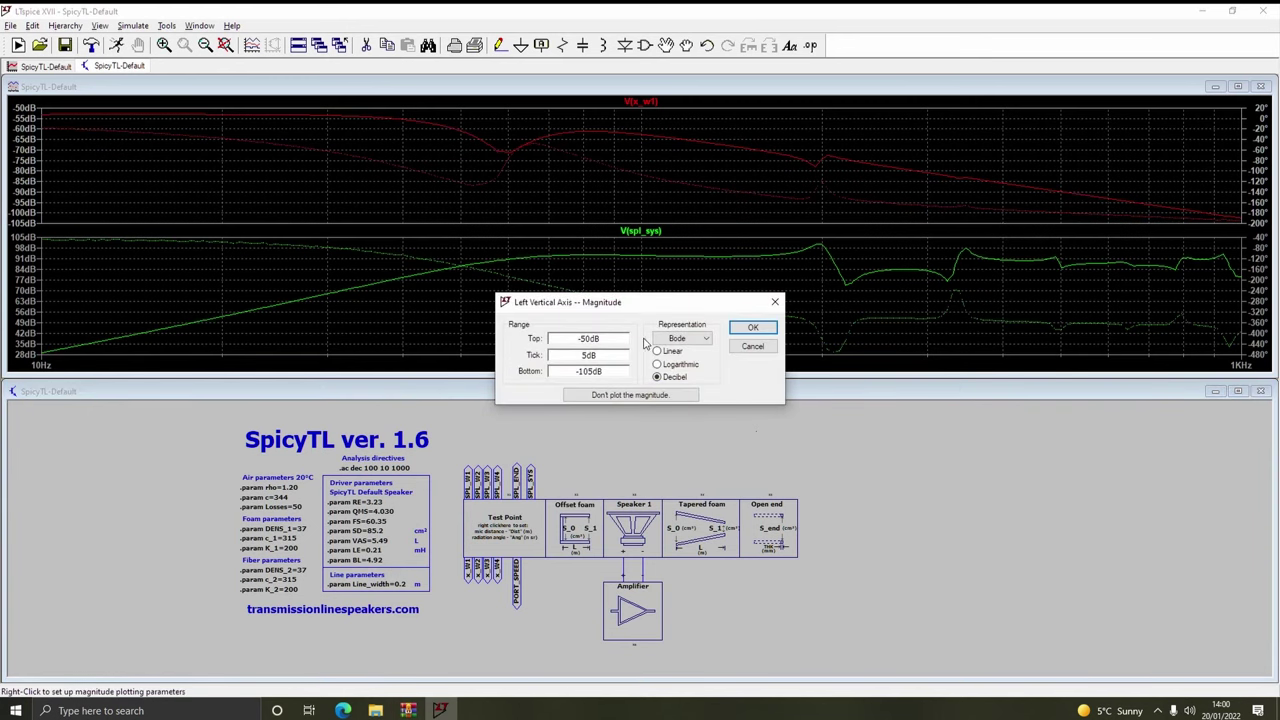
{"action": "left_click", "coordinate": [752, 328]}
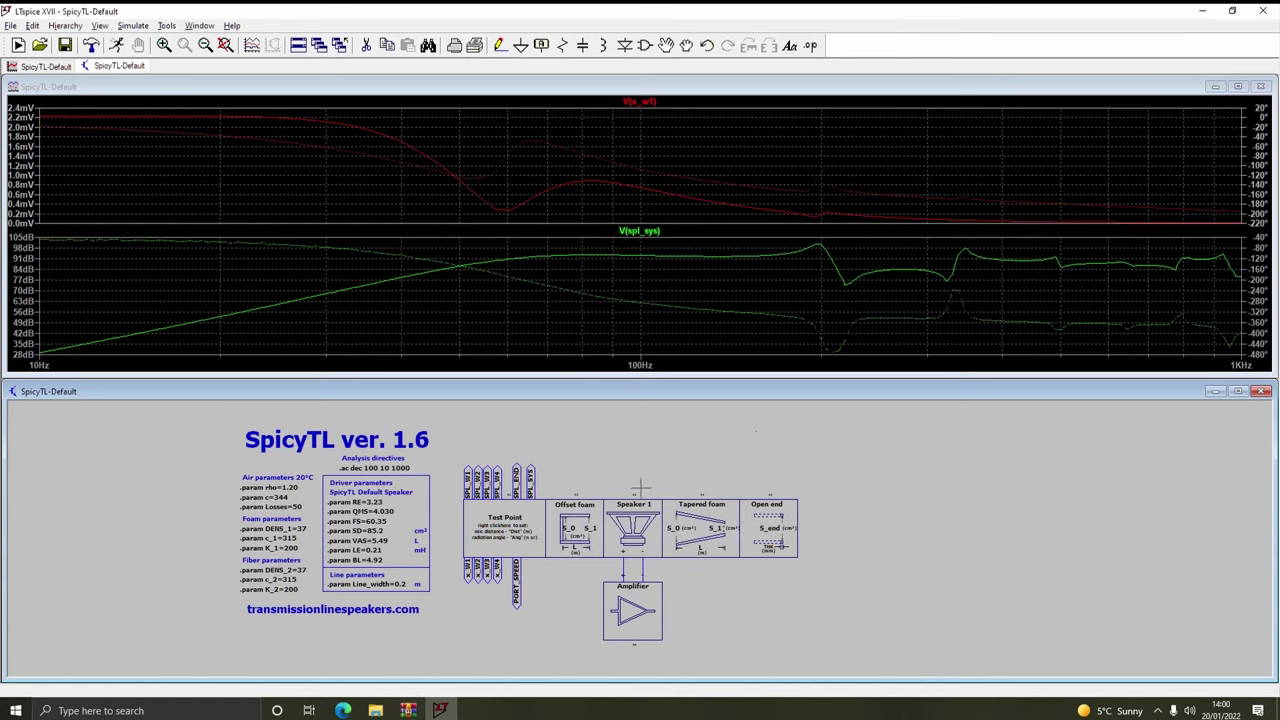
Drag the Tapered foam and Open end blocks away from Speaker 1 to the lower right
{"action": "left_click", "coordinate": [667, 46]}
{"action": "left_click_drag", "start_coordinate": [655, 490], "coordinate": [814, 566]}
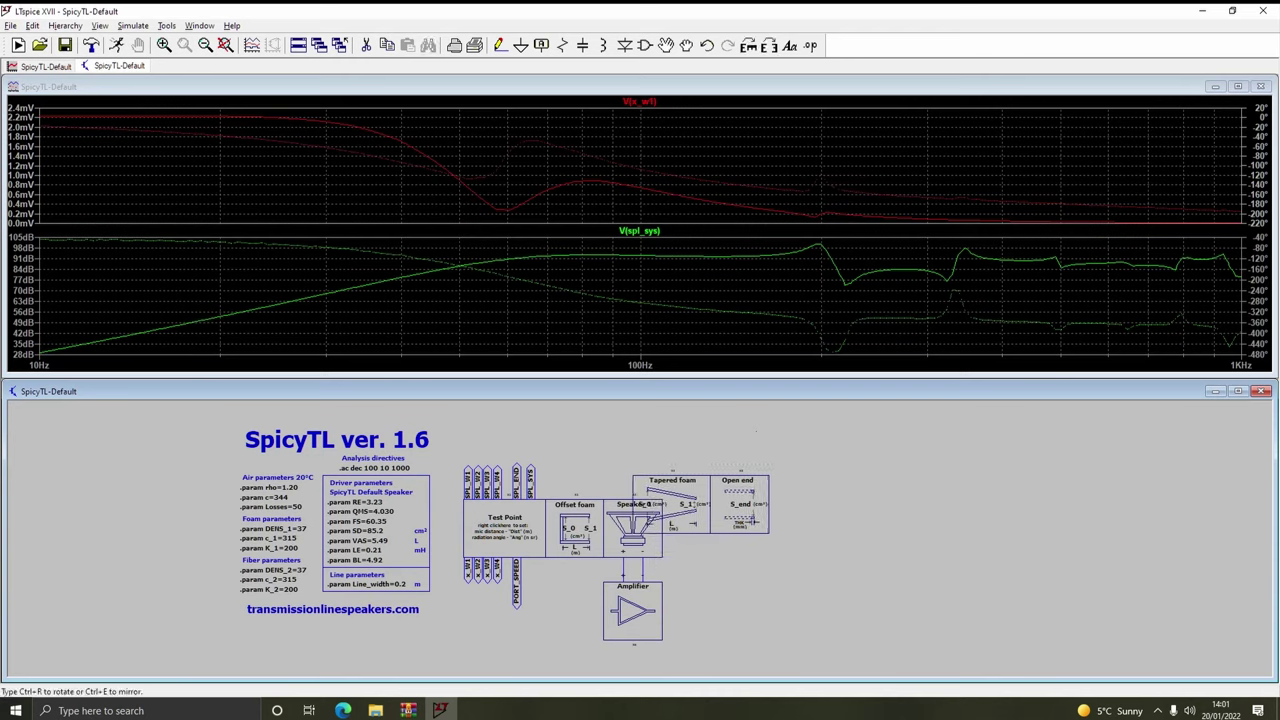
{"action": "left_click", "coordinate": [814, 566]}
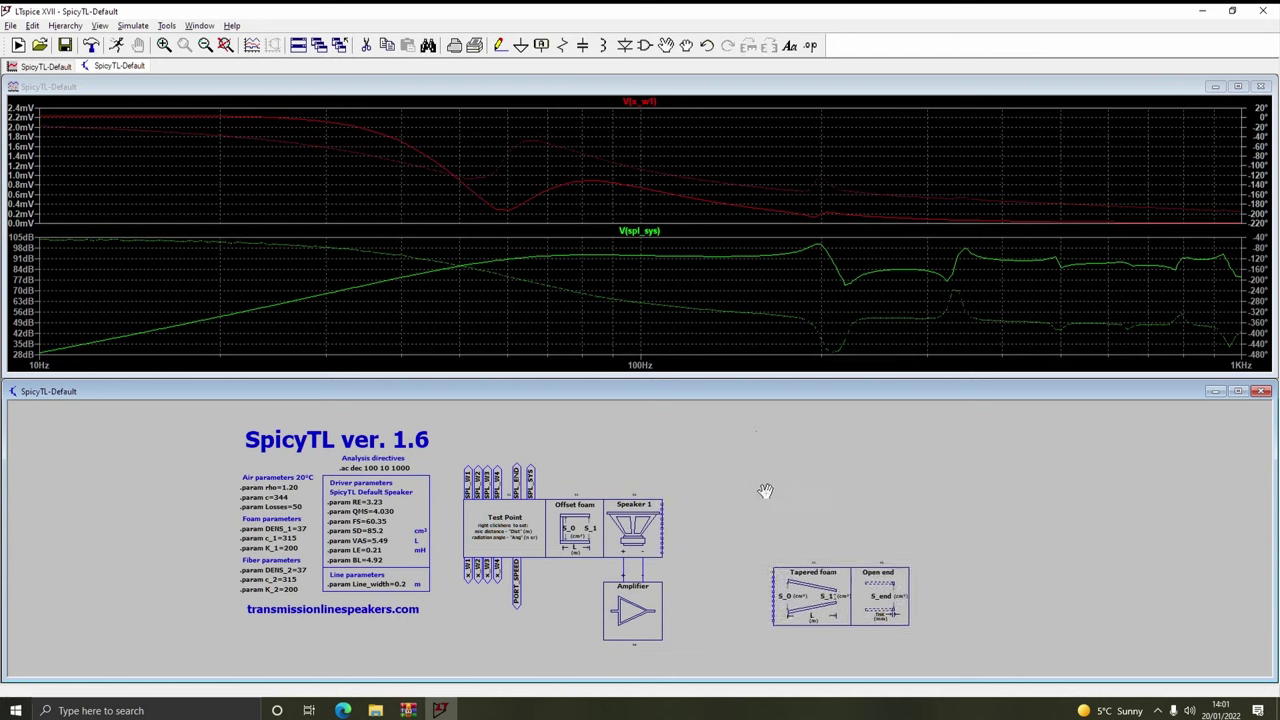
{"action": "left_click", "coordinate": [646, 46]}
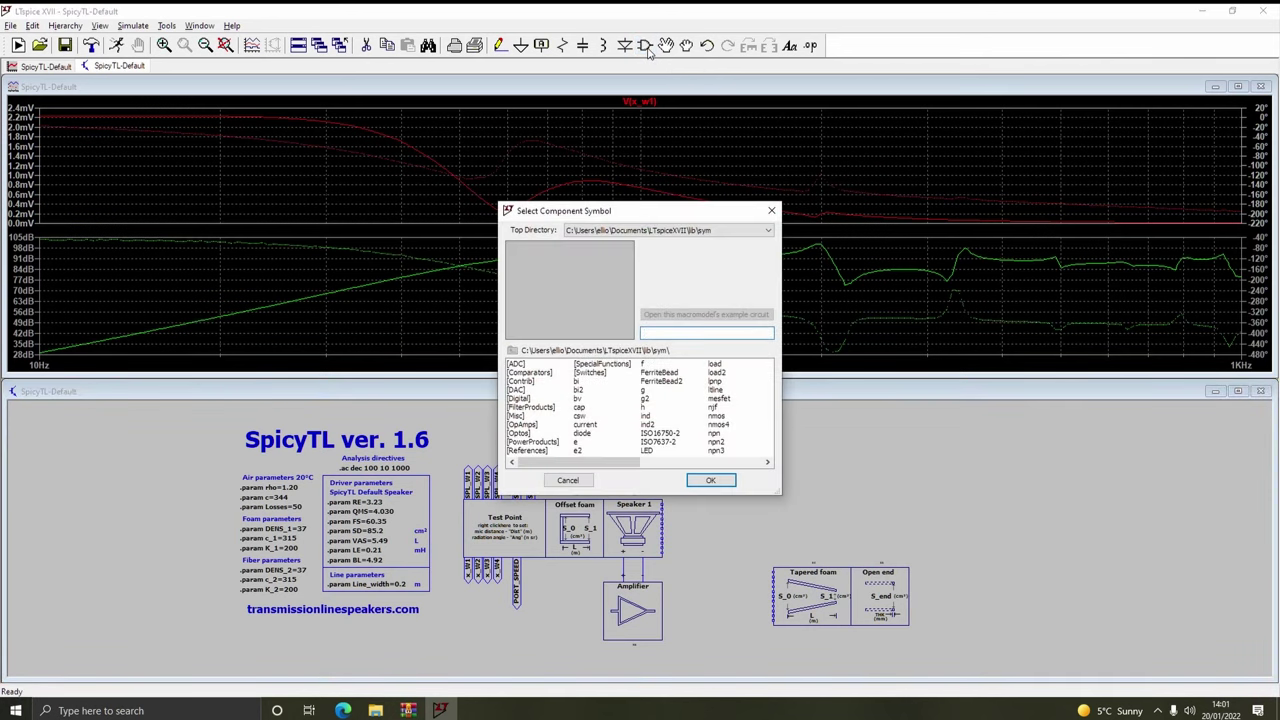
Browse the component picker to the SpicyTL 1.6 symbol folder and try the straight_foam symbol
{"action": "left_click", "coordinate": [590, 231]}
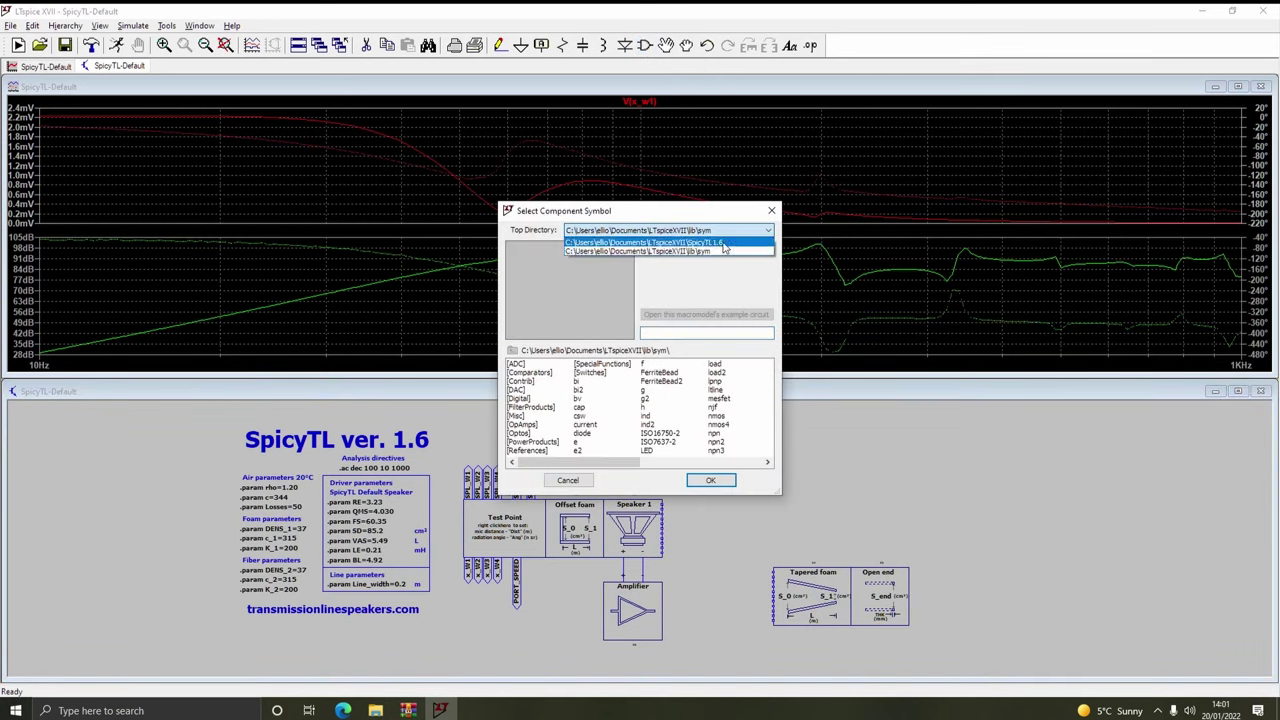
{"action": "left_click", "coordinate": [722, 243]}
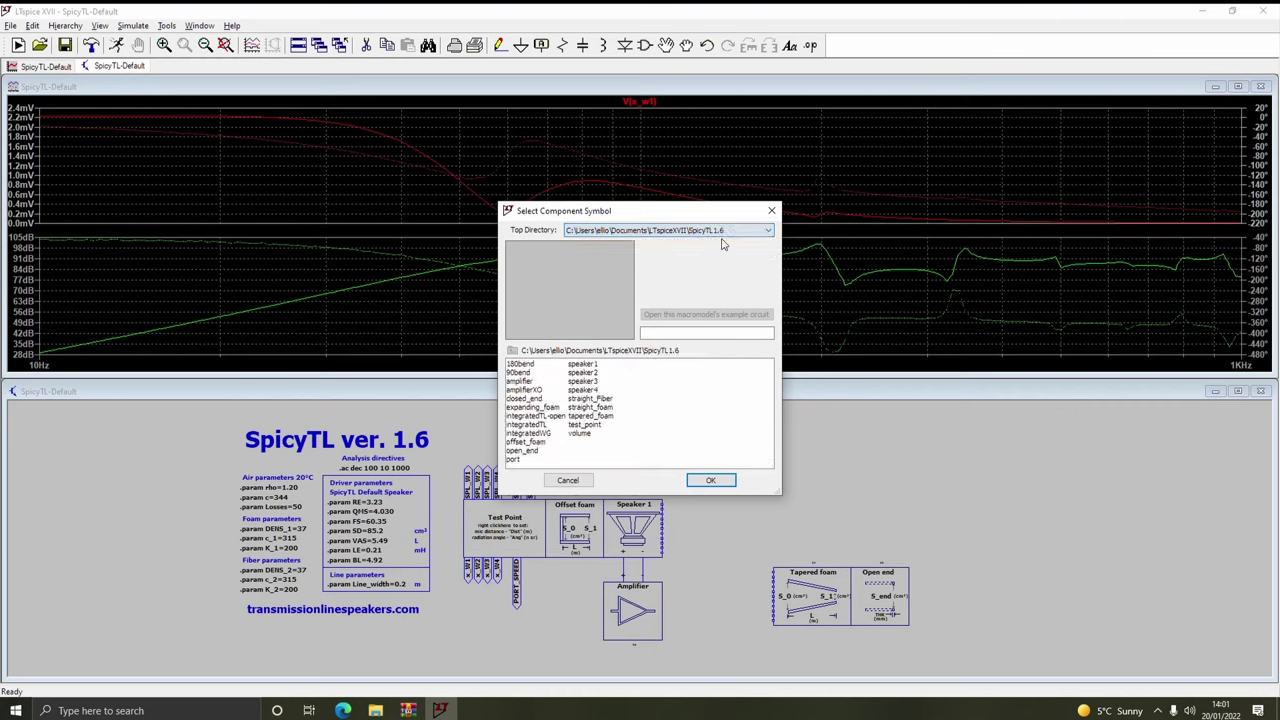
{"action": "left_click", "coordinate": [592, 407]}
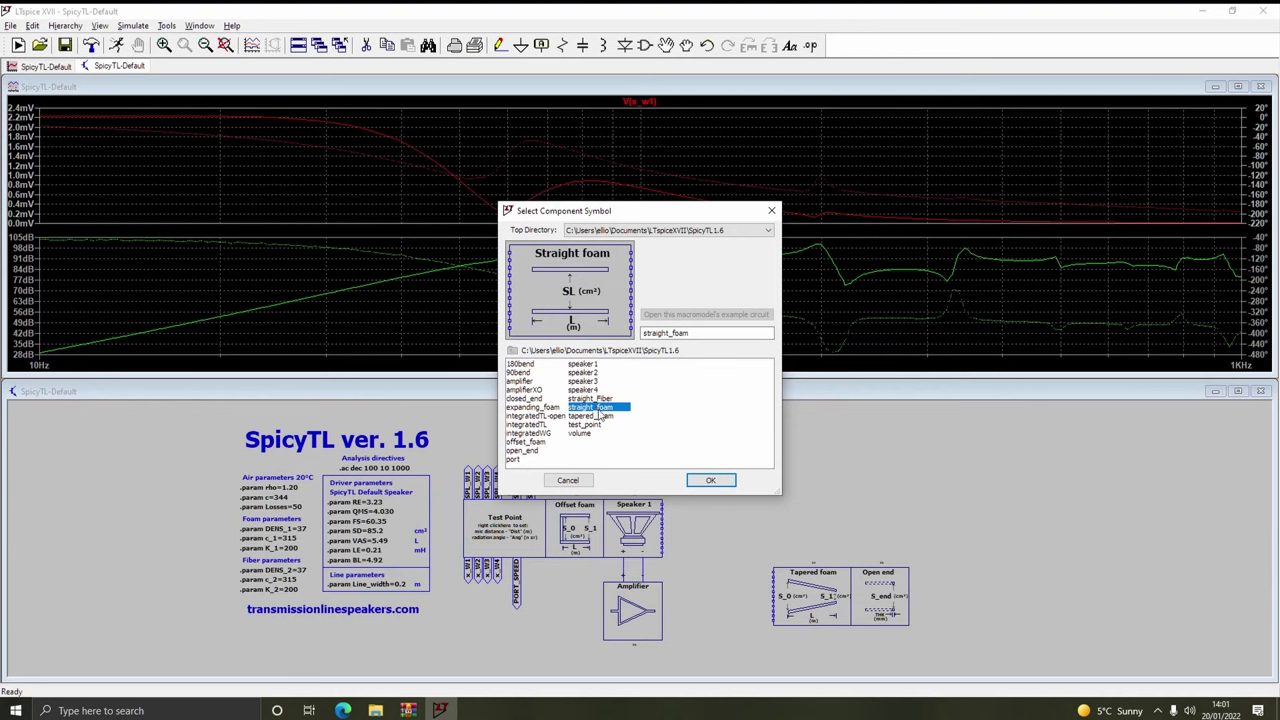
{"action": "left_click", "coordinate": [706, 481]}
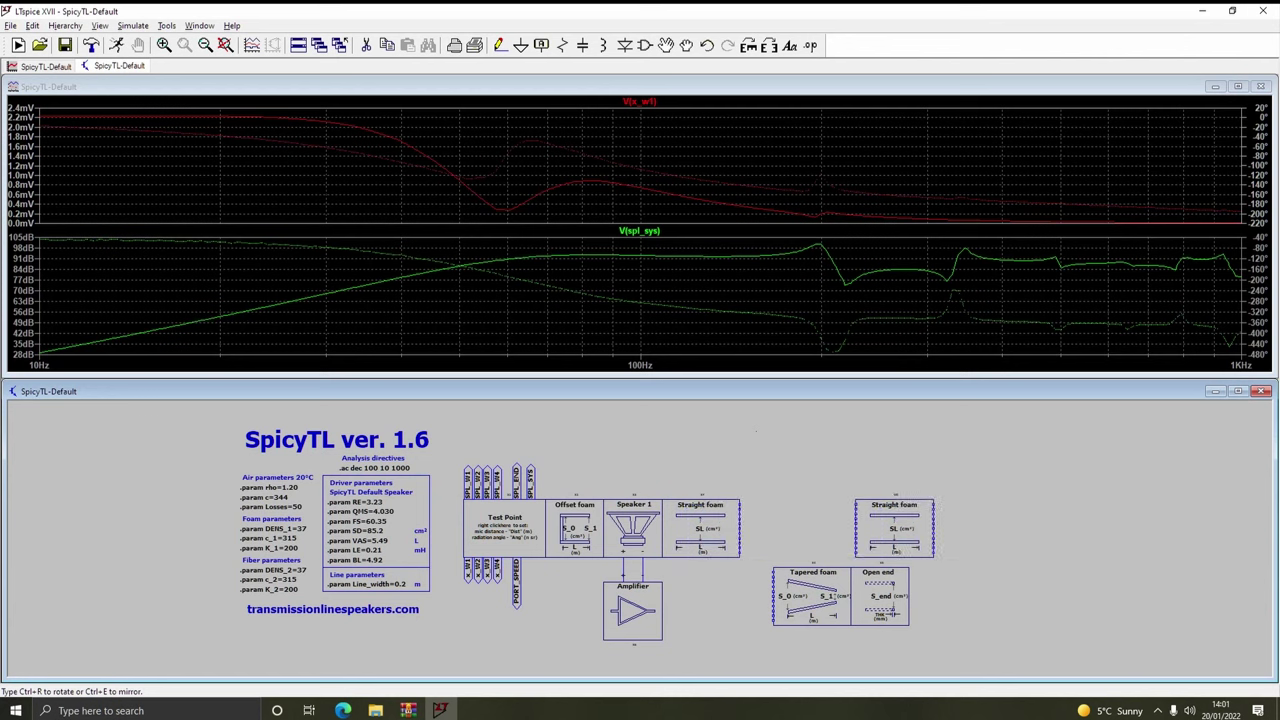
{"action": "key", "text": "Escape"}
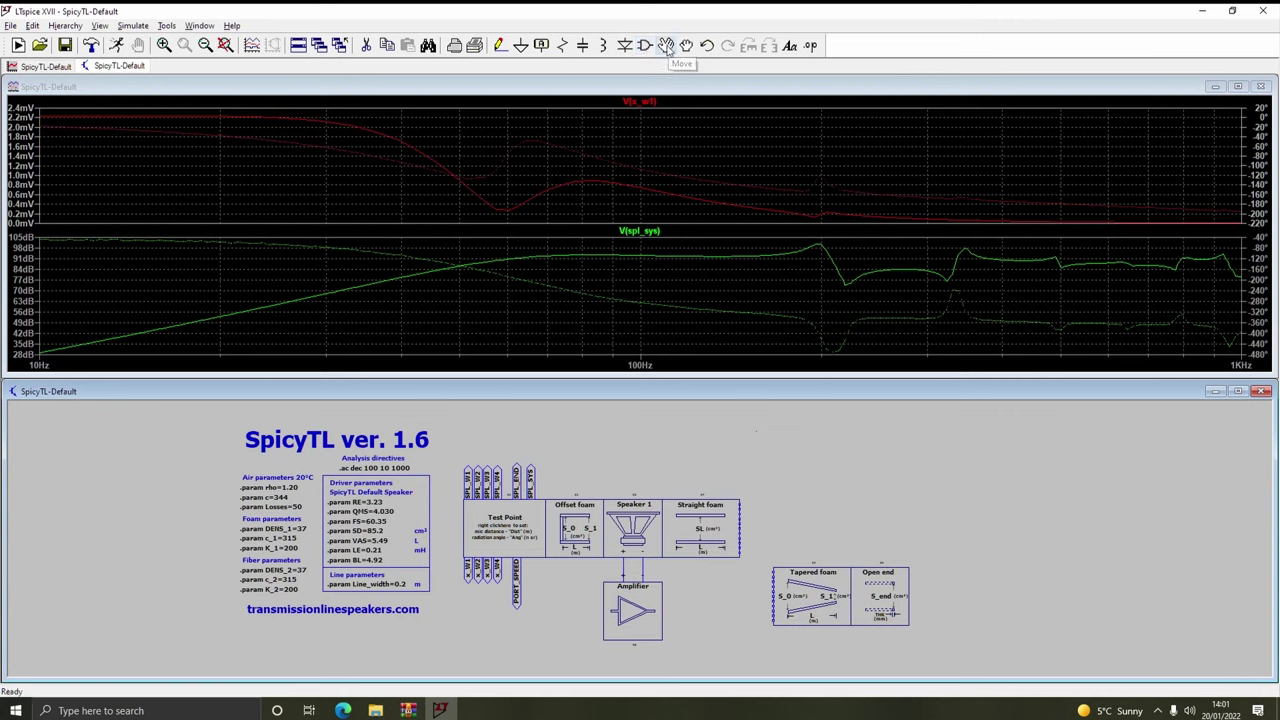
Move Tapered foam next to Straight foam and place another Straight foam after it
{"action": "left_click", "coordinate": [667, 47]}
{"action": "left_click_drag", "start_coordinate": [762, 553], "coordinate": [868, 640]}
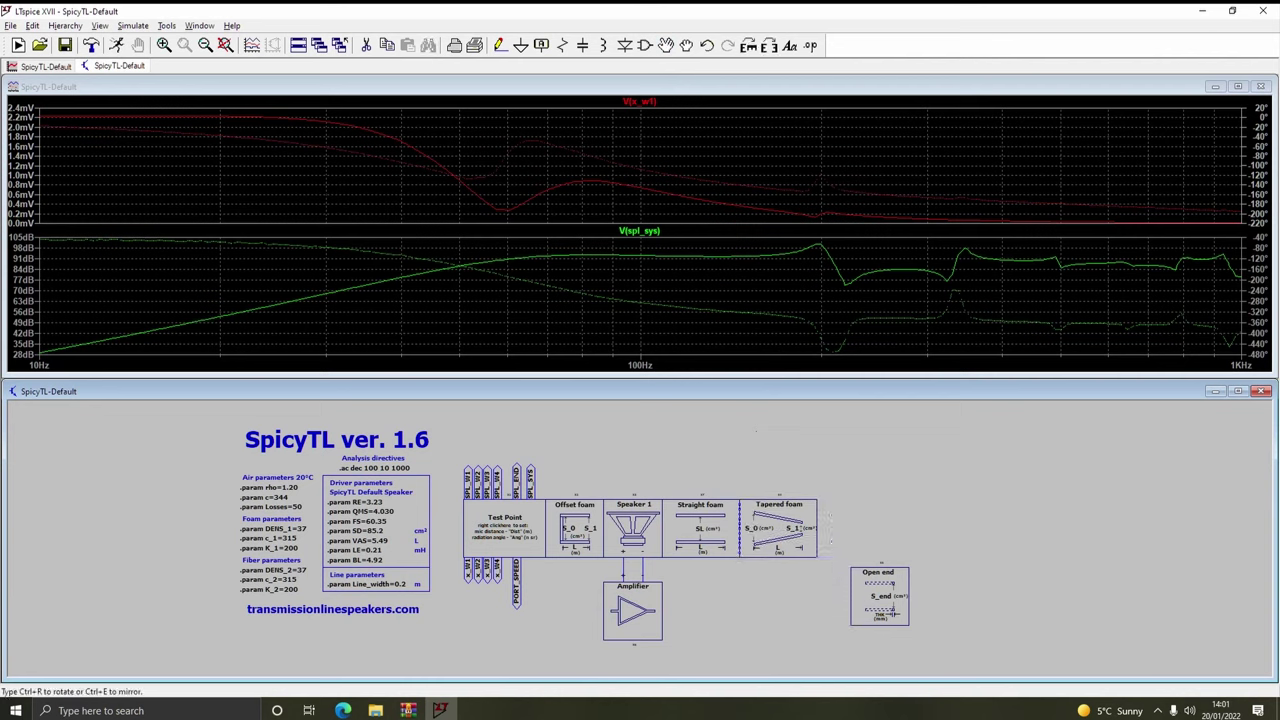
{"action": "left_click", "coordinate": [787, 533]}
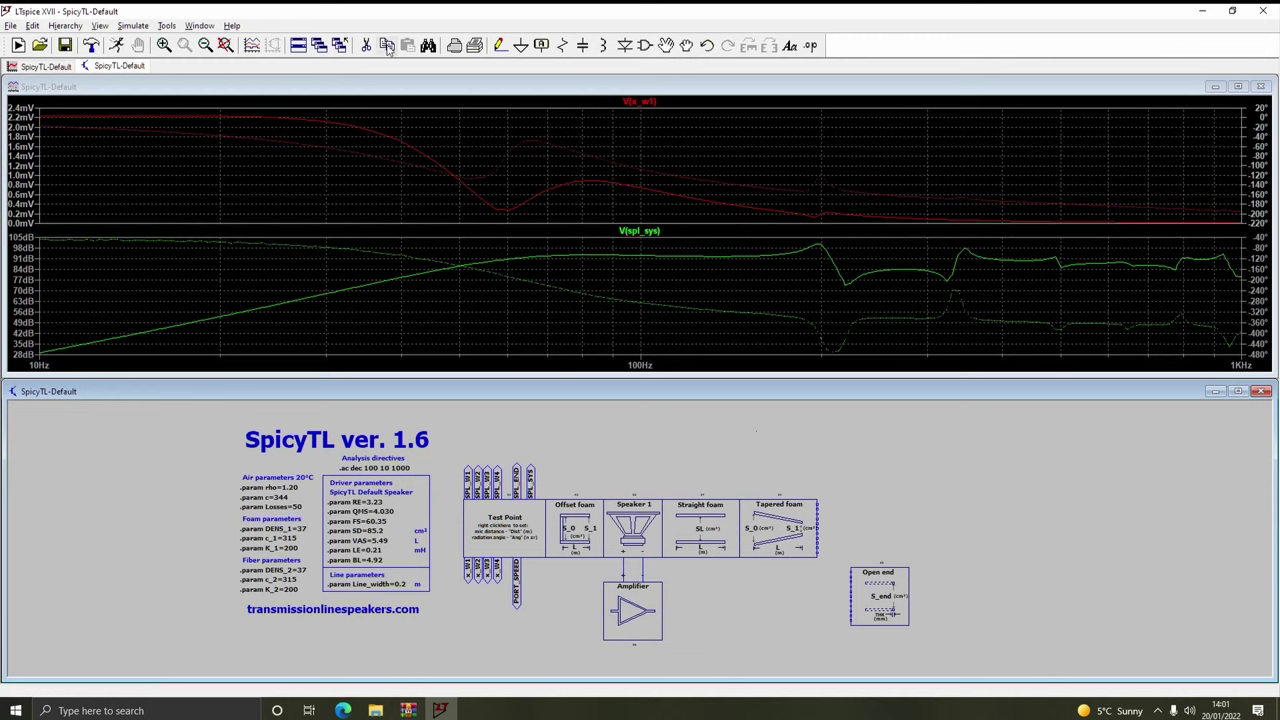
{"action": "left_click", "coordinate": [645, 45]}
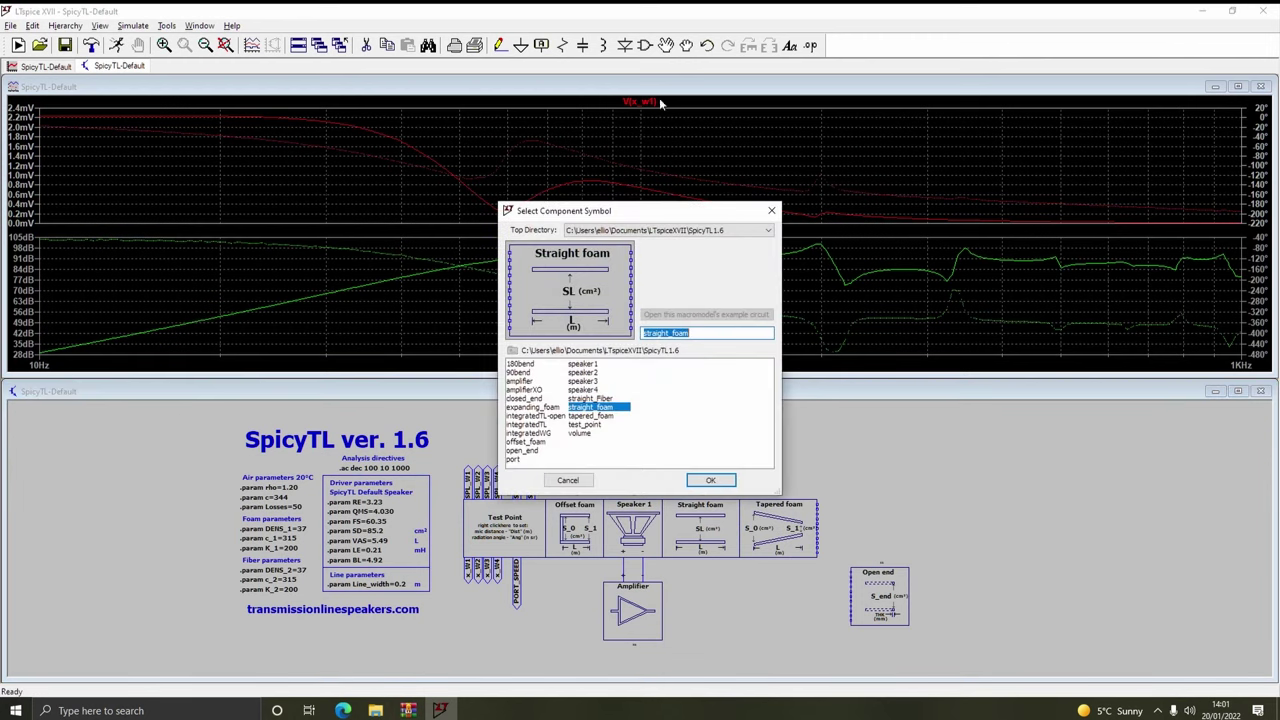
{"action": "left_click", "coordinate": [710, 479]}
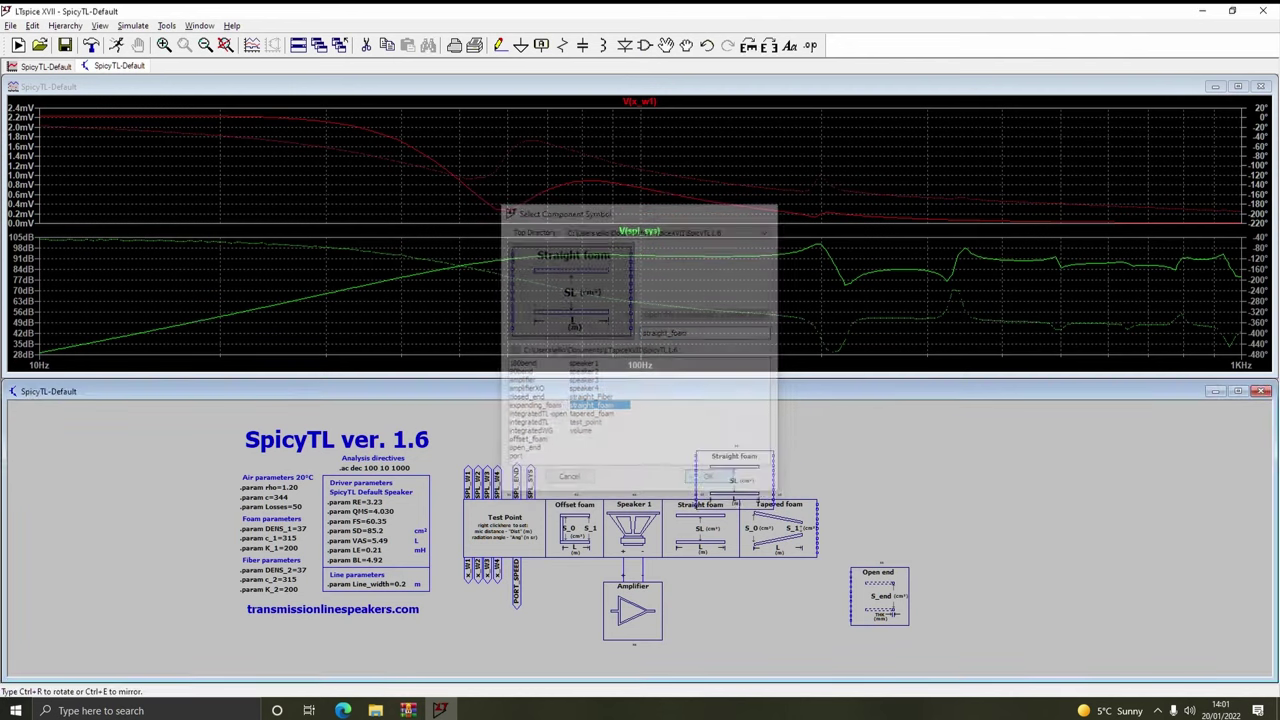
{"action": "left_click", "coordinate": [855, 528]}
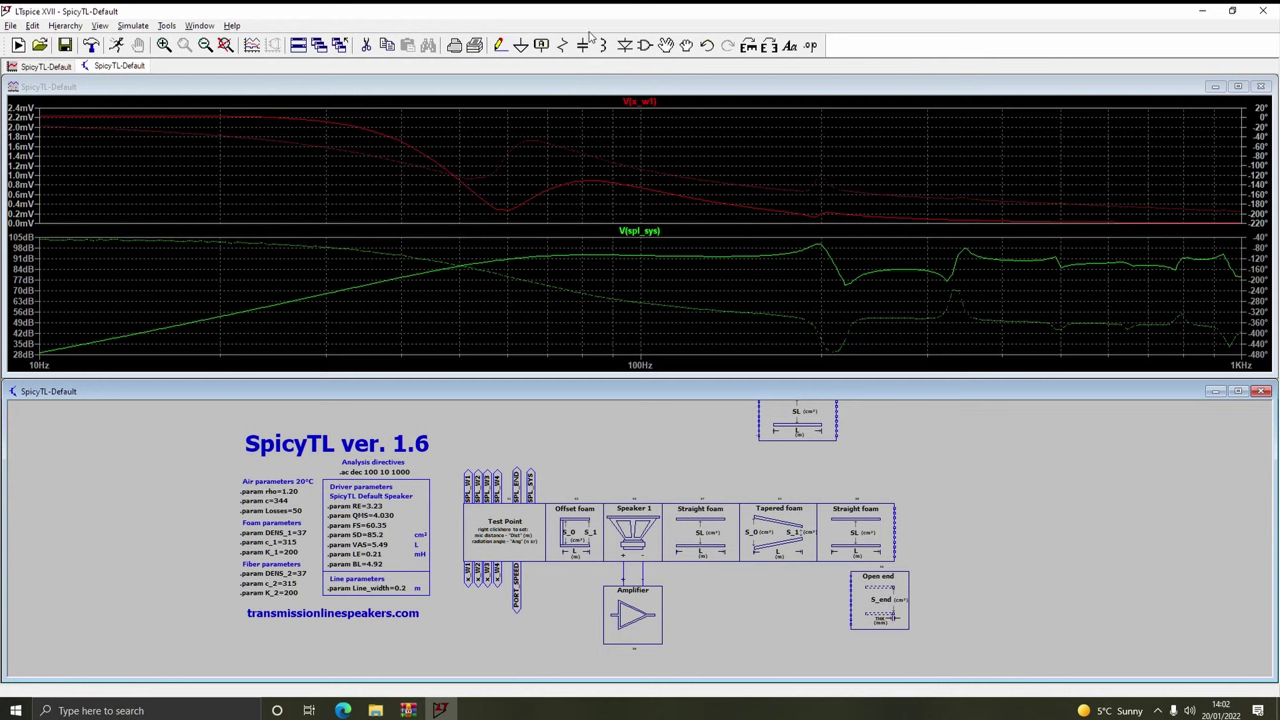
Place an Expanding foam section after the second Straight foam block
{"action": "left_click", "coordinate": [645, 45]}
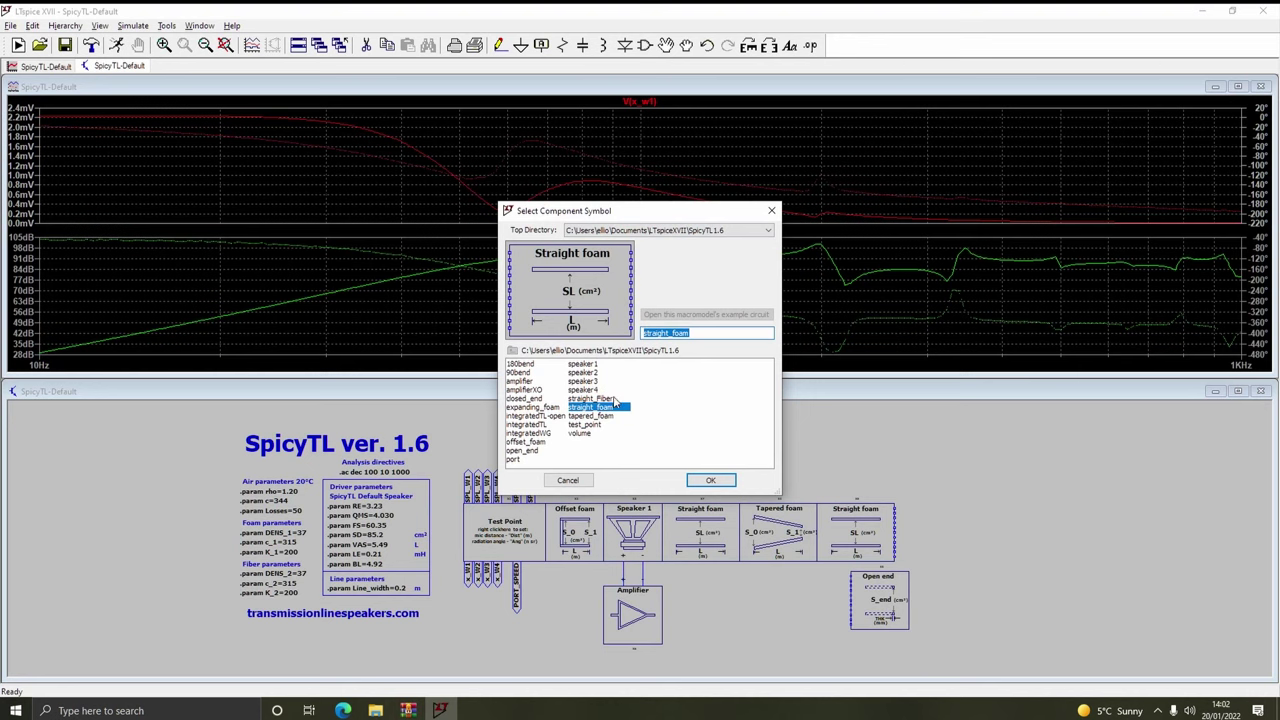
{"action": "left_click", "coordinate": [609, 416]}
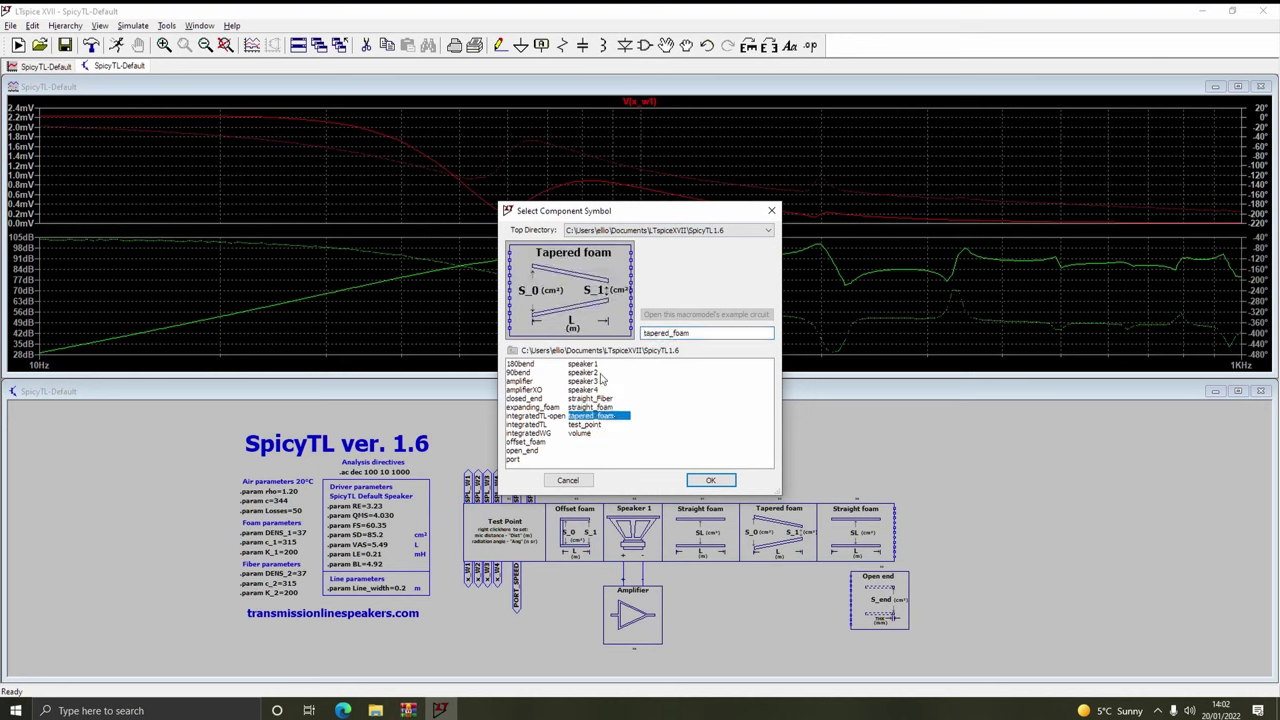
{"action": "left_click", "coordinate": [535, 407]}
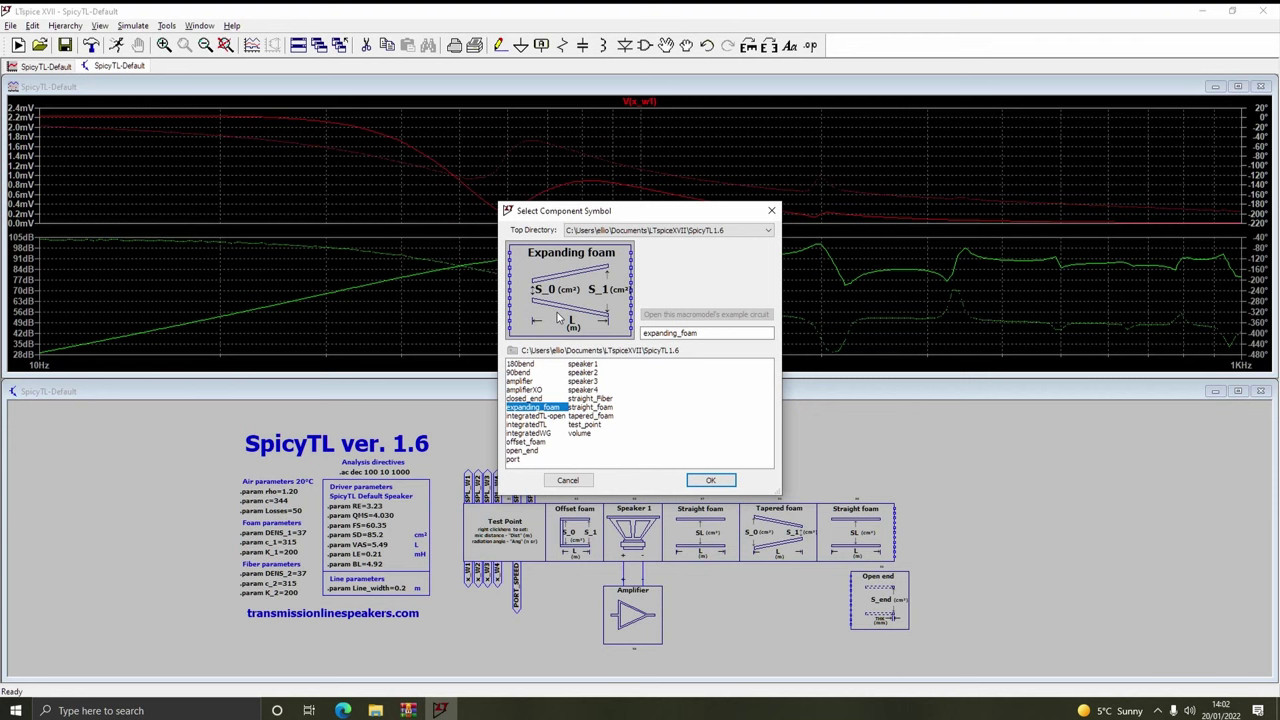
{"action": "left_click", "coordinate": [710, 480]}
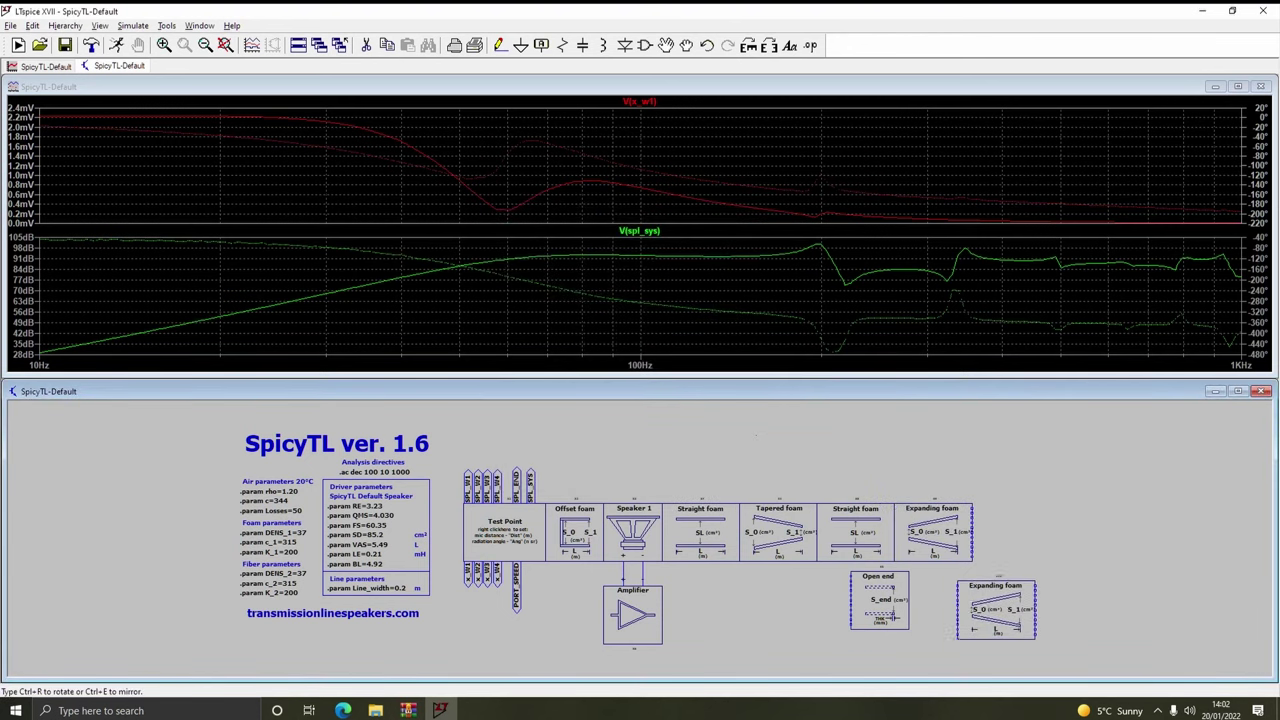
{"action": "key", "text": "Escape"}
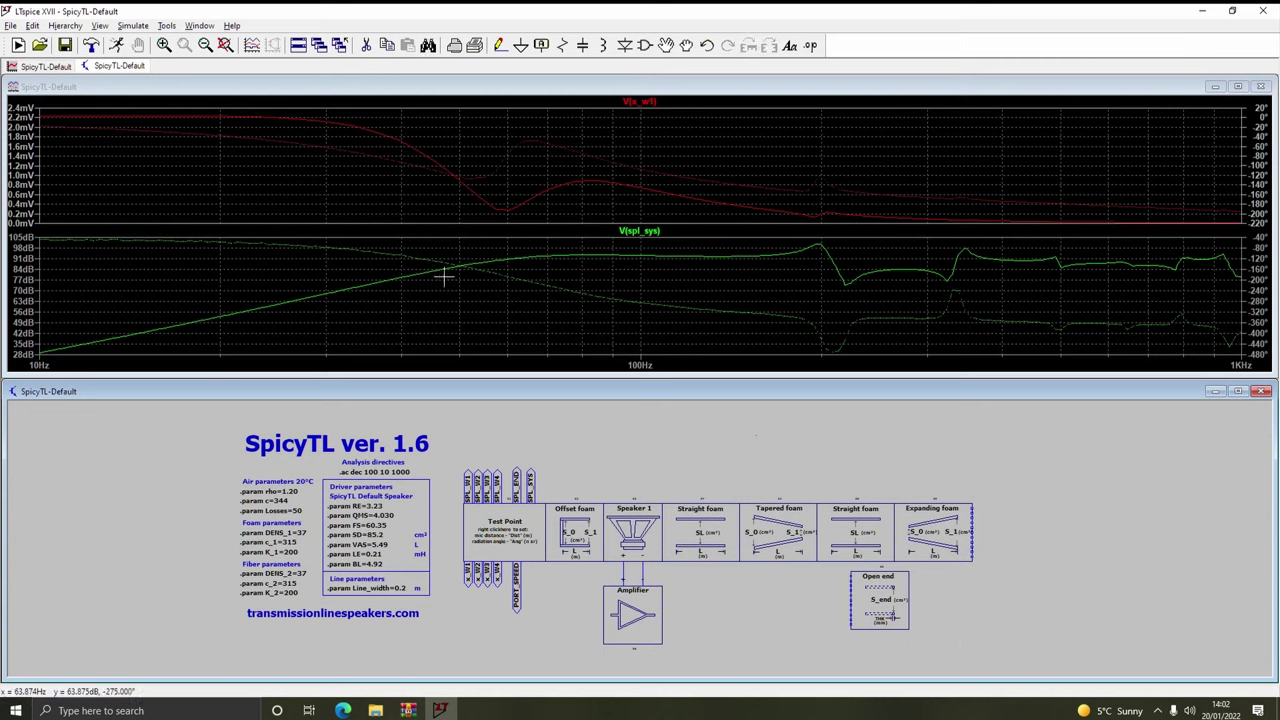
Run the simulation, dismiss the singular-matrix error and close the error log
{"action": "left_click", "coordinate": [117, 46]}
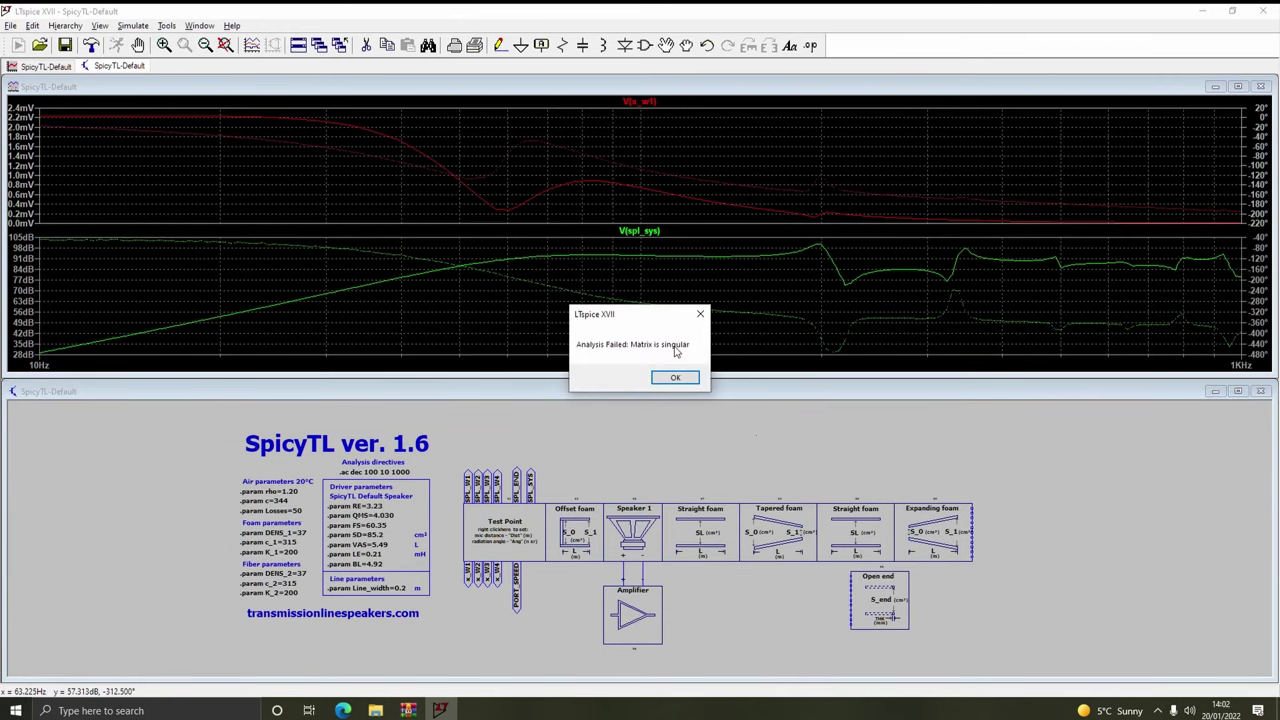
{"action": "left_click", "coordinate": [668, 377]}
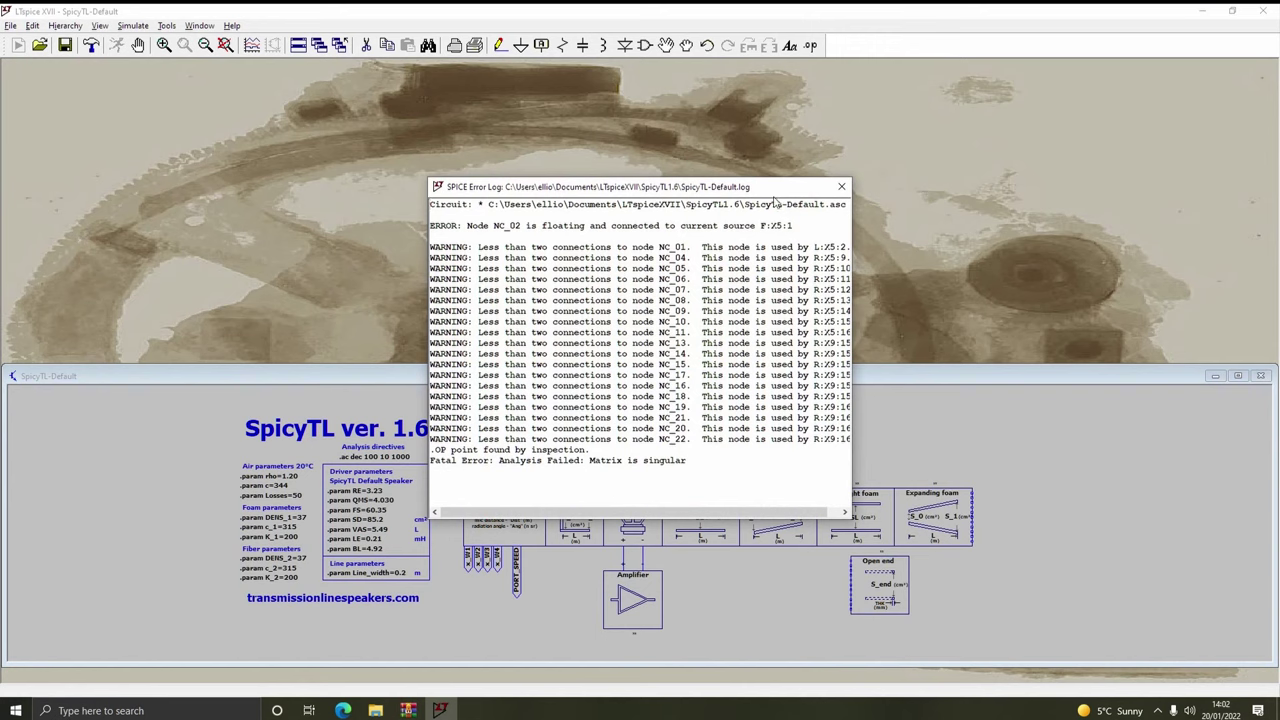
{"action": "left_click", "coordinate": [843, 188]}
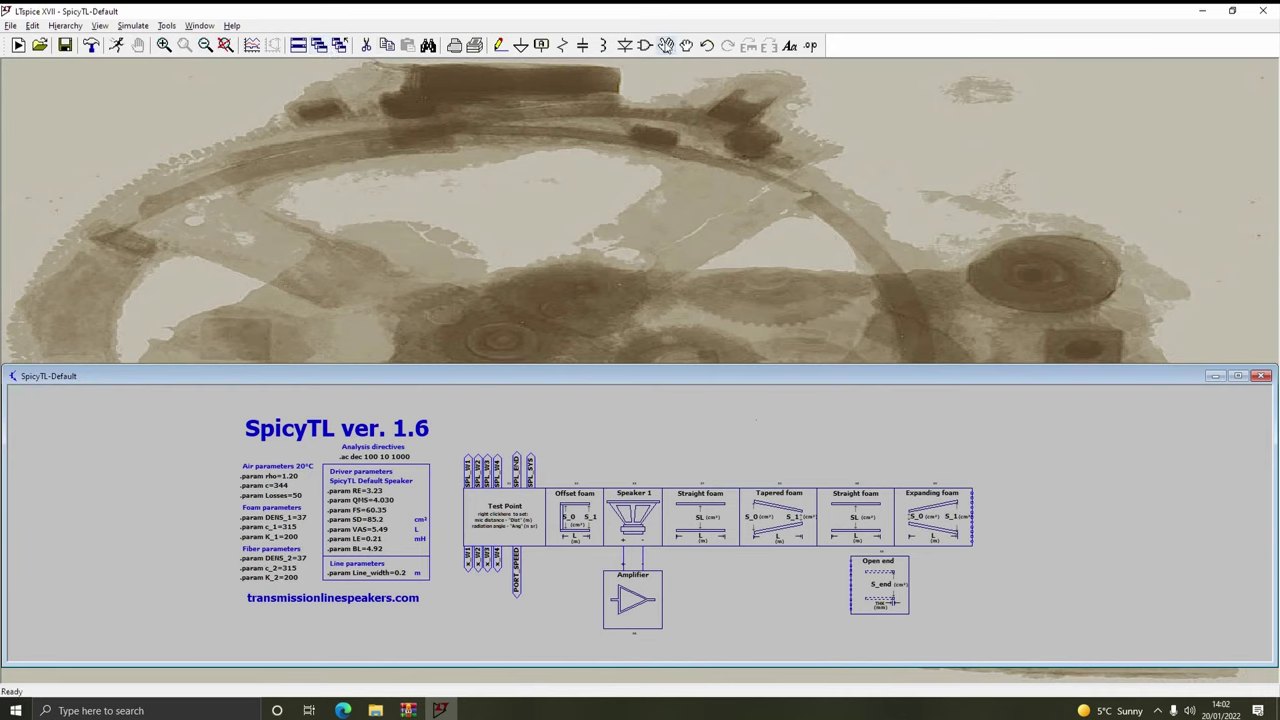
Try attaching Open end to Expanding foam's right end, then undo the move
{"action": "left_click", "coordinate": [665, 45]}
{"action": "left_click_drag", "start_coordinate": [843, 552], "coordinate": [915, 632]}
{"action": "left_click", "coordinate": [1012, 528]}
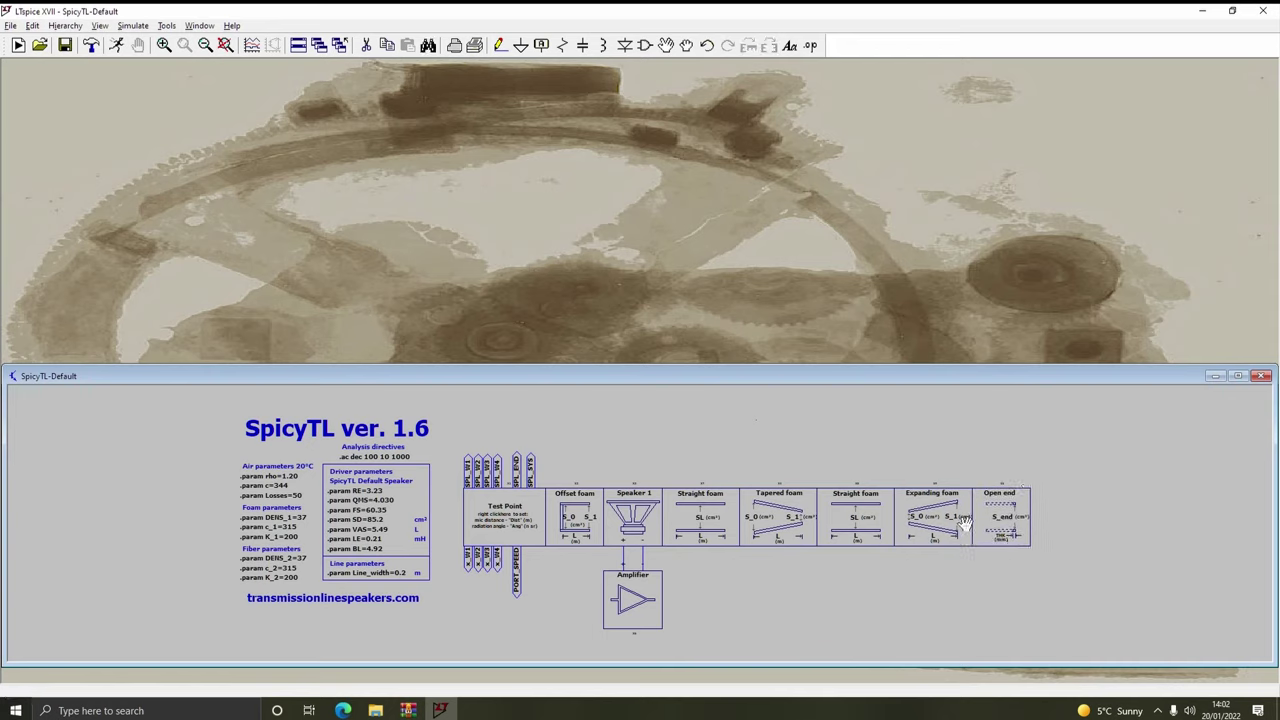
{"action": "left_click_drag", "start_coordinate": [962, 478], "coordinate": [1035, 540]}
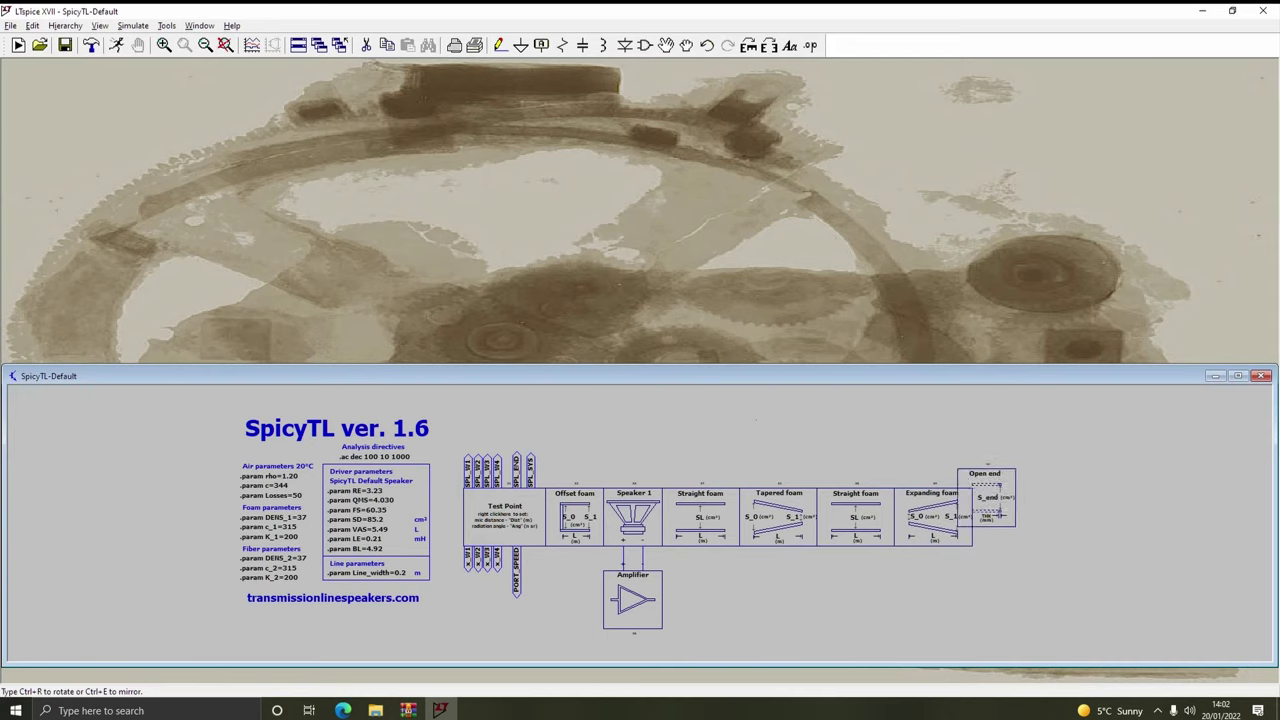
{"action": "key", "text": "F9"}
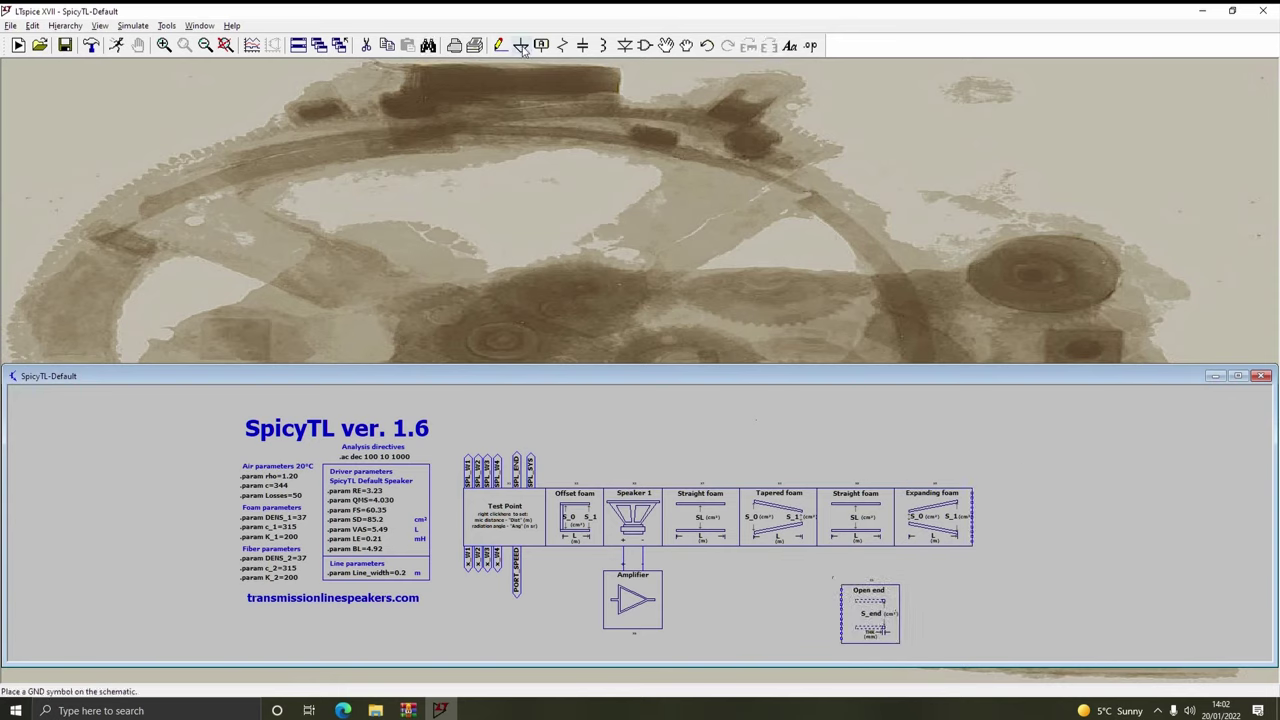
Place a closed_end block right after the Expanding foam section
{"action": "left_click", "coordinate": [645, 47]}
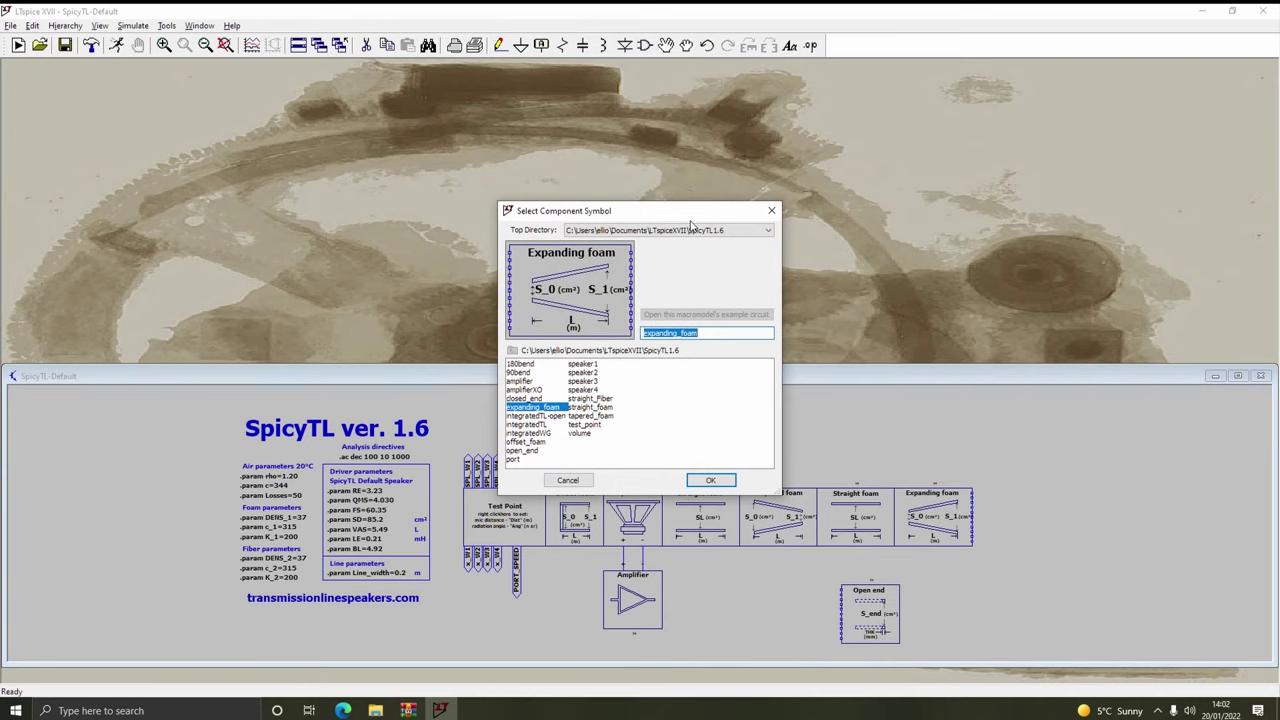
{"action": "left_click", "coordinate": [527, 452]}
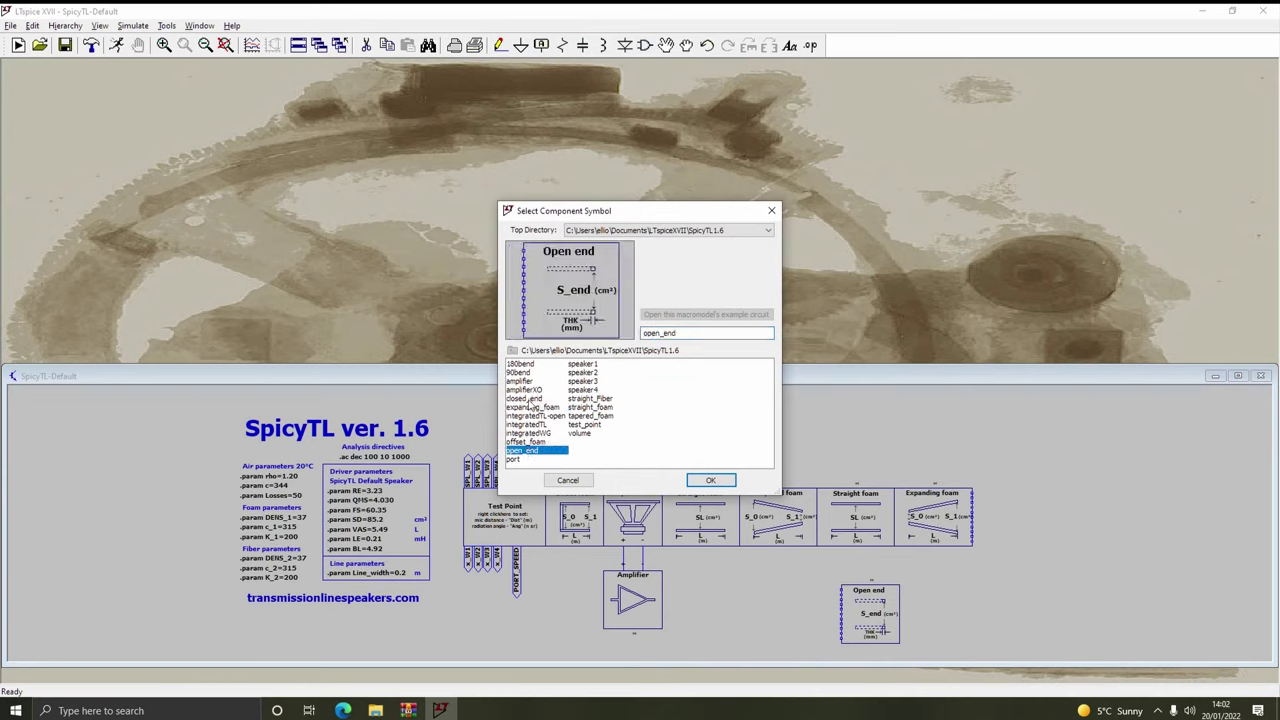
{"action": "left_click", "coordinate": [527, 398]}
{"action": "left_click", "coordinate": [710, 480]}
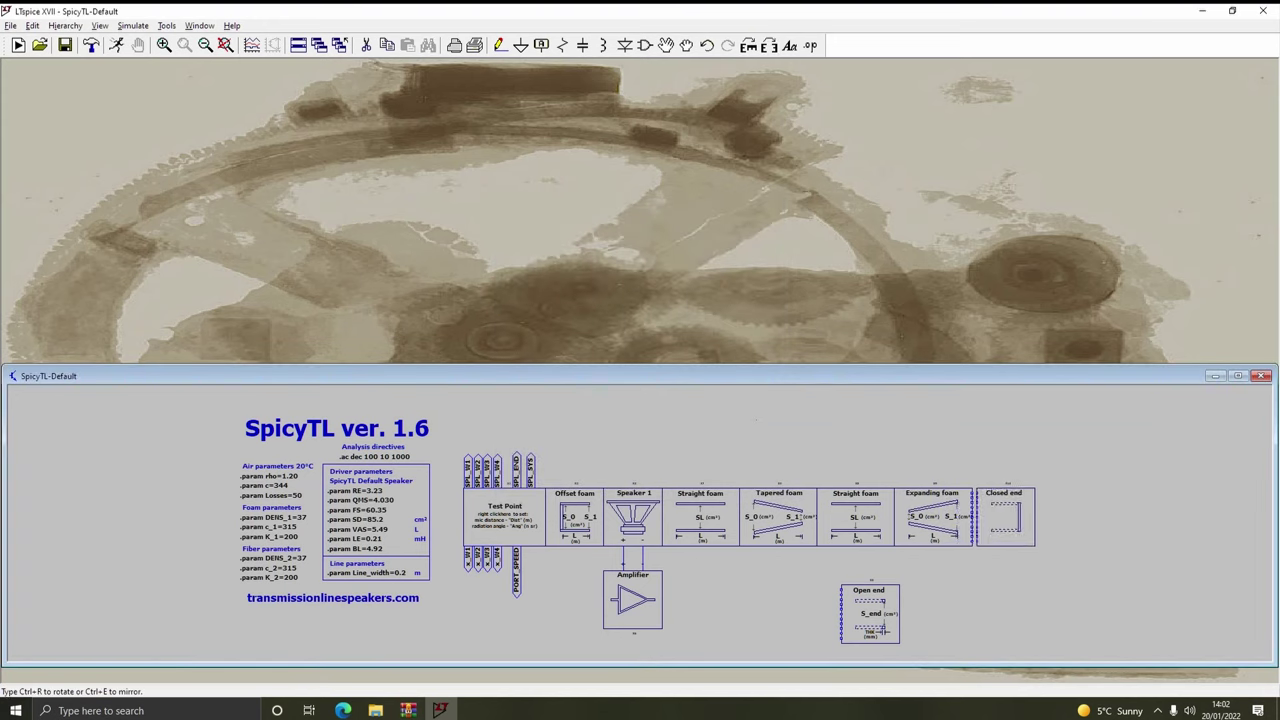
{"action": "left_click", "coordinate": [1000, 517]}
{"action": "key", "text": "Escape"}
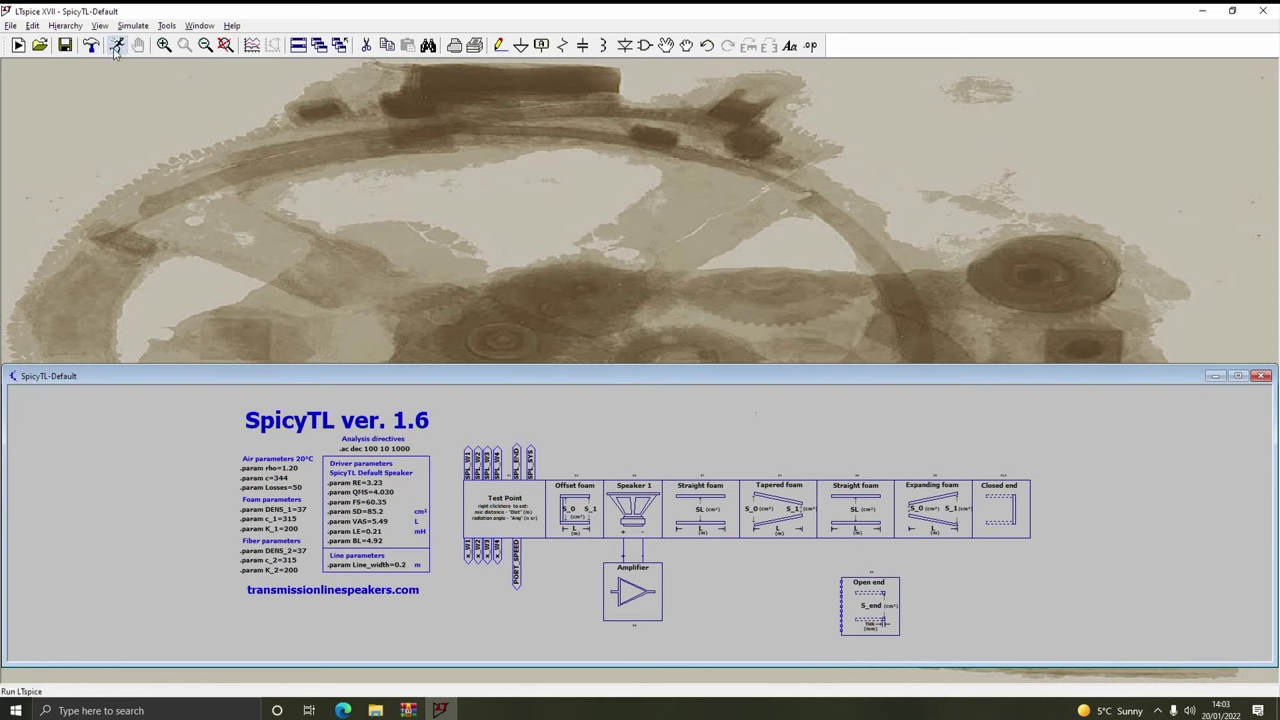
Rerun the simulation, dismiss the singular-matrix error and close the error log
{"action": "left_click", "coordinate": [115, 50]}
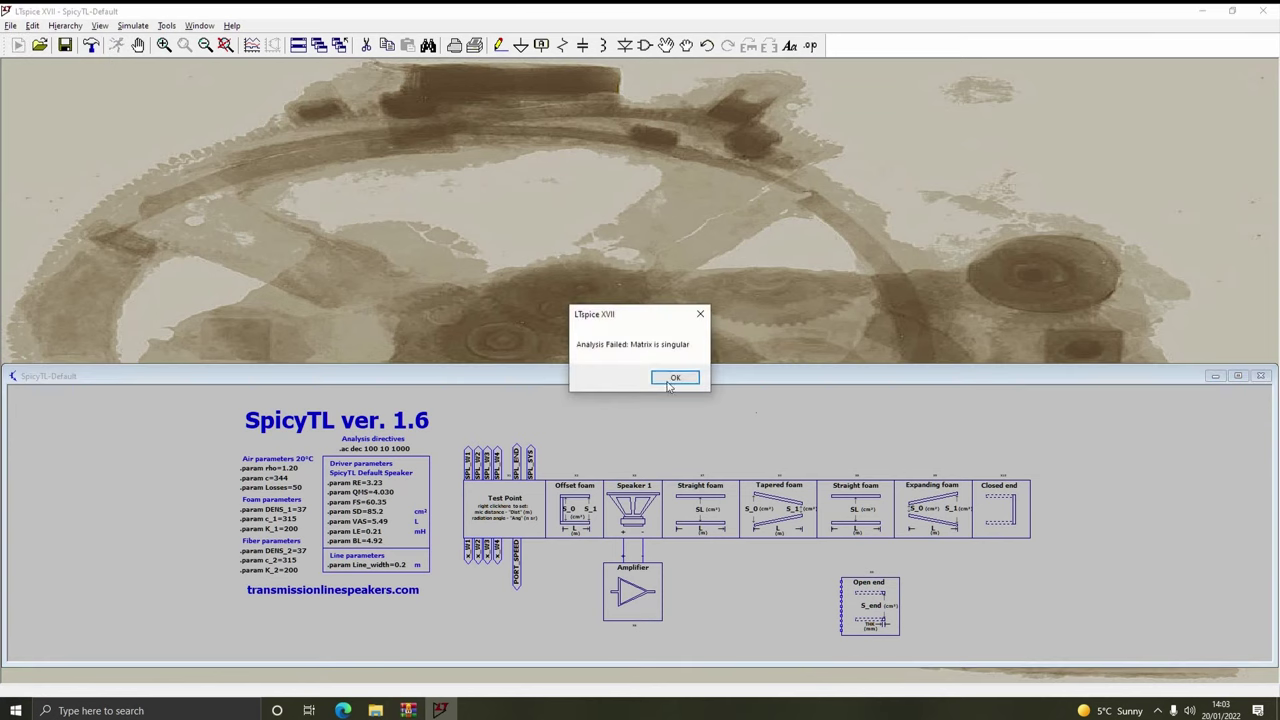
{"action": "left_click", "coordinate": [674, 379]}
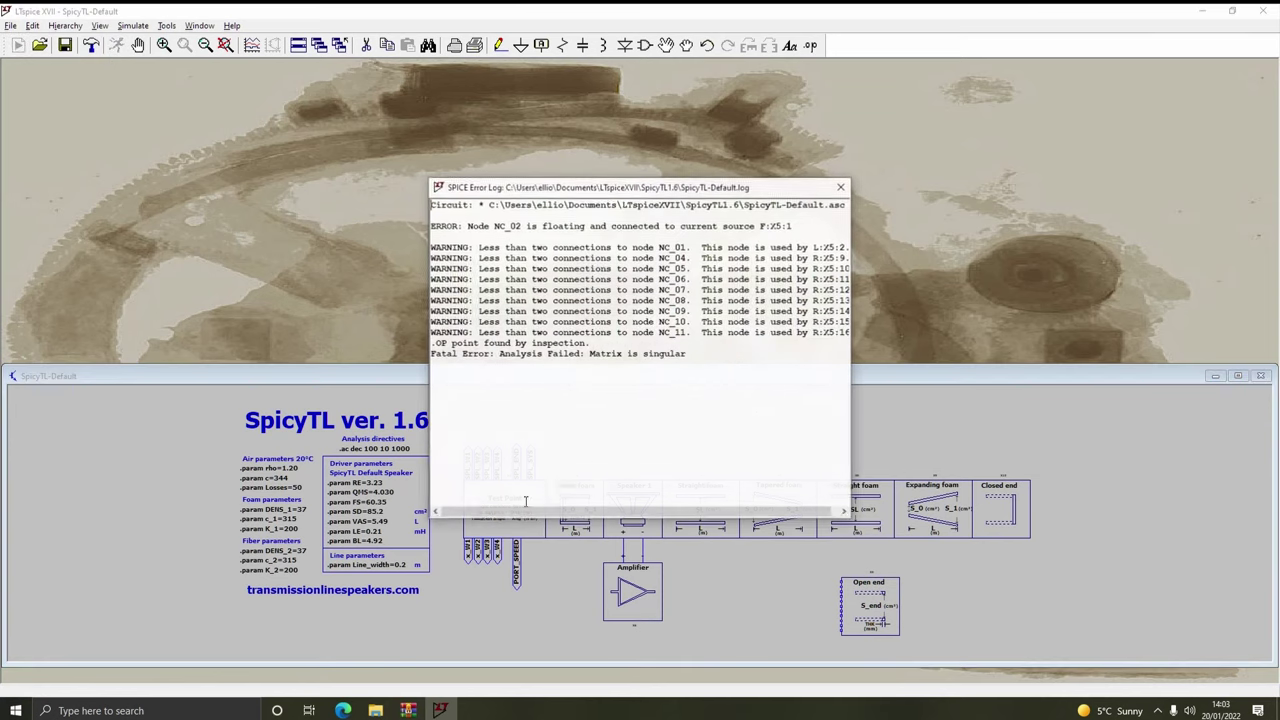
{"action": "left_click", "coordinate": [841, 187]}
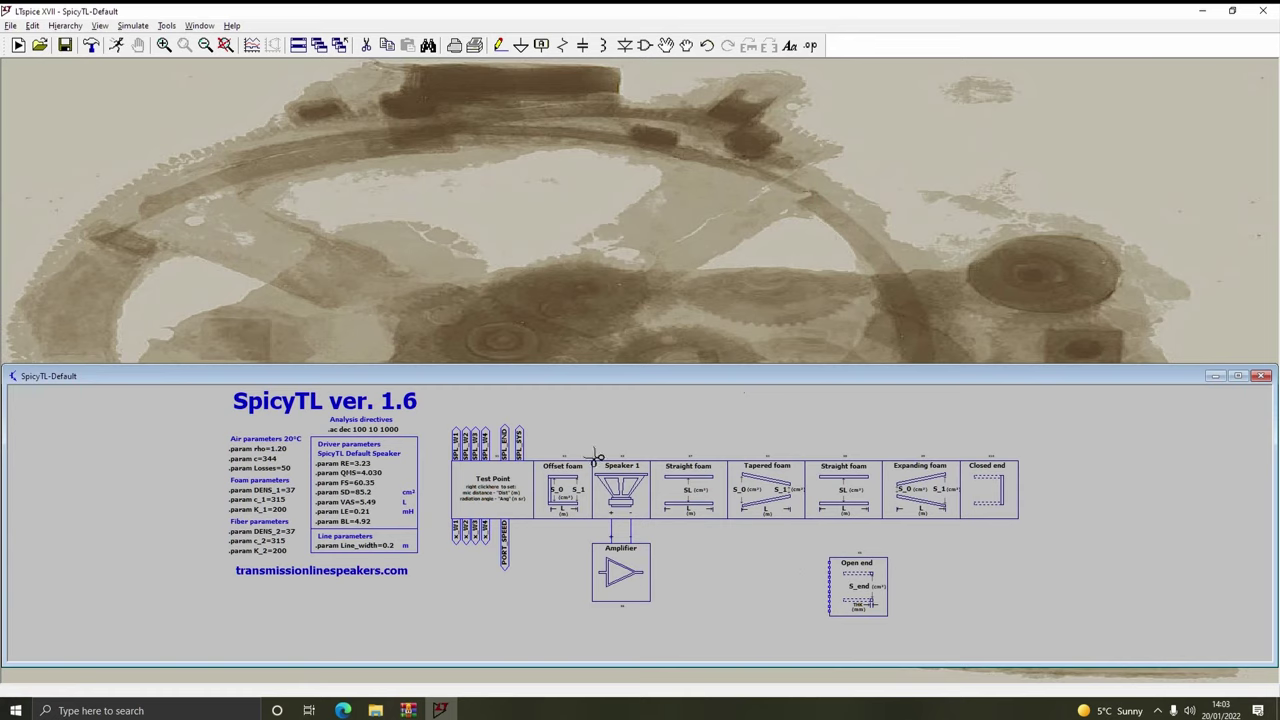
Delete the stray Open end, rerun, and plot SPL_SYS and SPL_END on a decibel axis
{"action": "left_click", "coordinate": [857, 588]}
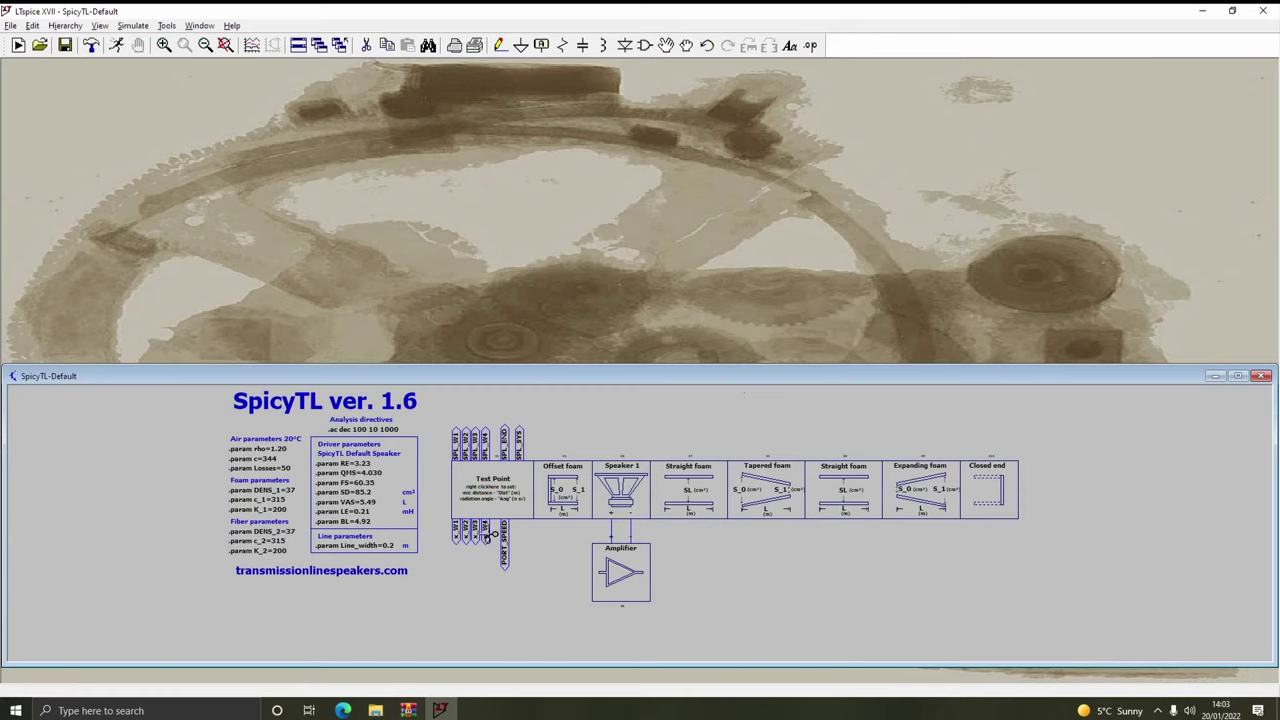
{"action": "left_click", "coordinate": [116, 45]}
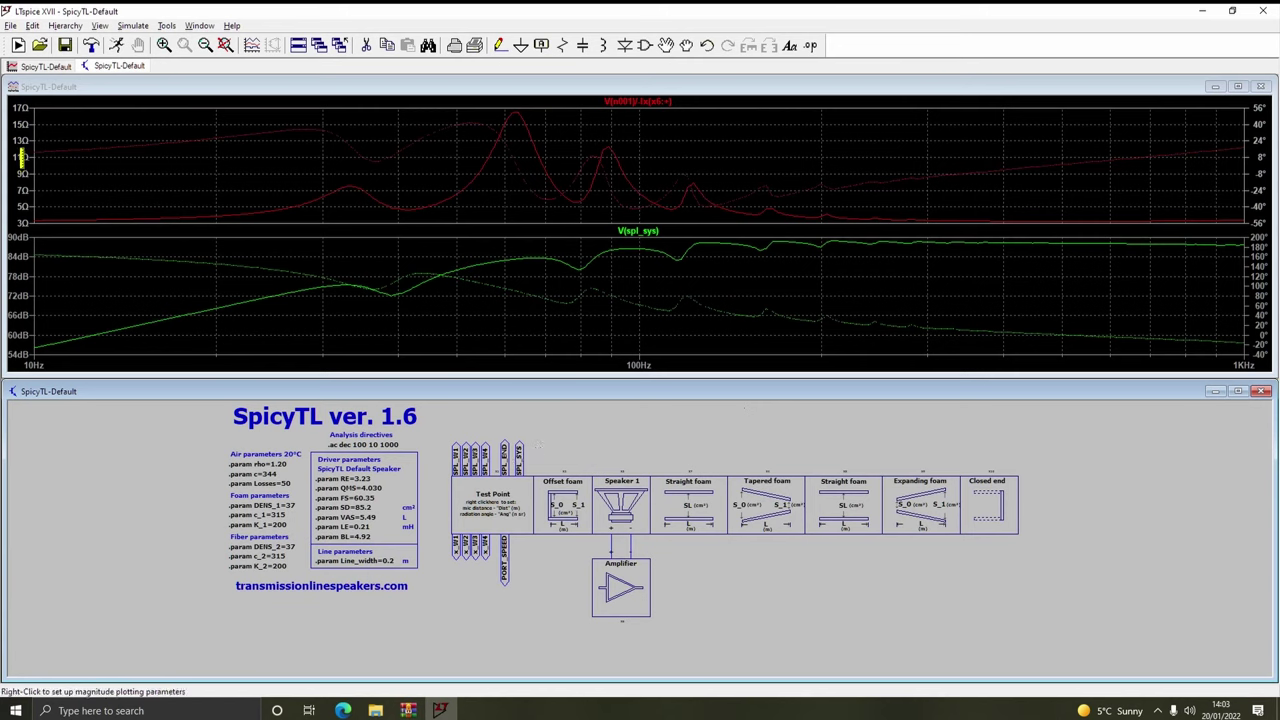
{"action": "left_click", "coordinate": [20, 157]}
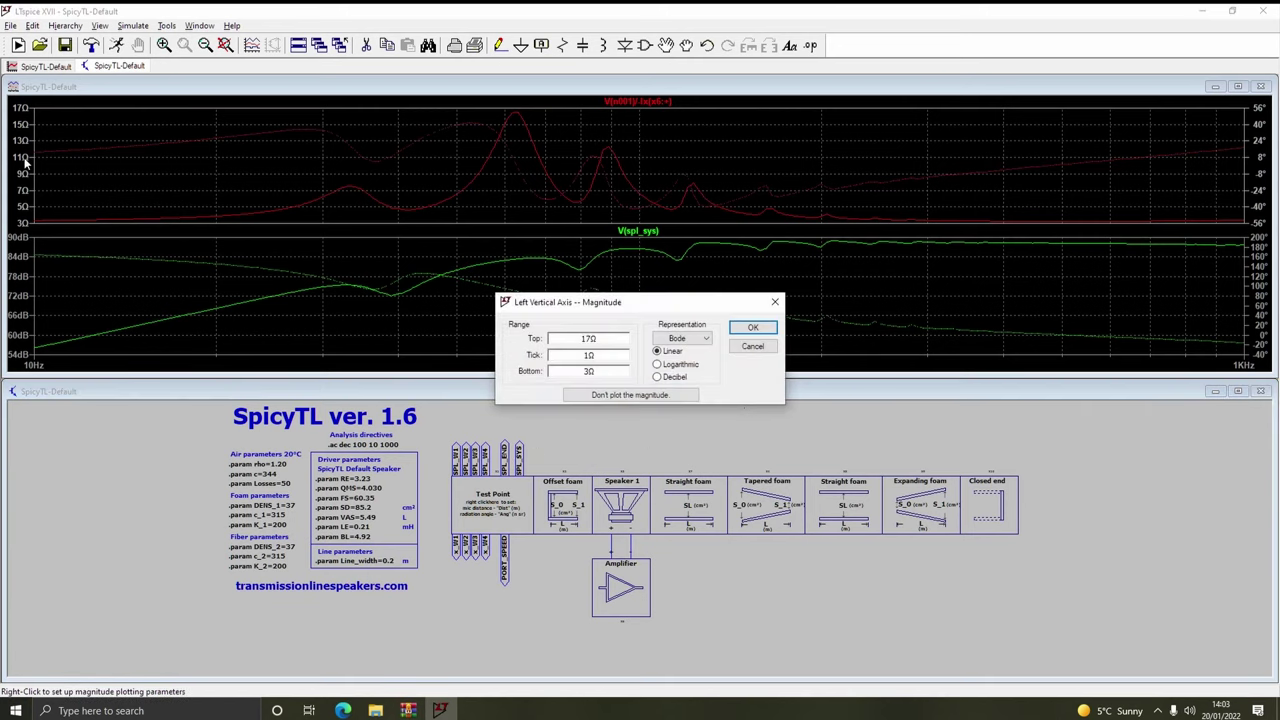
{"action": "left_click", "coordinate": [670, 378]}
{"action": "left_click", "coordinate": [752, 327]}
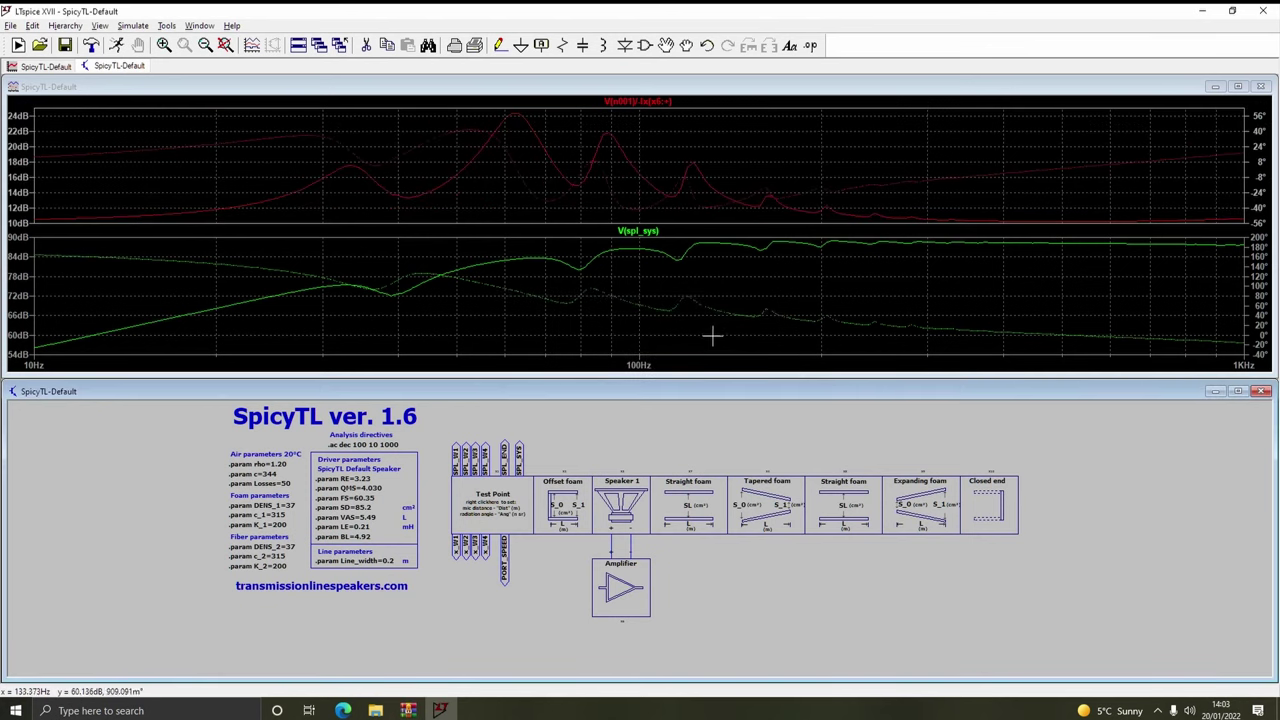
{"action": "left_click", "coordinate": [521, 455]}
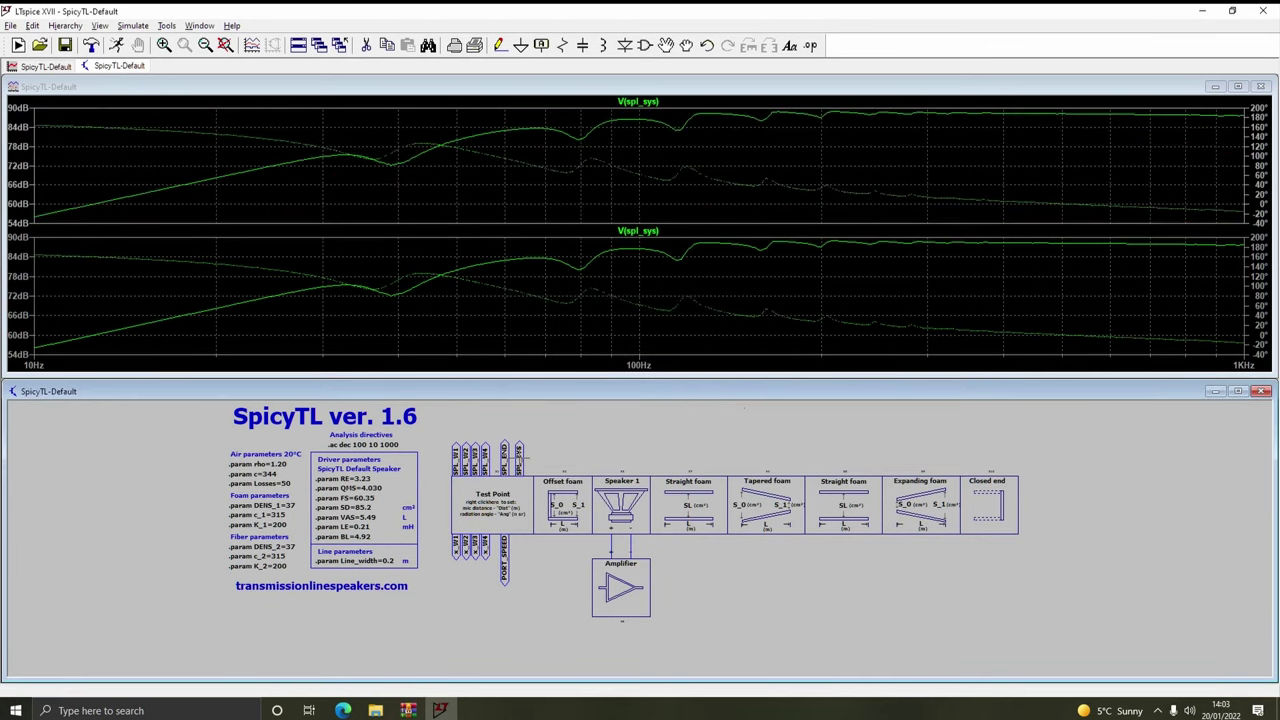
{"action": "left_click", "coordinate": [504, 453]}
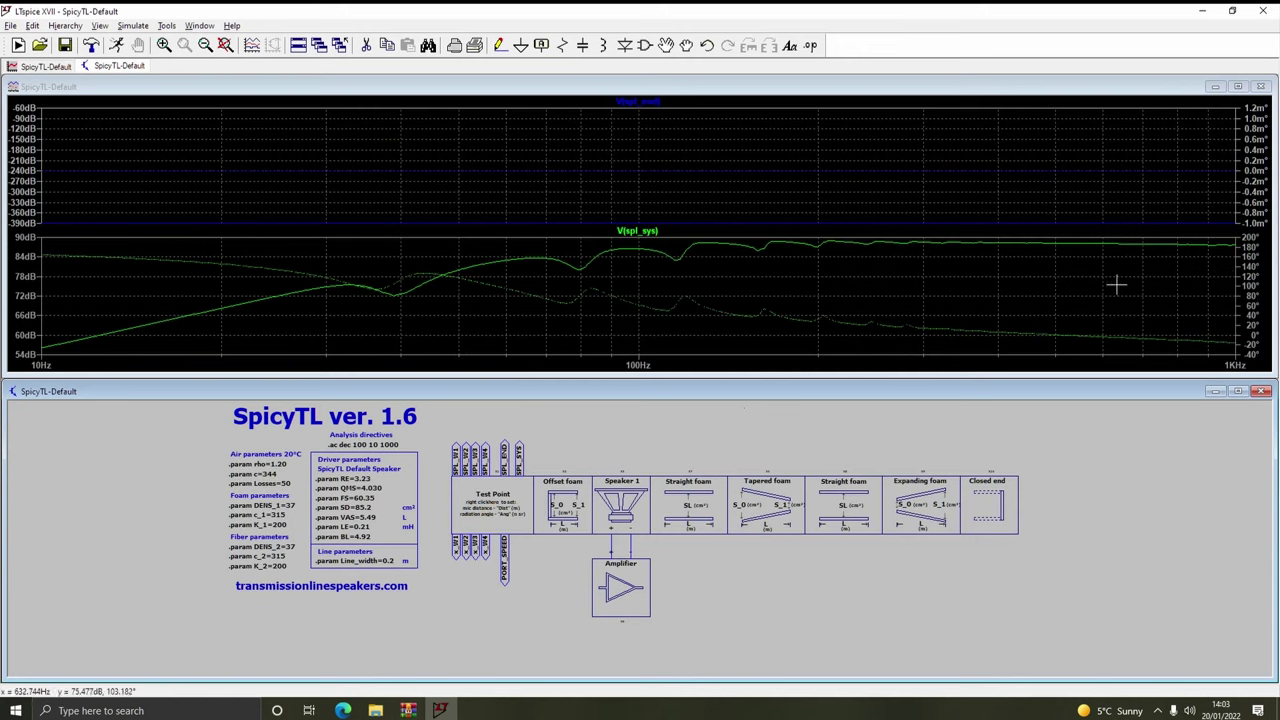
Edit the Offset foam parameters and give Tapered foam Lenght=3 and S_foam=100
{"action": "right_click", "coordinate": [558, 511]}
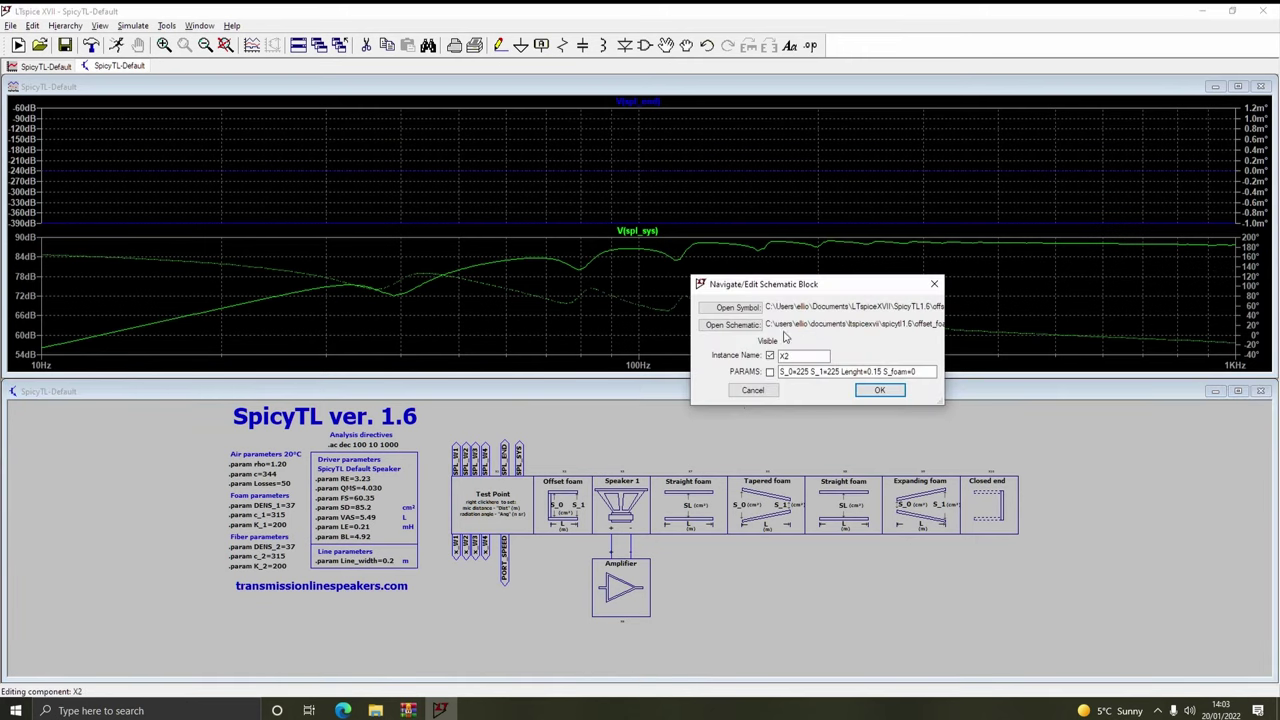
{"action": "left_click_drag", "start_coordinate": [797, 289], "coordinate": [715, 449]}
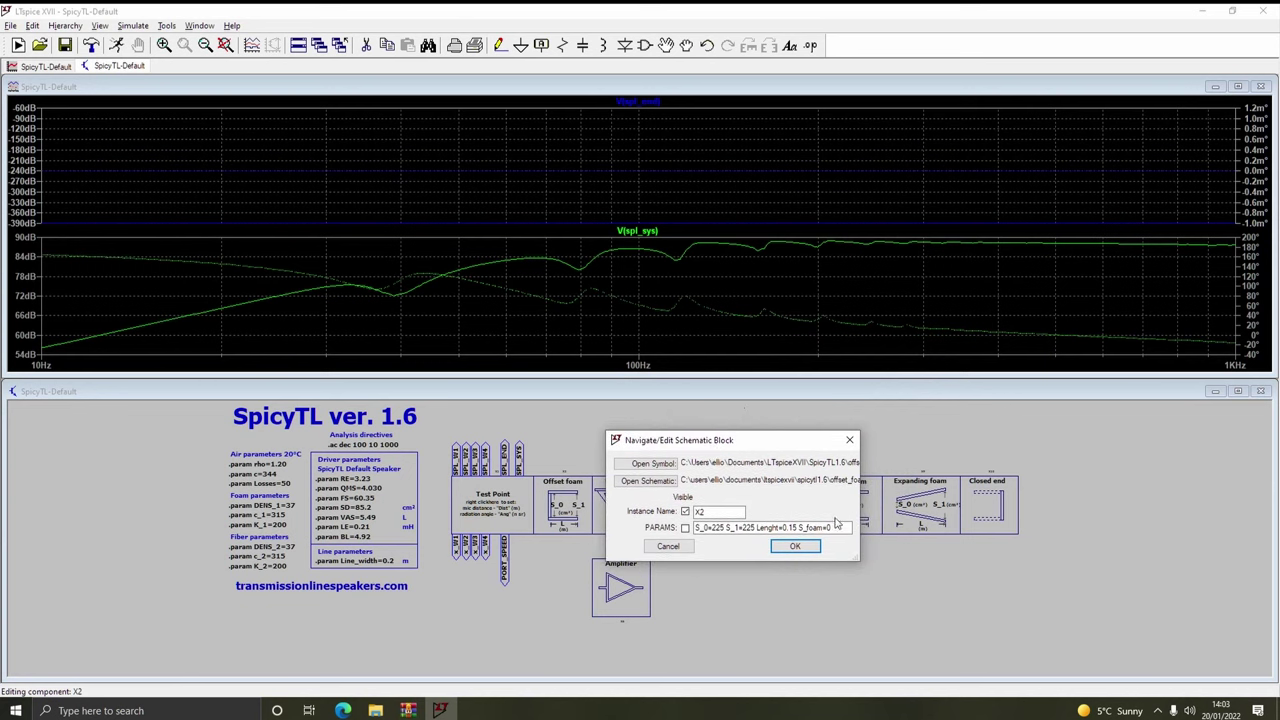
{"action": "left_click", "coordinate": [832, 526]}
{"action": "key", "text": "Return"}
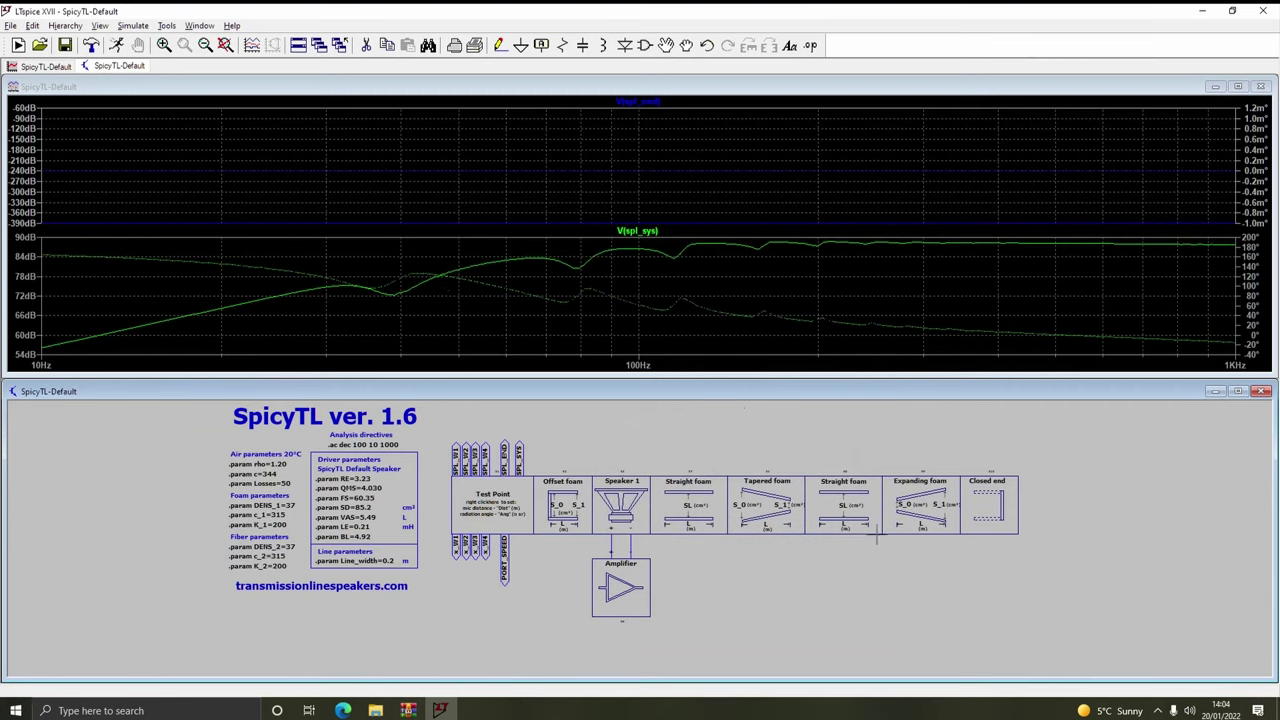
{"action": "right_click", "coordinate": [777, 518]}
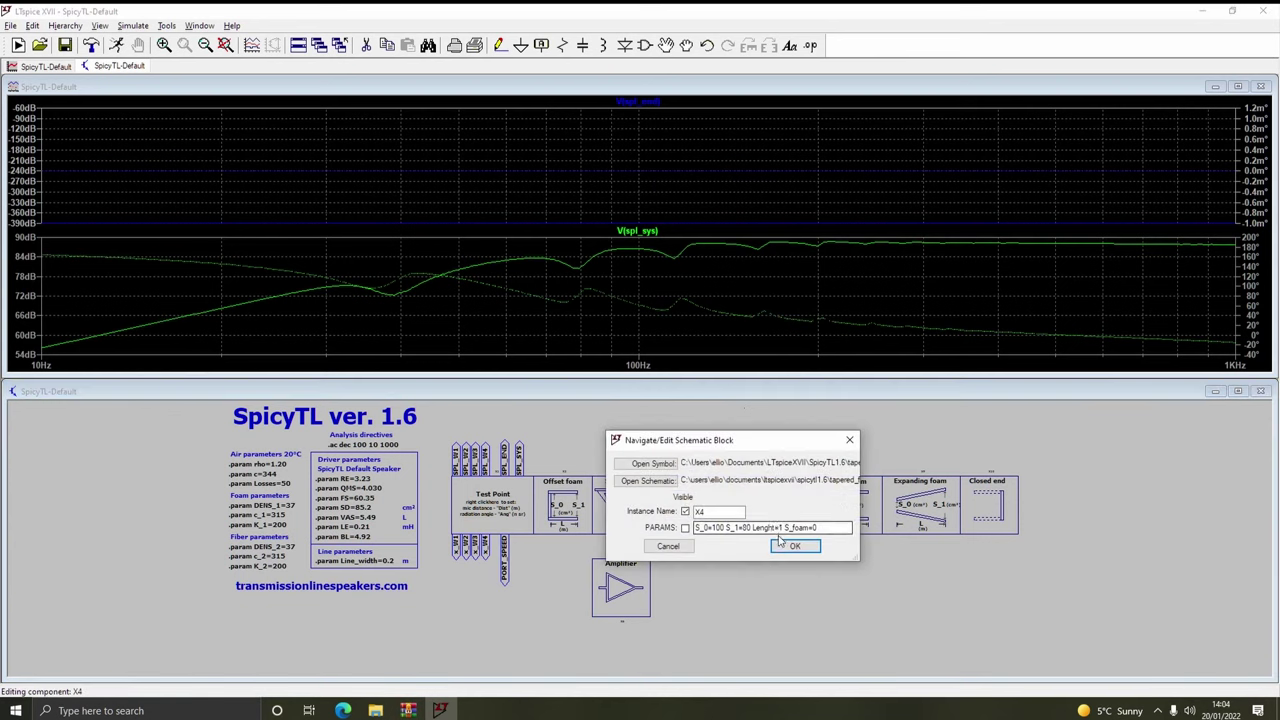
{"action": "left_click", "coordinate": [781, 528]}
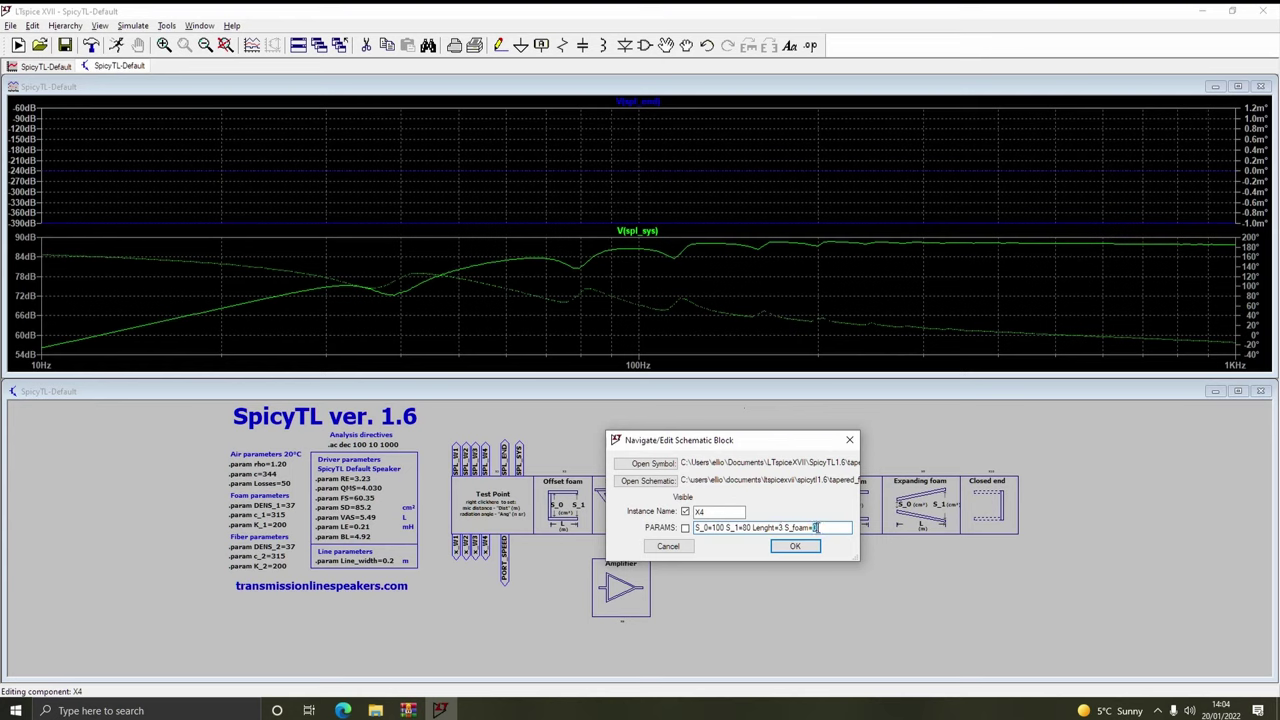
{"action": "left_click", "coordinate": [795, 546]}
Set Straight foam S_foam=100 and Expanding foam Lenght=3, S_foam=100, then rerun the simulation
{"action": "right_click", "coordinate": [851, 507]}
{"action": "left_click", "coordinate": [808, 524]}
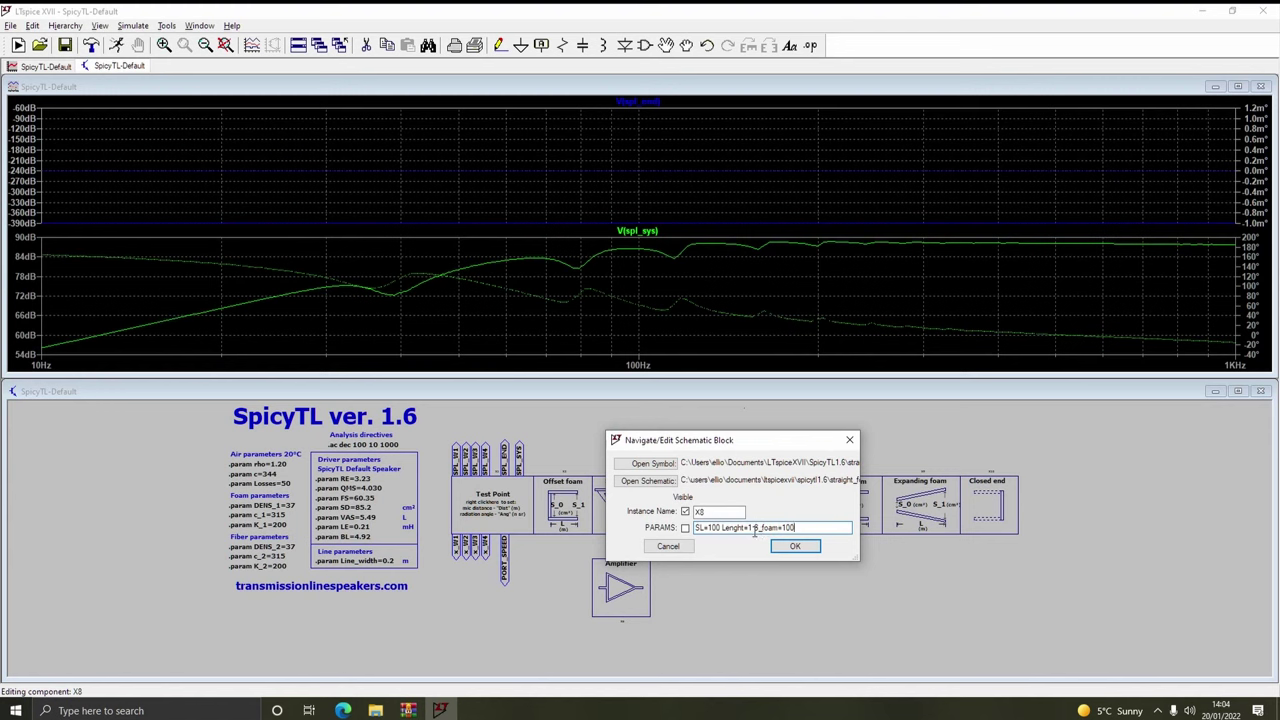
{"action": "left_click", "coordinate": [795, 546]}
{"action": "right_click", "coordinate": [899, 518]}
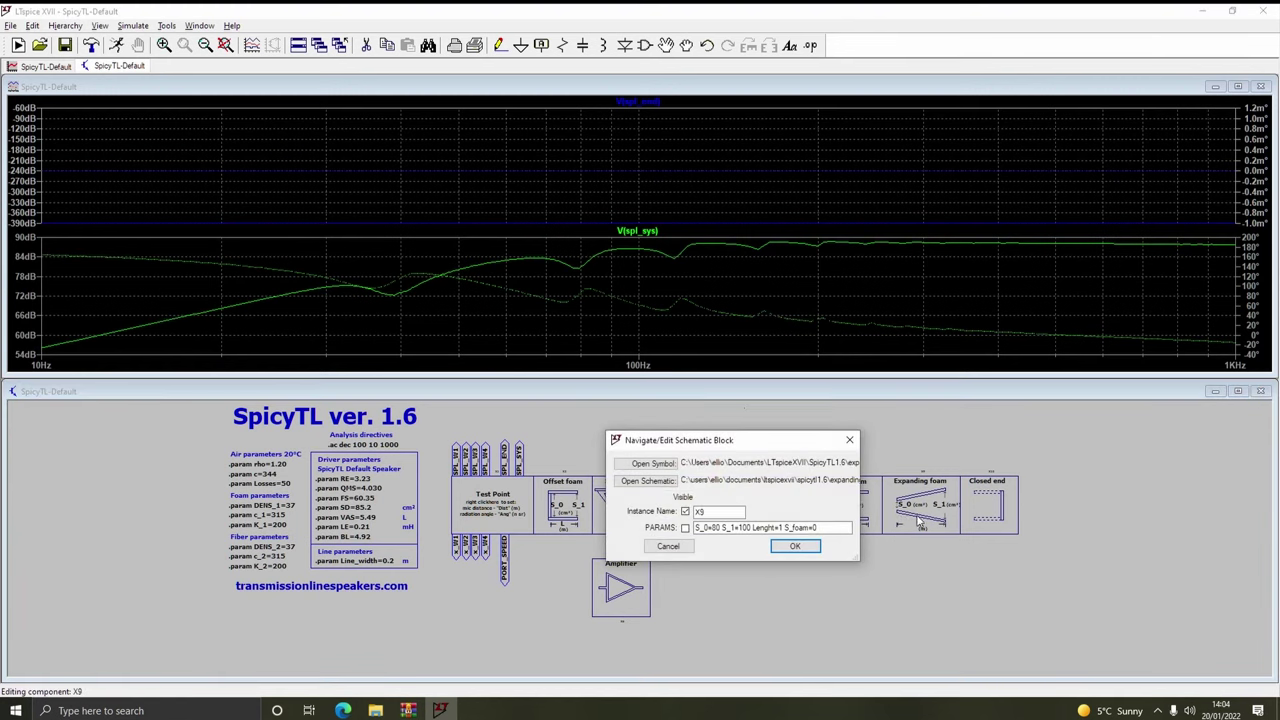
{"action": "left_click", "coordinate": [784, 527]}
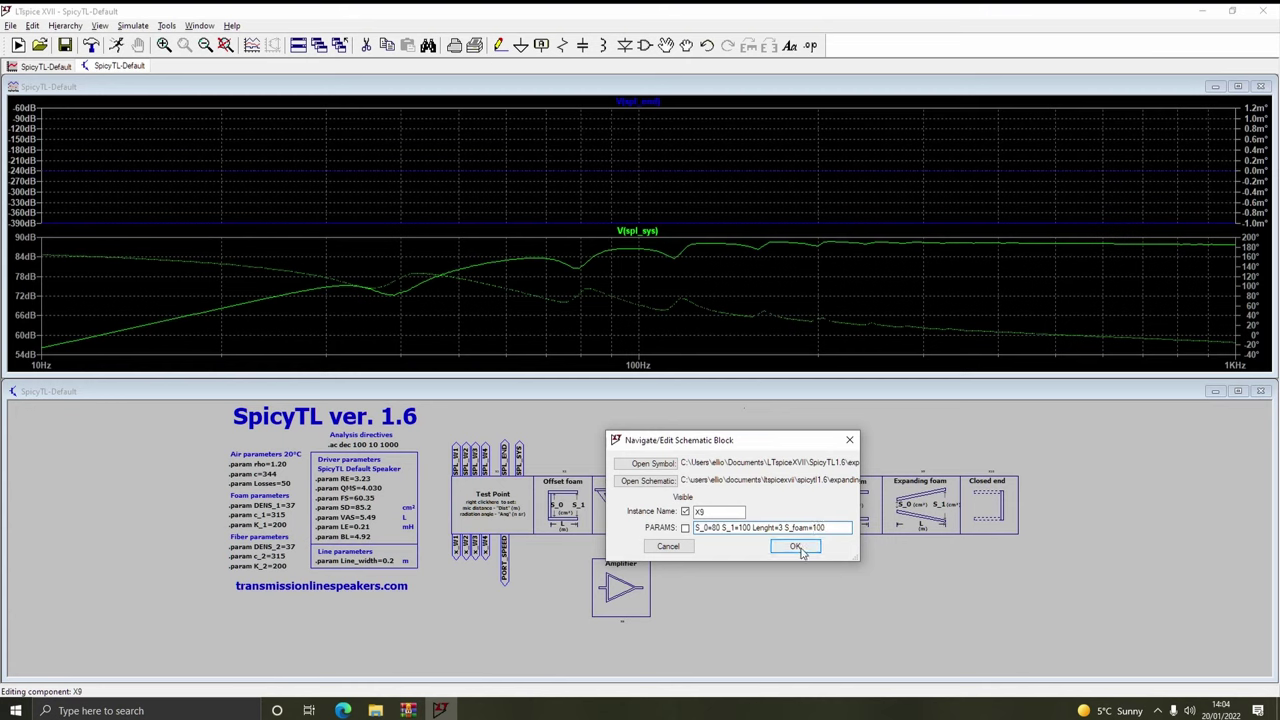
{"action": "left_click", "coordinate": [795, 546]}
{"action": "left_click", "coordinate": [116, 46]}
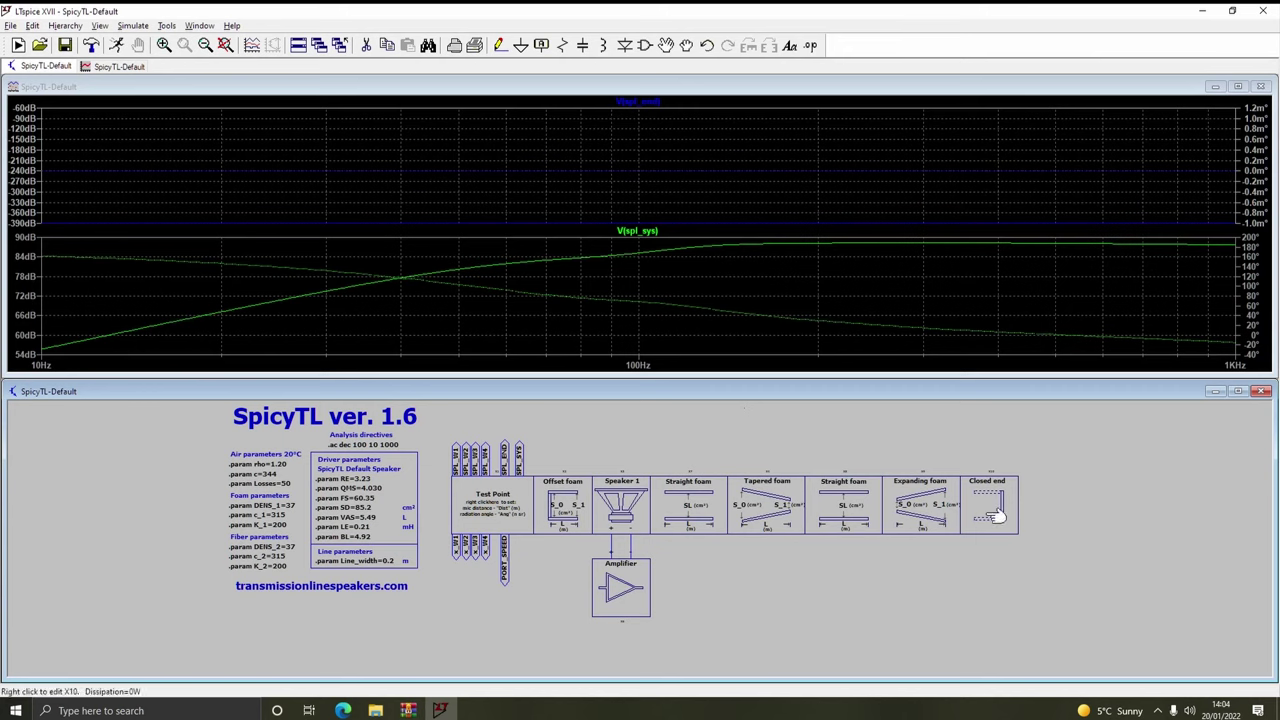
Pull the Closed end block away from Expanding foam and delete it
{"action": "left_click", "coordinate": [684, 47]}
{"action": "left_click_drag", "start_coordinate": [940, 467], "coordinate": [1014, 609]}
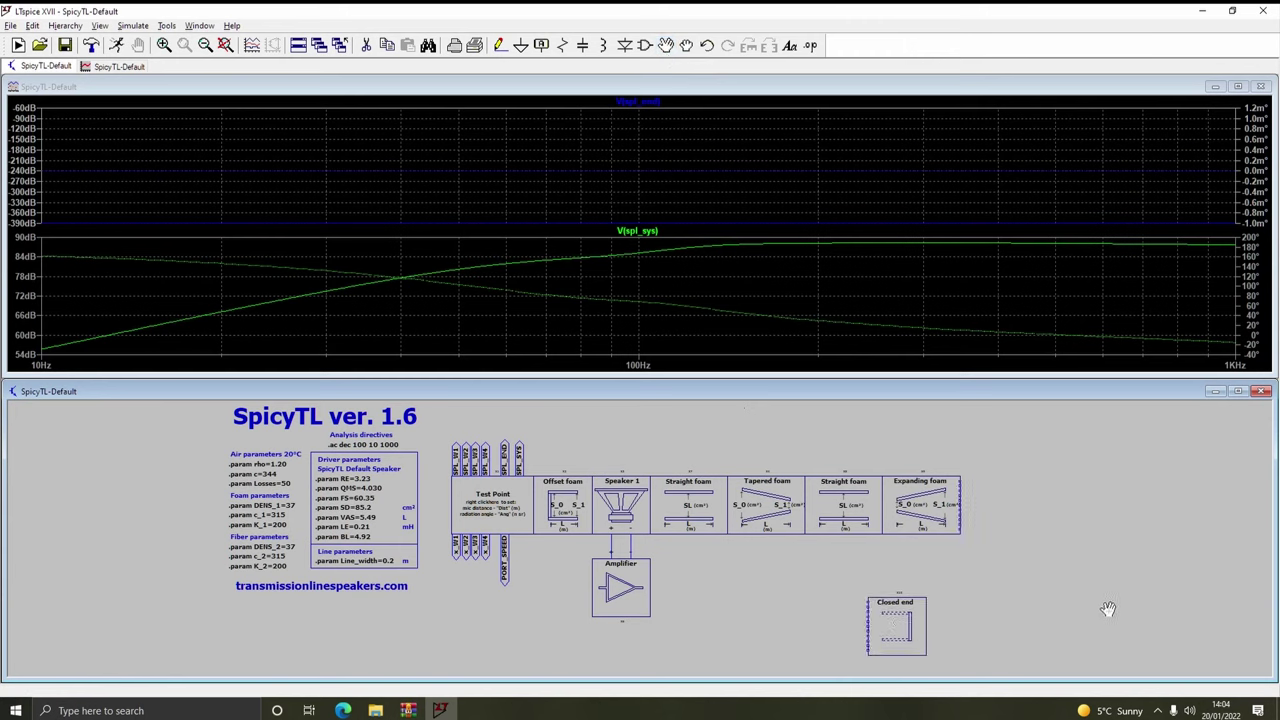
{"action": "key", "text": "Delete"}
{"action": "left_click", "coordinate": [908, 634]}
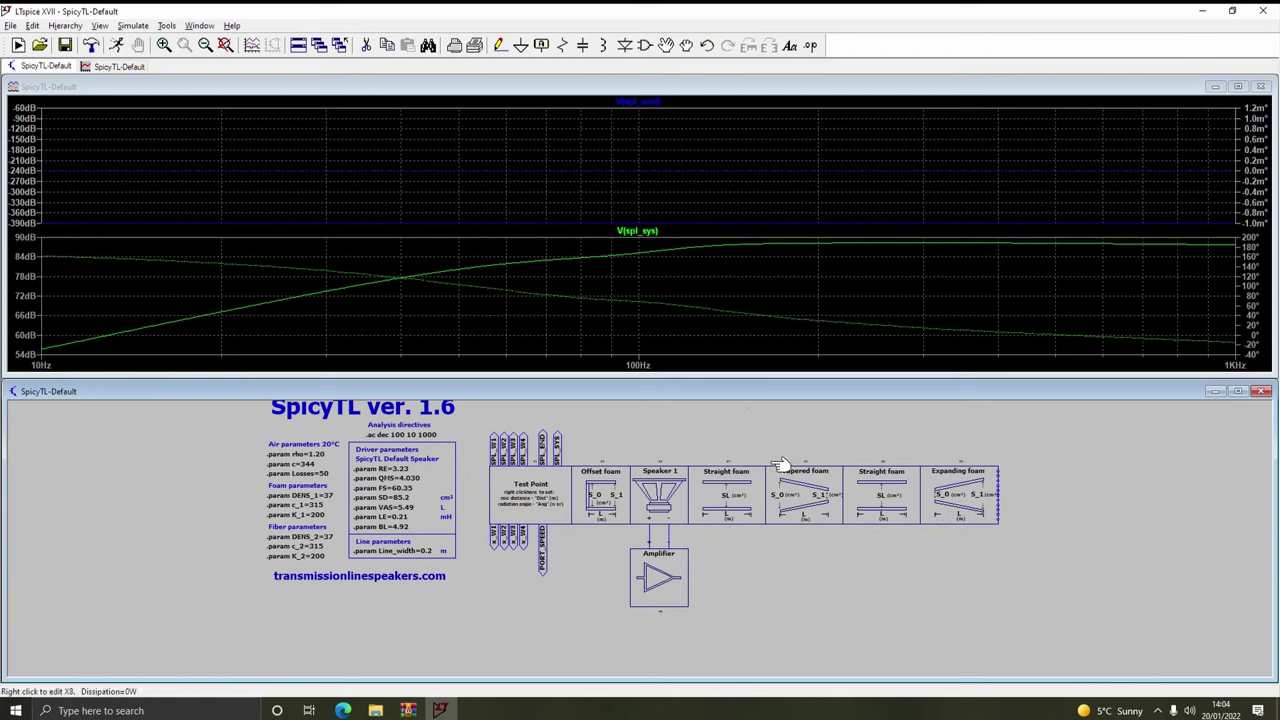
Place an open_end block to terminate the line after Expanding foam
{"action": "left_click", "coordinate": [645, 45]}
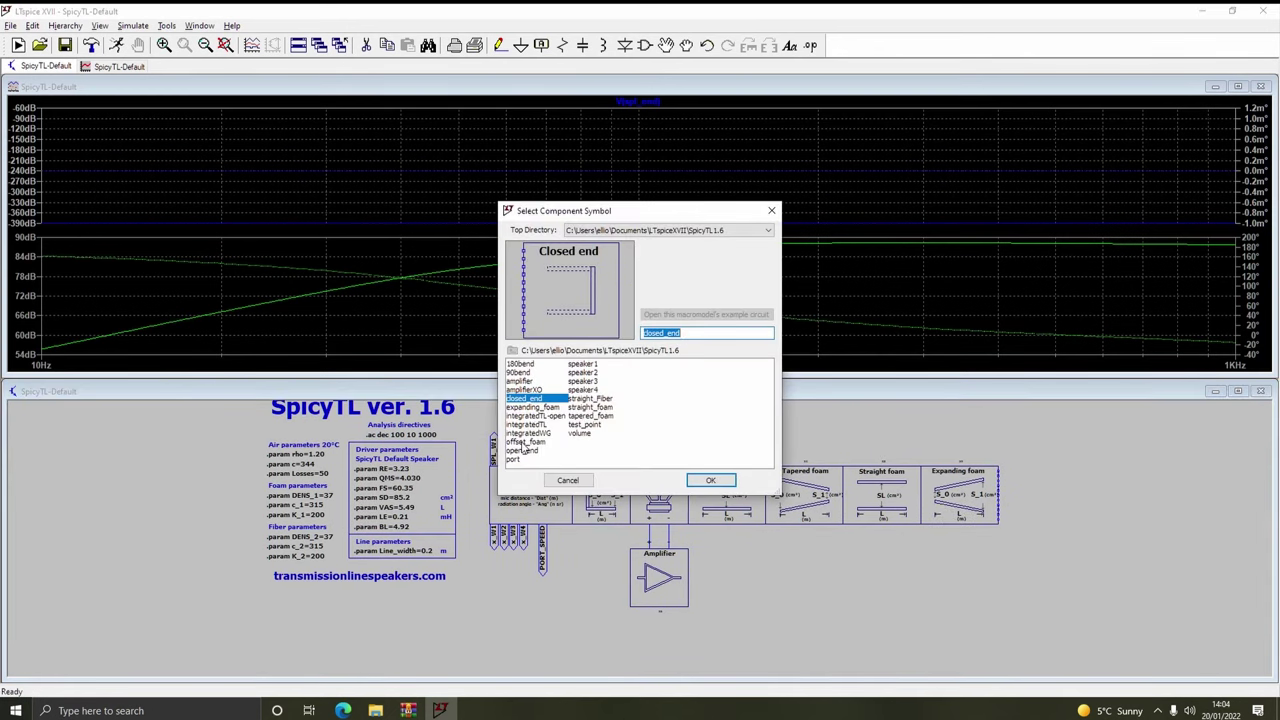
{"action": "left_click", "coordinate": [526, 451]}
{"action": "left_click", "coordinate": [722, 485]}
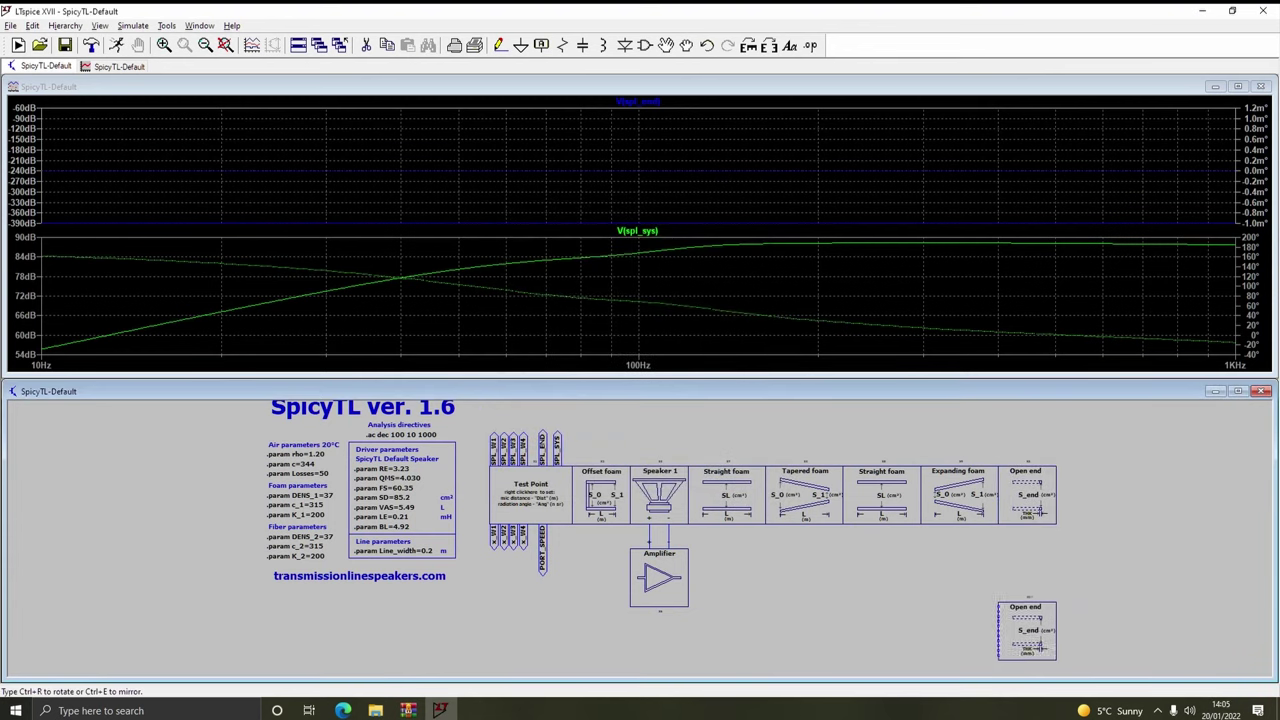
{"action": "key", "text": "Escape"}
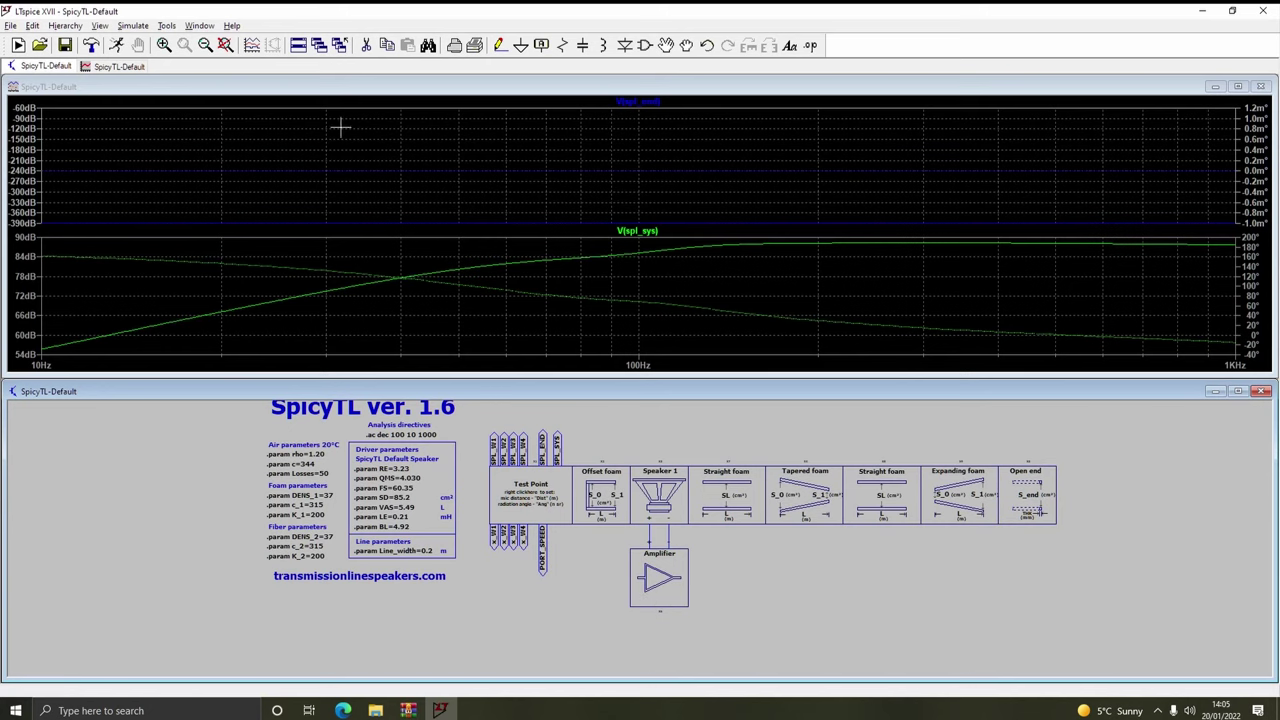
Simulate the SpicyTL schematic with default driver values RE=8, QMS=4.5, FS=30, SD=160
{"action": "left_click", "coordinate": [116, 45]}
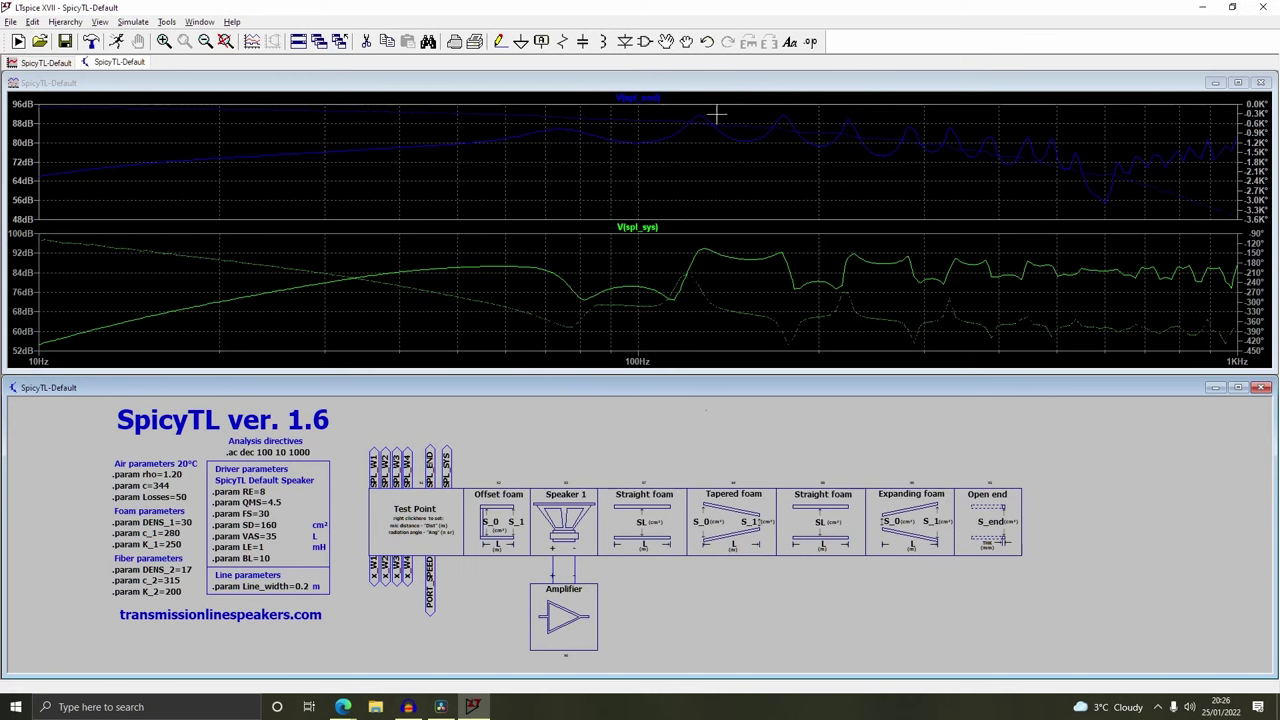
Inspect the PARAMS of the Tapered, Straight and Expanding foam blocks
{"action": "right_click", "coordinate": [736, 538]}
{"action": "left_click", "coordinate": [621, 377]}
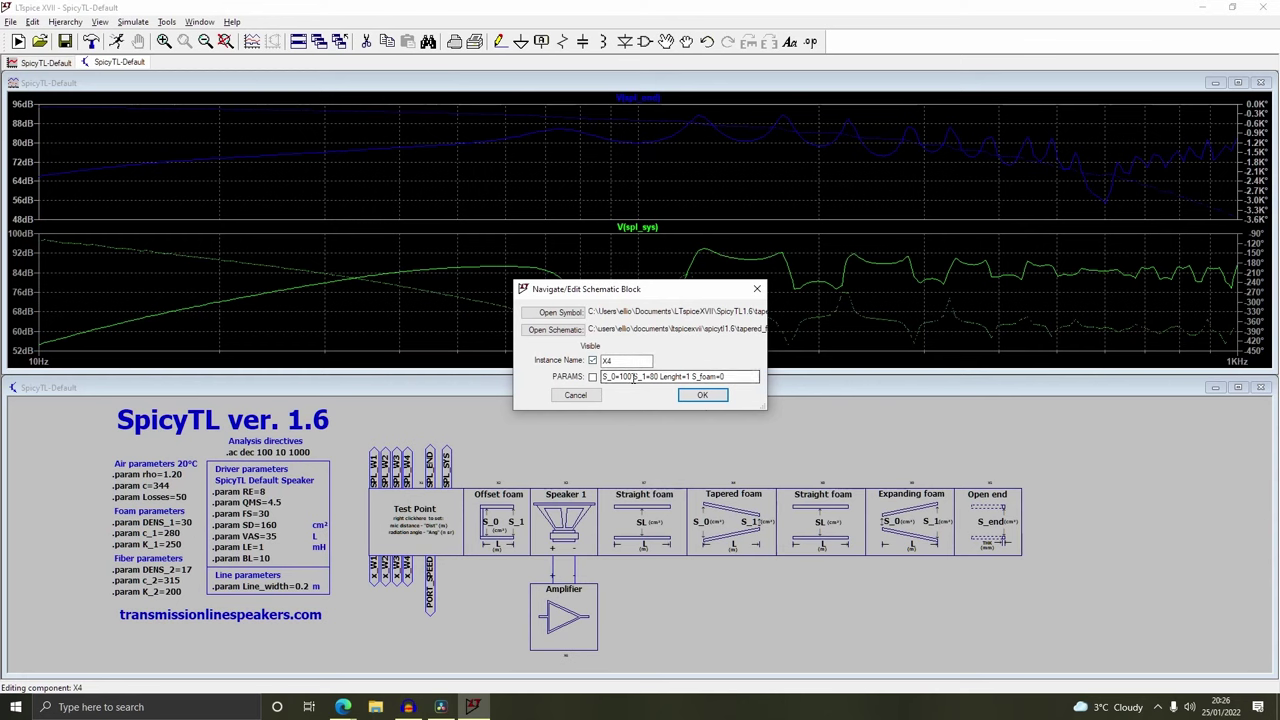
{"action": "left_click", "coordinate": [702, 395]}
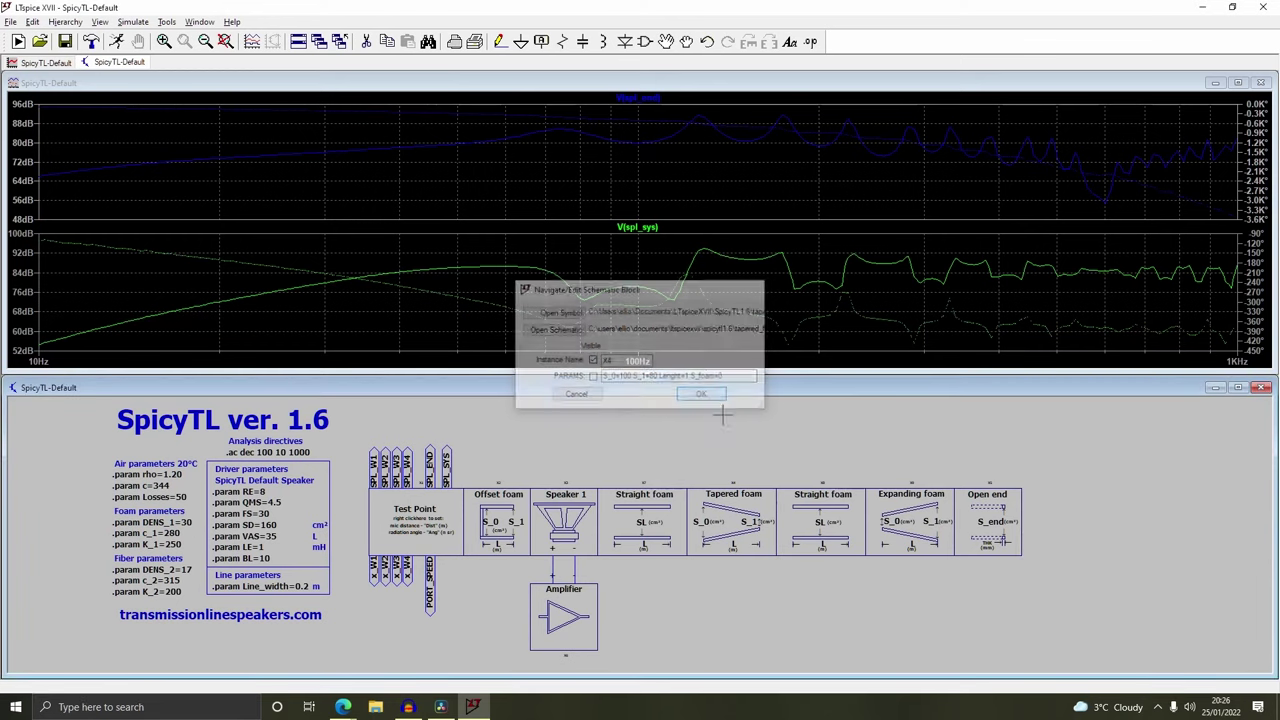
{"action": "right_click", "coordinate": [840, 509]}
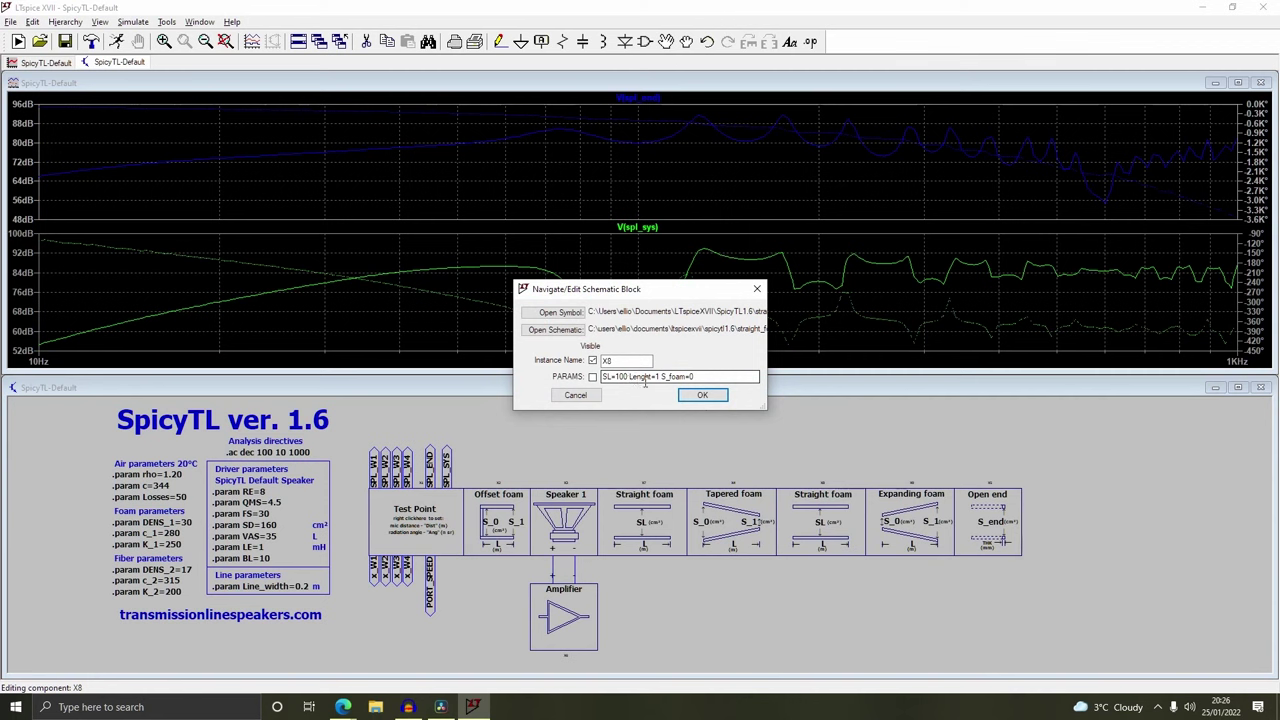
{"action": "left_click", "coordinate": [702, 395]}
{"action": "right_click", "coordinate": [912, 521]}
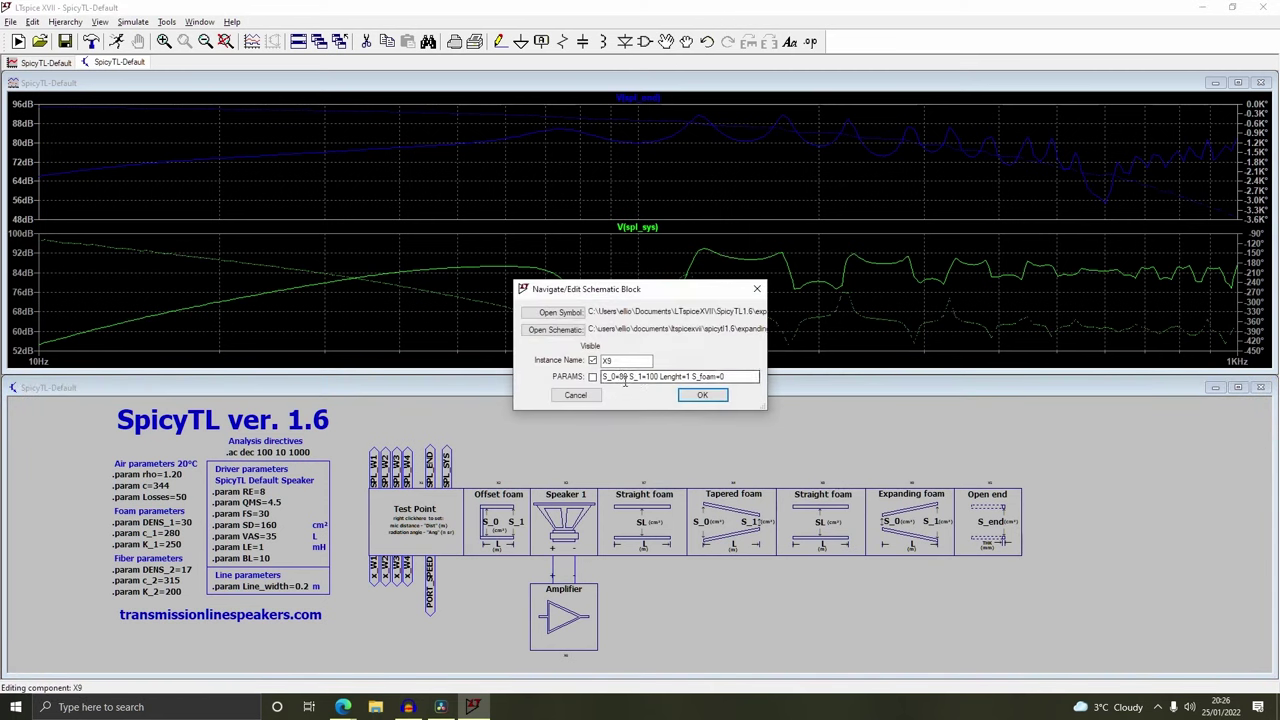
{"action": "left_click", "coordinate": [702, 395]}
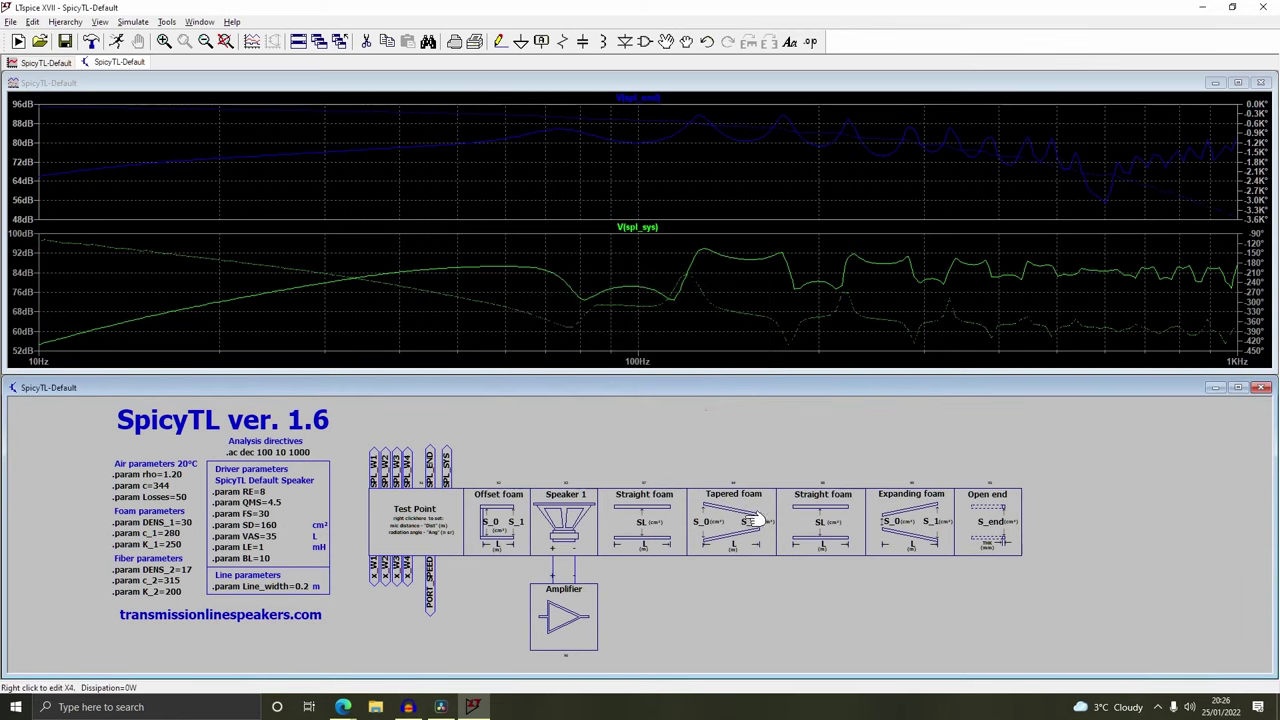
Change the second Straight foam block's SL from 100 to 80
{"action": "right_click", "coordinate": [797, 524]}
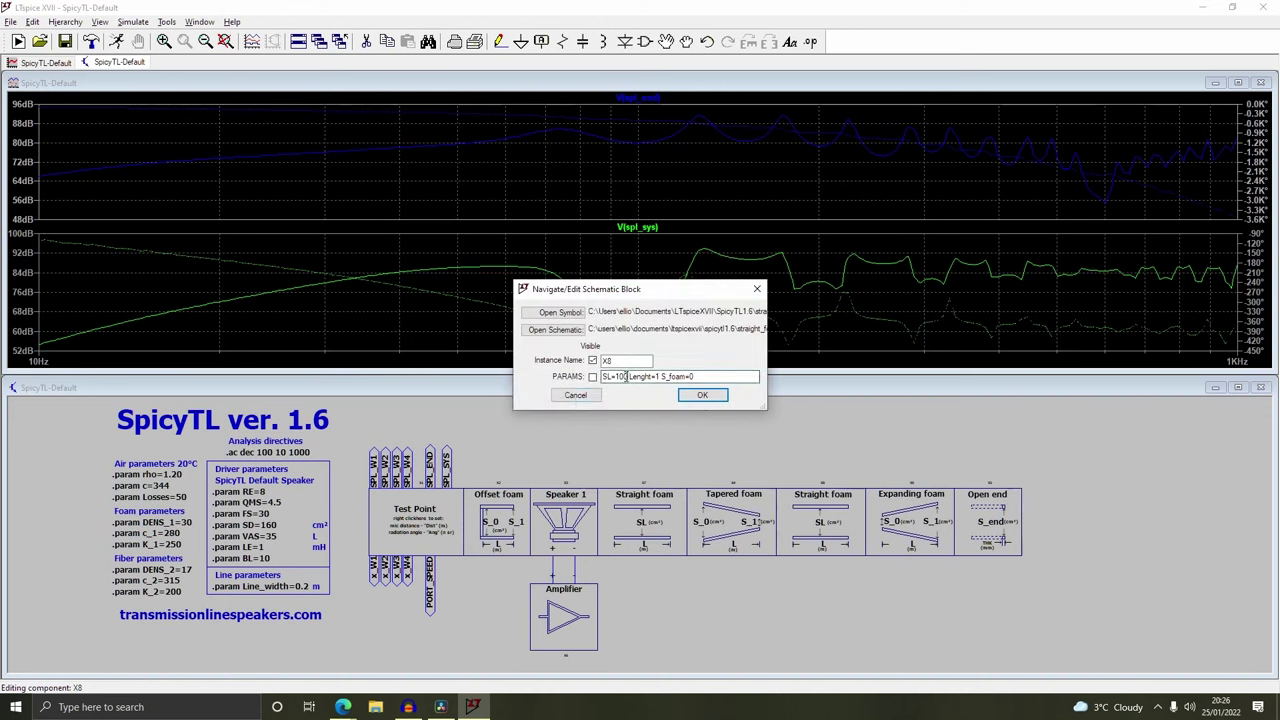
{"action": "type", "text": "80"}
{"action": "left_click", "coordinate": [700, 395]}
Recheck the Tapered, Straight and Expanding foam parameters after the SL change
{"action": "right_click", "coordinate": [748, 527]}
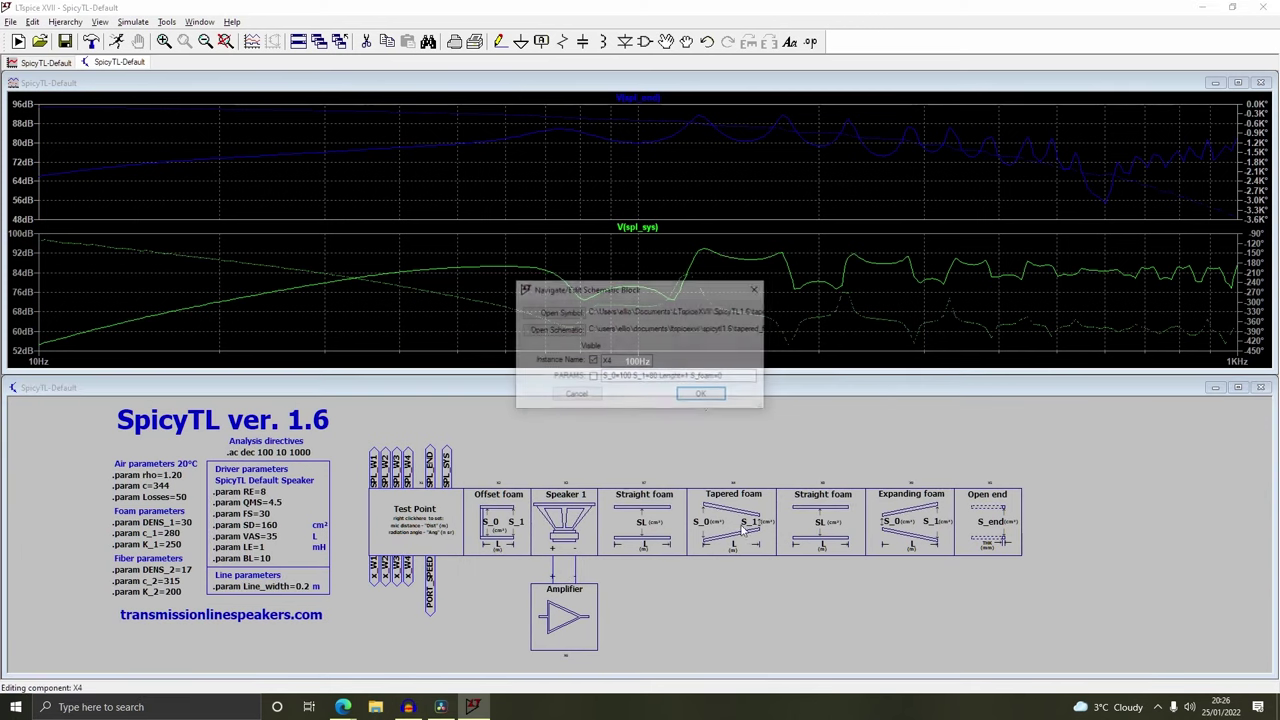
{"action": "left_click", "coordinate": [617, 376]}
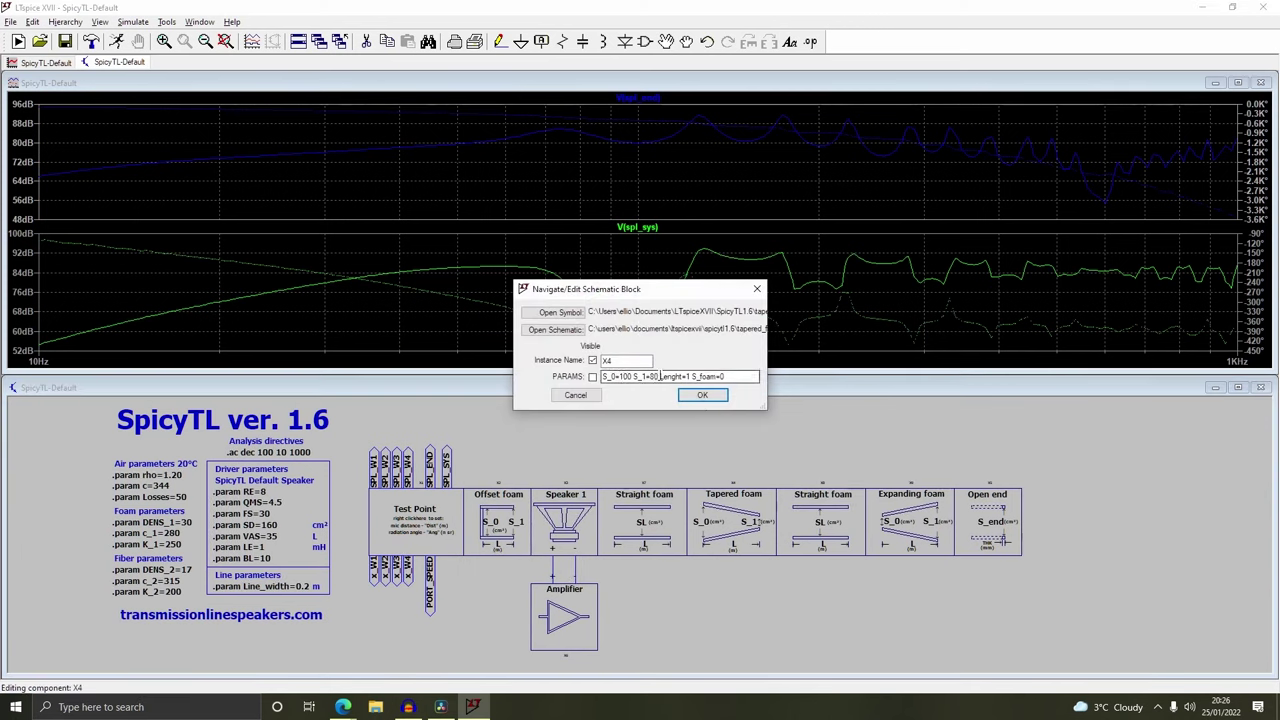
{"action": "left_click", "coordinate": [702, 395]}
{"action": "right_click", "coordinate": [838, 523]}
{"action": "left_click", "coordinate": [638, 376]}
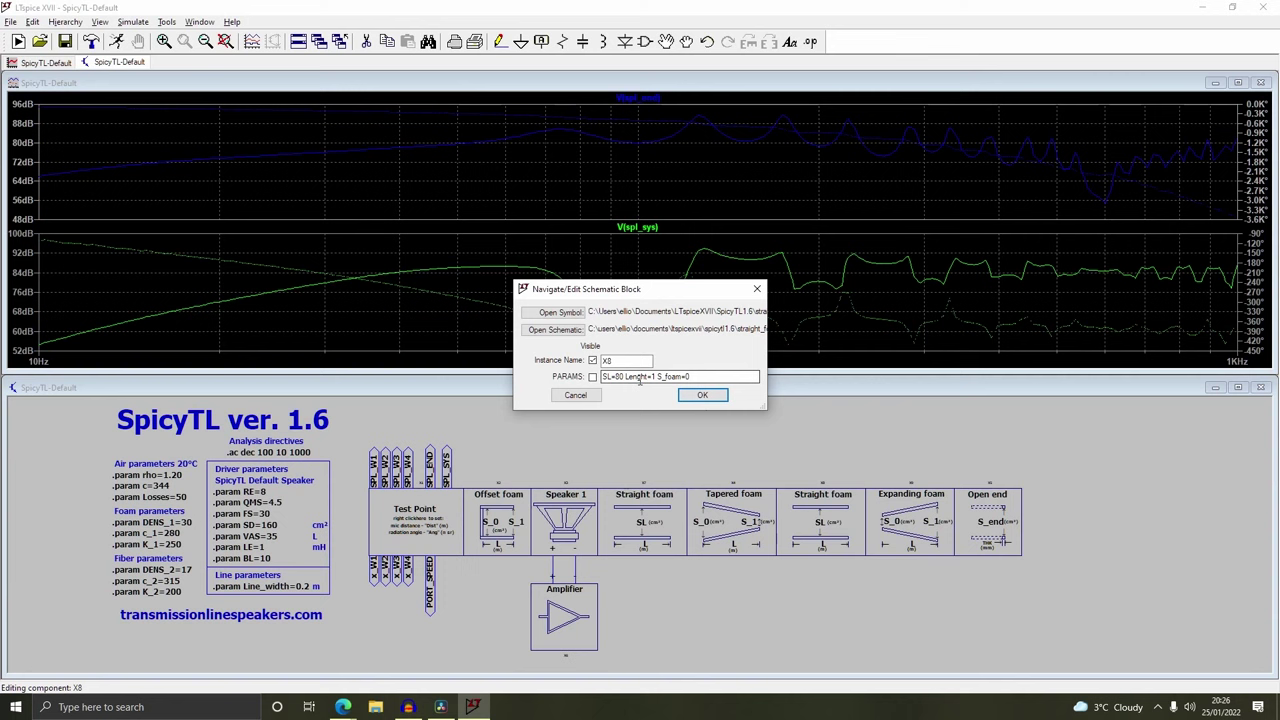
{"action": "left_click", "coordinate": [702, 395]}
{"action": "right_click", "coordinate": [892, 512]}
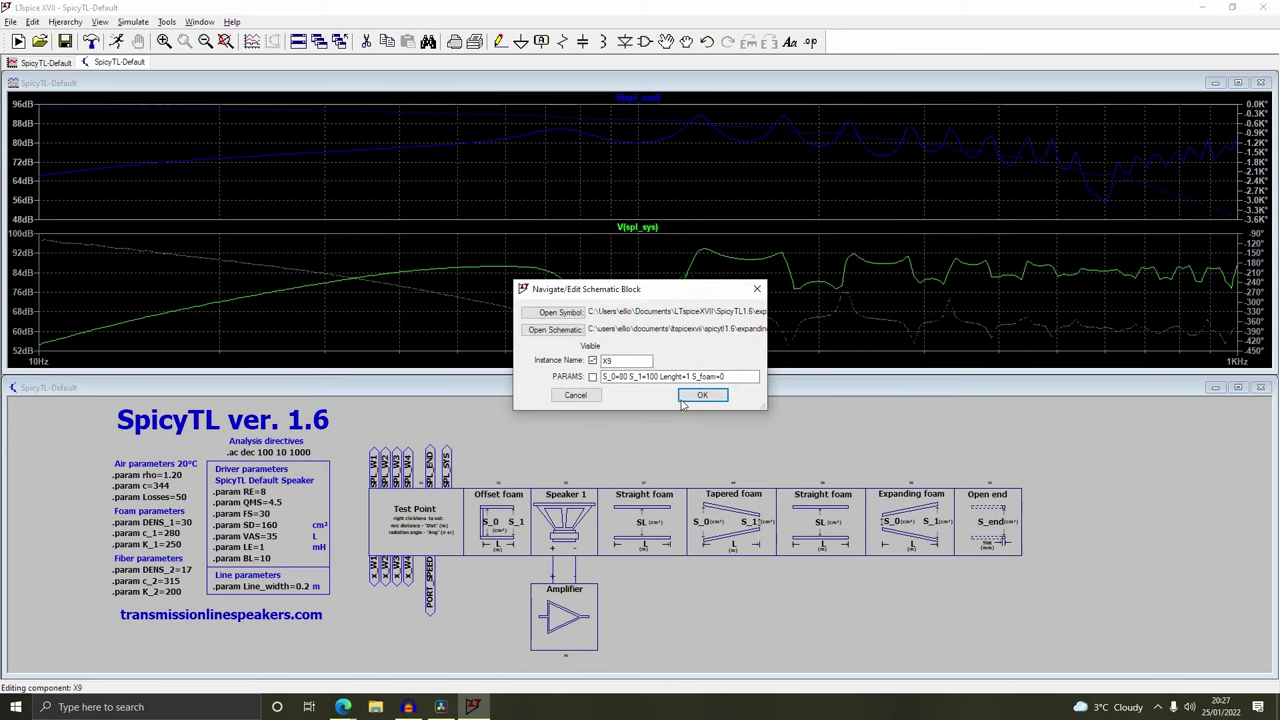
{"action": "left_click", "coordinate": [655, 376]}
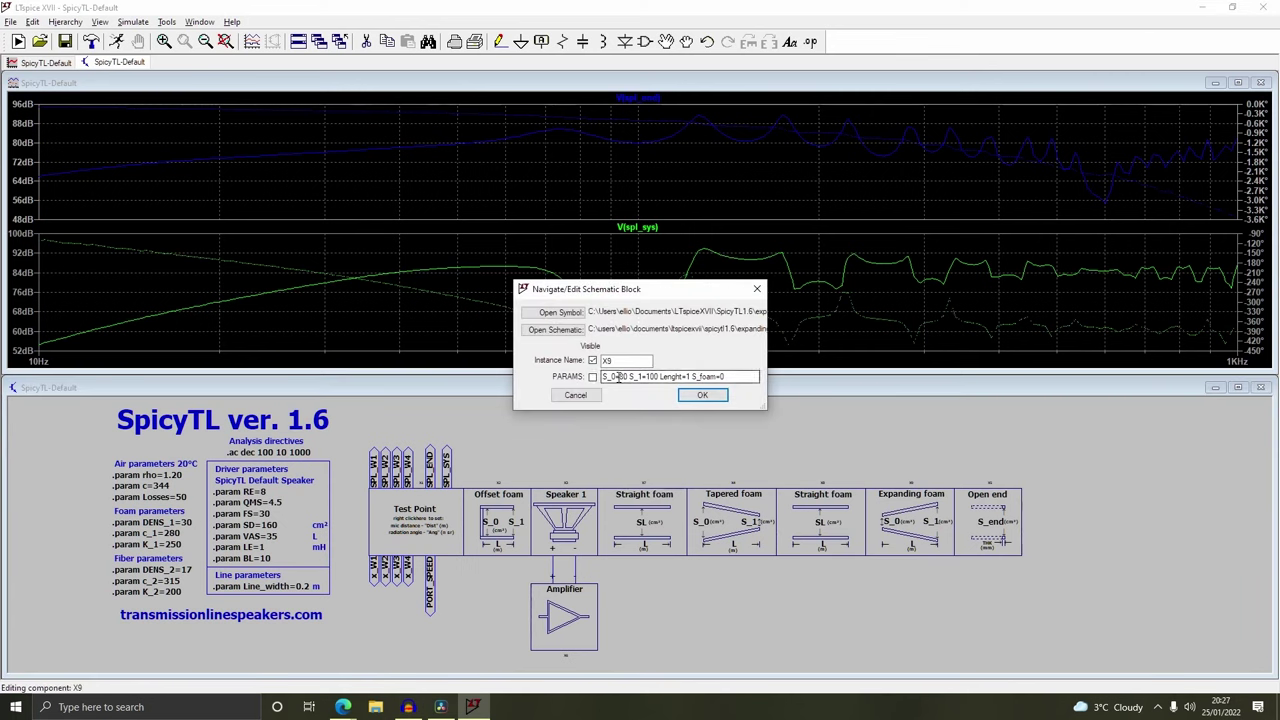
{"action": "left_click", "coordinate": [702, 395]}
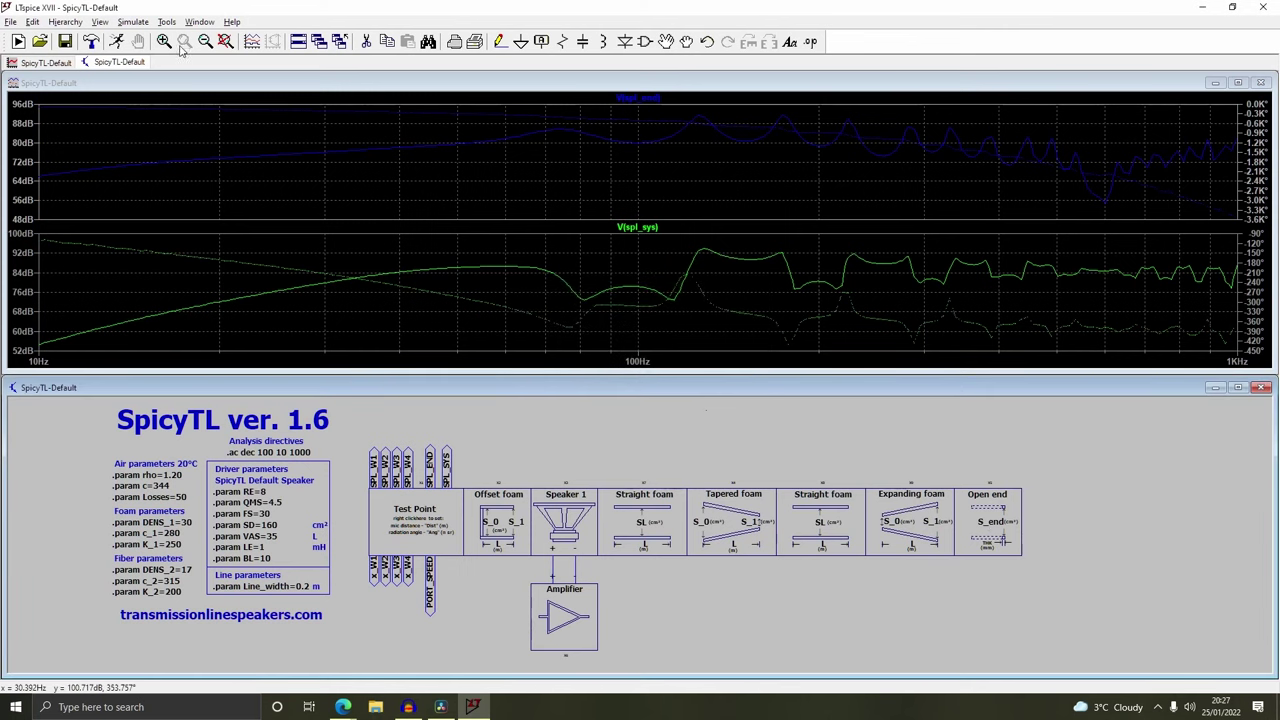
Rerun the simulation, review the Offset foam block's parameters, then run it again
{"action": "left_click", "coordinate": [116, 41]}
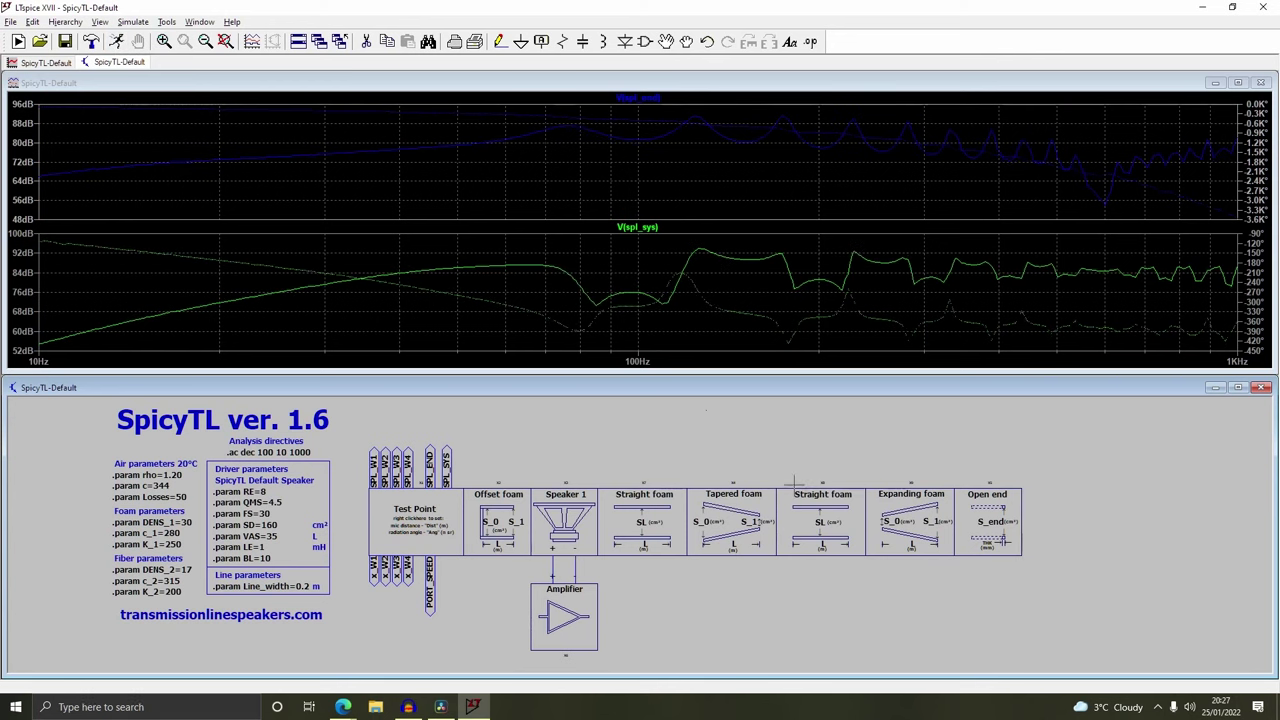
{"action": "right_click", "coordinate": [498, 518]}
{"action": "left_click", "coordinate": [749, 376]}
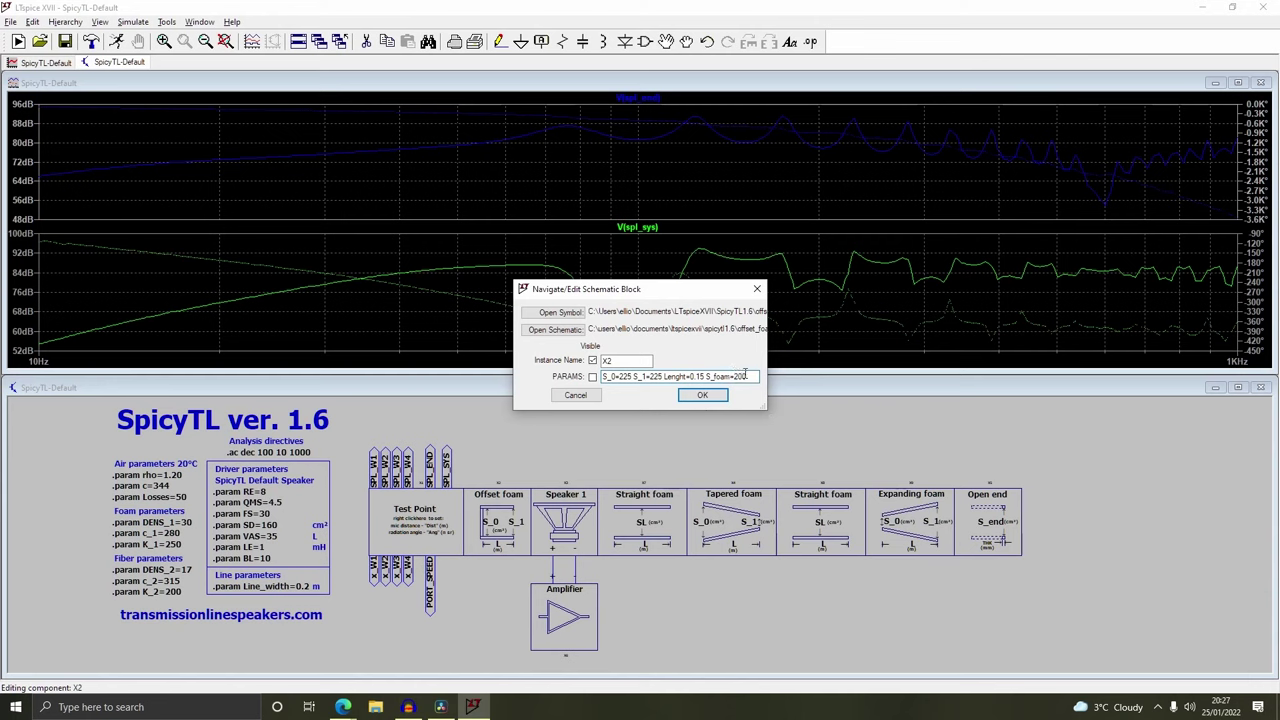
{"action": "left_click", "coordinate": [703, 396]}
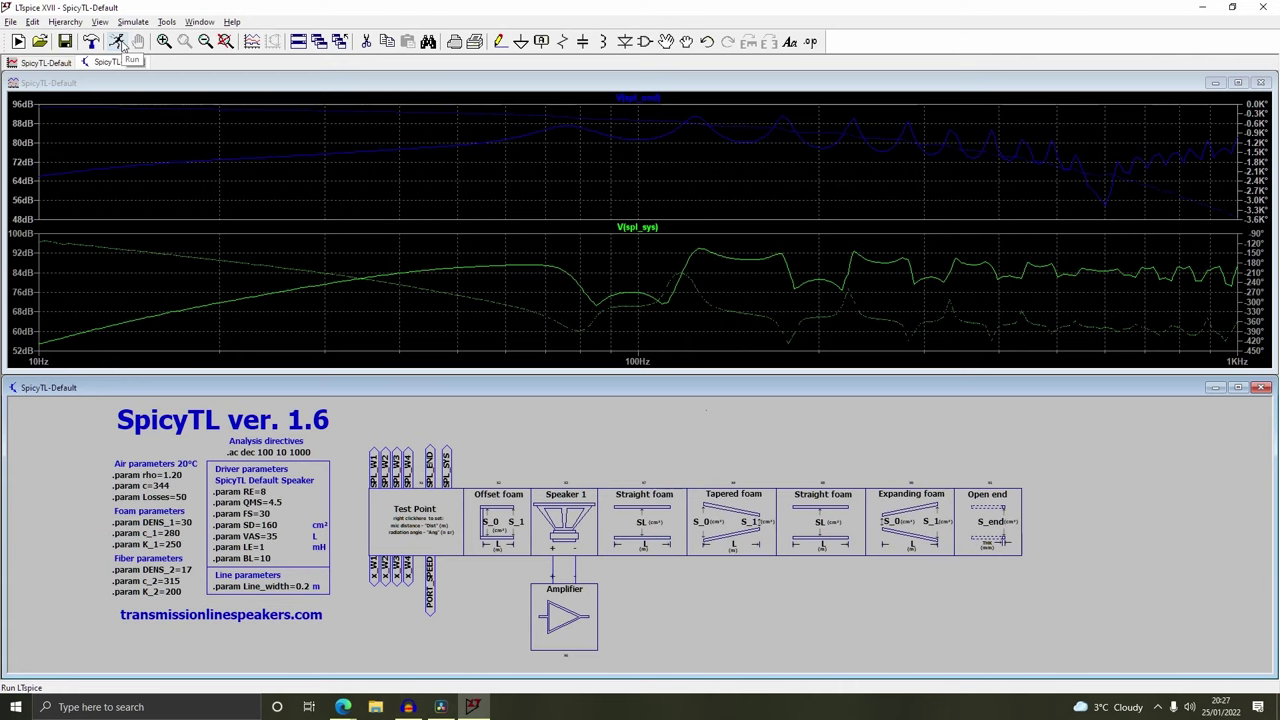
{"action": "left_click", "coordinate": [119, 45]}
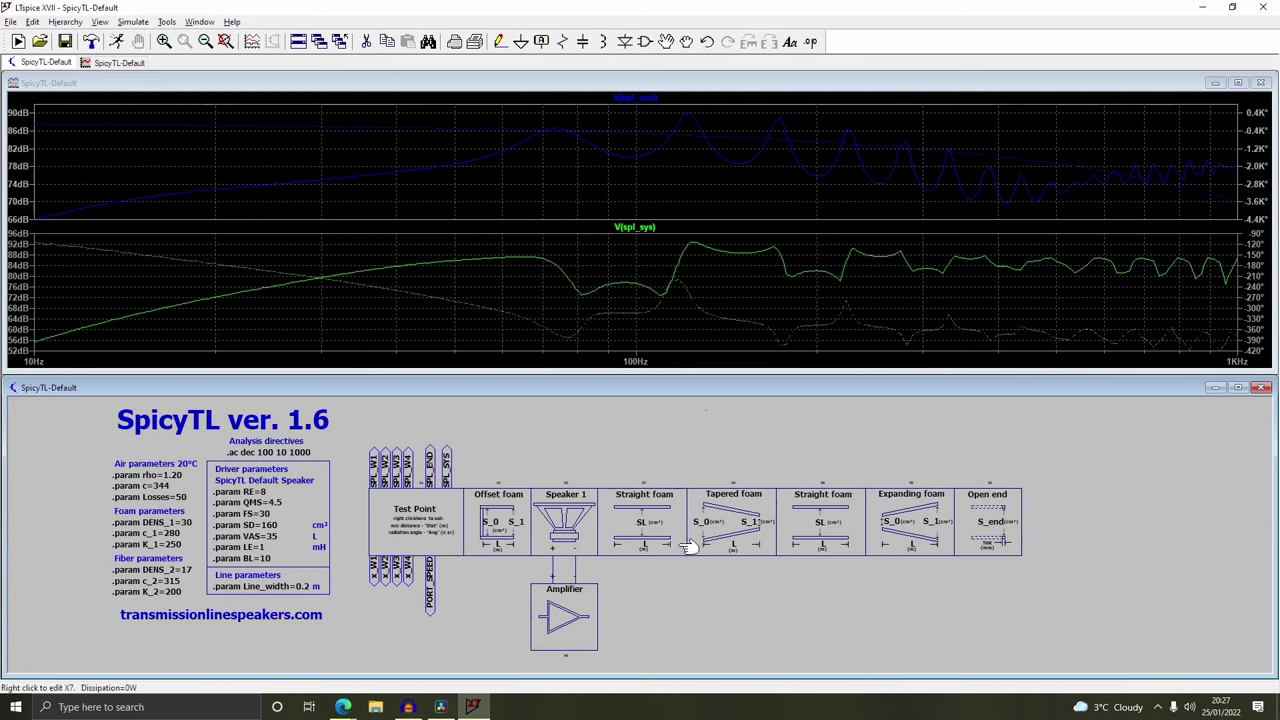
Change the Tapered foam block's Lenght from 1 to 0.042 and verify it
{"action": "right_click", "coordinate": [748, 516]}
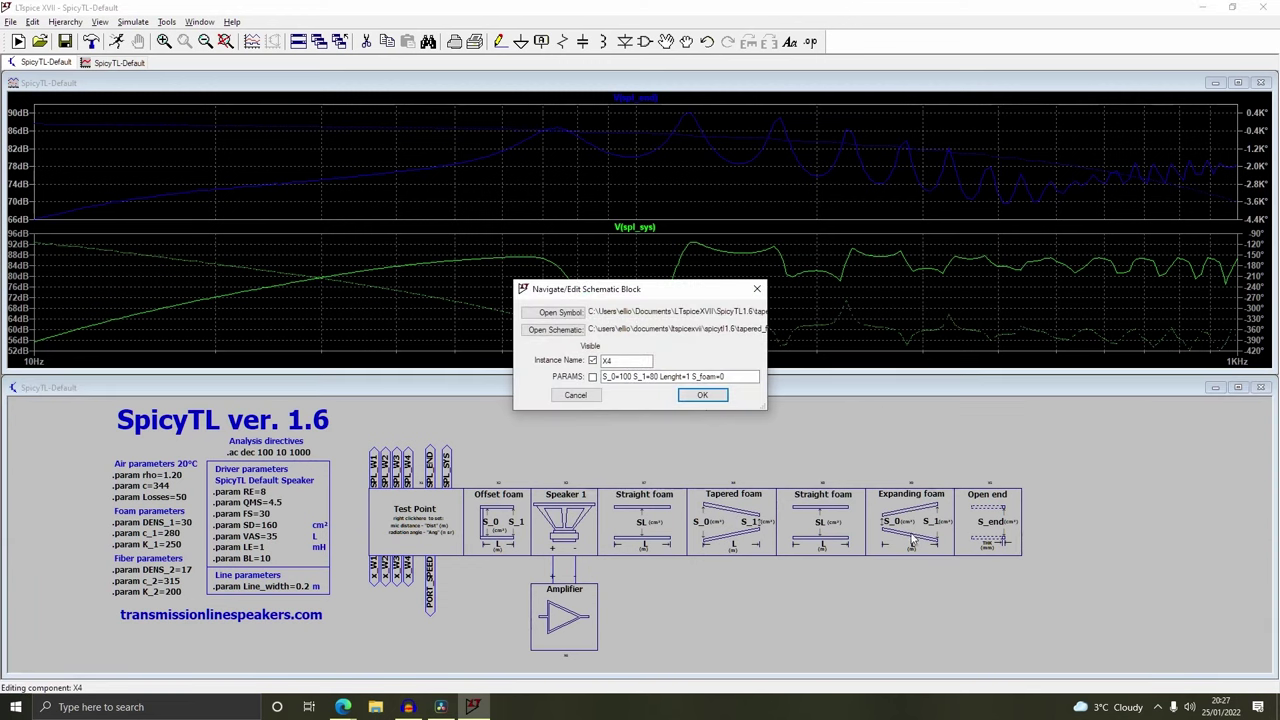
{"action": "left_click", "coordinate": [633, 376]}
{"action": "left_click", "coordinate": [689, 378]}
{"action": "type", "text": "0.0"}
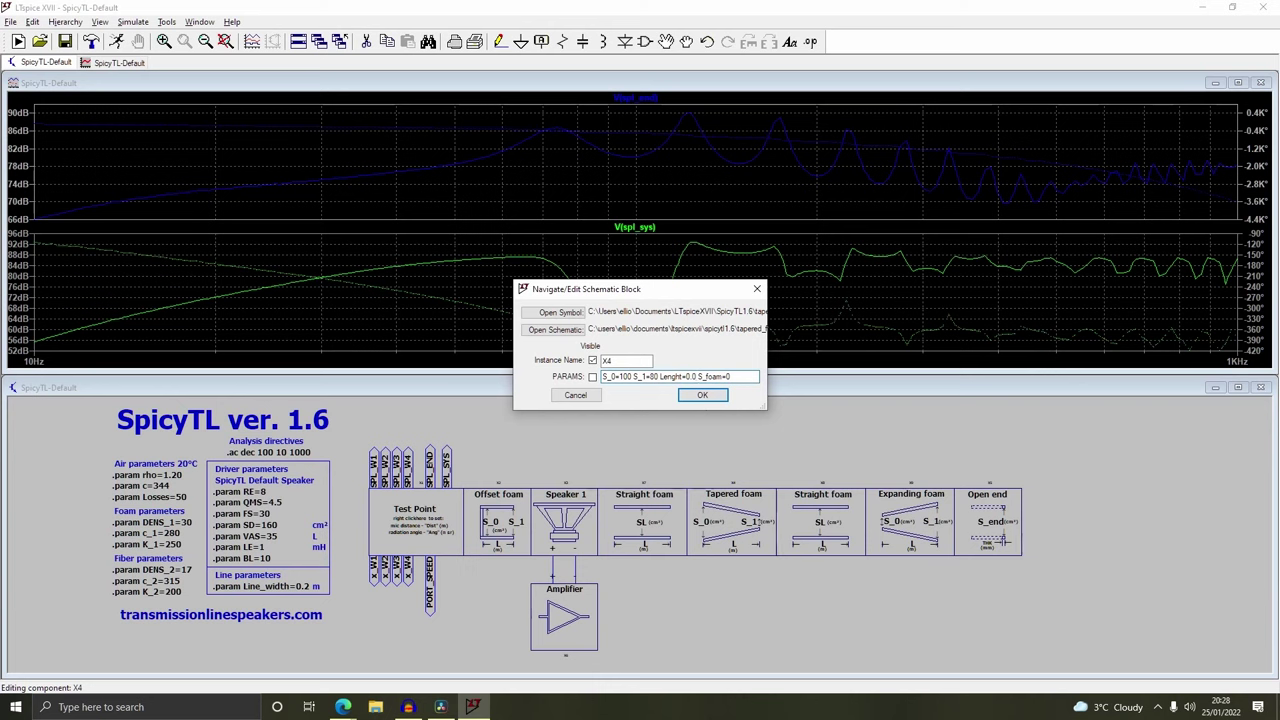
{"action": "type", "text": "42"}
{"action": "left_click", "coordinate": [703, 395]}
{"action": "right_click", "coordinate": [729, 507]}
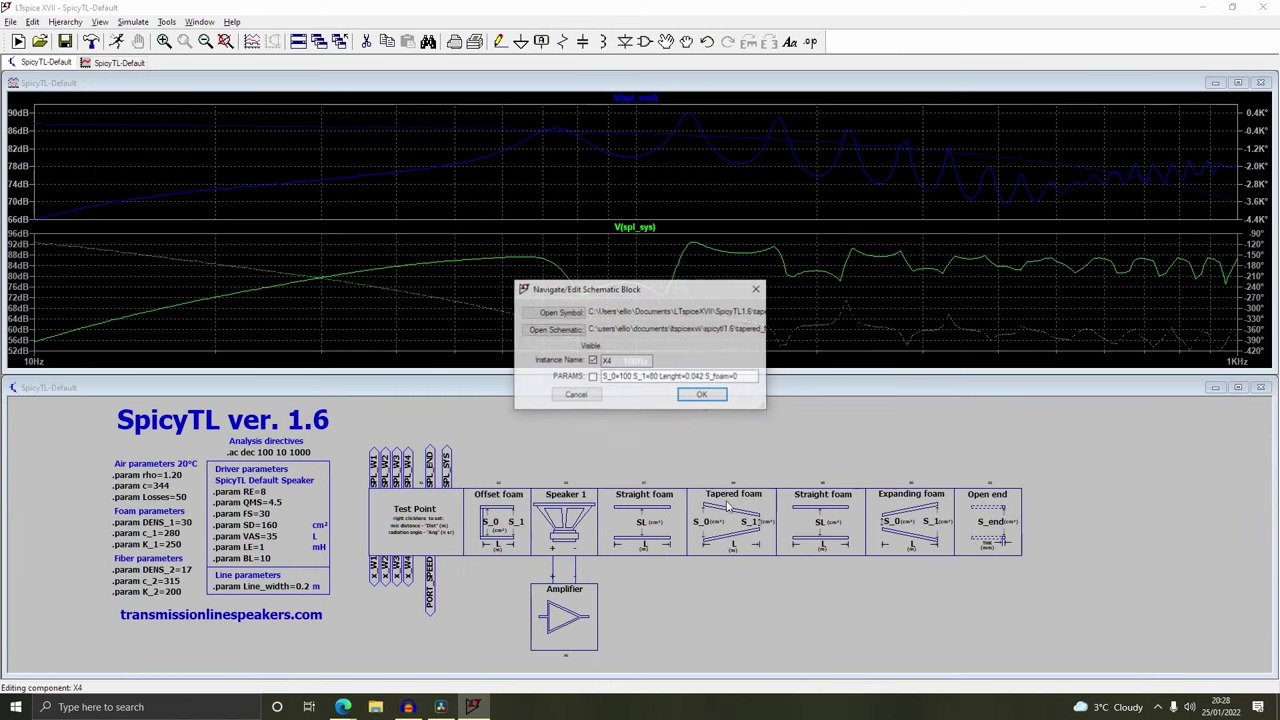
{"action": "left_click", "coordinate": [703, 395]}
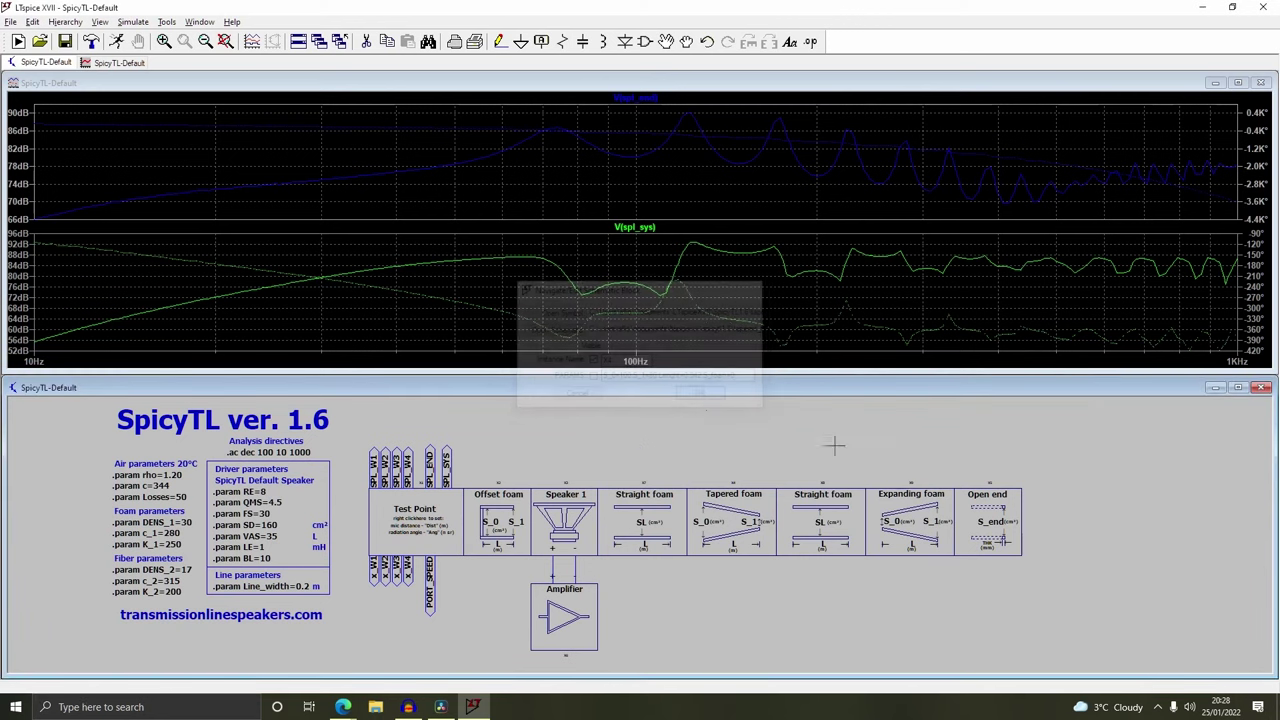
Change the Expanding foam block's Lenght to 0.042
{"action": "right_click", "coordinate": [908, 518]}
{"action": "left_click_drag", "start_coordinate": [693, 376], "coordinate": [687, 377]}
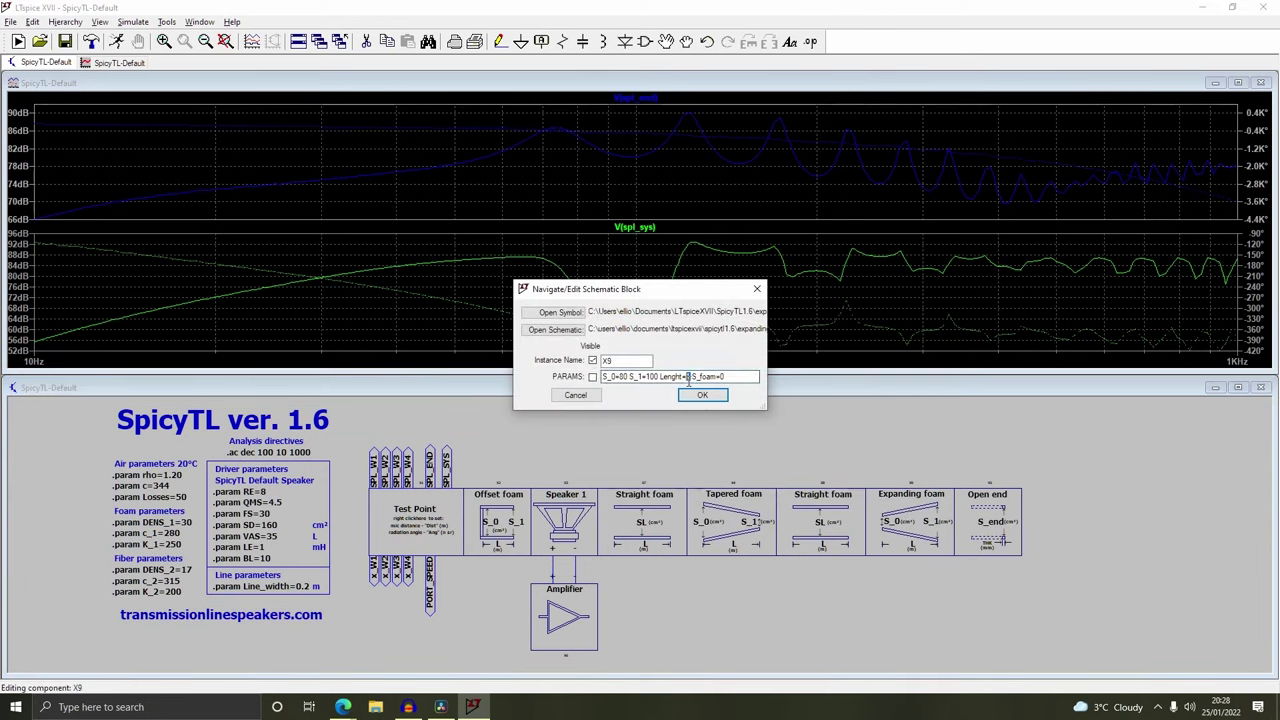
{"action": "type", "text": "0.042"}
{"action": "left_click", "coordinate": [703, 396]}
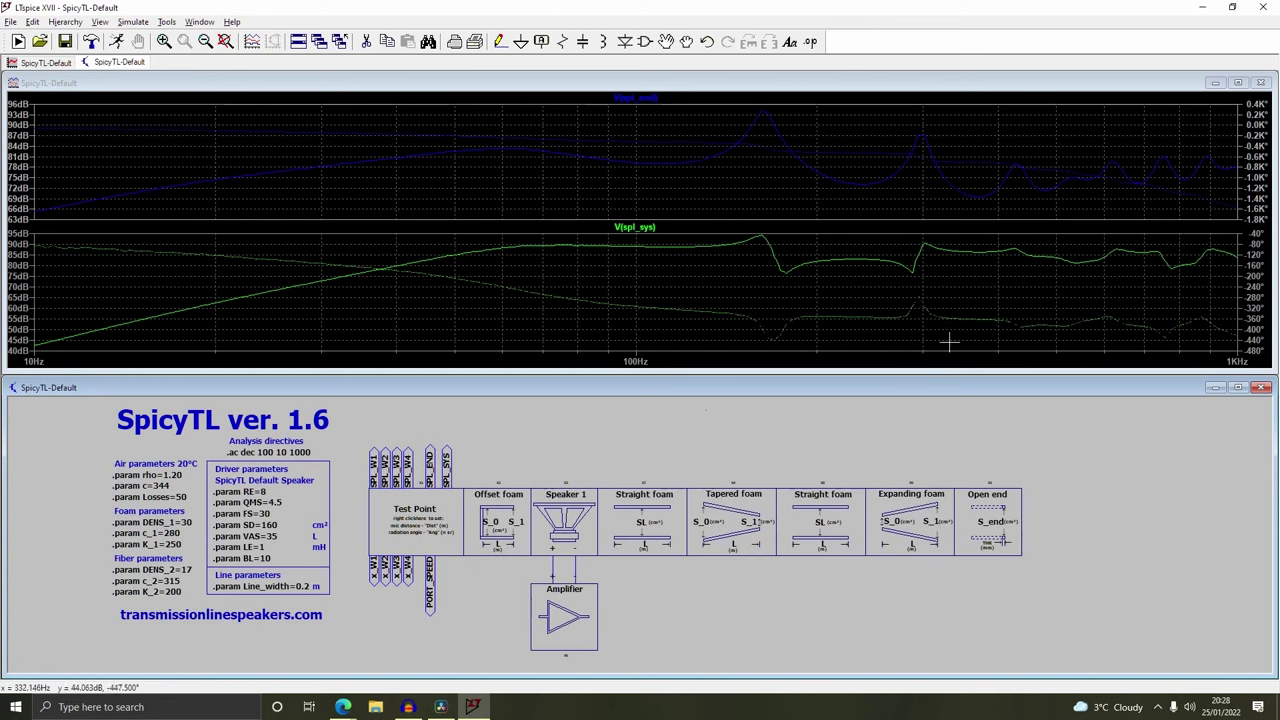
Change the Expanding foam block's S_0 from 80 to 60
{"action": "right_click", "coordinate": [926, 520]}
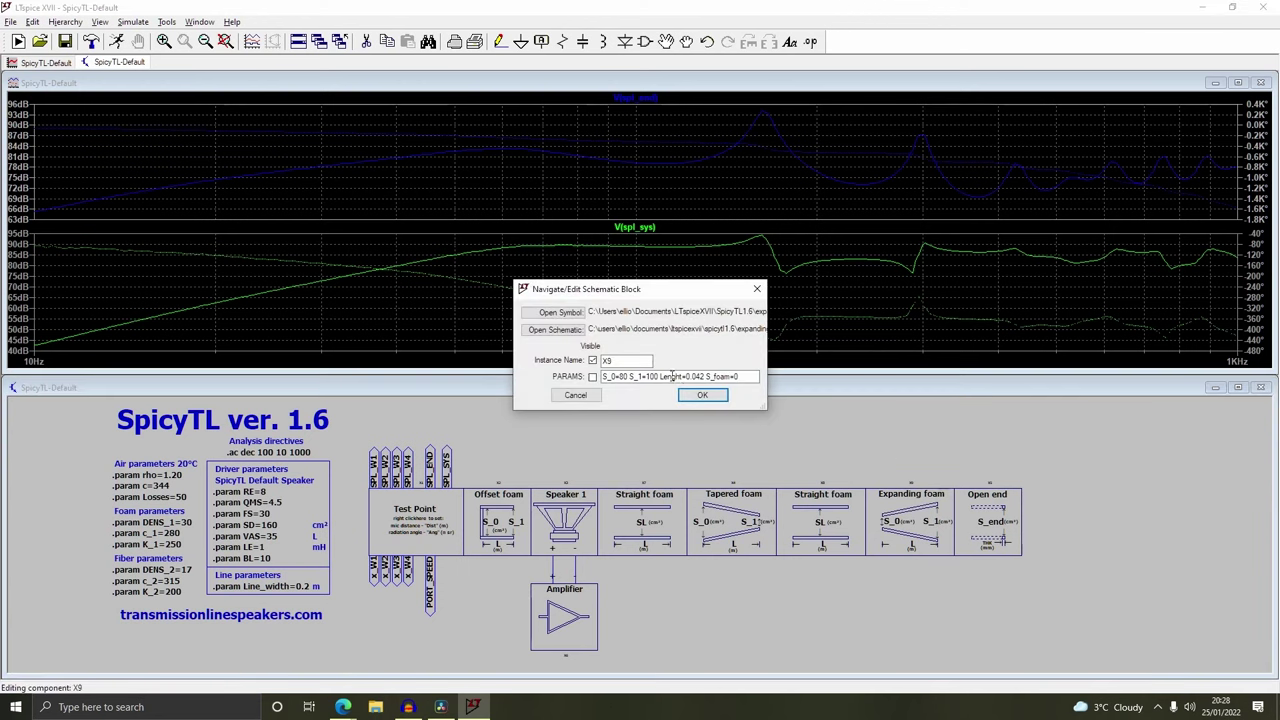
{"action": "double_click", "coordinate": [623, 377]}
{"action": "type", "text": "60"}
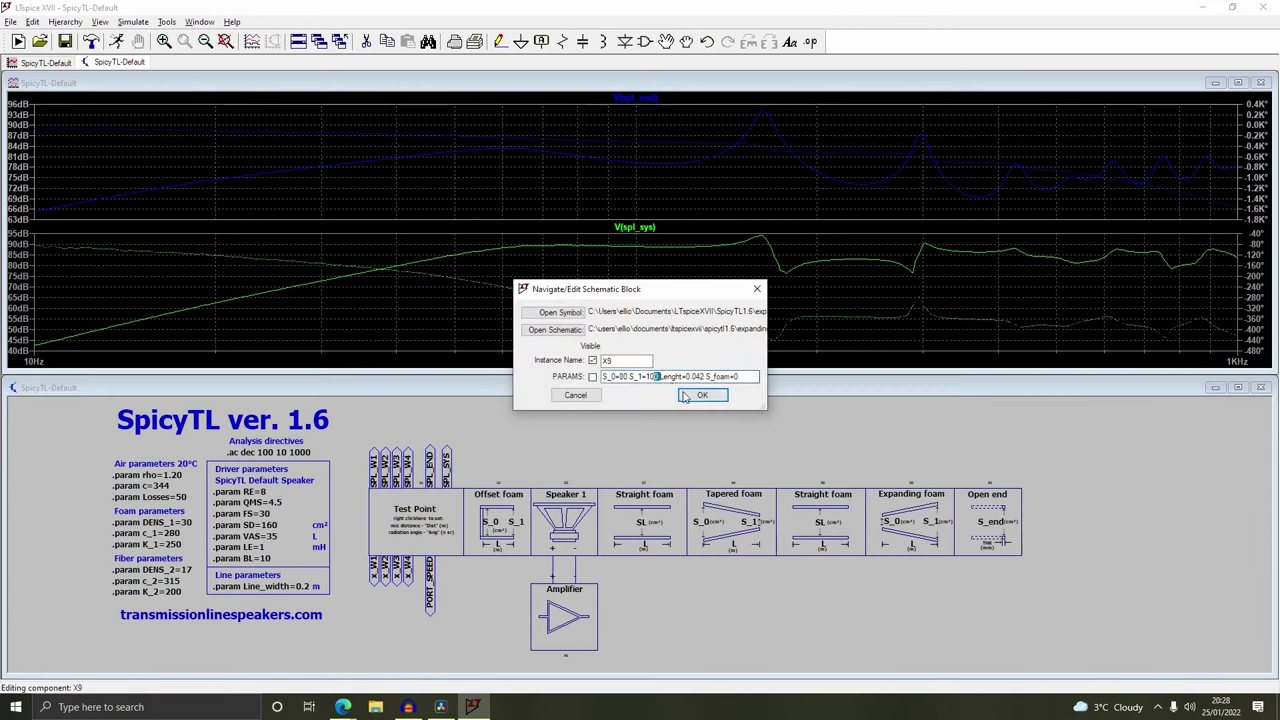
{"action": "left_click", "coordinate": [686, 396]}
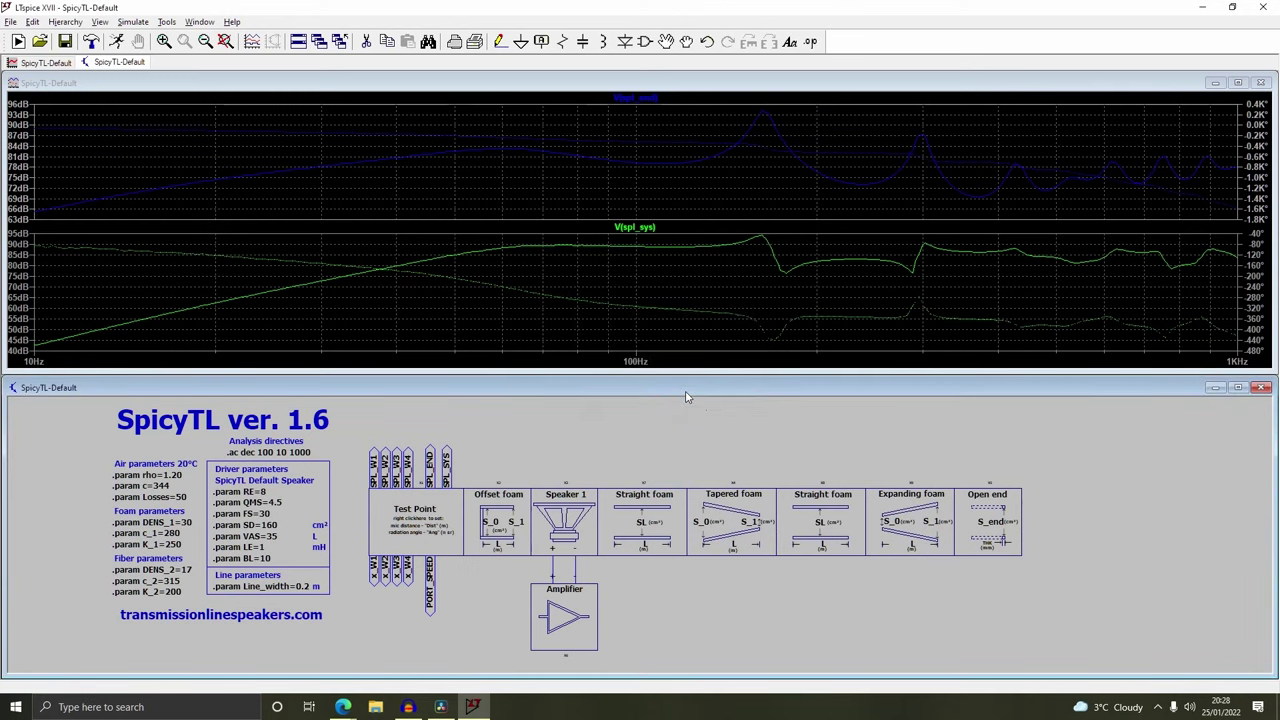
Replace the second Straight foam block X8's SL of 80 with 31.17
{"action": "right_click", "coordinate": [836, 516]}
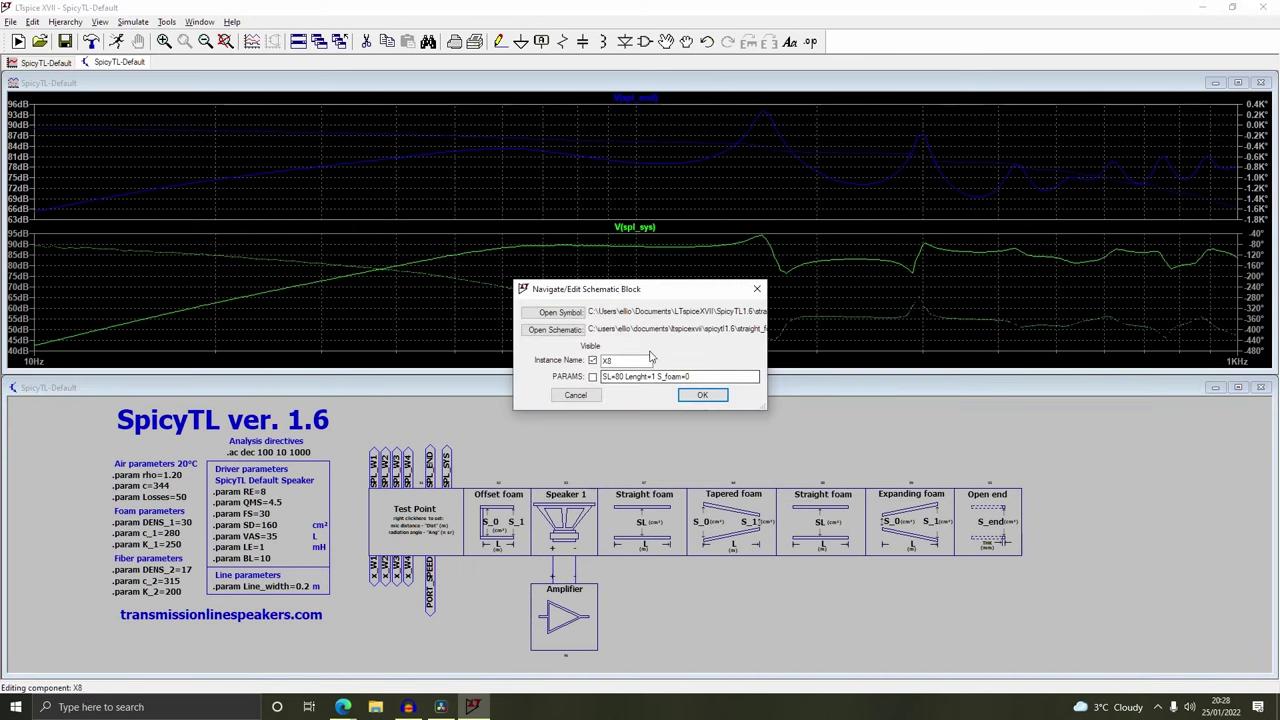
{"action": "double_click", "coordinate": [620, 376]}
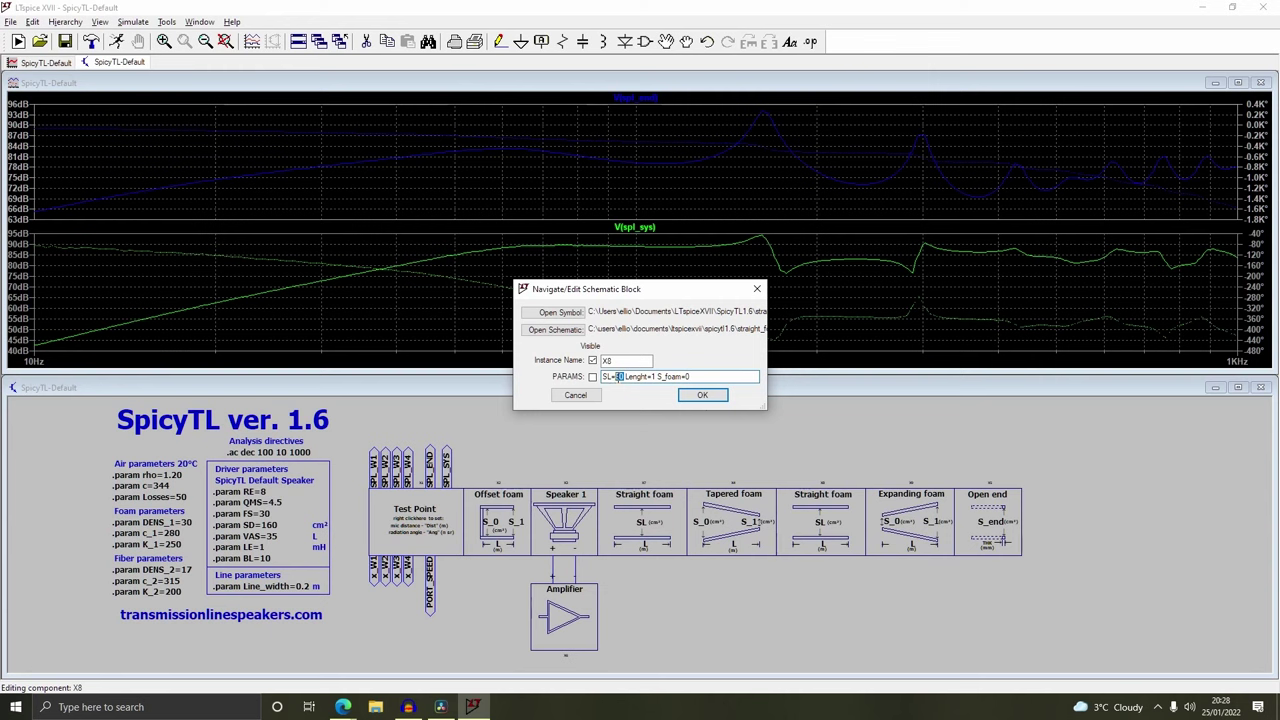
{"action": "type", "text": "31.17"}
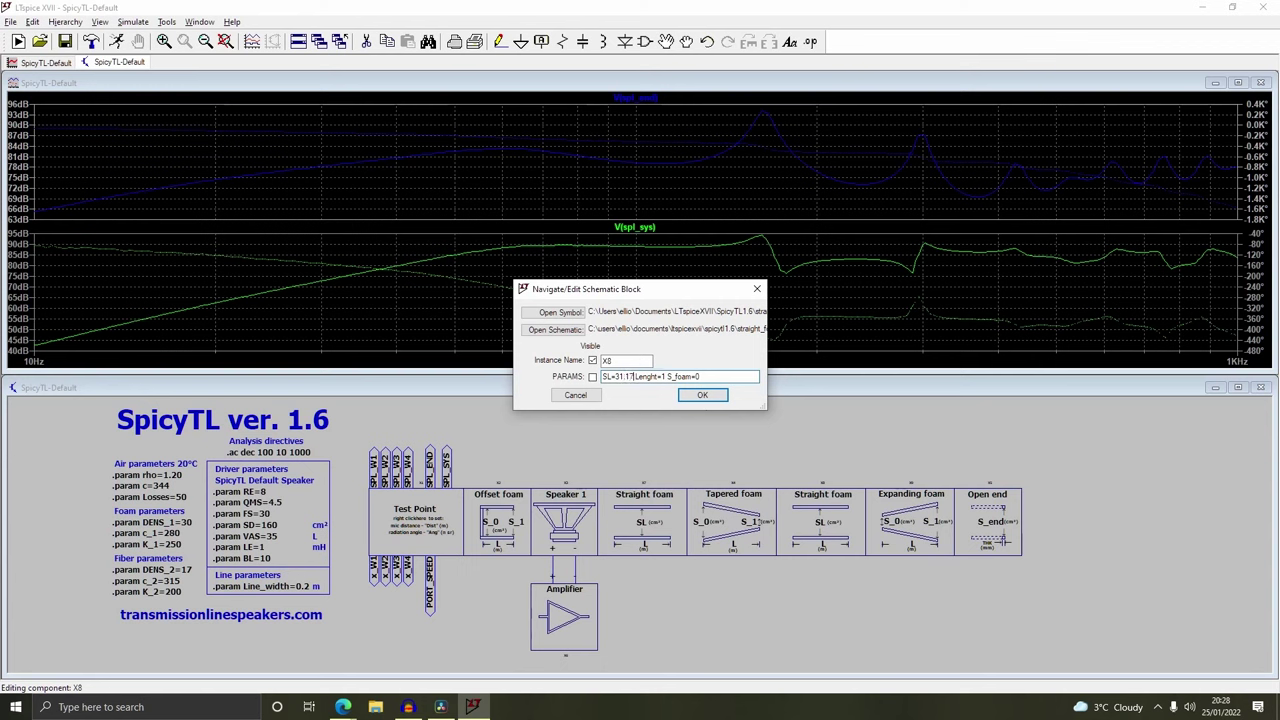
{"action": "left_click", "coordinate": [703, 396]}
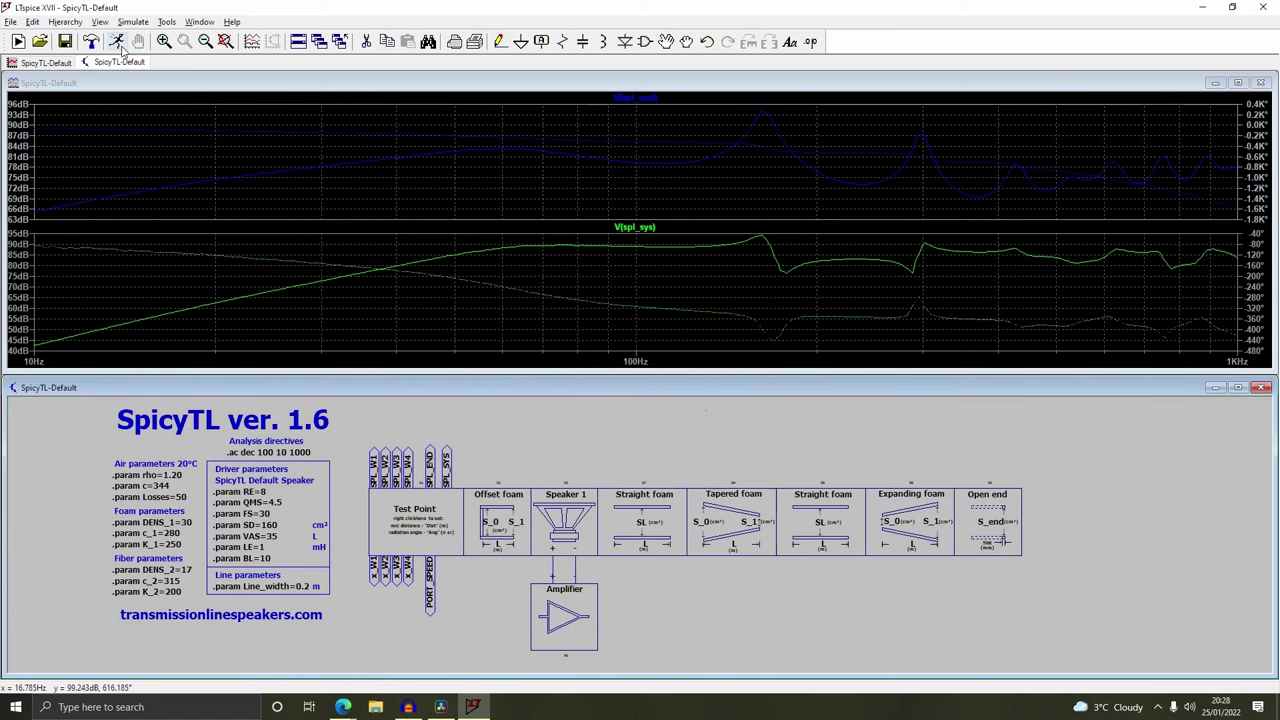
Rerun the simulation, then set tapered foam S_1 and expanding foam S_0 to 31.17
{"action": "left_click", "coordinate": [116, 41]}
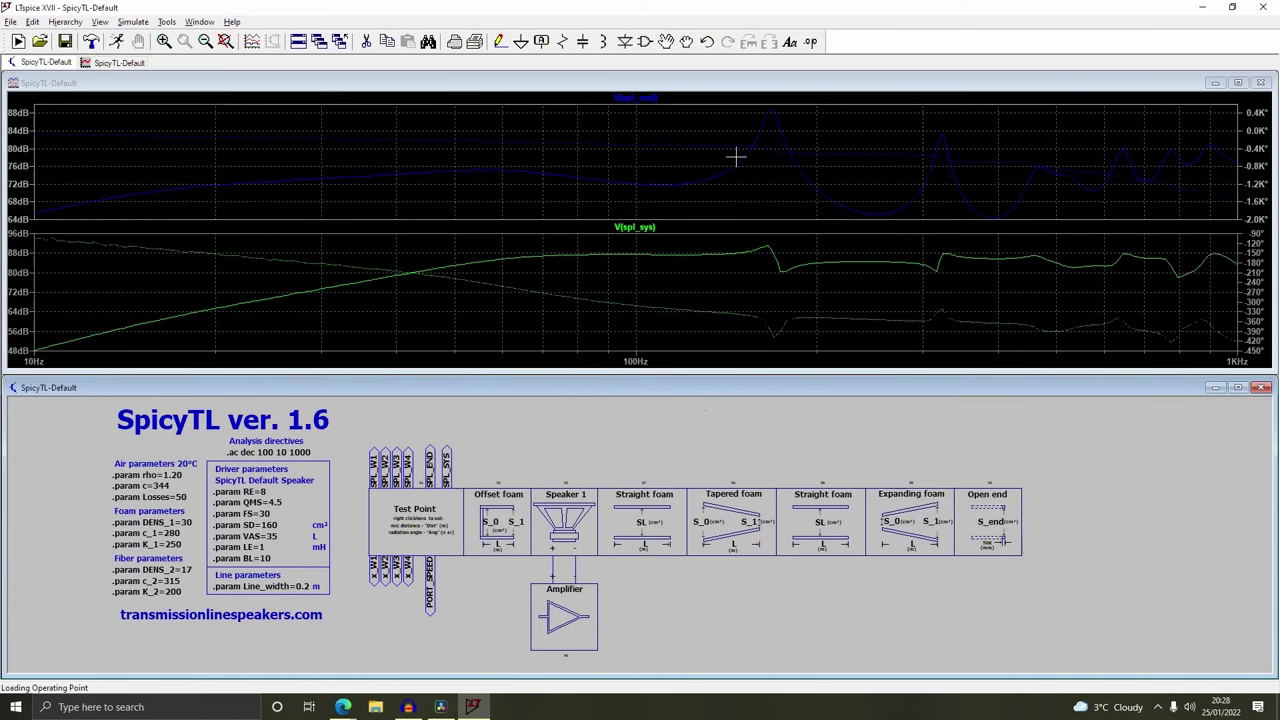
{"action": "right_click", "coordinate": [760, 521]}
{"action": "left_click_drag", "start_coordinate": [649, 377], "coordinate": [657, 377]}
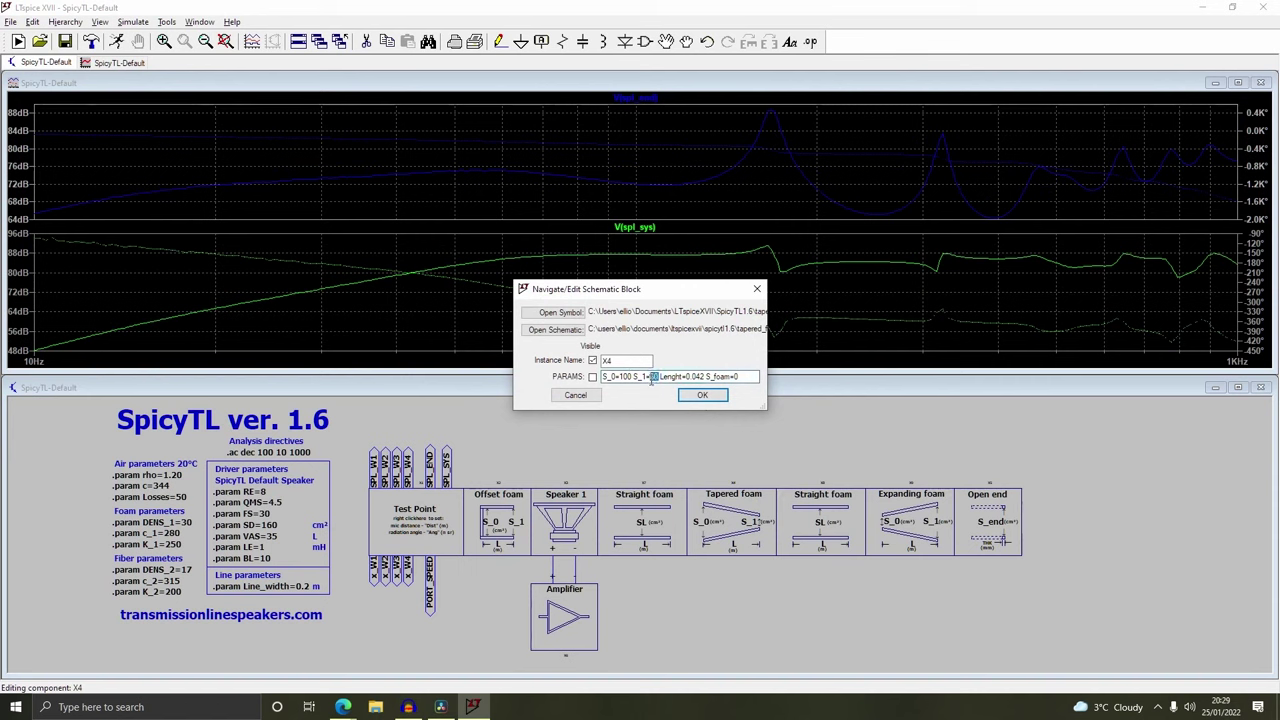
{"action": "type", "text": "31.17"}
{"action": "left_click", "coordinate": [702, 395]}
{"action": "right_click", "coordinate": [895, 522]}
{"action": "left_click", "coordinate": [697, 377]}
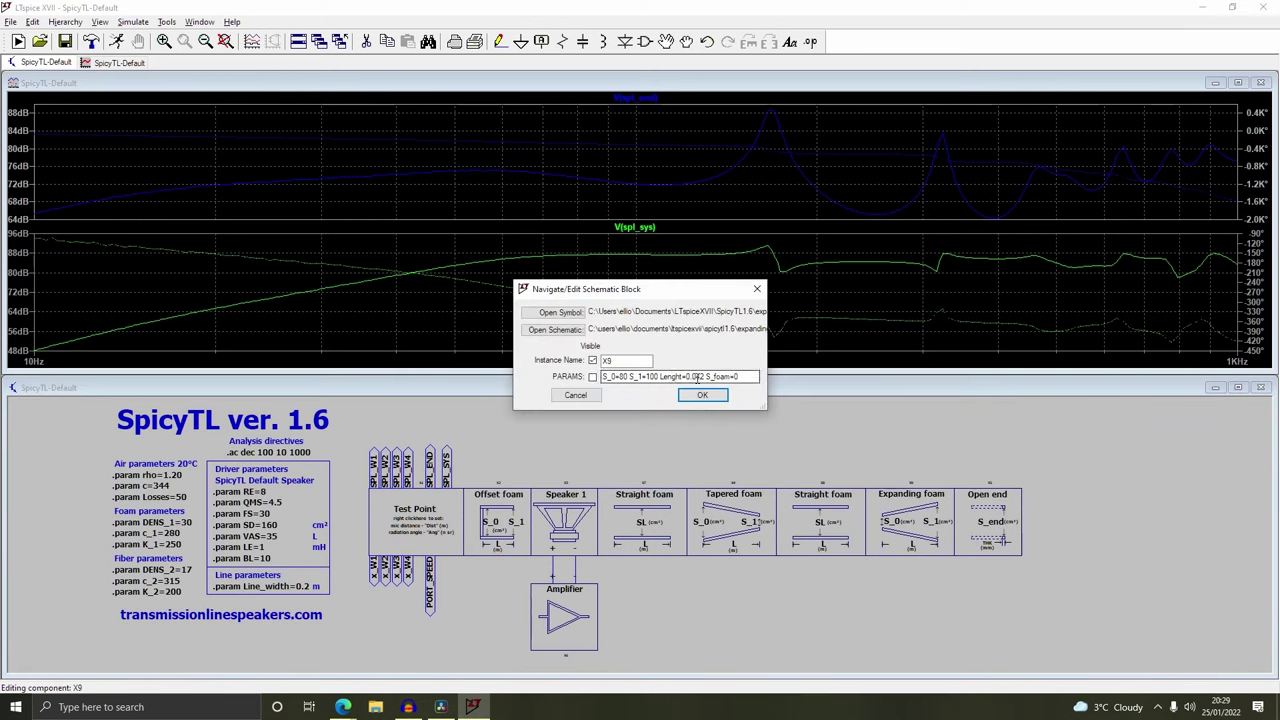
{"action": "double_click", "coordinate": [620, 377]}
{"action": "type", "text": "31.17"}
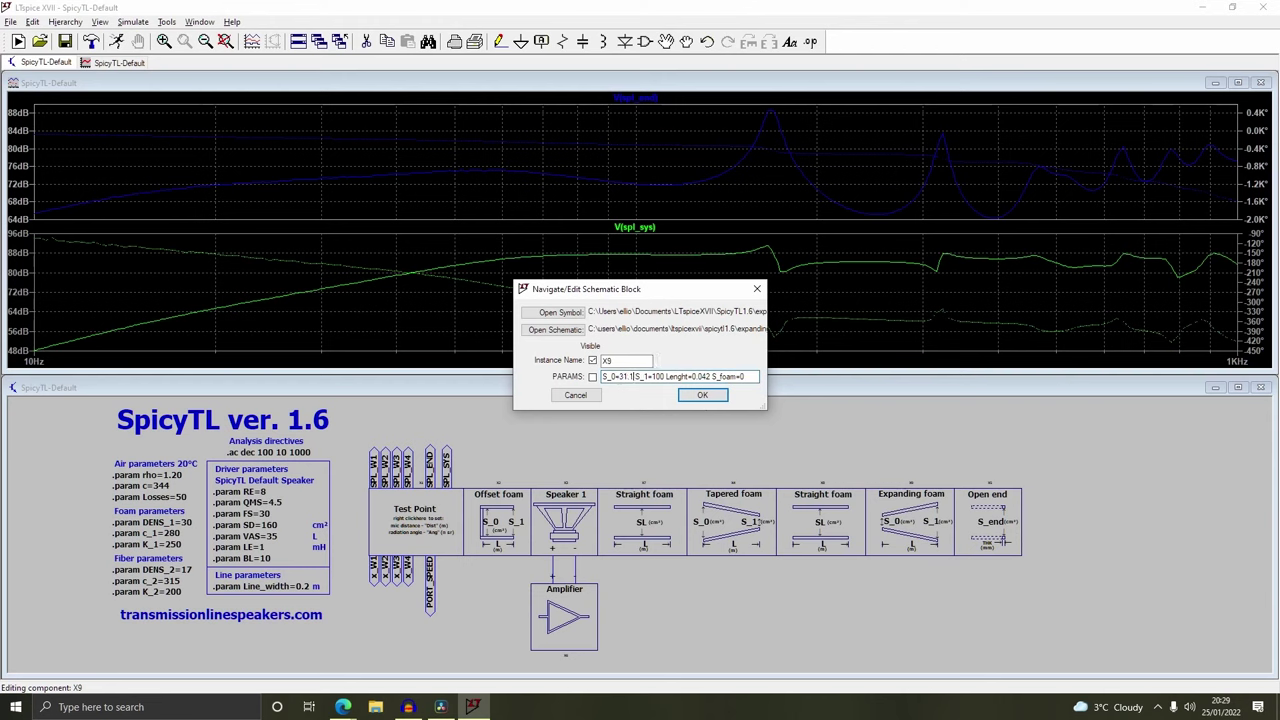
{"action": "left_click", "coordinate": [686, 398]}
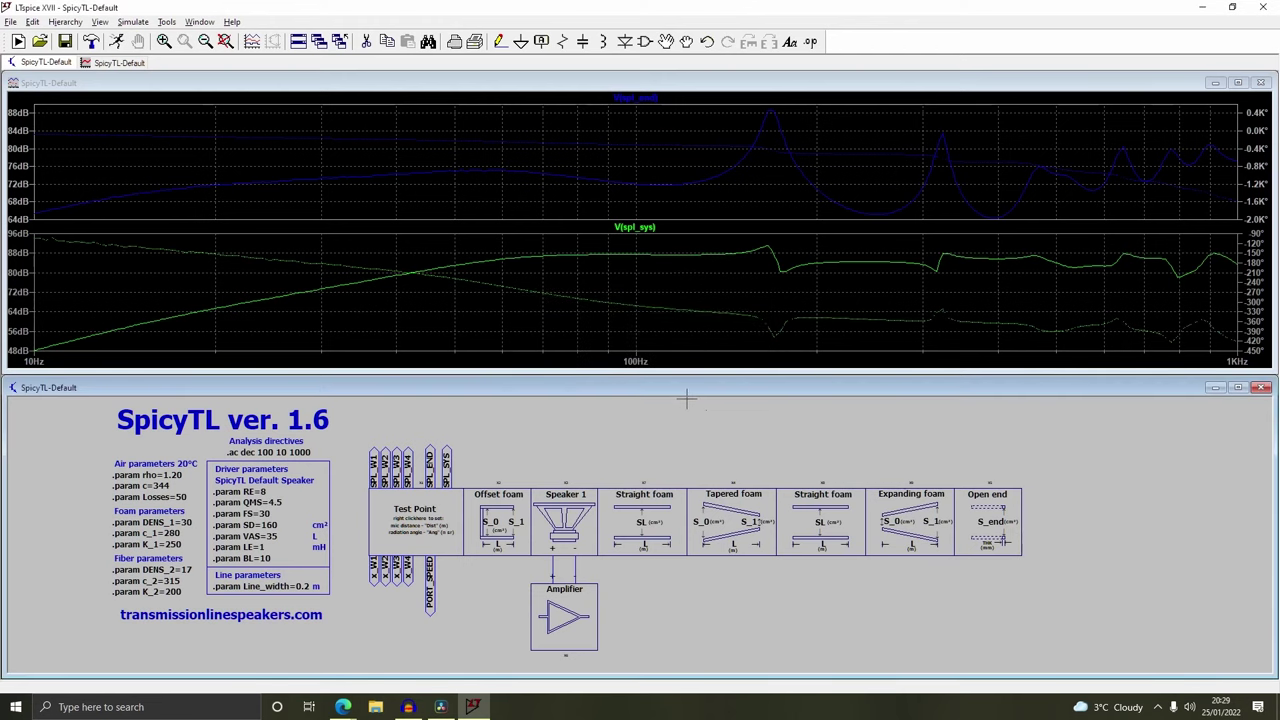
Set tapered foam S_0 to 246 and expanding foam S_1 to 50, then review X7
{"action": "right_click", "coordinate": [742, 515]}
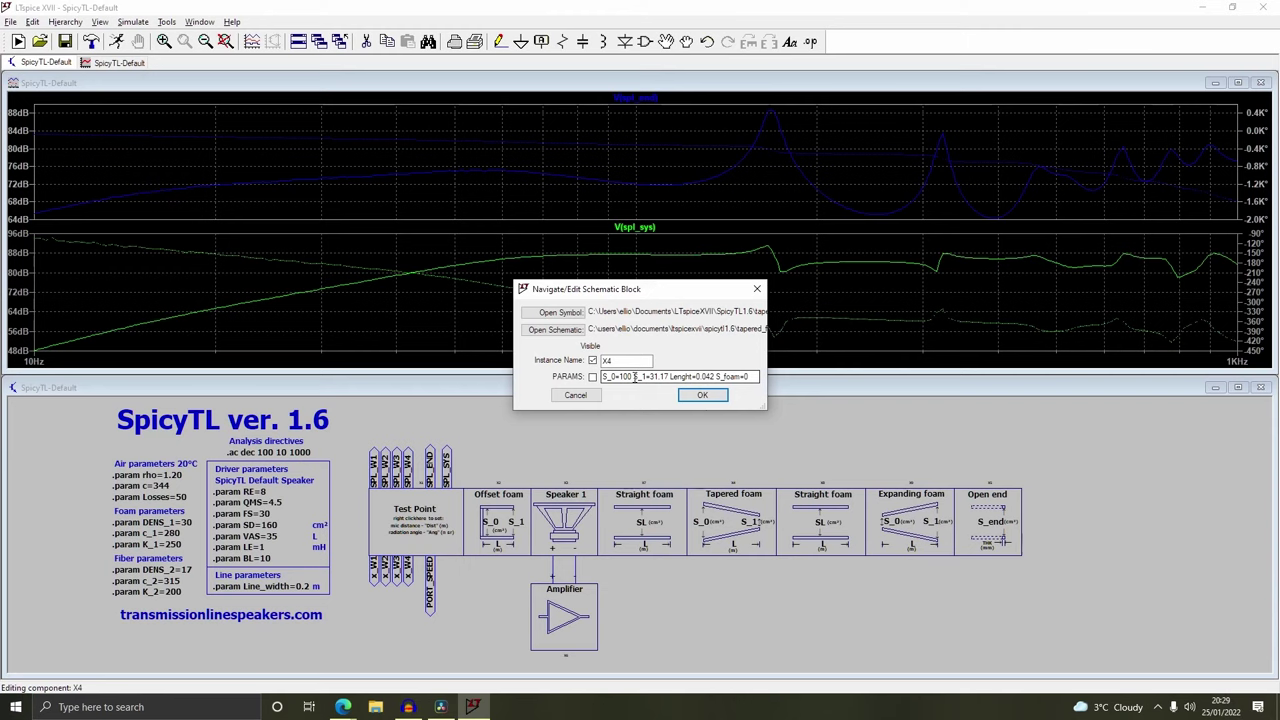
{"action": "left_click_drag", "start_coordinate": [634, 377], "coordinate": [629, 377]}
{"action": "type", "text": "246"}
{"action": "key", "text": "Return"}
{"action": "right_click", "coordinate": [915, 525]}
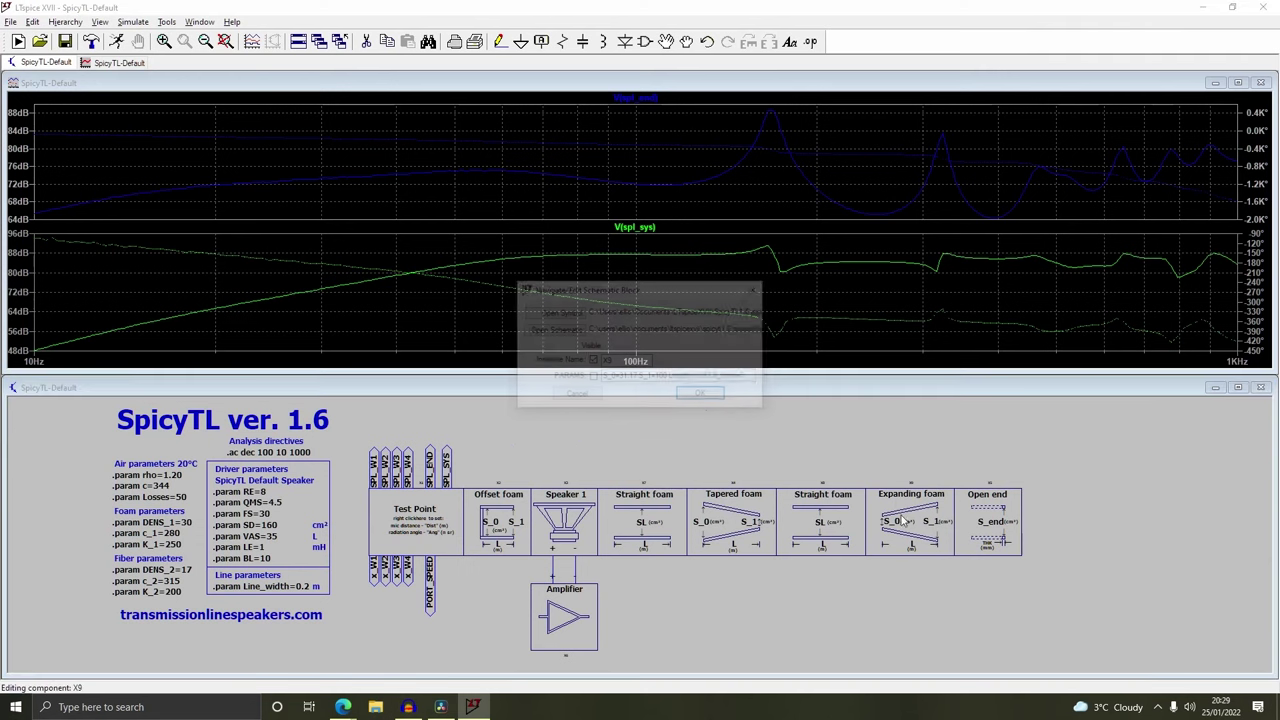
{"action": "left_click", "coordinate": [670, 376]}
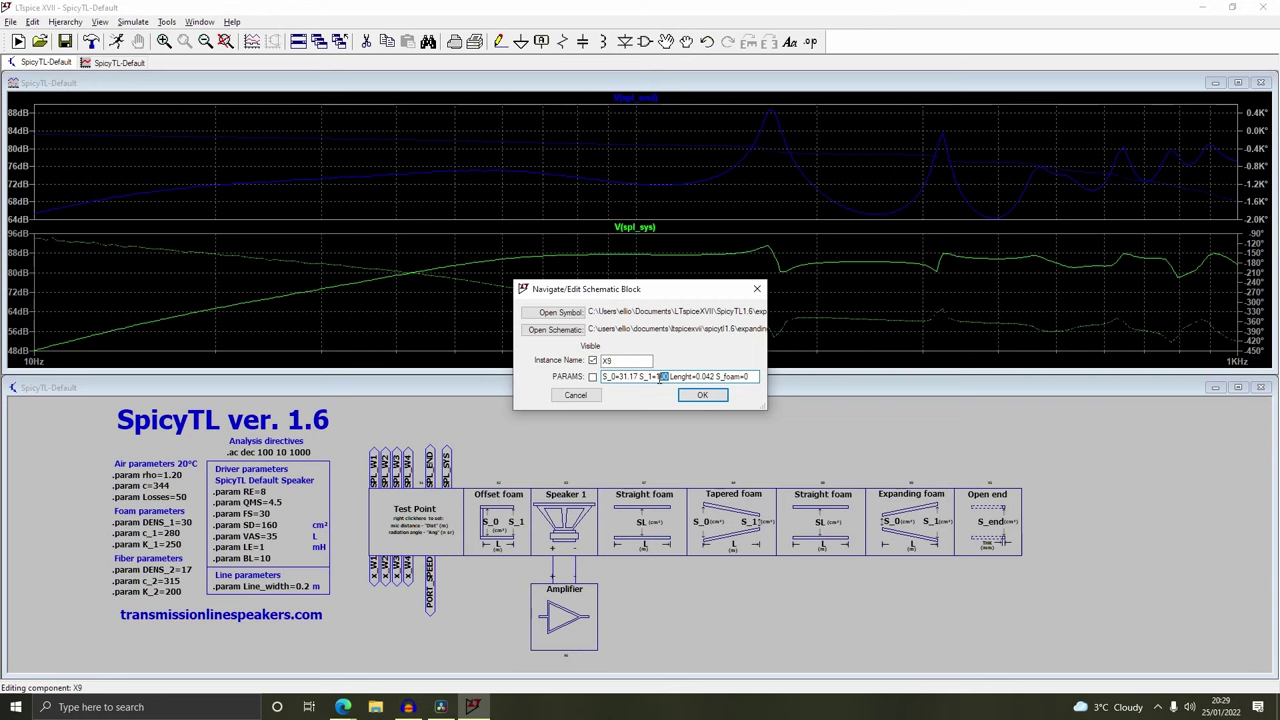
{"action": "type", "text": "50"}
{"action": "left_click", "coordinate": [702, 395]}
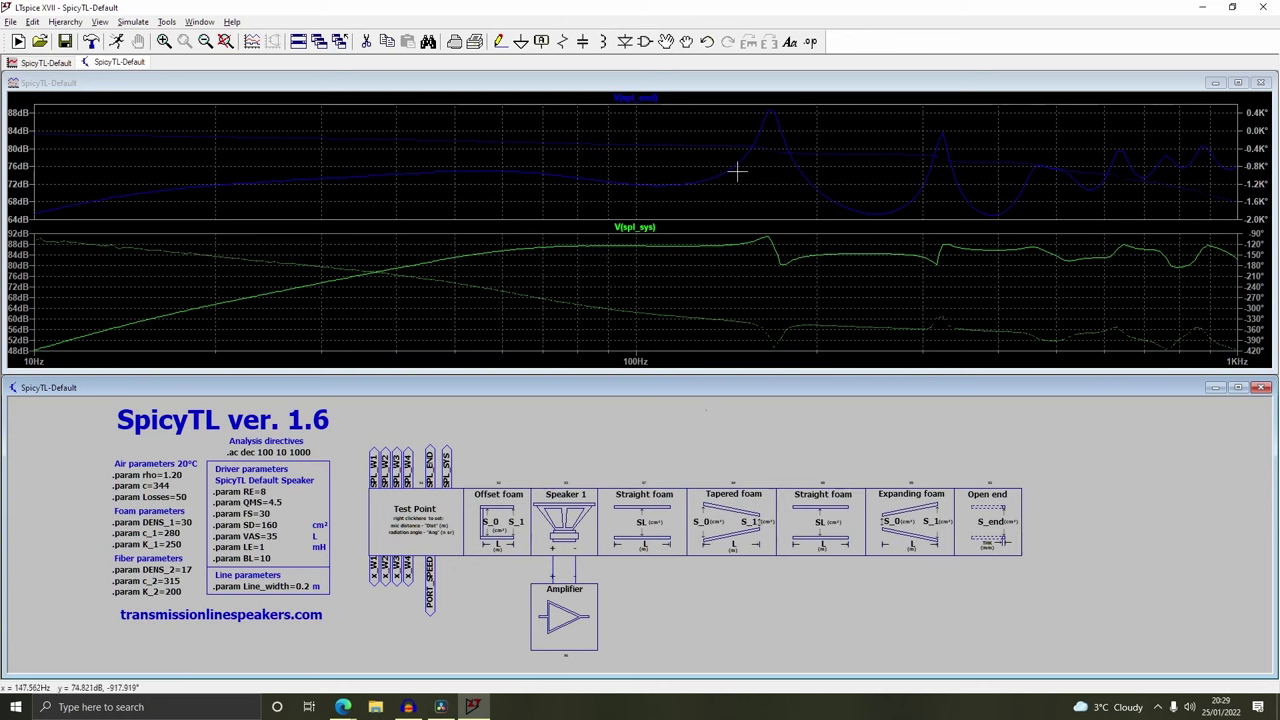
{"action": "right_click", "coordinate": [645, 505]}
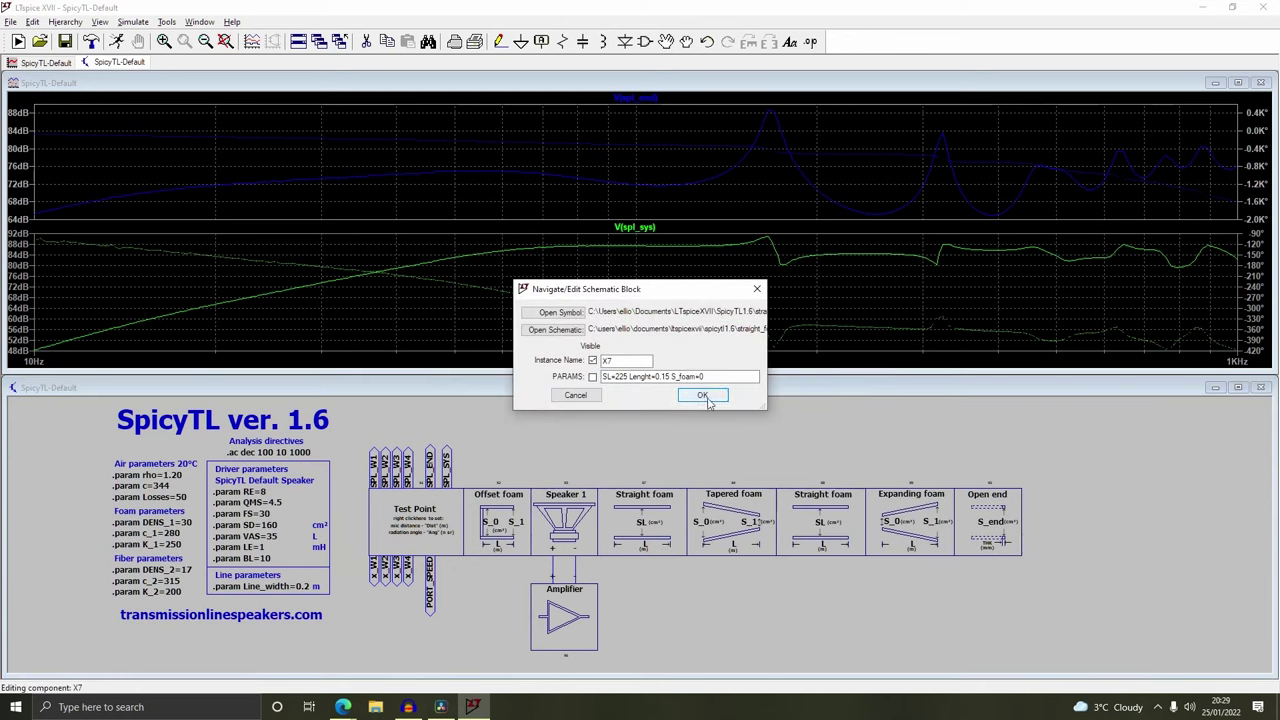
{"action": "left_click", "coordinate": [704, 396]}
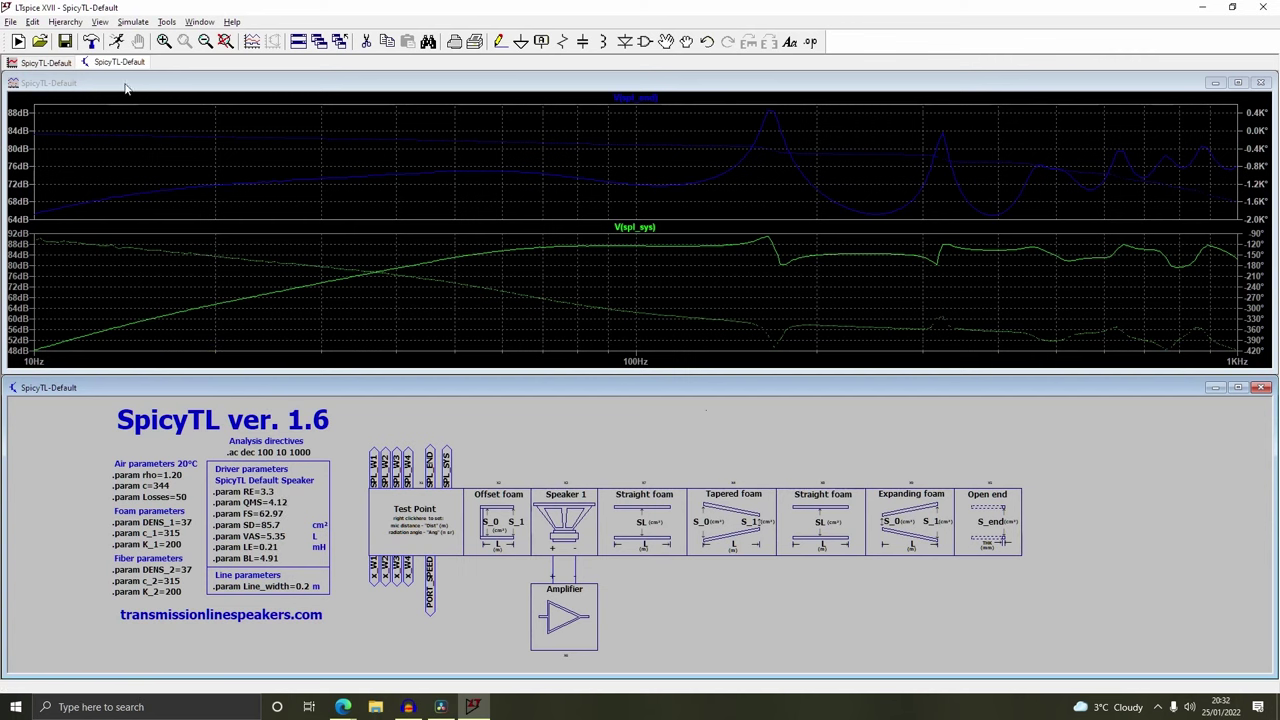
Rerun the simulation with the new driver parameters
{"action": "left_click", "coordinate": [116, 41]}
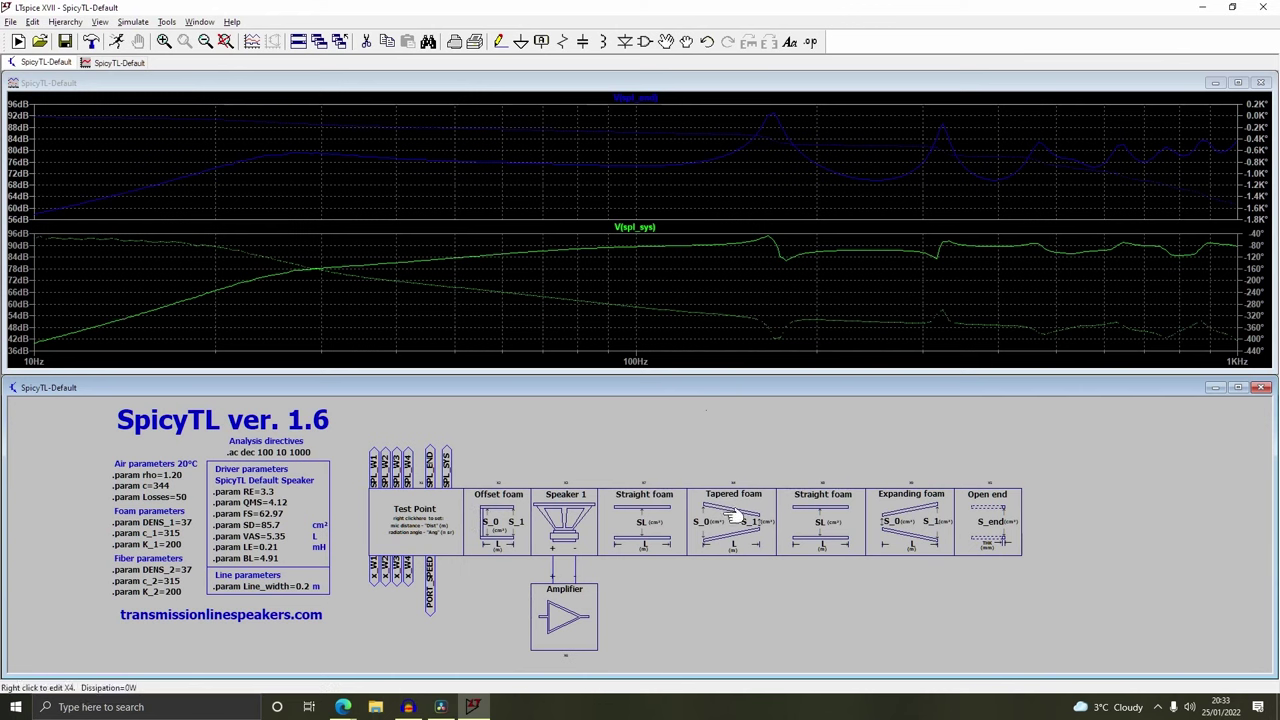
Look over the Expanding foam and X8 parameters without changing them
{"action": "right_click", "coordinate": [900, 520]}
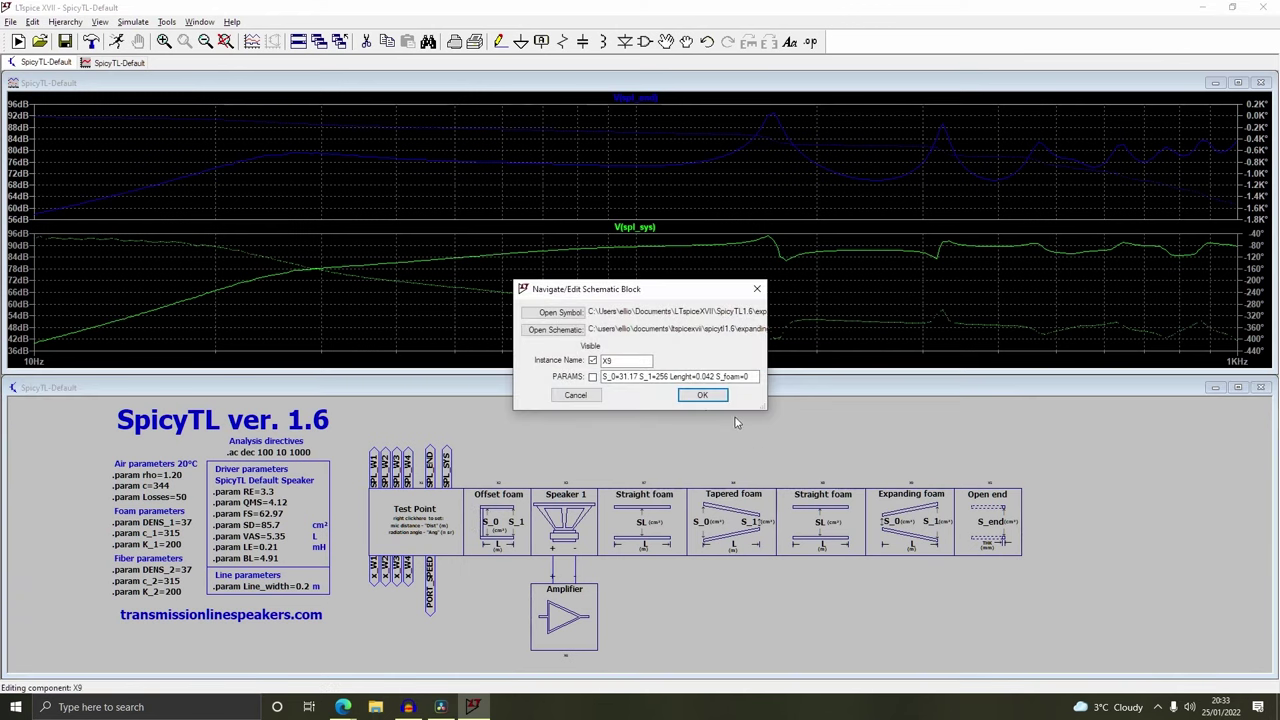
{"action": "left_click", "coordinate": [704, 400]}
{"action": "right_click", "coordinate": [852, 518]}
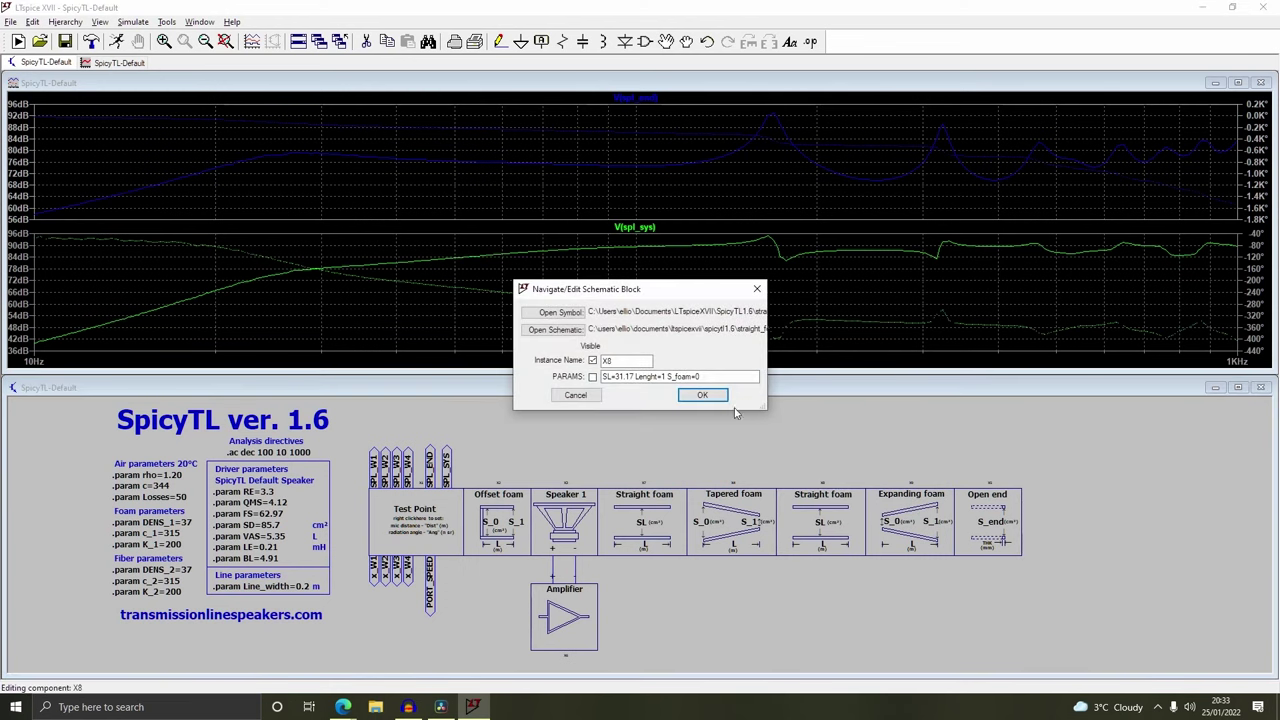
{"action": "left_click", "coordinate": [663, 377]}
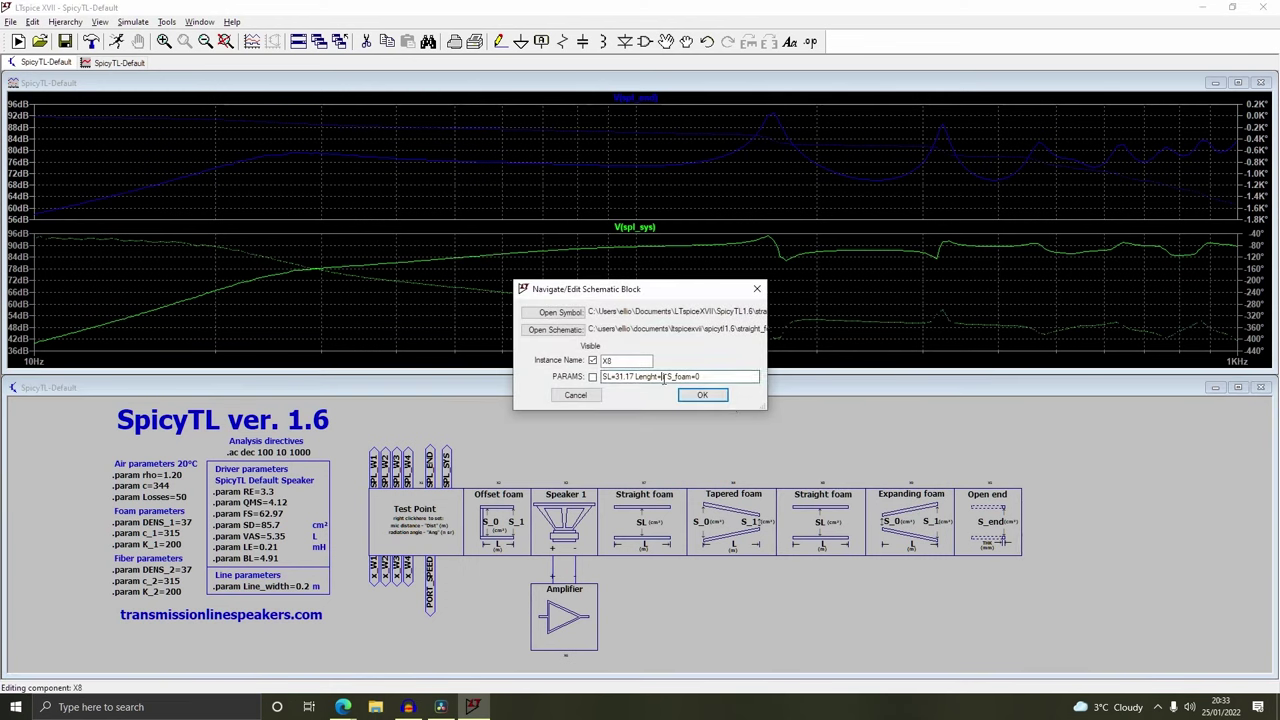
{"action": "left_click", "coordinate": [695, 397]}
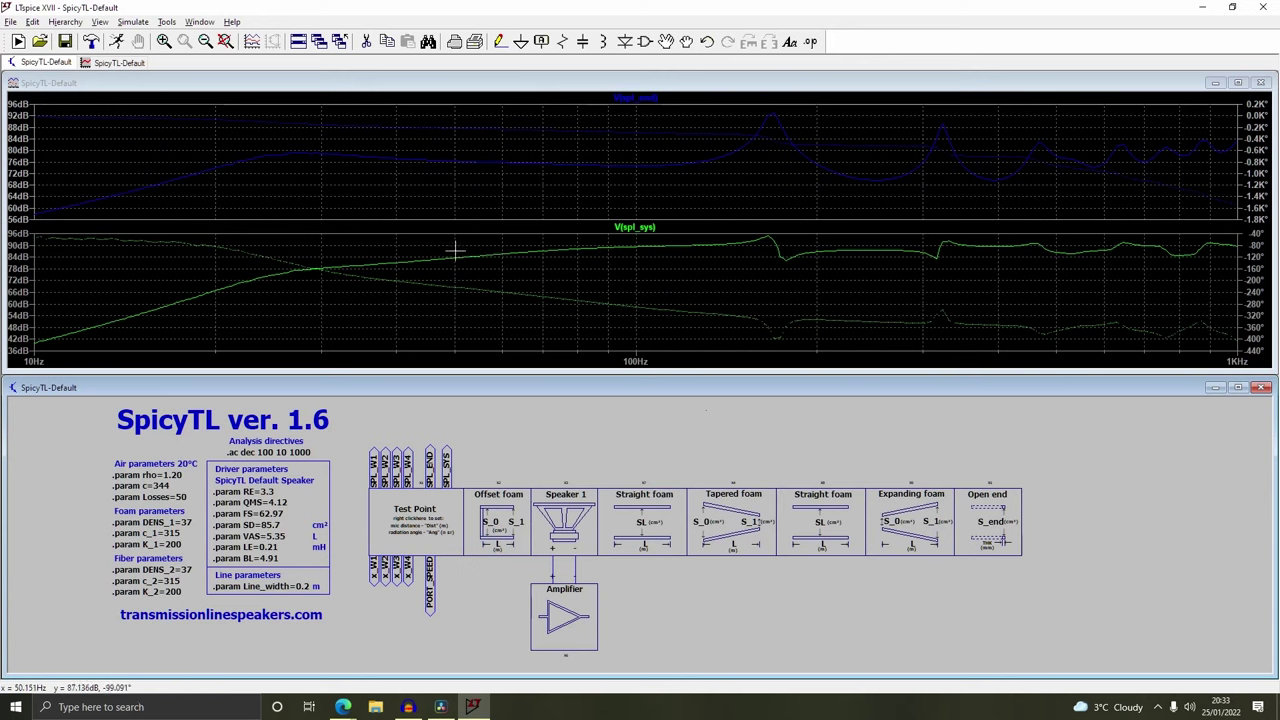
Set the second Straight foam block X8's Lenght from 1 to 0.161
{"action": "right_click", "coordinate": [826, 528]}
{"action": "left_click", "coordinate": [666, 377]}
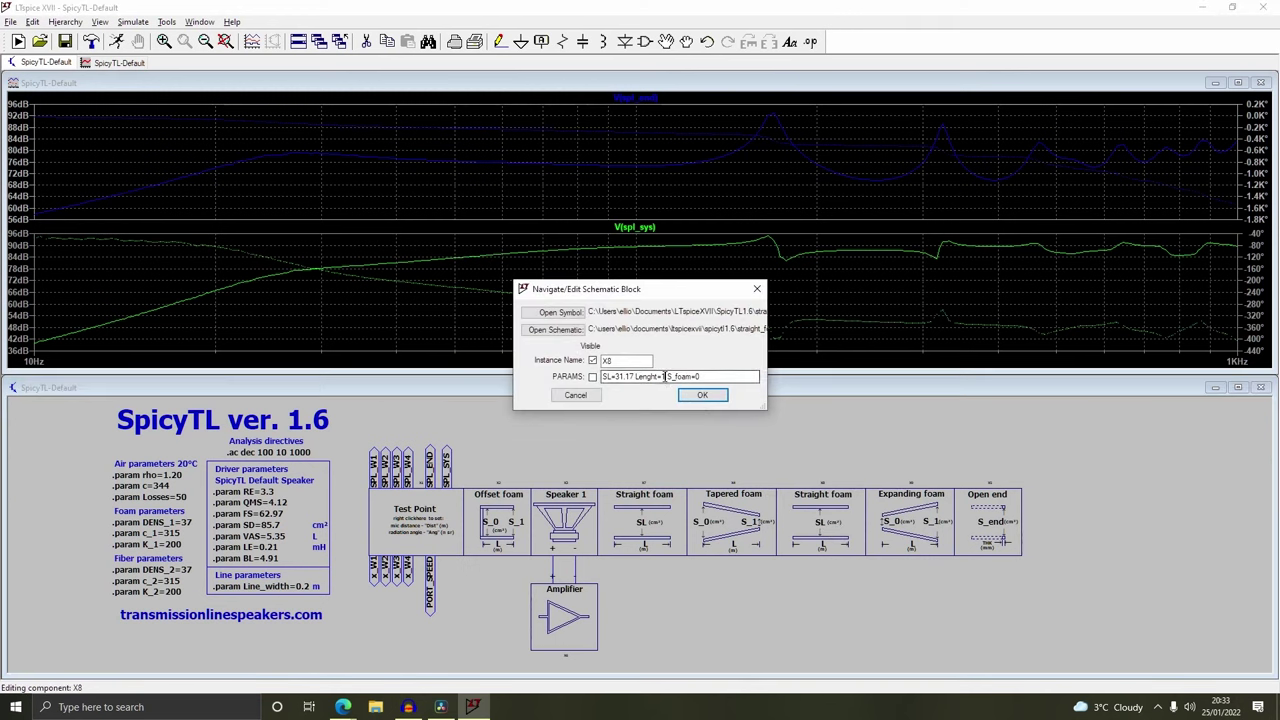
{"action": "key", "text": "BackSpace"}
{"action": "type", "text": "0.161"}
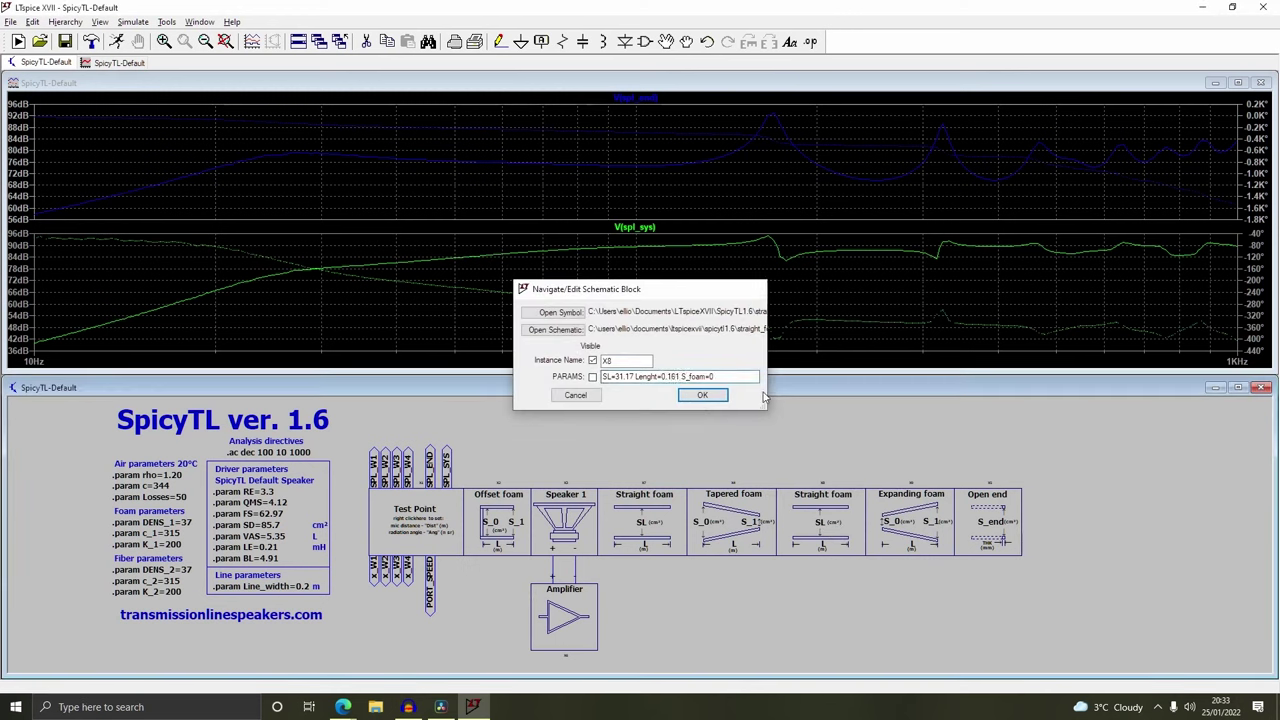
{"action": "key", "text": "Return"}
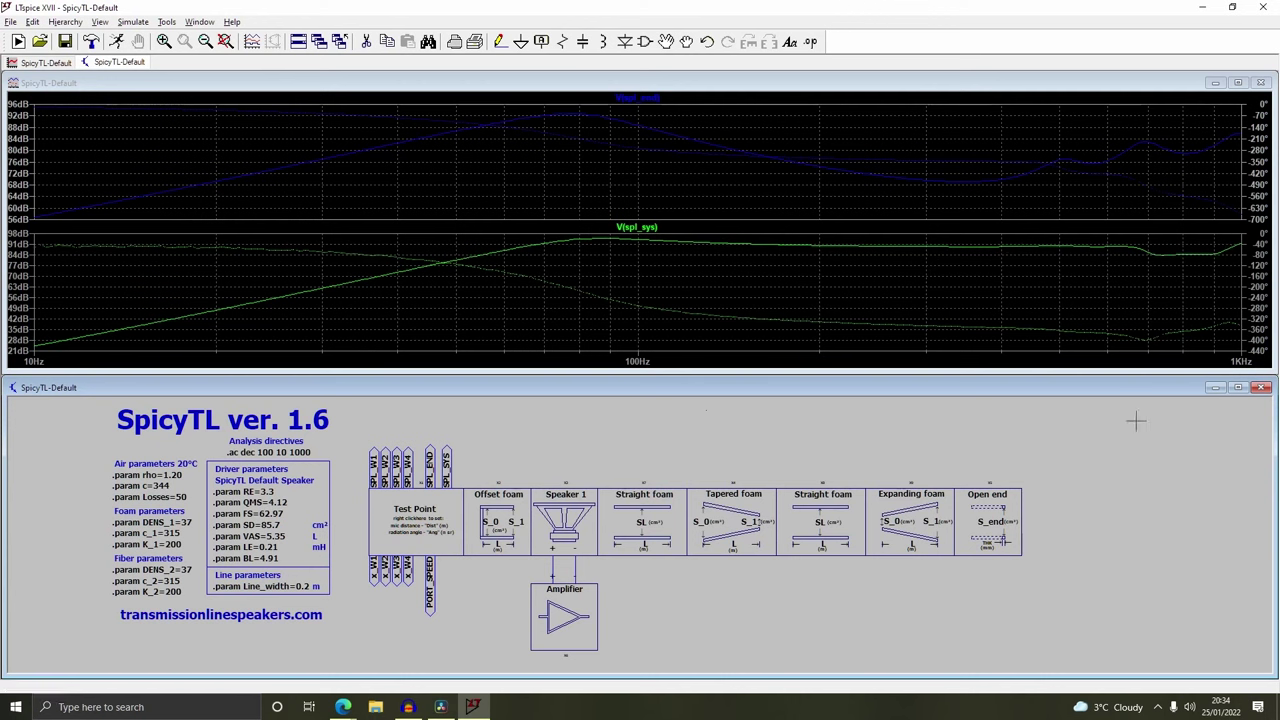
Review X7, then edit the Offset foam block X2's parameters to use S_foam=2
{"action": "right_click", "coordinate": [645, 494]}
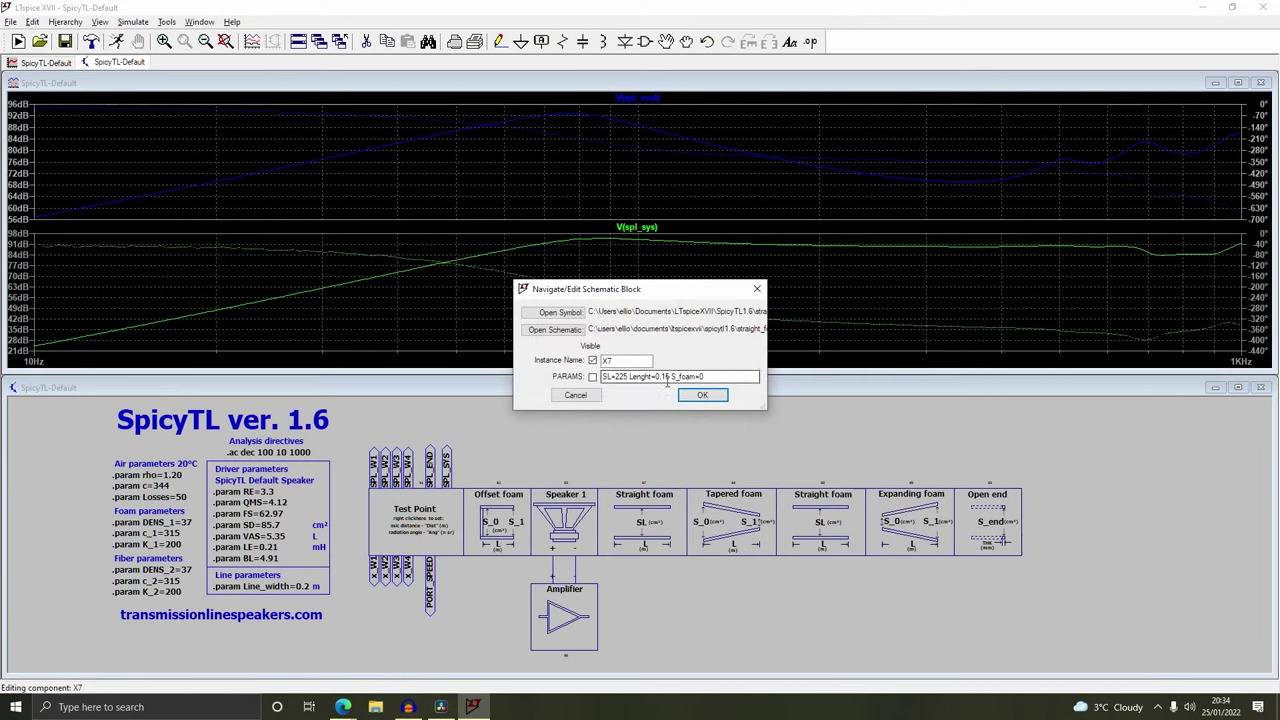
{"action": "left_click", "coordinate": [704, 396]}
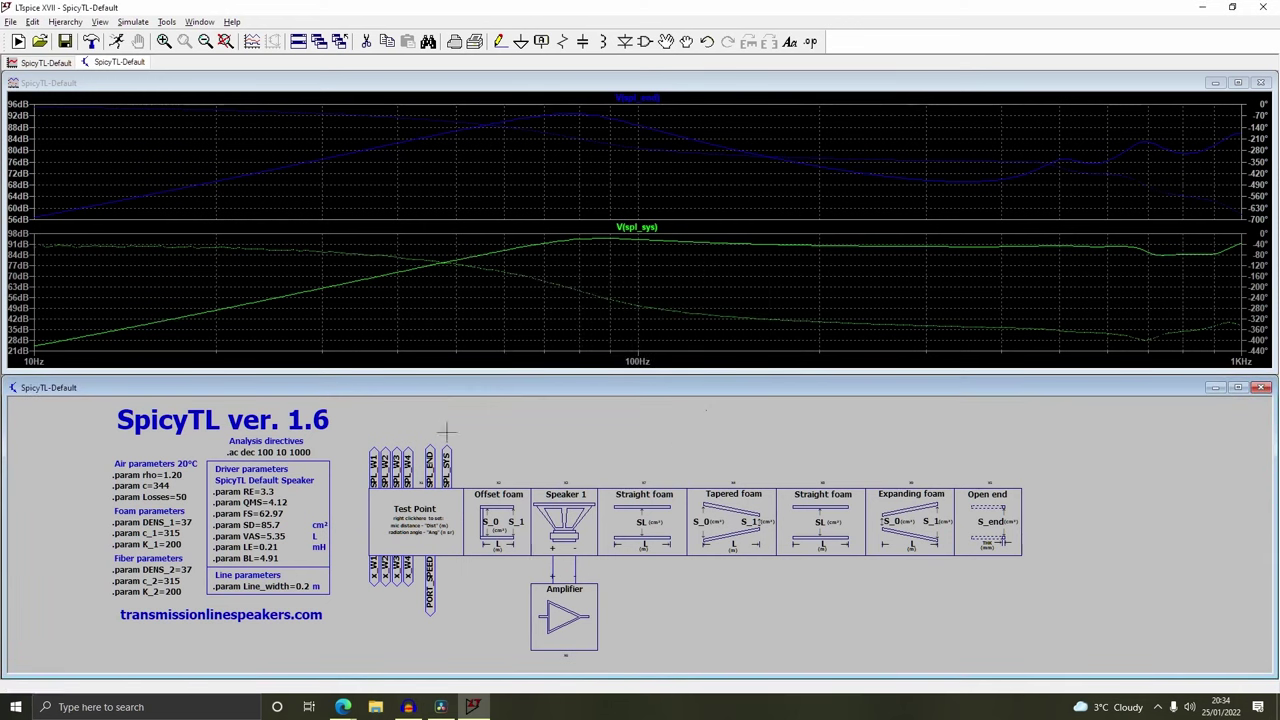
{"action": "right_click", "coordinate": [515, 506]}
{"action": "left_click", "coordinate": [592, 360]}
{"action": "left_click_drag", "start_coordinate": [622, 377], "coordinate": [735, 377]}
{"action": "key", "text": "Return"}
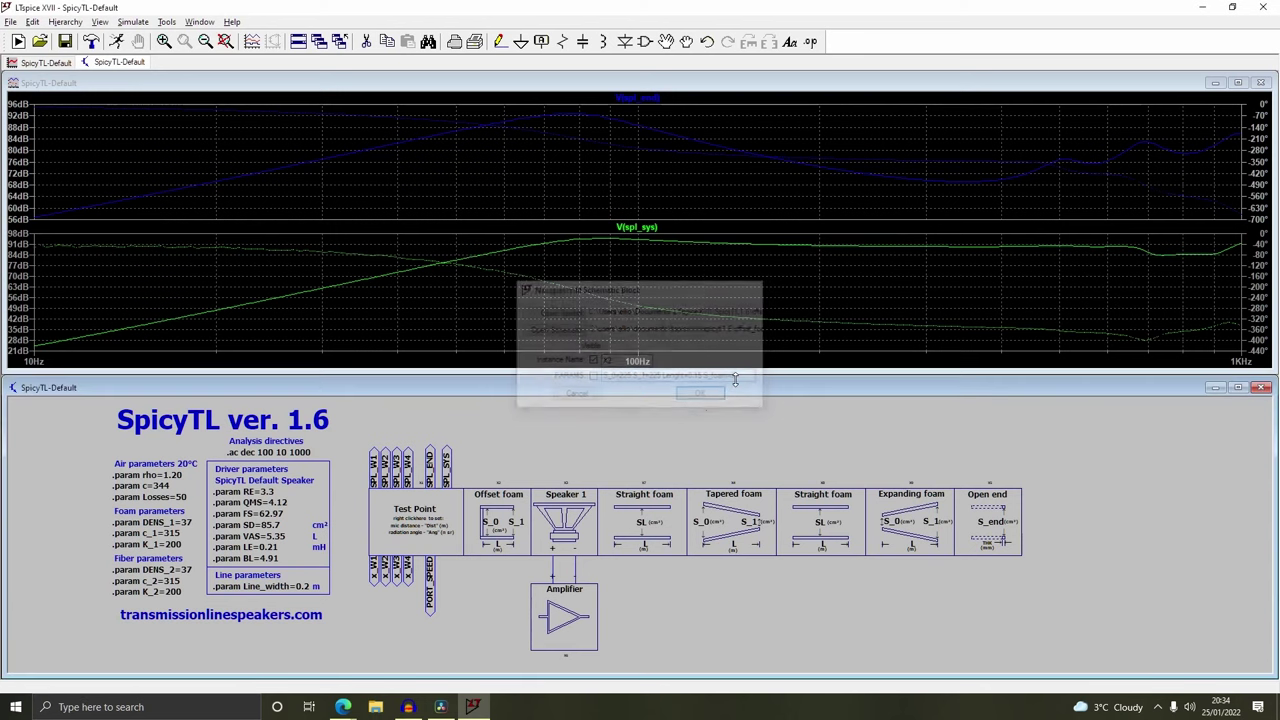
Rerun the simulation and confirm X2's S_foam value of 2
{"action": "left_click", "coordinate": [116, 41]}
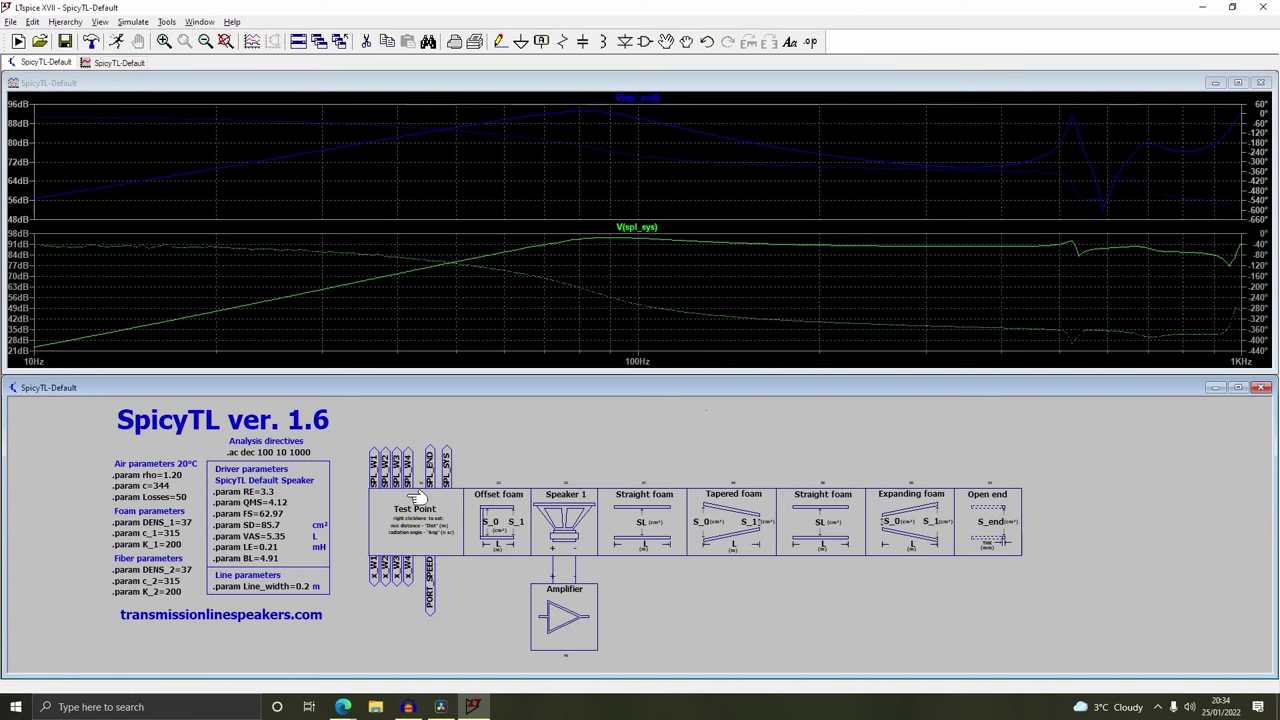
{"action": "right_click", "coordinate": [517, 521]}
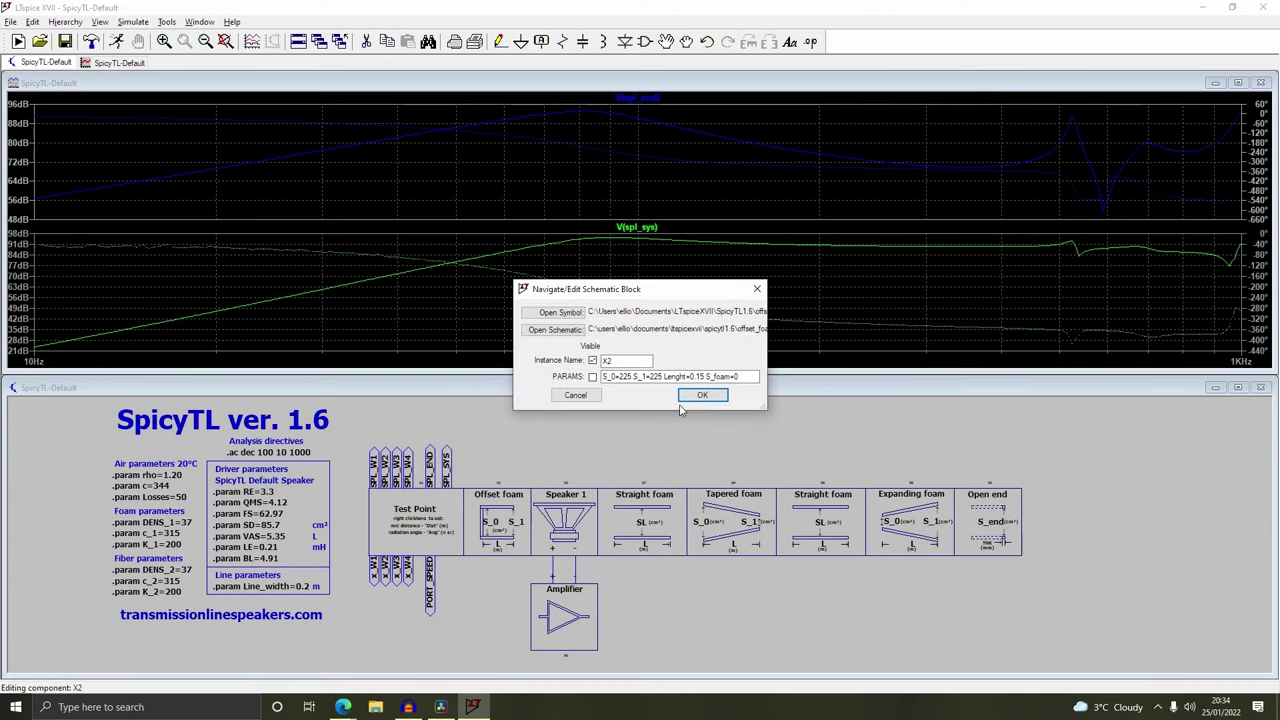
{"action": "left_click", "coordinate": [736, 377]}
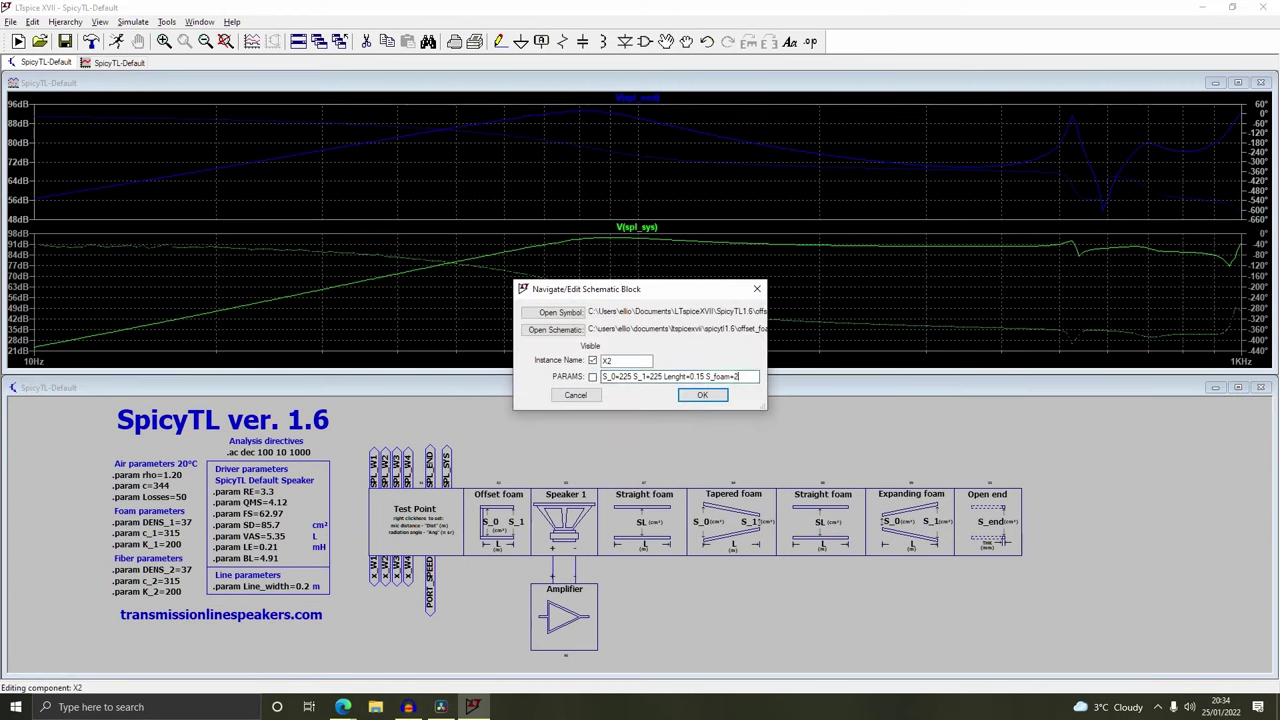
{"action": "key", "text": "Return"}
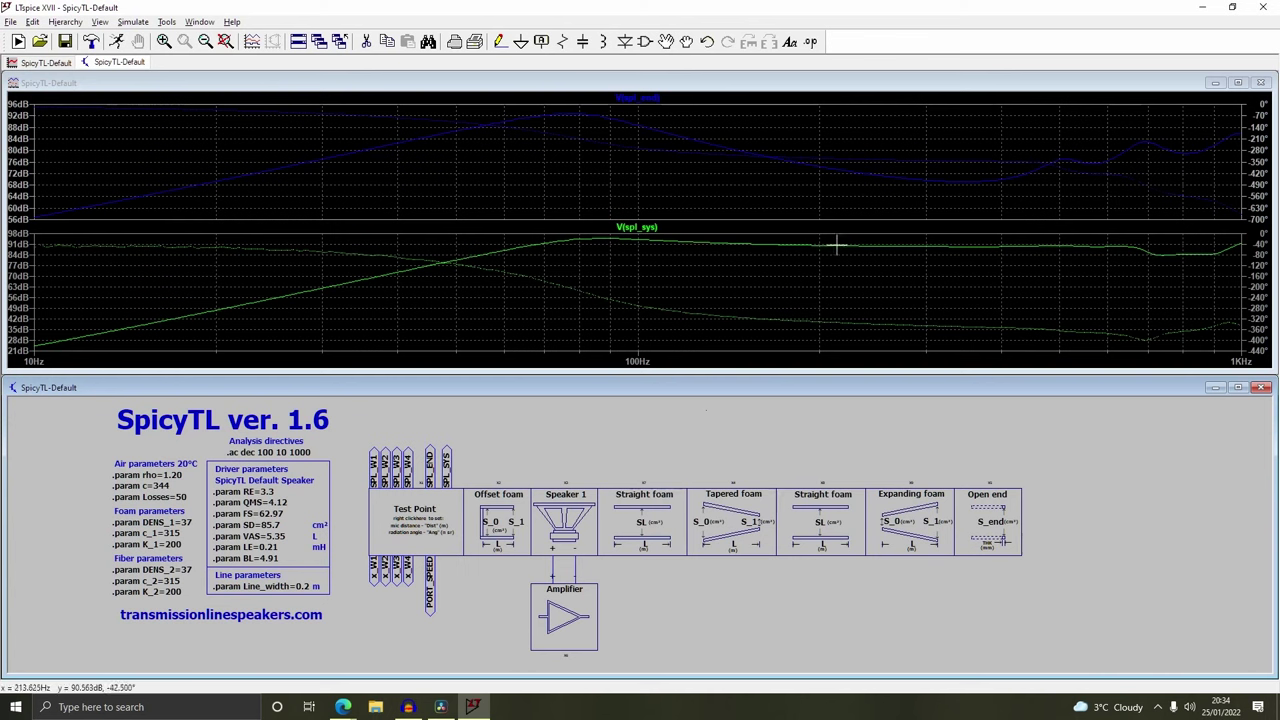
Change the first Straight foam block X7's SL value to 226
{"action": "right_click", "coordinate": [672, 548]}
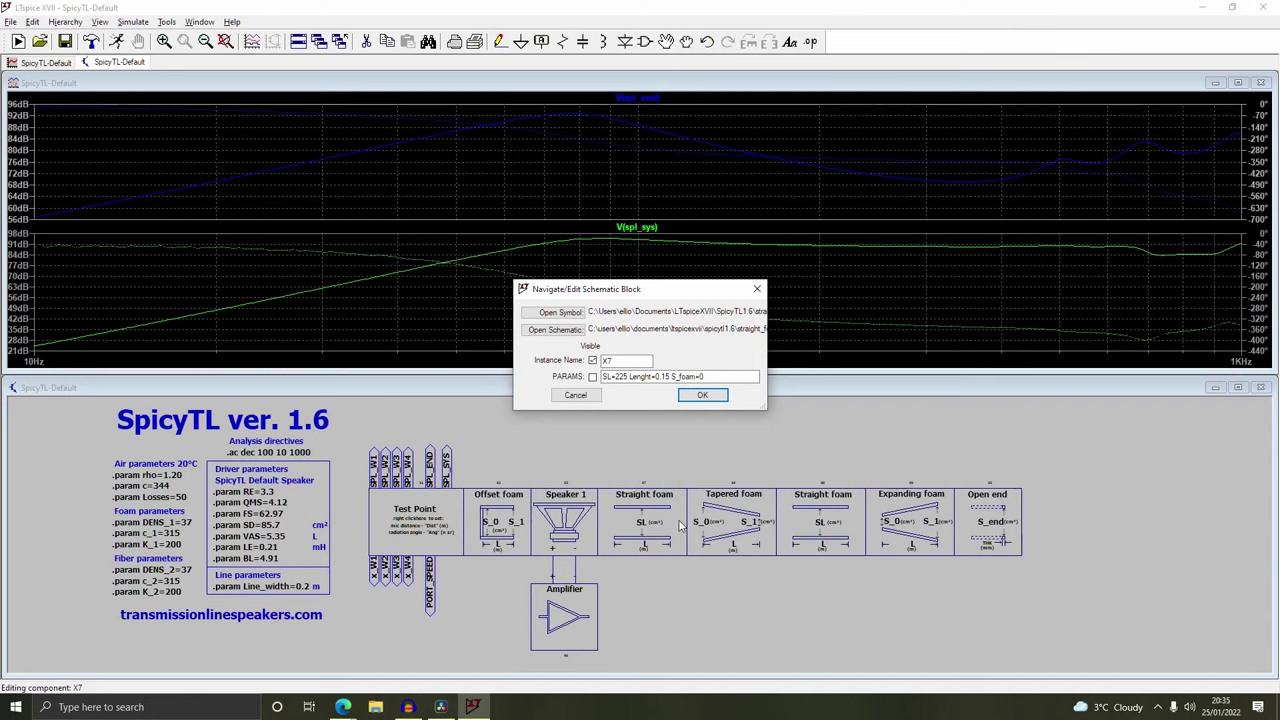
{"action": "left_click", "coordinate": [616, 378]}
{"action": "left_click_drag", "start_coordinate": [614, 378], "coordinate": [626, 378]}
{"action": "type", "text": "226"}
{"action": "left_click", "coordinate": [702, 395]}
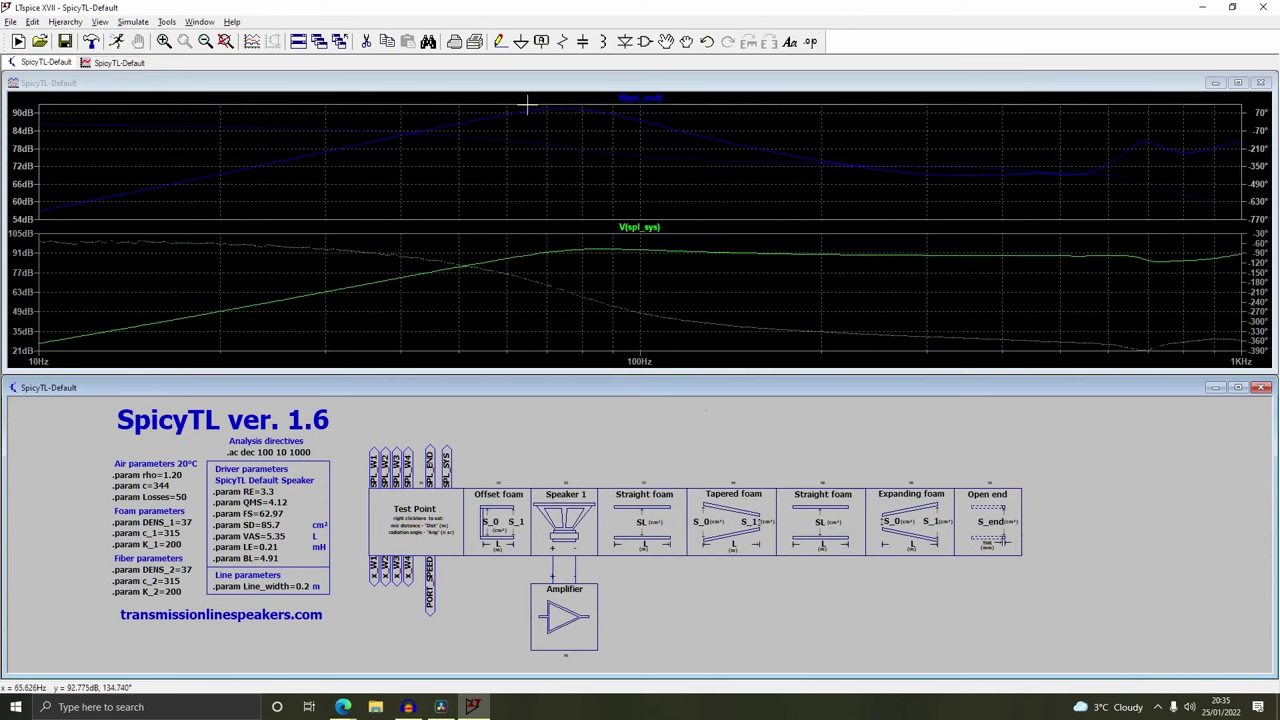
Re-run the simulation and zoom to full extents to show the 10 Hz–1 kHz SPL response
{"action": "left_click_drag", "start_coordinate": [515, 99], "coordinate": [608, 124]}
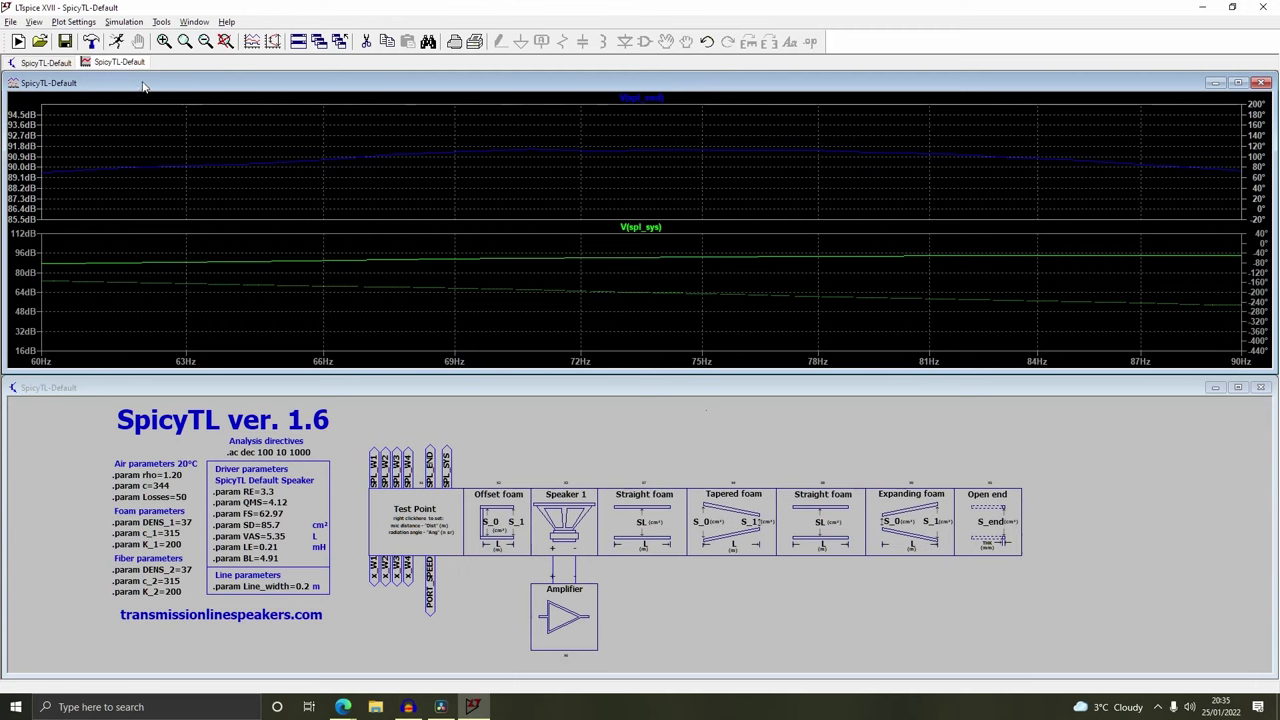
{"action": "left_click", "coordinate": [116, 45]}
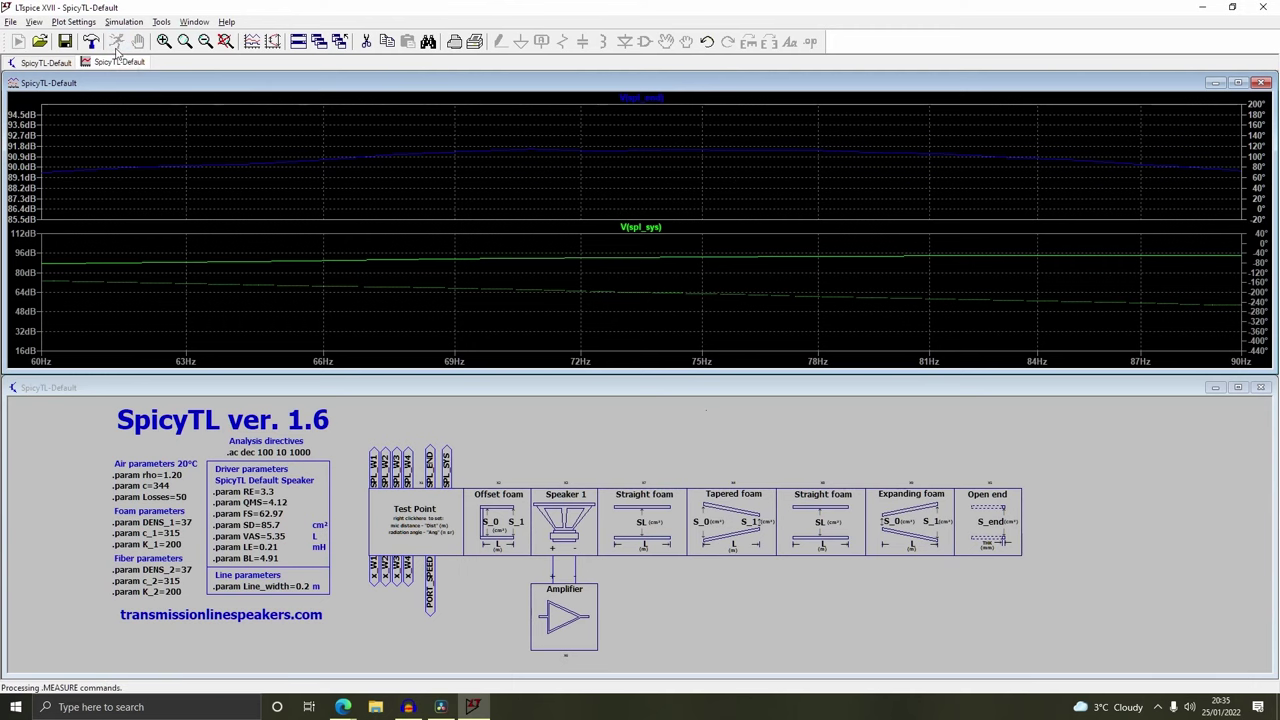
{"action": "left_click", "coordinate": [225, 42]}
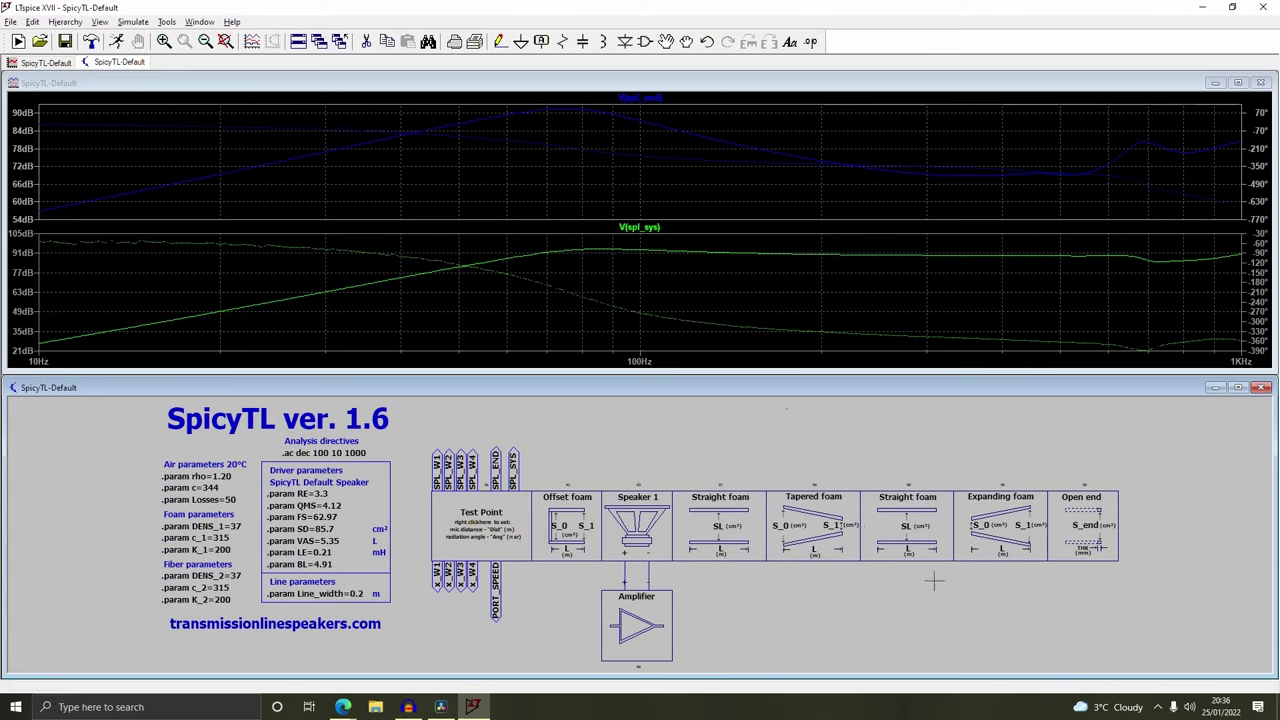
{"action": "right_click", "coordinate": [829, 521]}
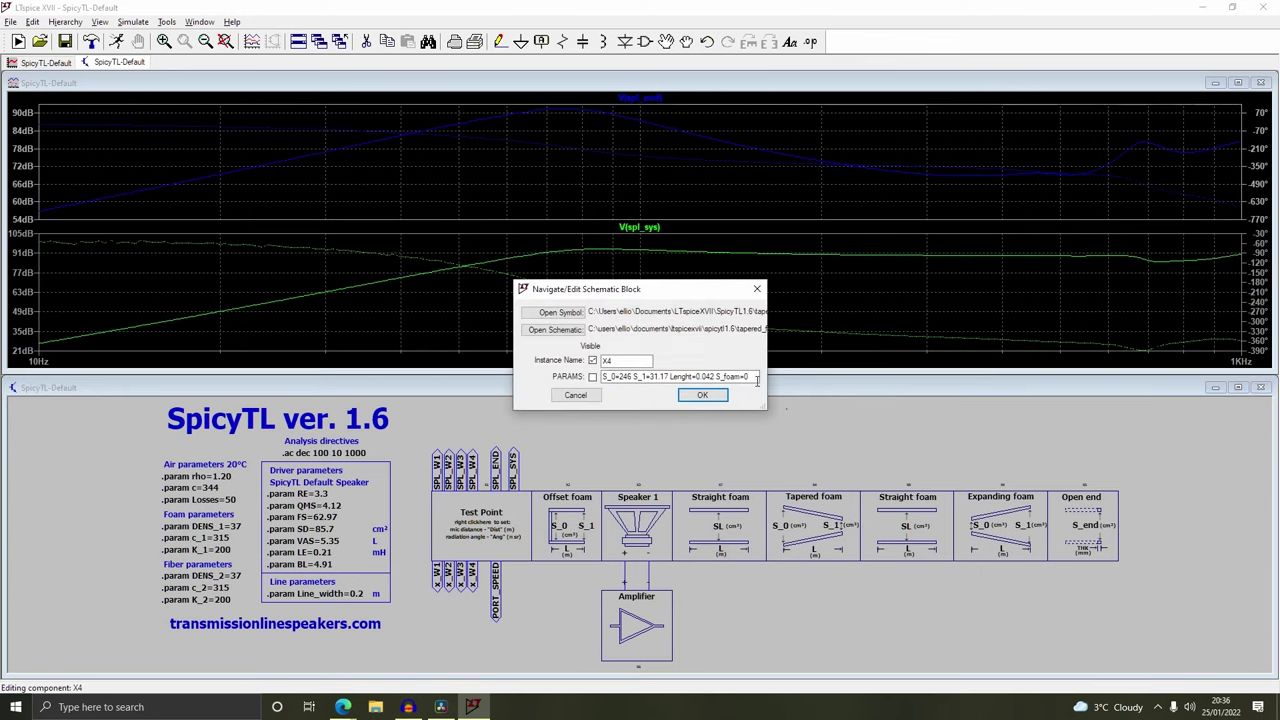
{"action": "left_click", "coordinate": [703, 396]}
{"action": "right_click", "coordinate": [903, 519]}
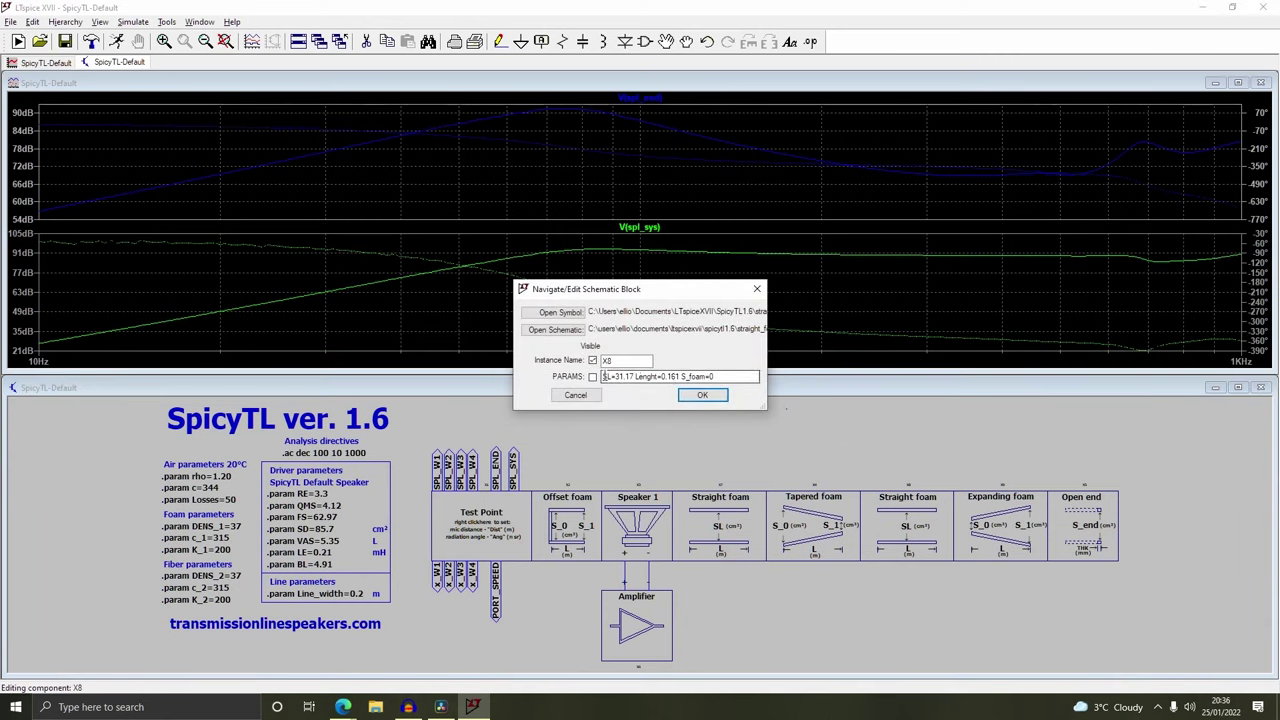
{"action": "left_click_drag", "start_coordinate": [614, 377], "coordinate": [628, 377]}
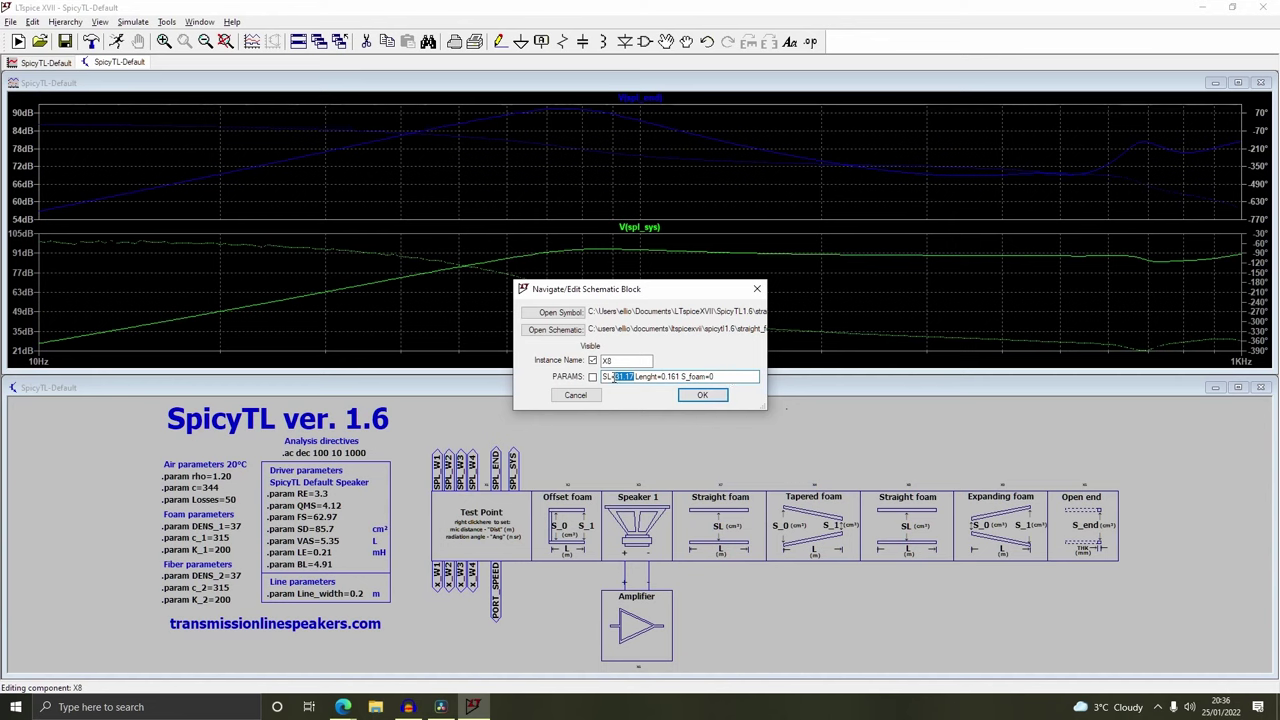
{"action": "left_click", "coordinate": [716, 377]}
{"action": "left_click", "coordinate": [705, 394]}
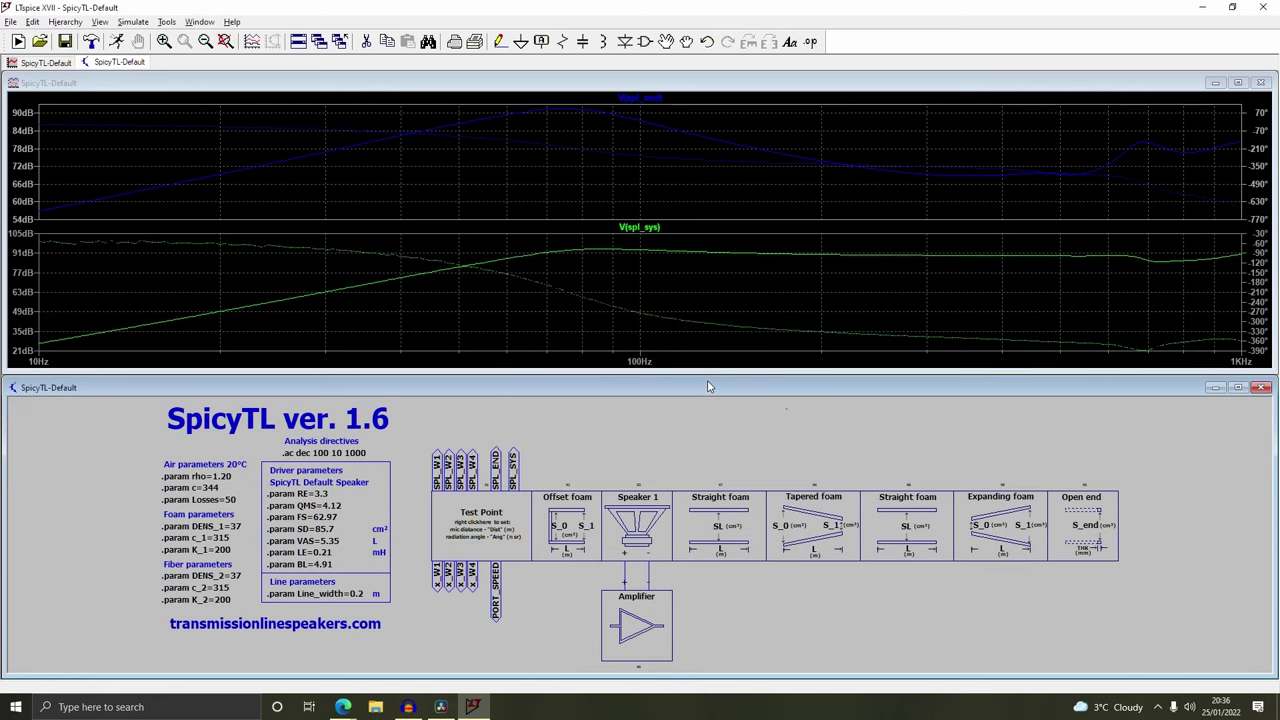
{"action": "left_click", "coordinate": [116, 41]}
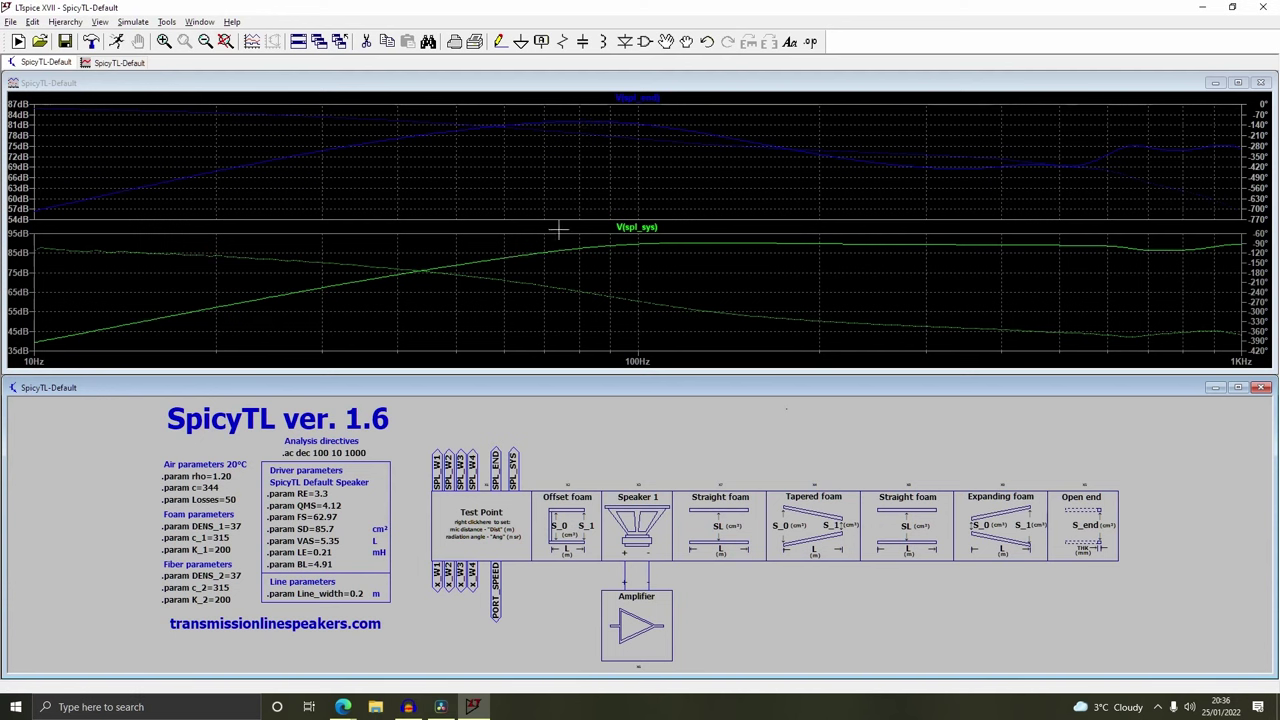
{"action": "right_click", "coordinate": [907, 540]}
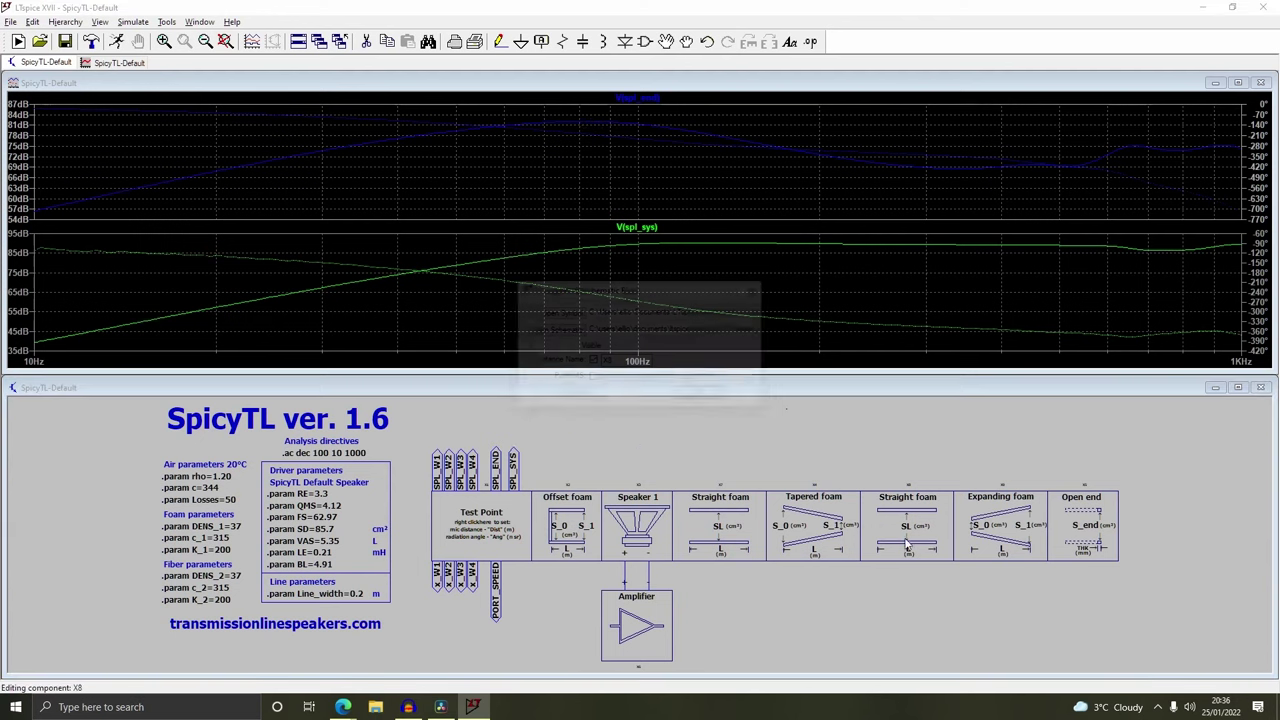
{"action": "left_click_drag", "start_coordinate": [727, 376], "coordinate": [710, 376]}
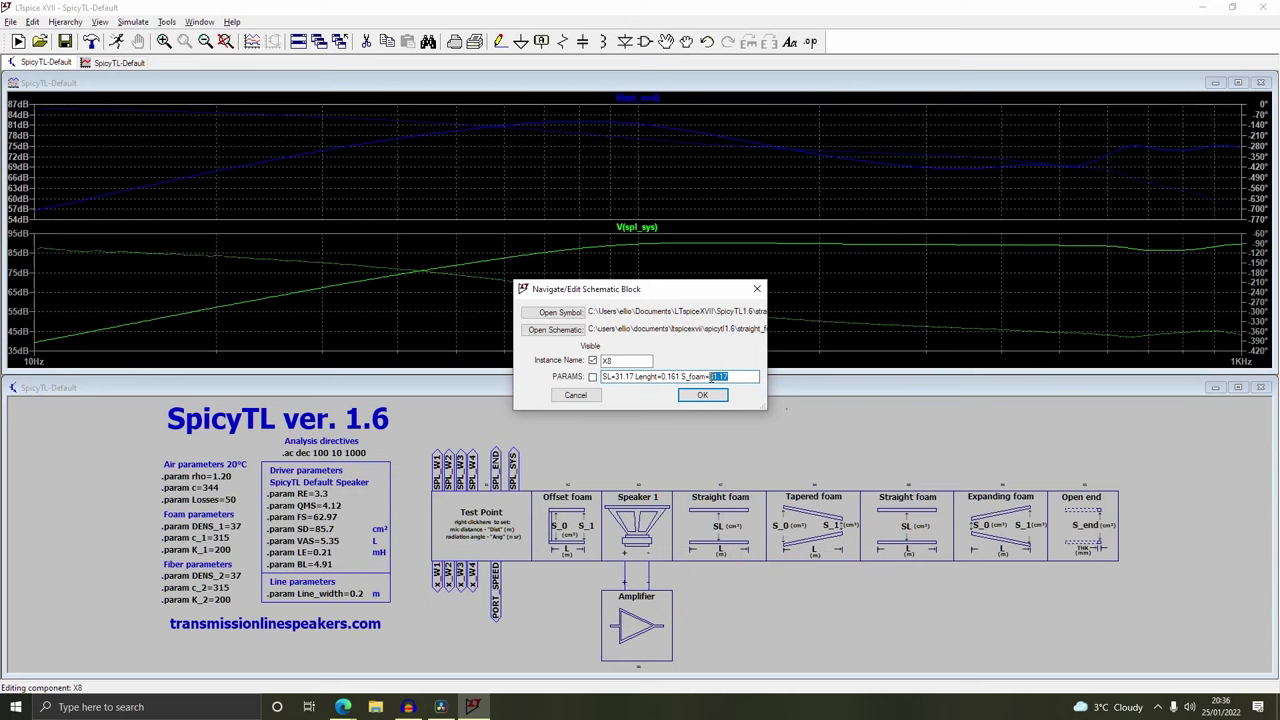
{"action": "left_click", "coordinate": [702, 395]}
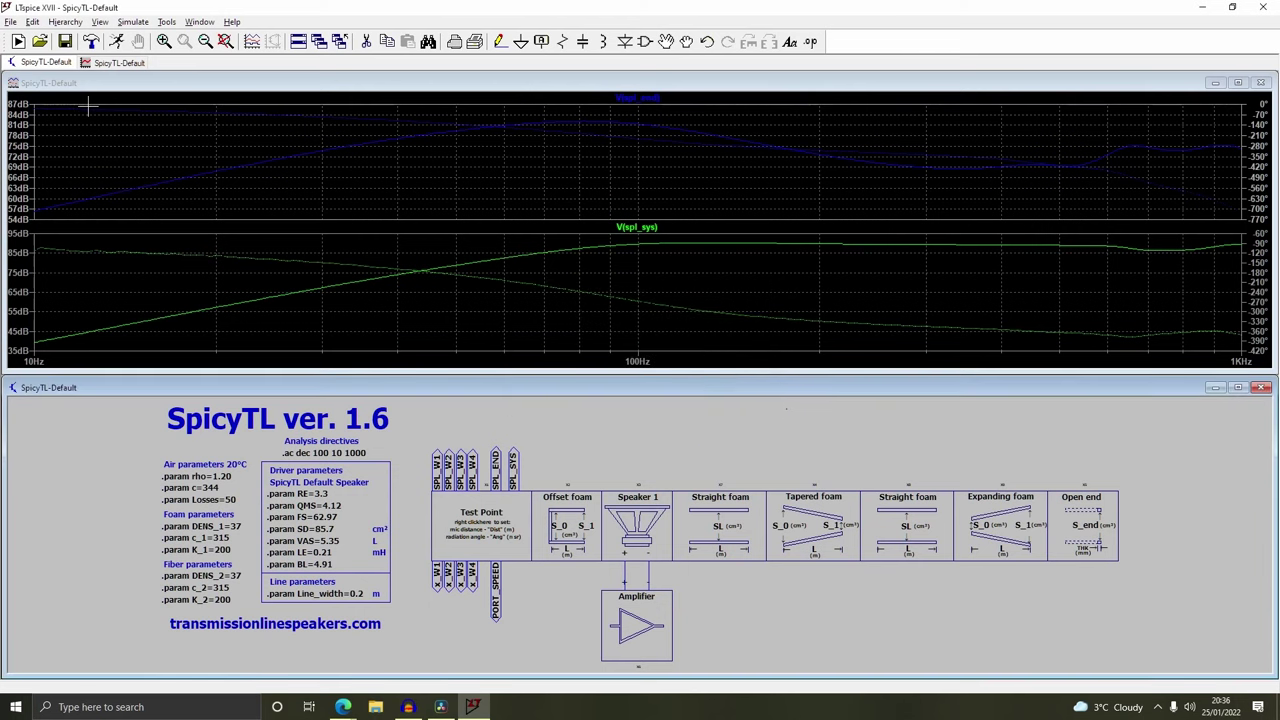
{"action": "left_click", "coordinate": [116, 43]}
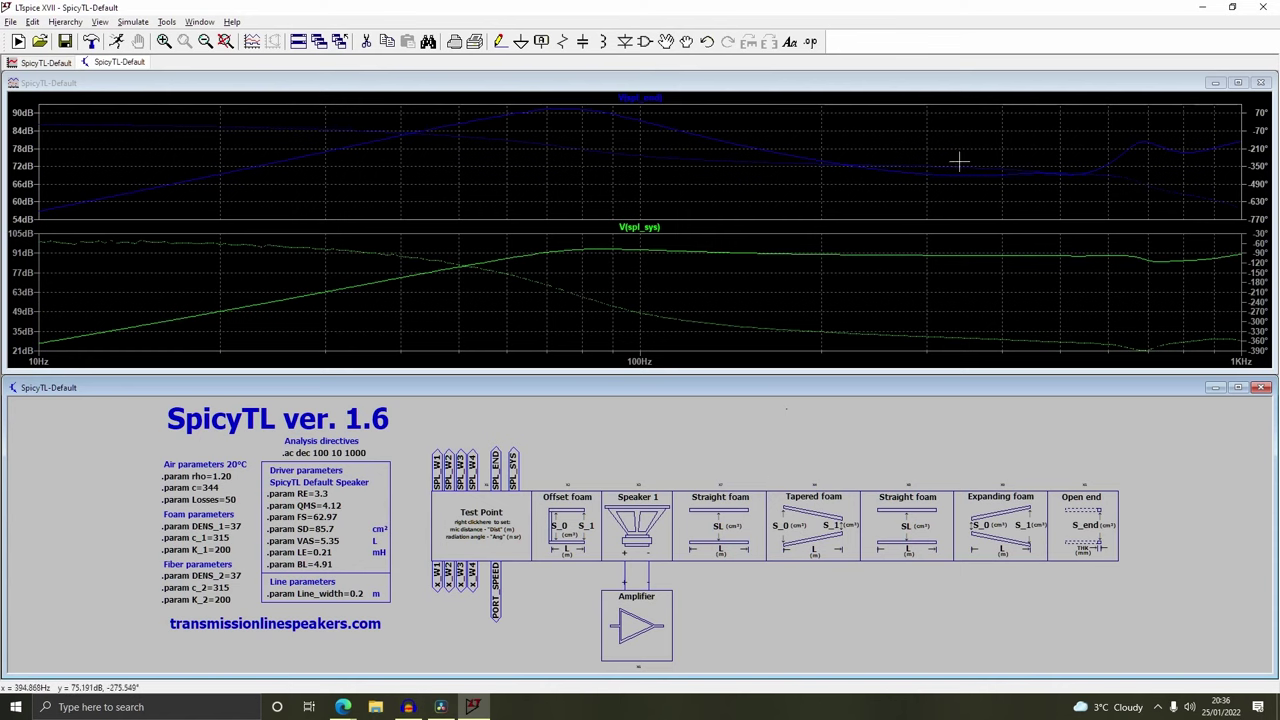
Open the component library and preview SpicyTL blocks from 180bend through integratedTL-open
{"action": "left_click", "coordinate": [644, 44]}
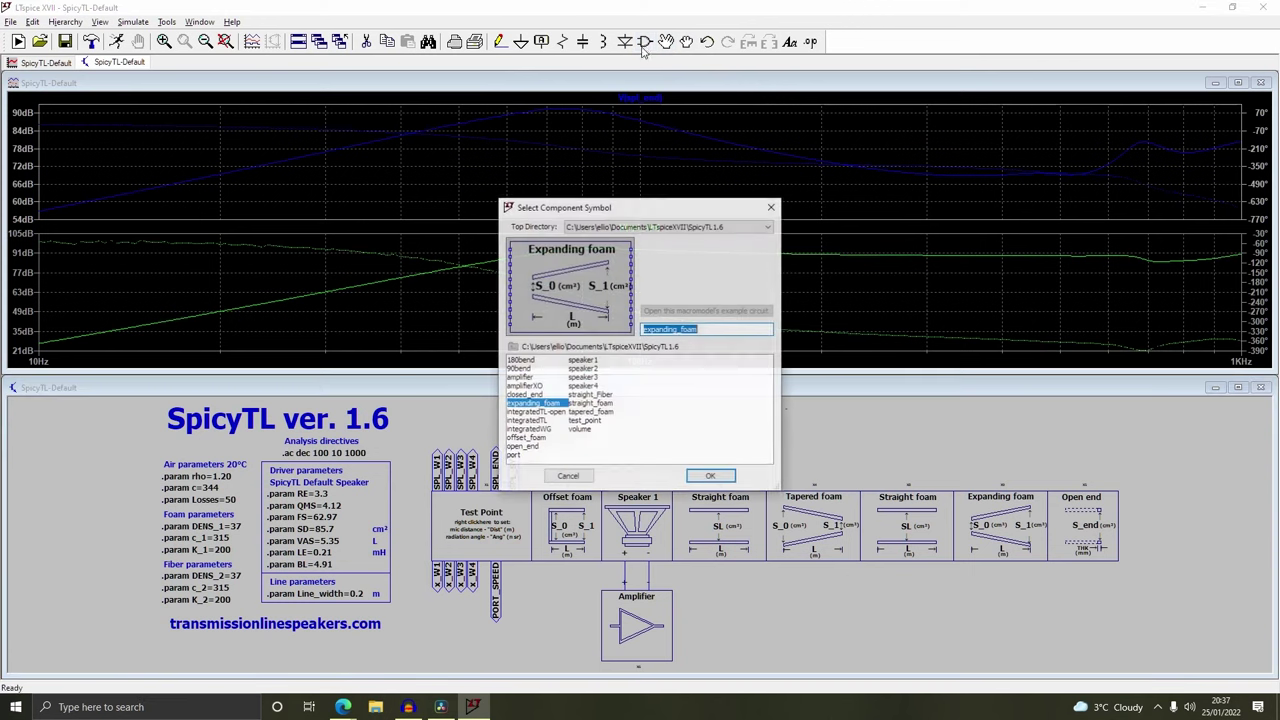
{"action": "left_click", "coordinate": [519, 361]}
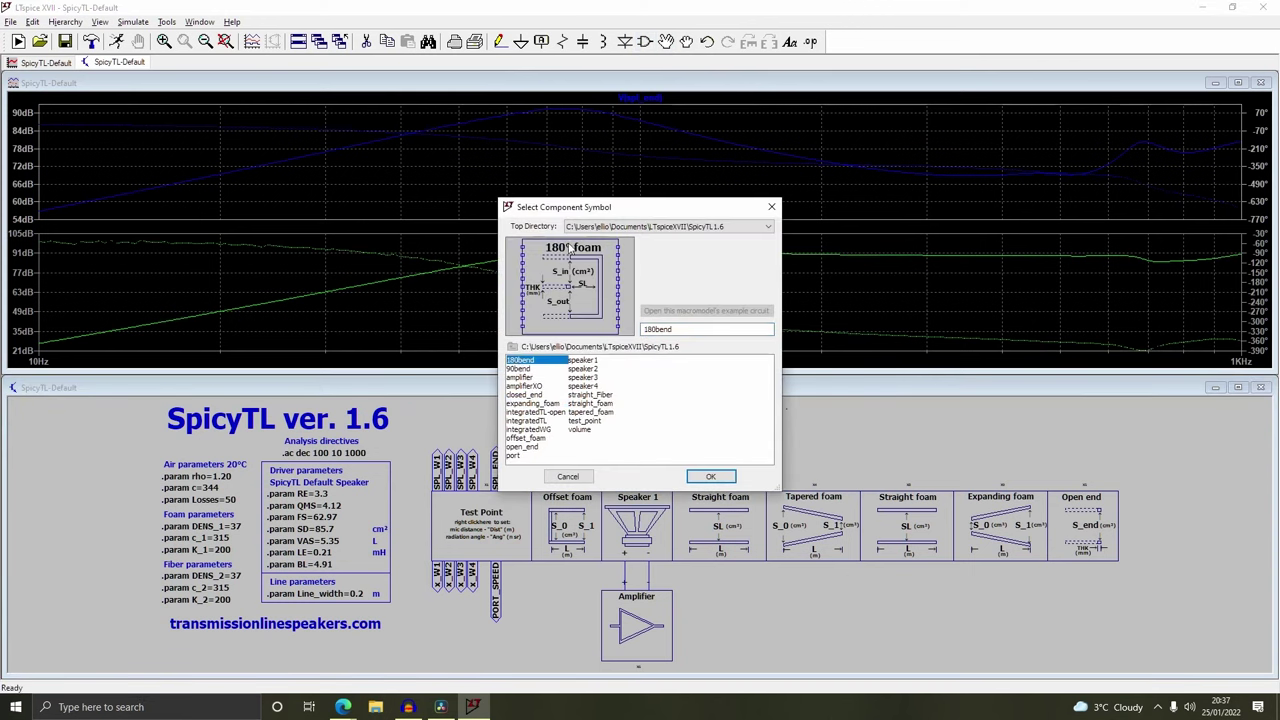
{"action": "left_click", "coordinate": [519, 369]}
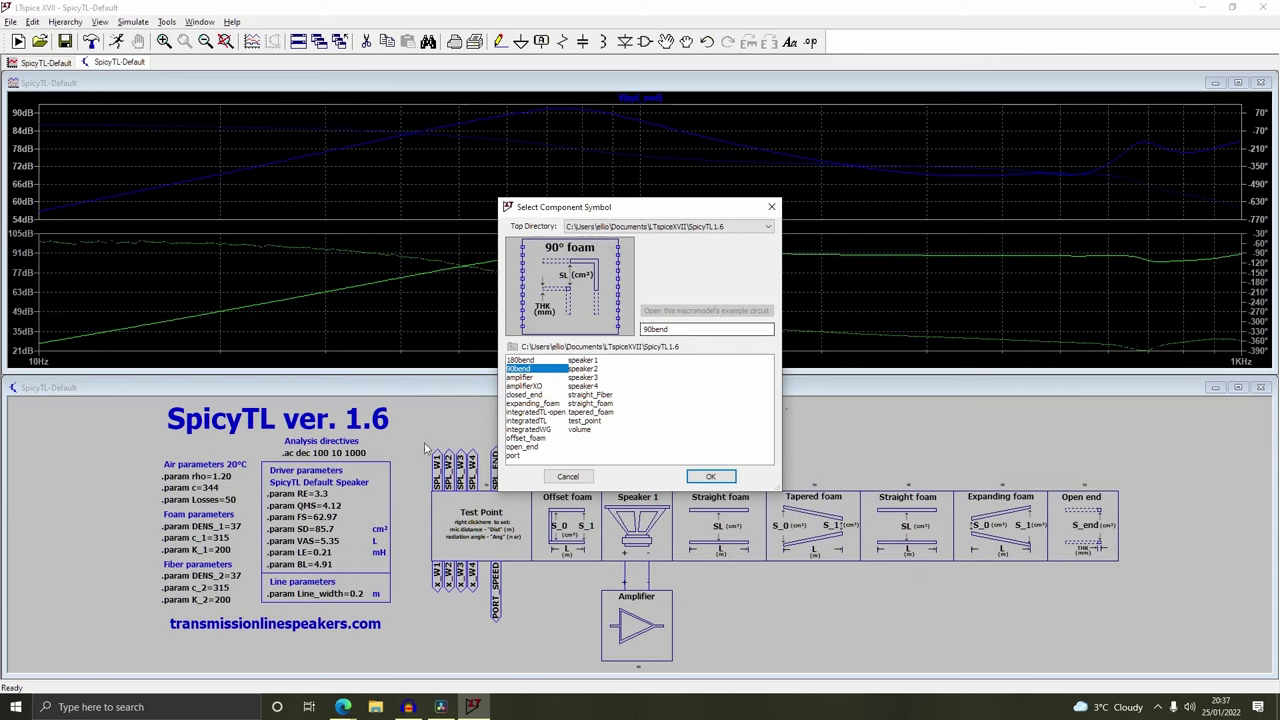
{"action": "left_click", "coordinate": [524, 379]}
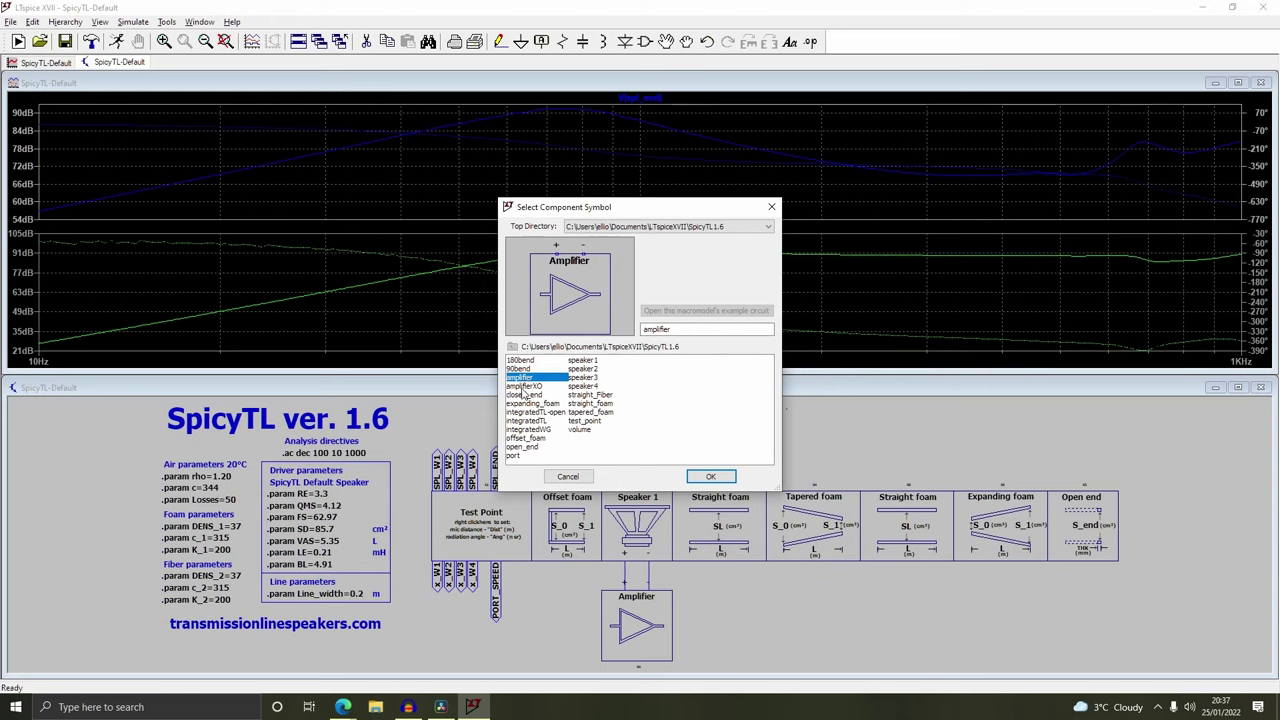
{"action": "left_click", "coordinate": [523, 387]}
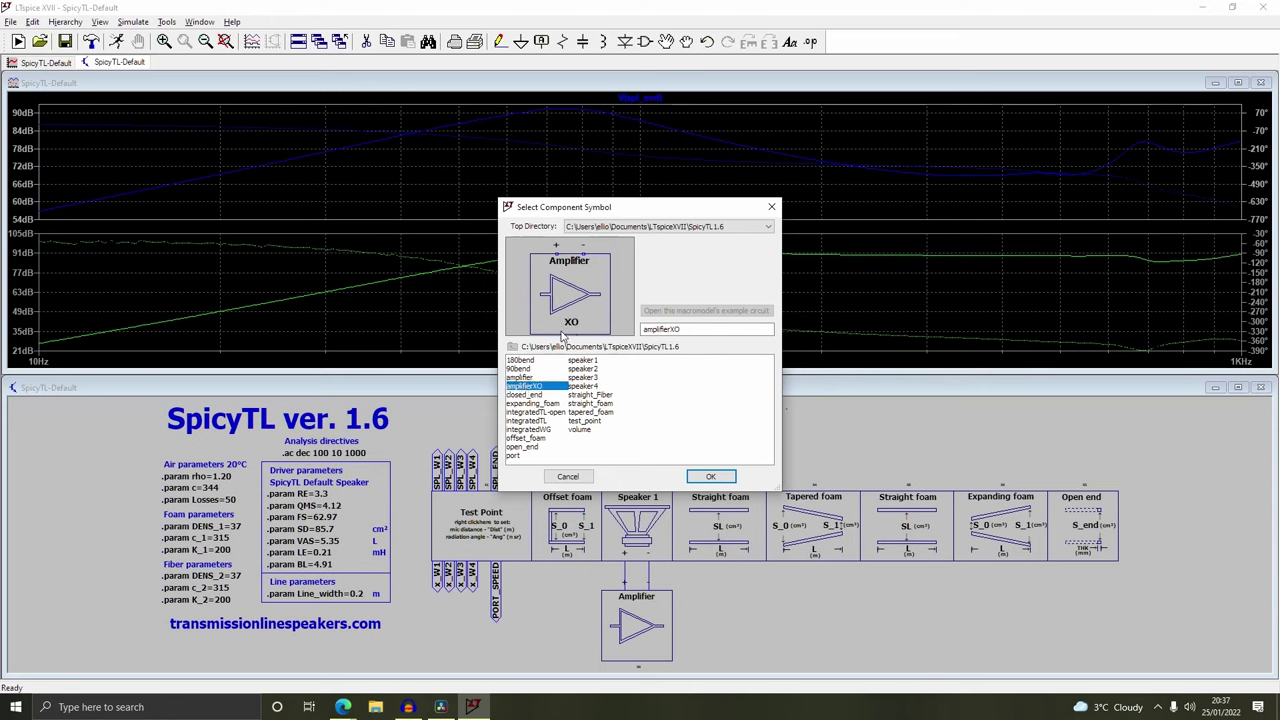
{"action": "left_click", "coordinate": [527, 395]}
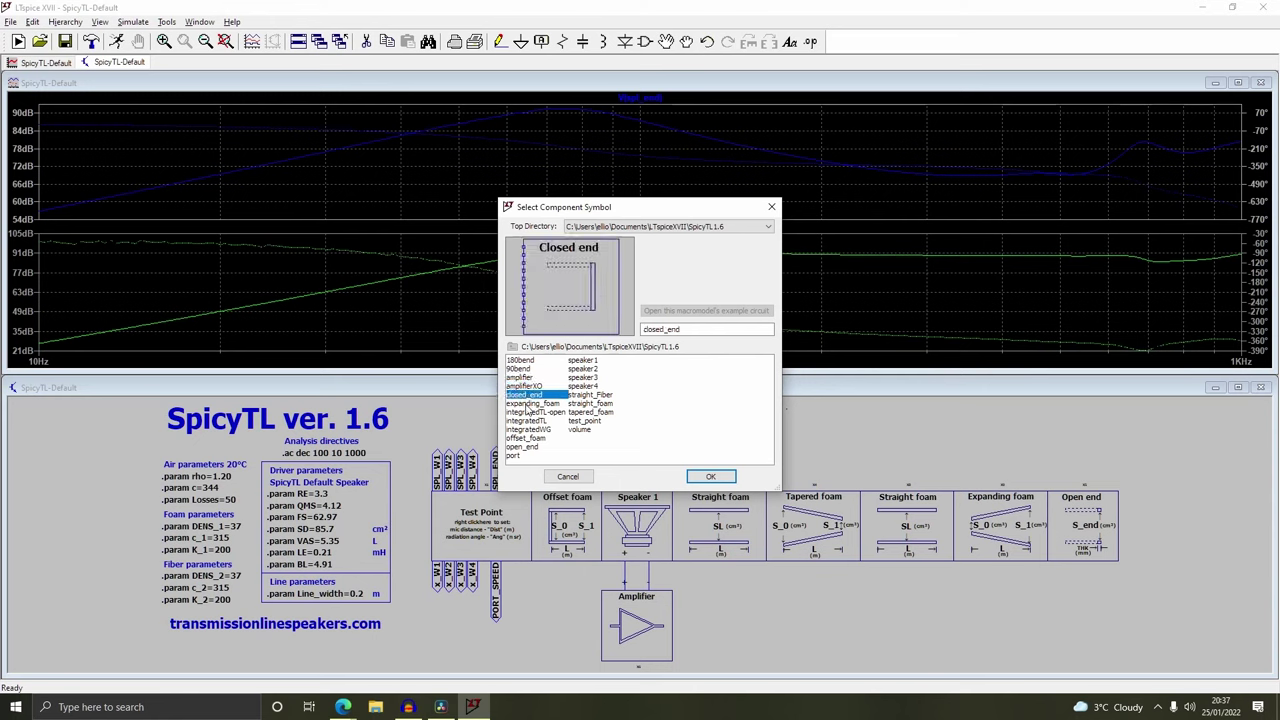
{"action": "left_click", "coordinate": [527, 404]}
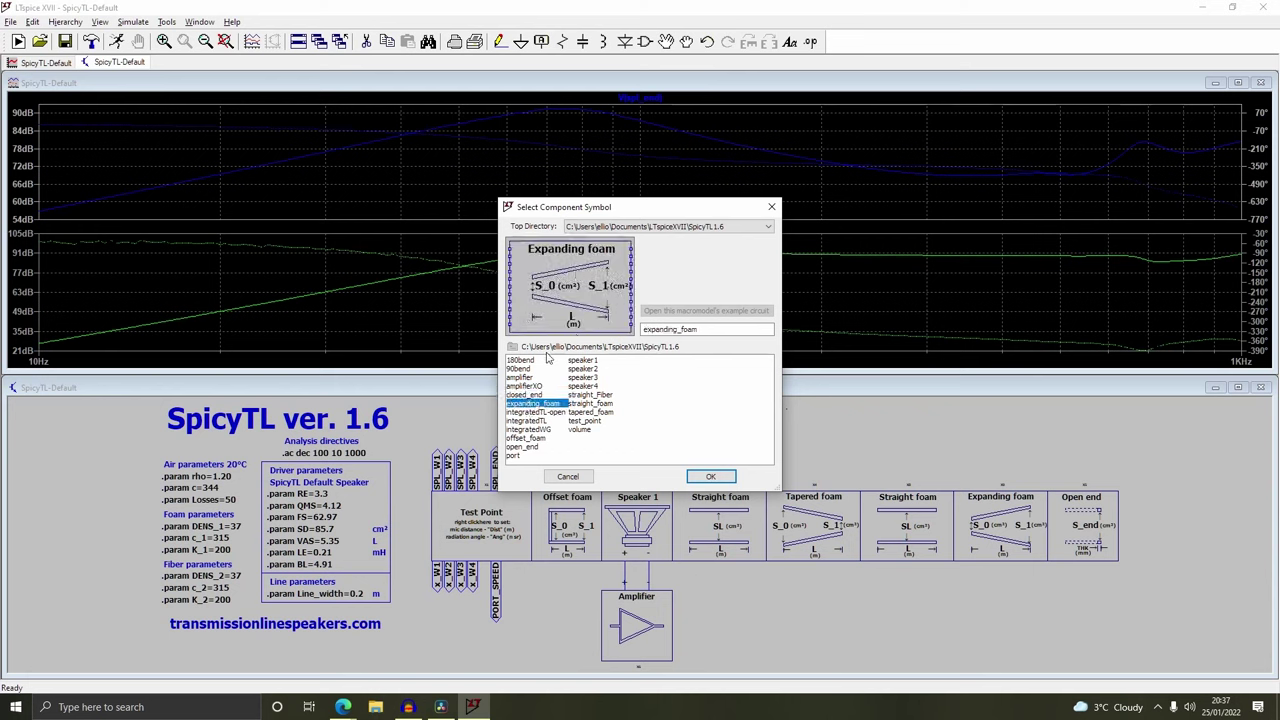
{"action": "left_click", "coordinate": [527, 412]}
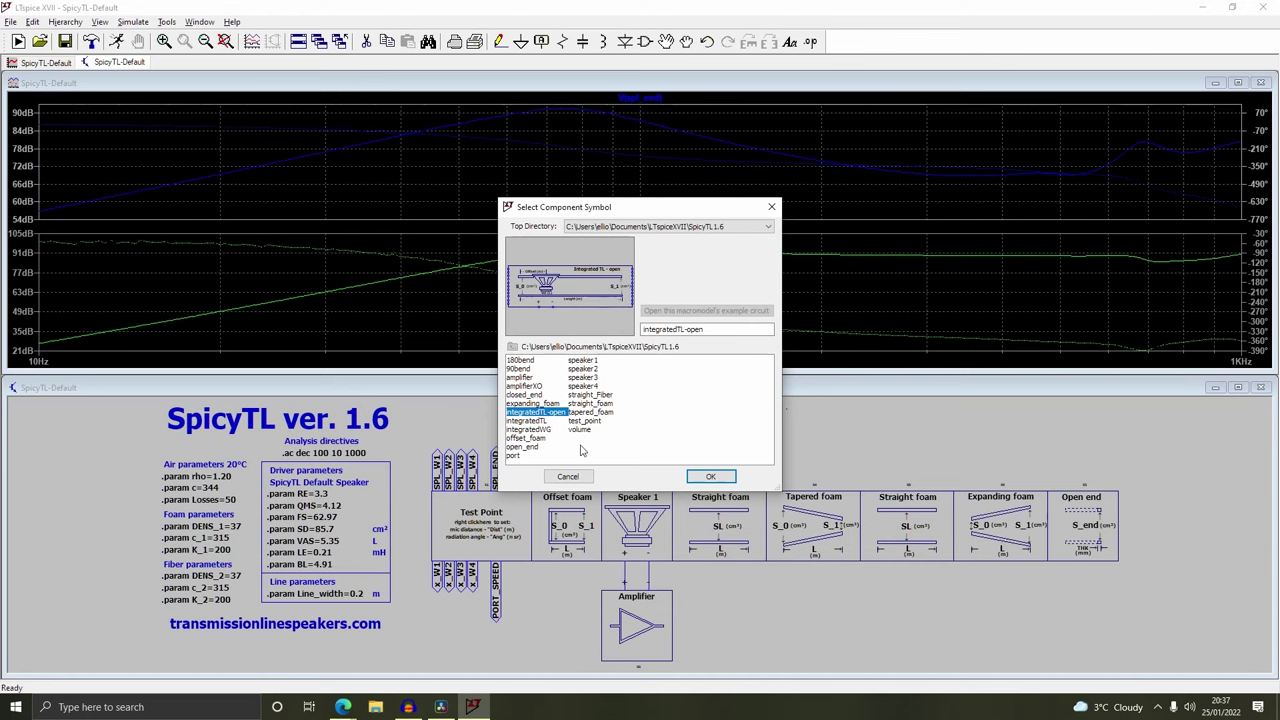
Preview the integratedTL, integratedWG, offset_foam, open_end and port blocks
{"action": "left_click", "coordinate": [535, 421]}
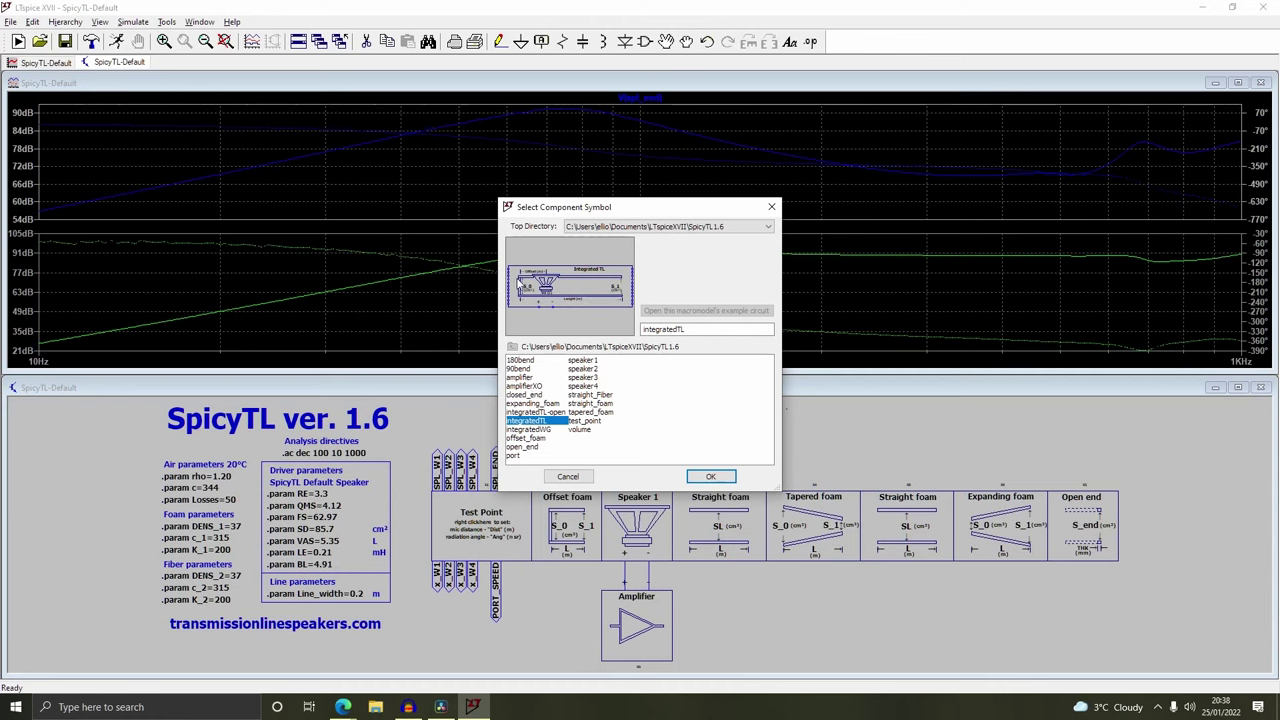
{"action": "left_click", "coordinate": [512, 412]}
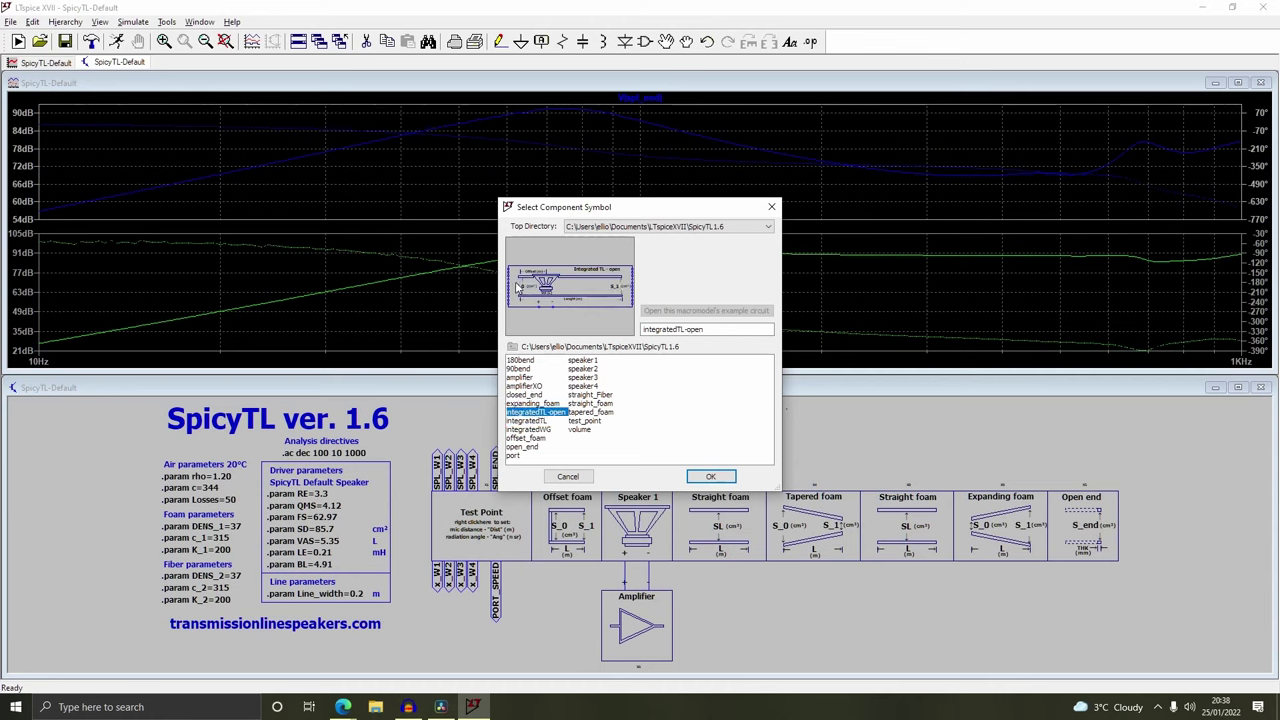
{"action": "left_click", "coordinate": [522, 429]}
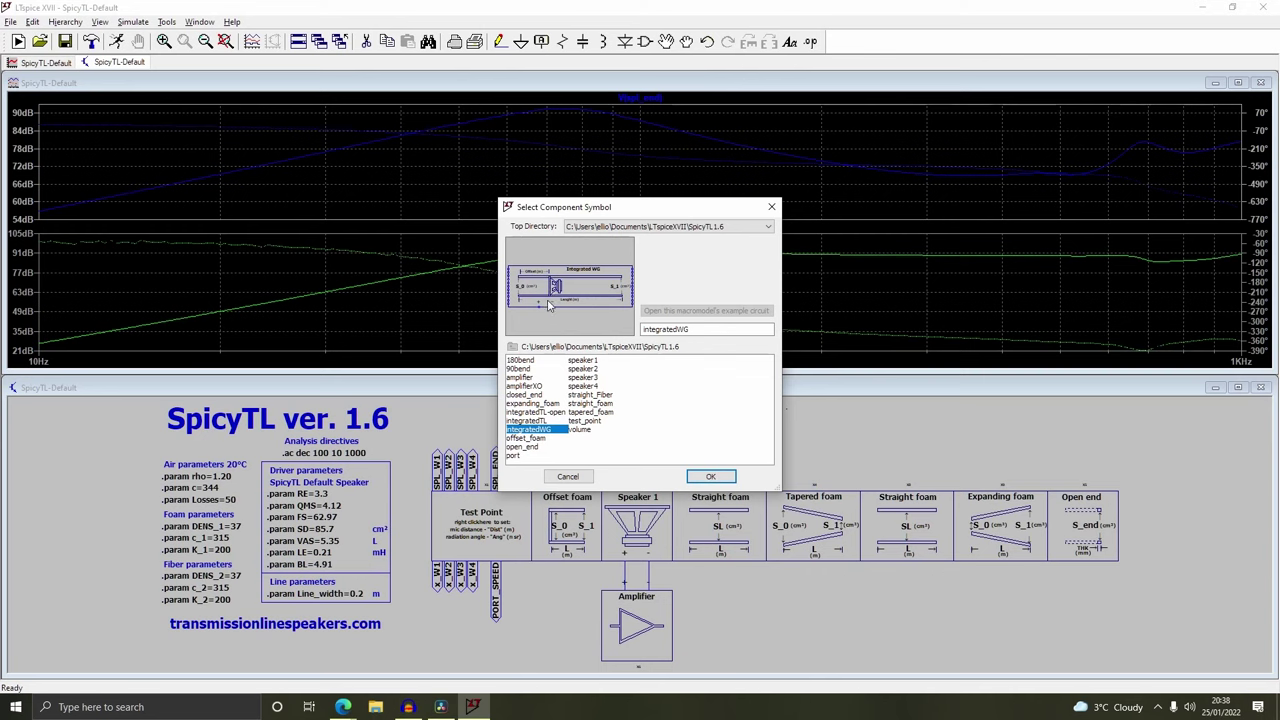
{"action": "left_click", "coordinate": [519, 438]}
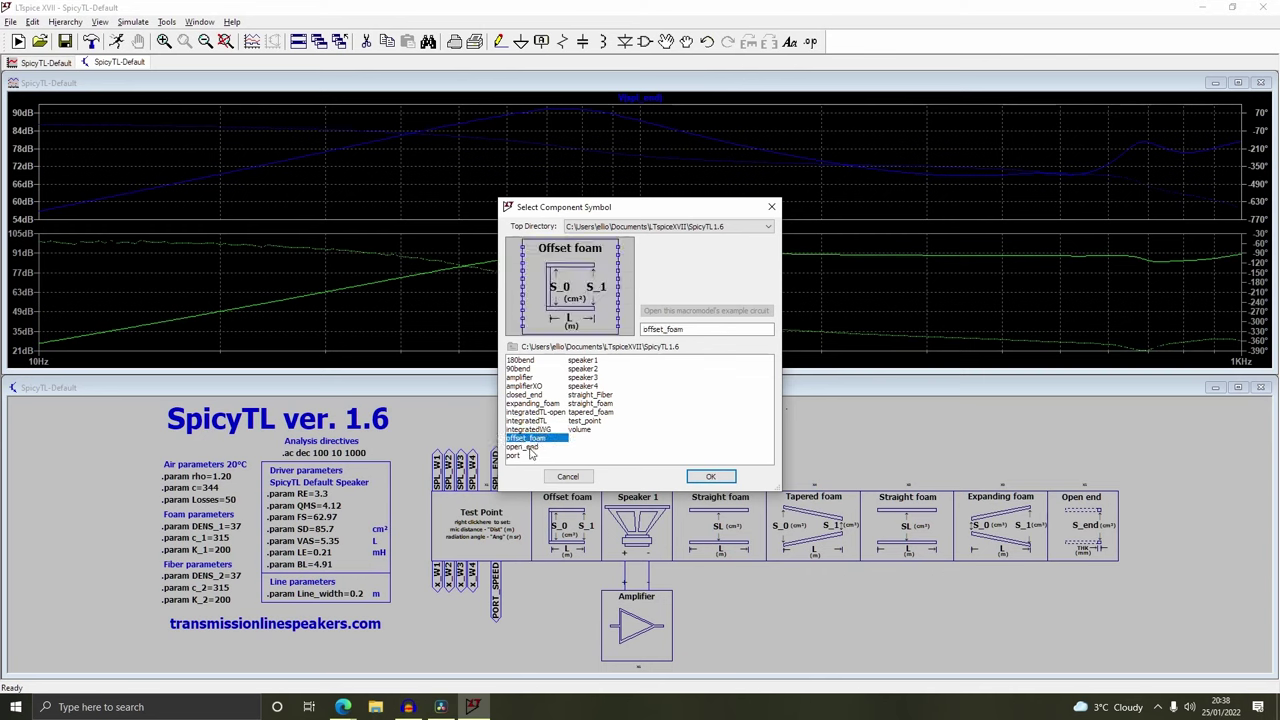
{"action": "left_click", "coordinate": [521, 447]}
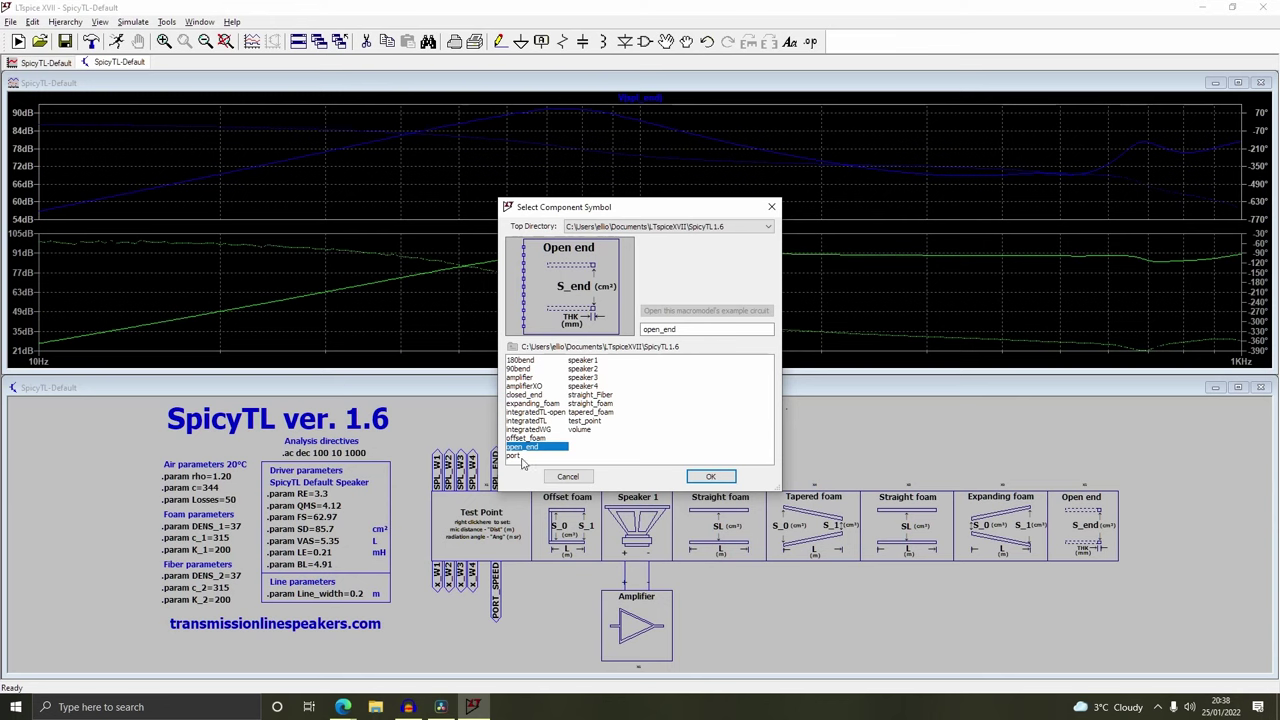
{"action": "left_click", "coordinate": [519, 456]}
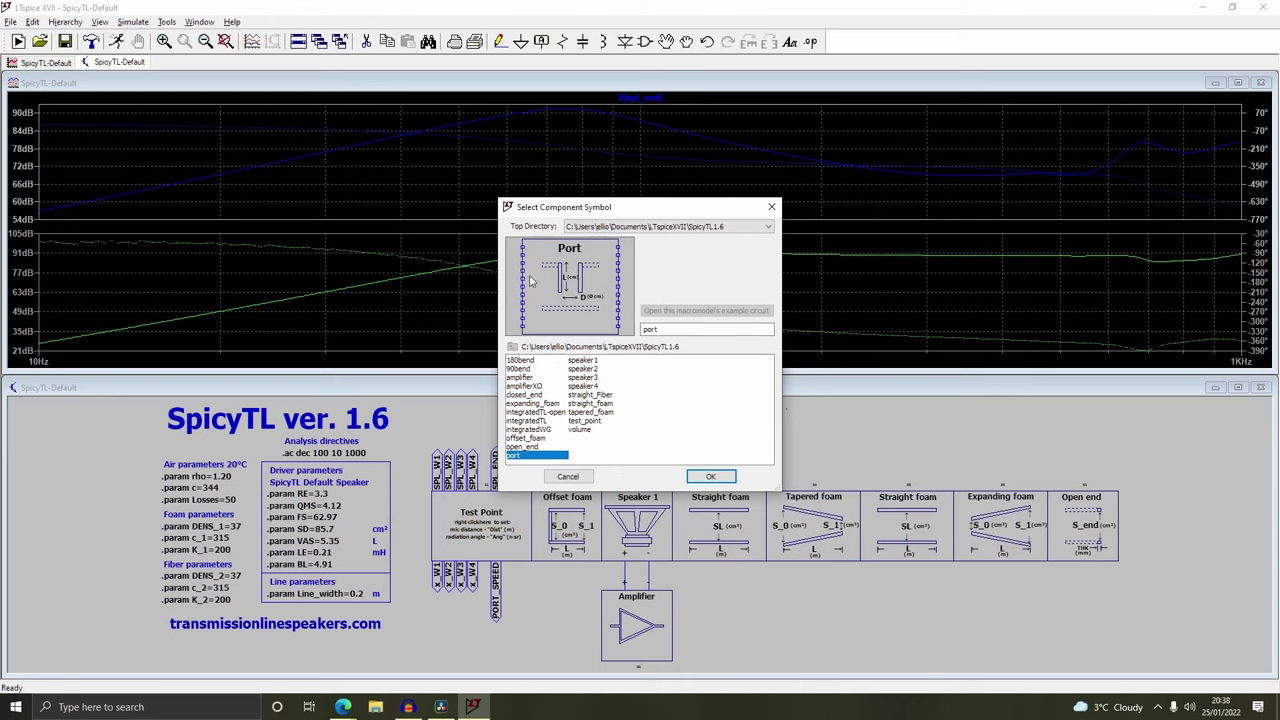
Preview the speaker1, speaker2, speaker3 and speaker4 blocks
{"action": "left_click", "coordinate": [582, 360]}
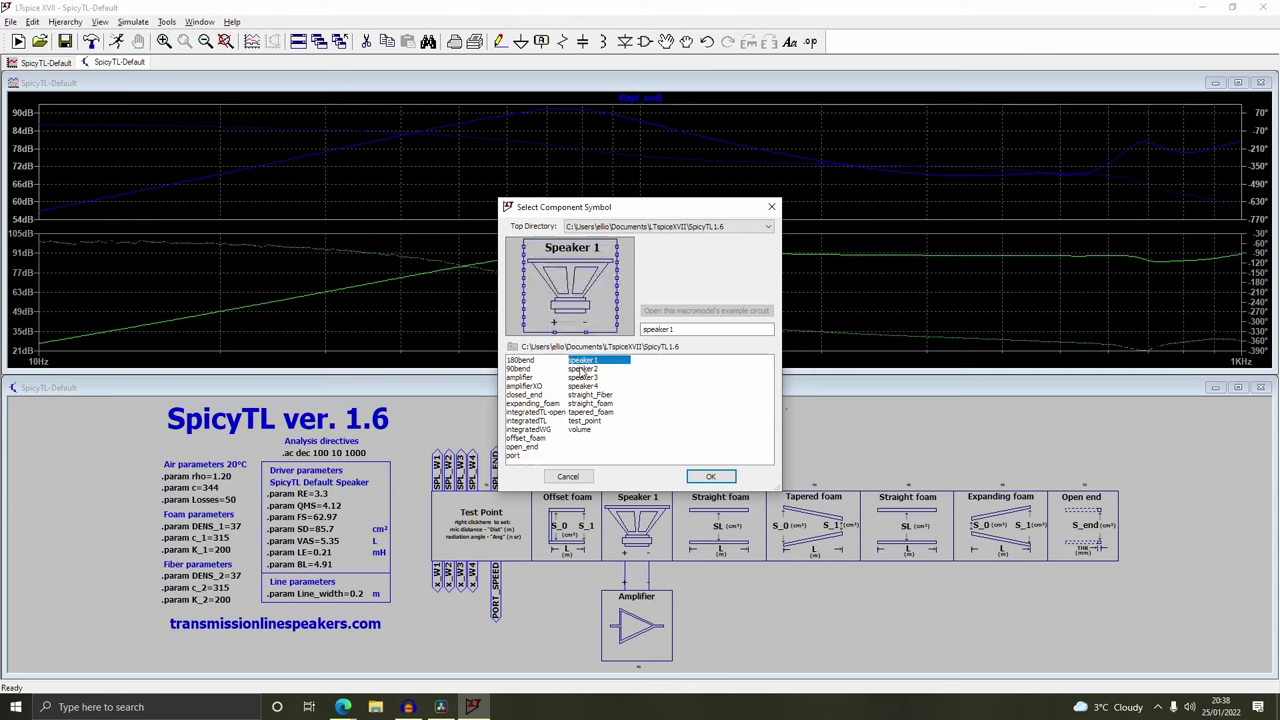
{"action": "left_click", "coordinate": [582, 369]}
{"action": "left_click", "coordinate": [582, 378]}
{"action": "left_click", "coordinate": [583, 387]}
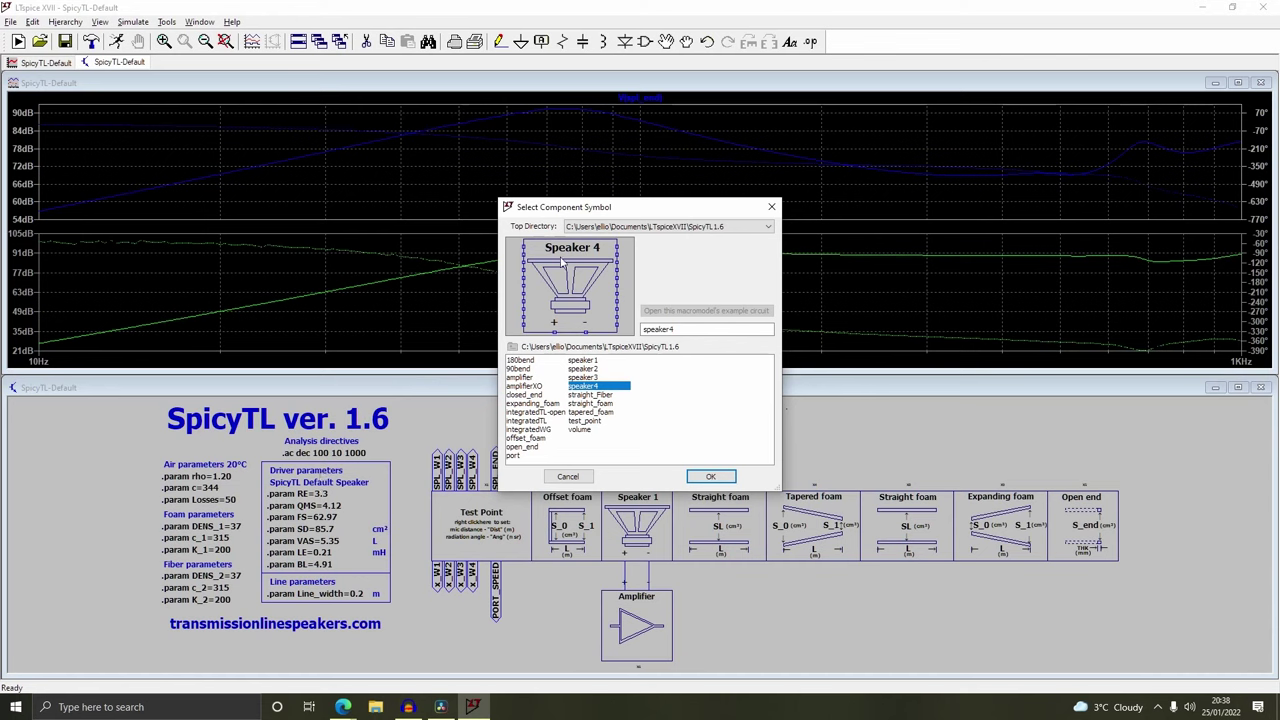
Preview the straight_Fiber, straight_foam, tapered_foam, test_point and volume blocks
{"action": "left_click", "coordinate": [588, 395]}
{"action": "left_click", "coordinate": [584, 404]}
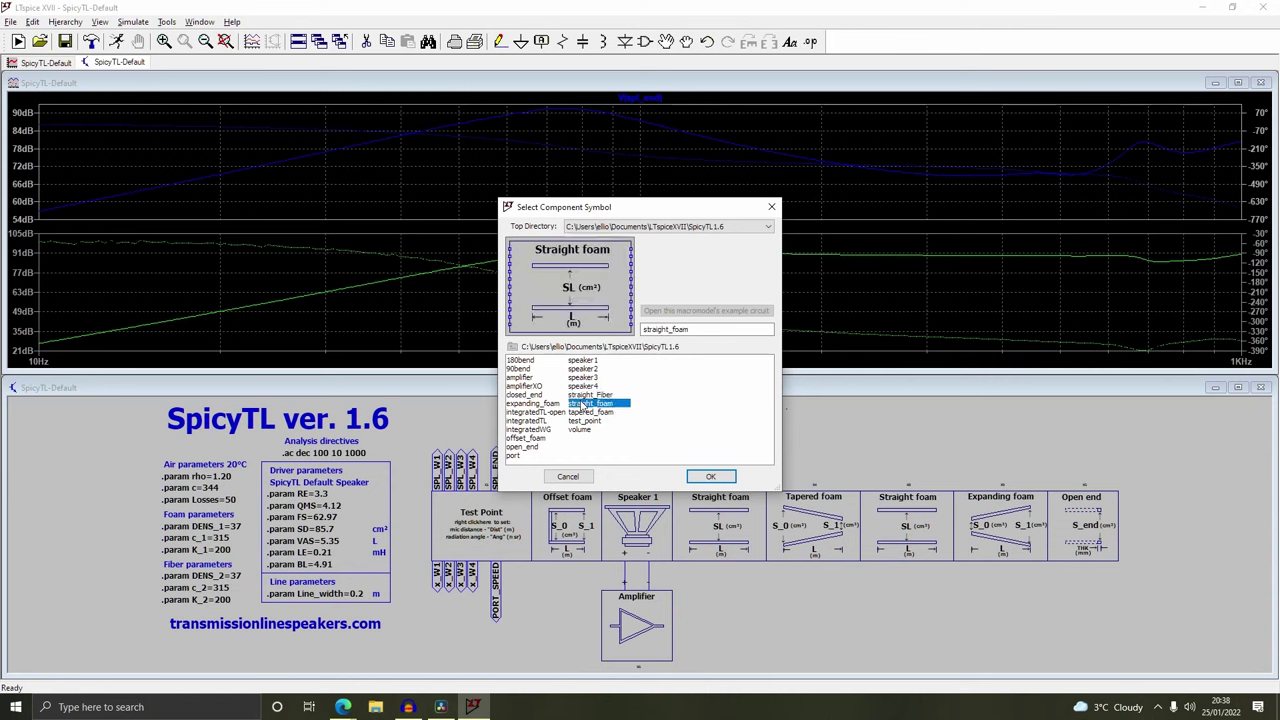
{"action": "left_click", "coordinate": [579, 395]}
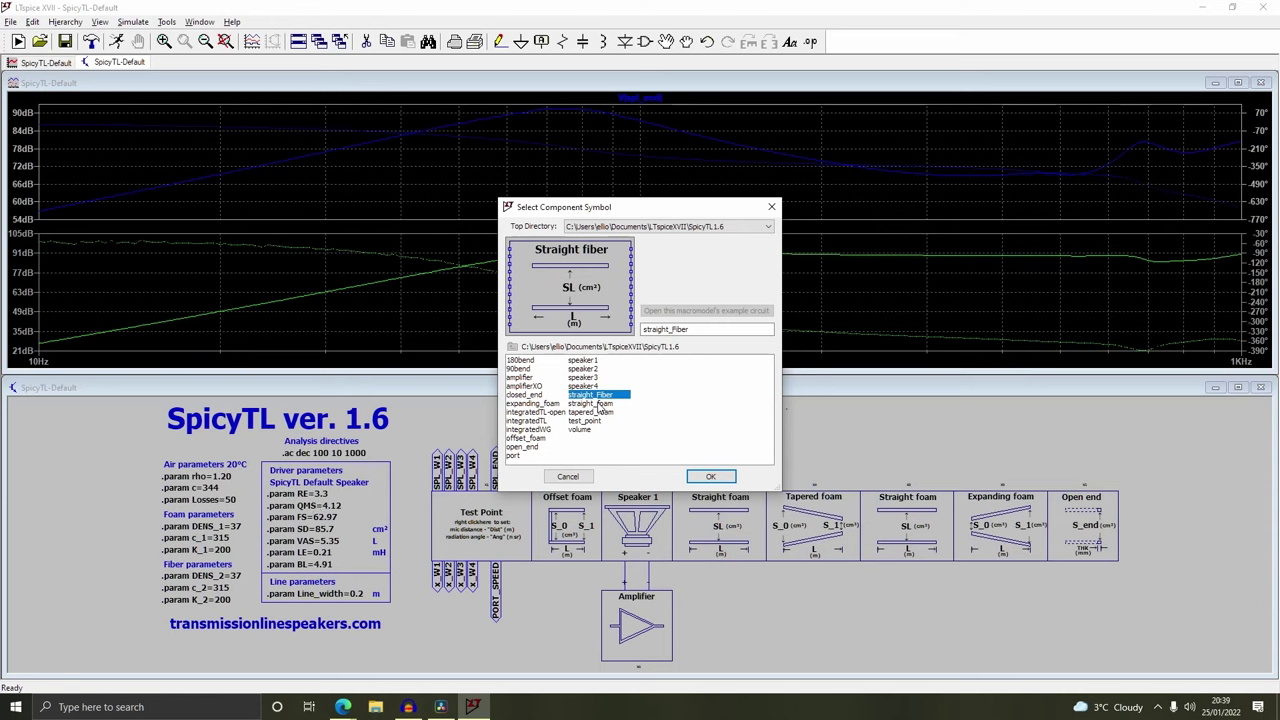
{"action": "left_click", "coordinate": [590, 403]}
{"action": "left_click", "coordinate": [592, 412]}
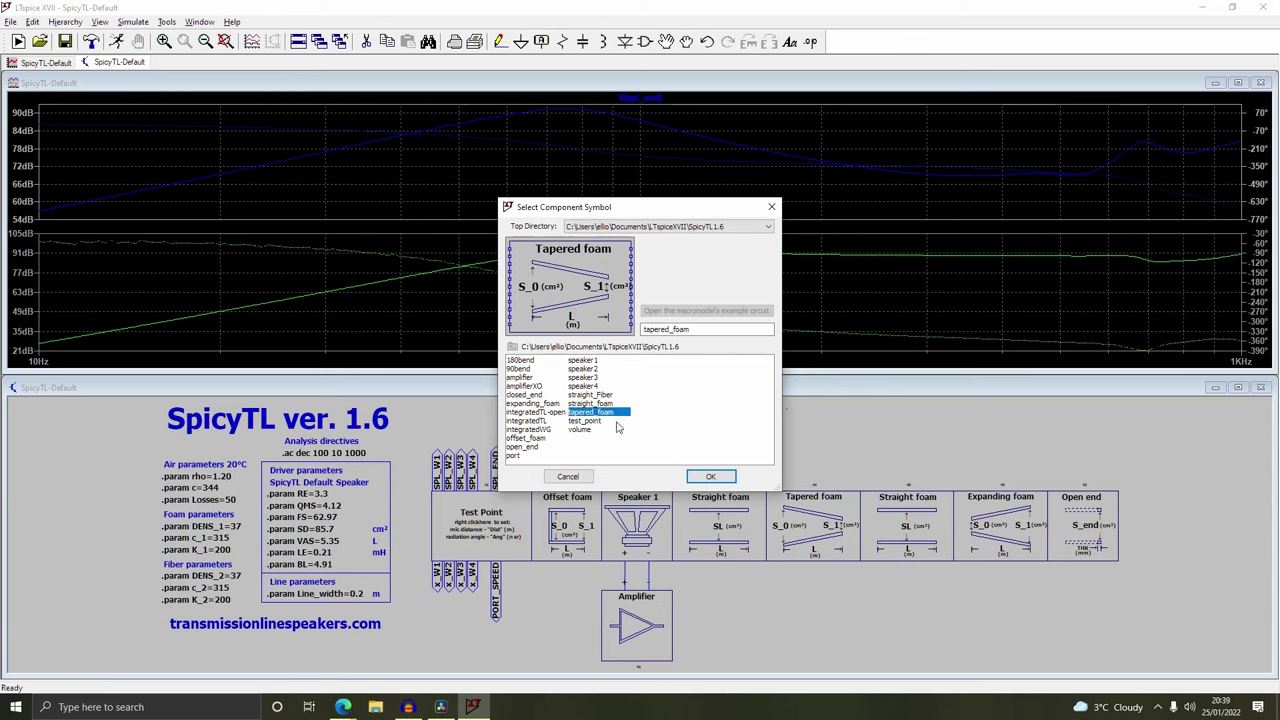
{"action": "left_click", "coordinate": [592, 421]}
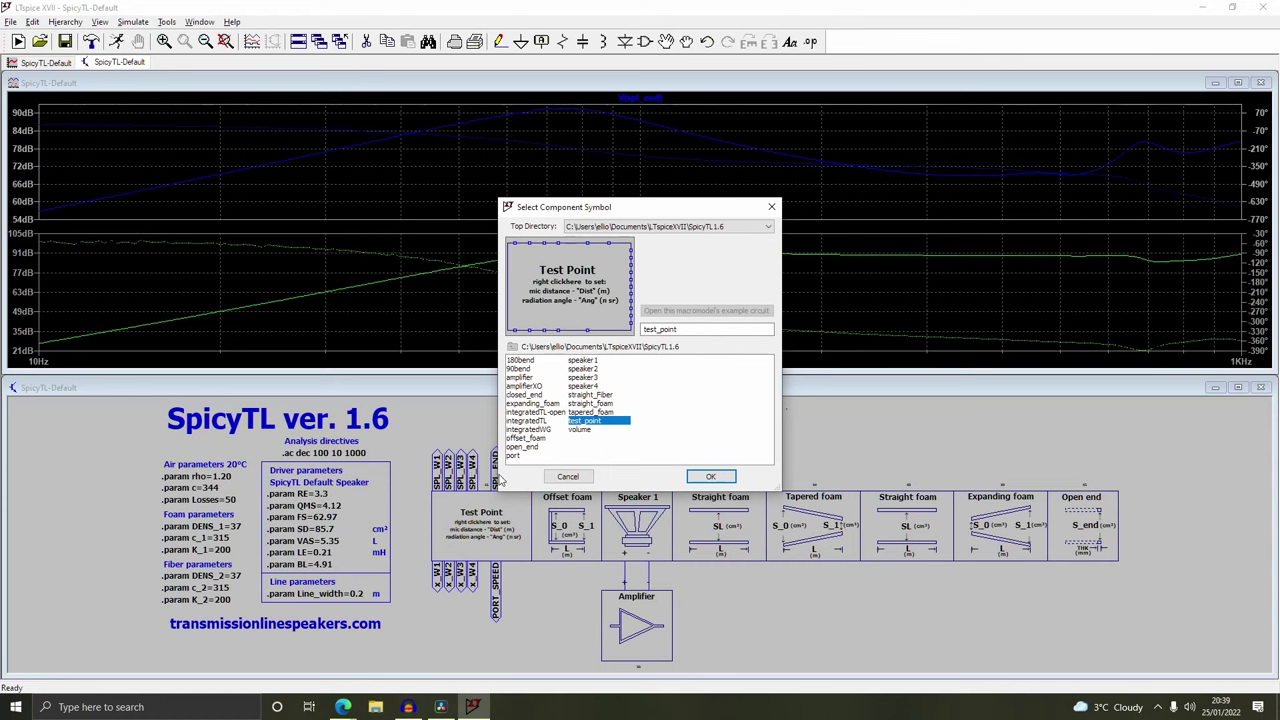
{"action": "left_click", "coordinate": [588, 430]}
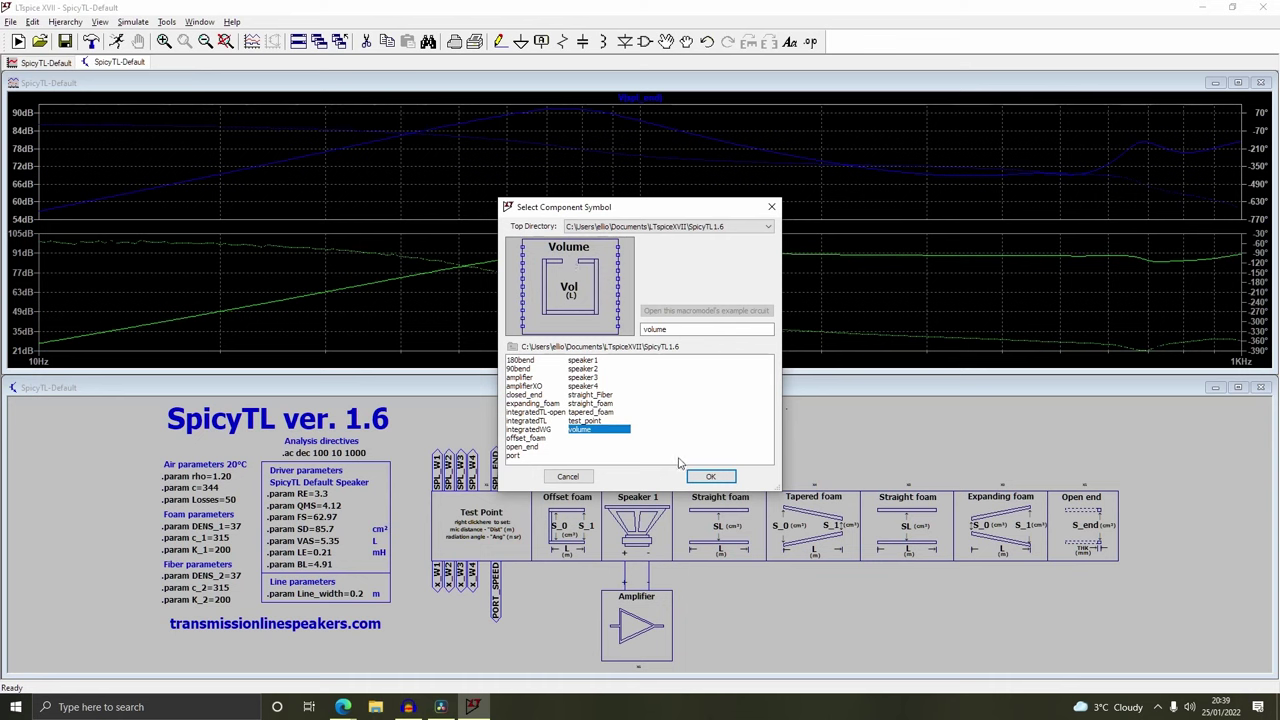
Close the symbol picker and change the amplifier block's RG from 1.1 to 0.1
{"action": "left_click", "coordinate": [771, 207]}
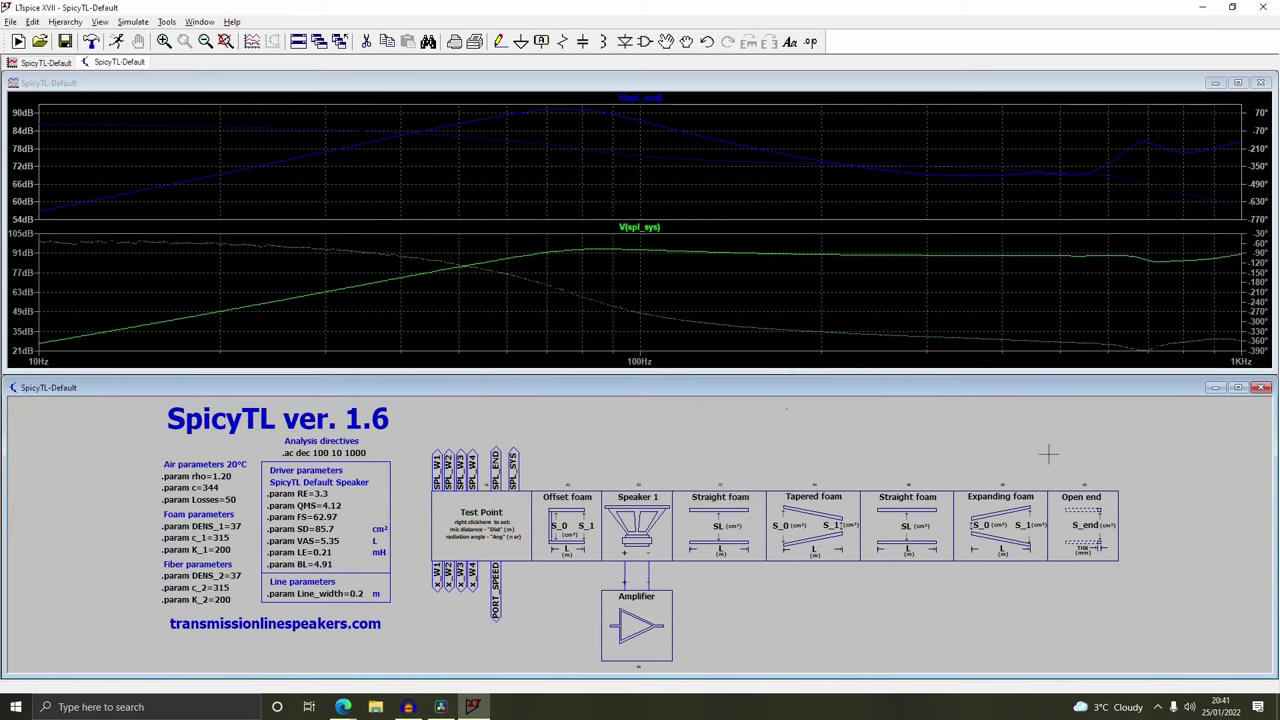
{"action": "right_click", "coordinate": [628, 640]}
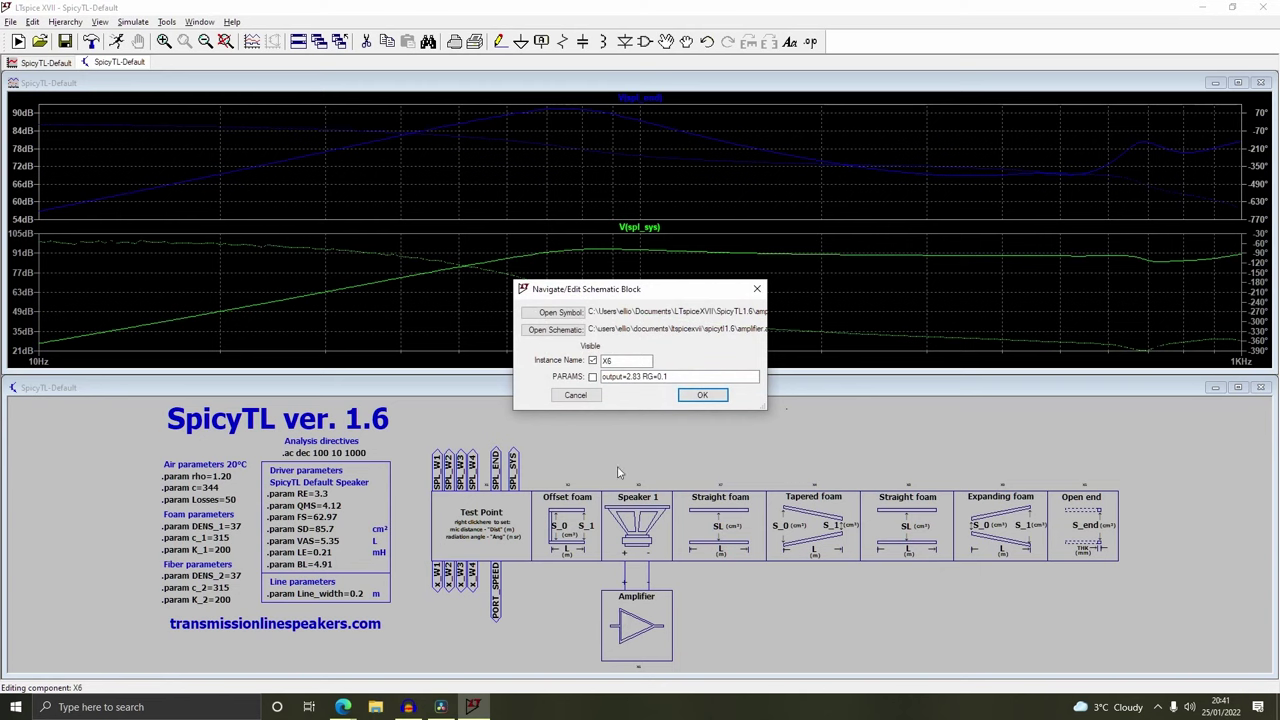
{"action": "left_click_drag", "start_coordinate": [622, 376], "coordinate": [634, 377]}
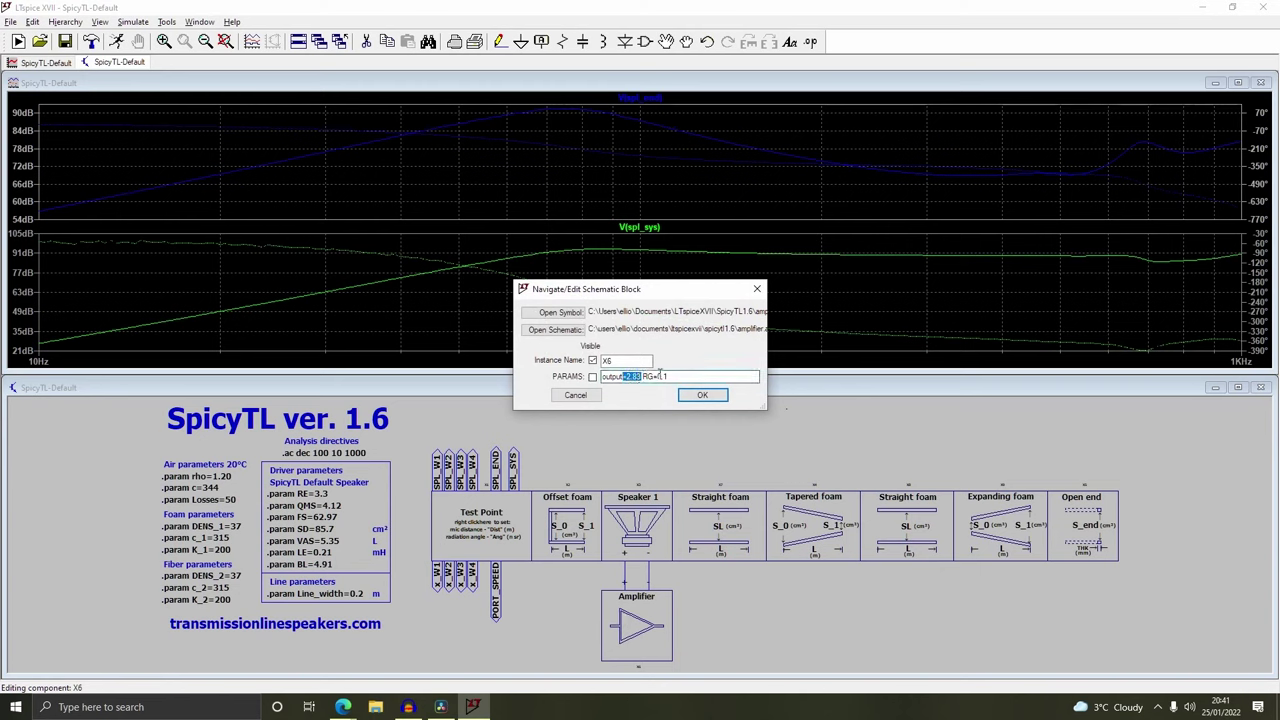
{"action": "left_click", "coordinate": [659, 376]}
{"action": "key", "text": "Delete"}
{"action": "type", "text": "0"}
{"action": "left_click", "coordinate": [627, 377]}
In a new private browser tab, search 50*3.3 to get 165
{"action": "mouse_move", "coordinate": [345, 705]}
{"action": "left_click", "coordinate": [410, 648]}
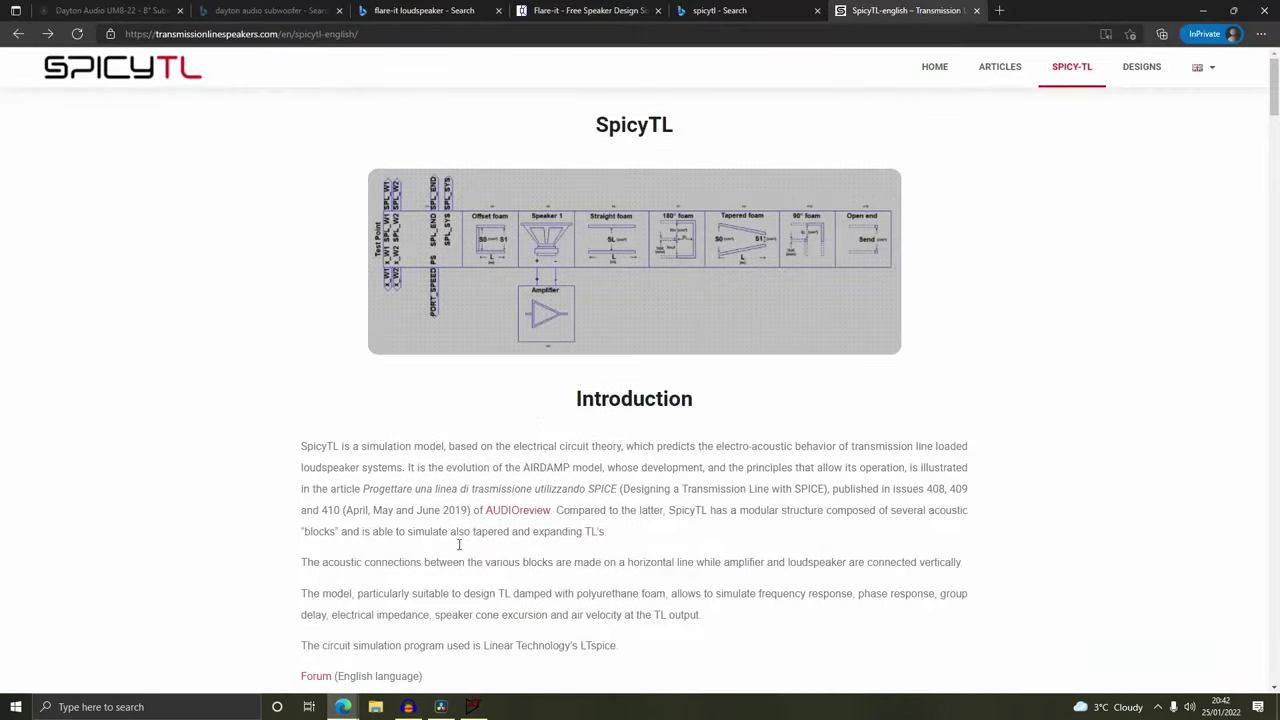
{"action": "left_click", "coordinate": [1000, 11]}
{"action": "type", "text": "50*"}
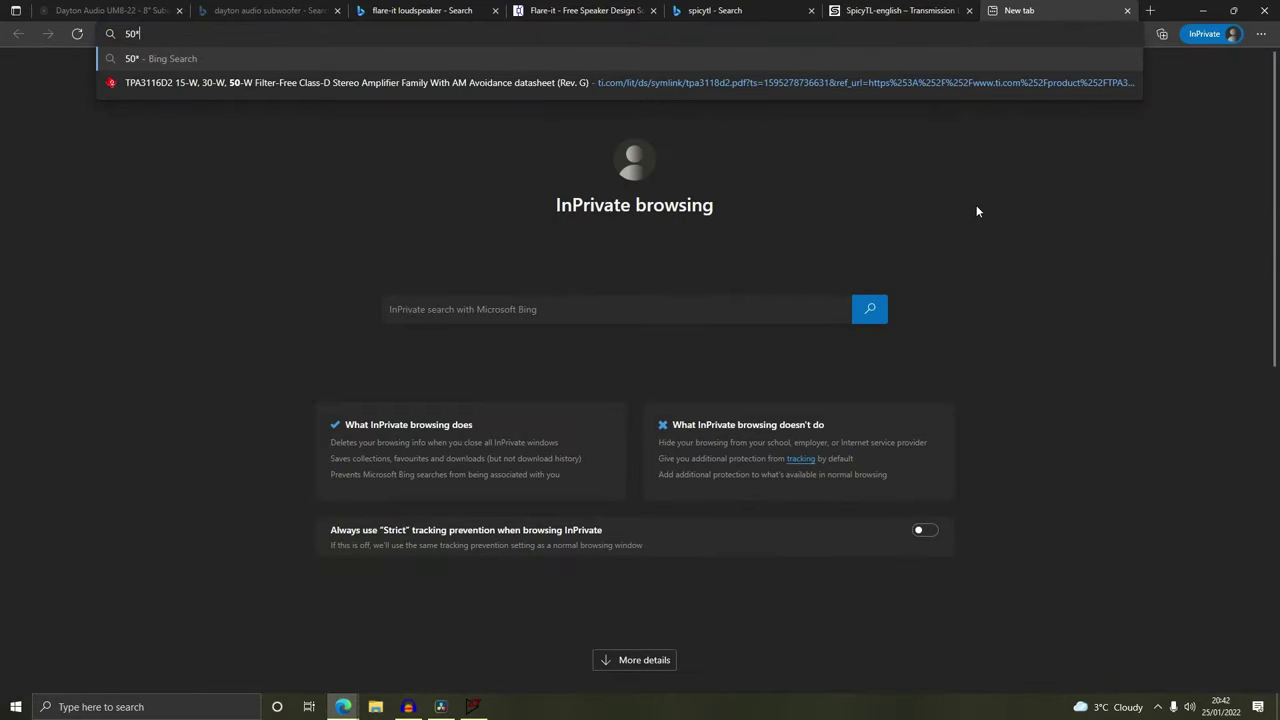
{"action": "type", "text": "3.3"}
{"action": "key", "text": "Return"}
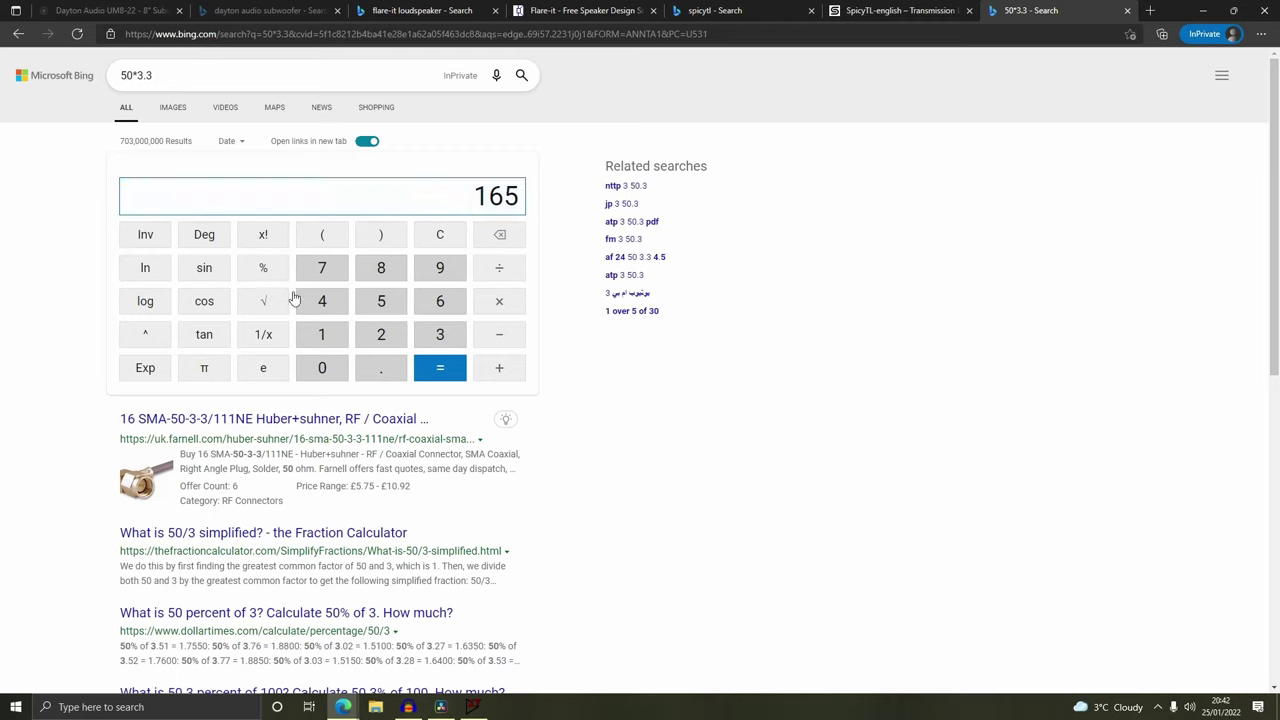
Compute the square root of 165 in Bing's calculator (12.8452326) and return to LTspice
{"action": "left_click", "coordinate": [263, 300]}
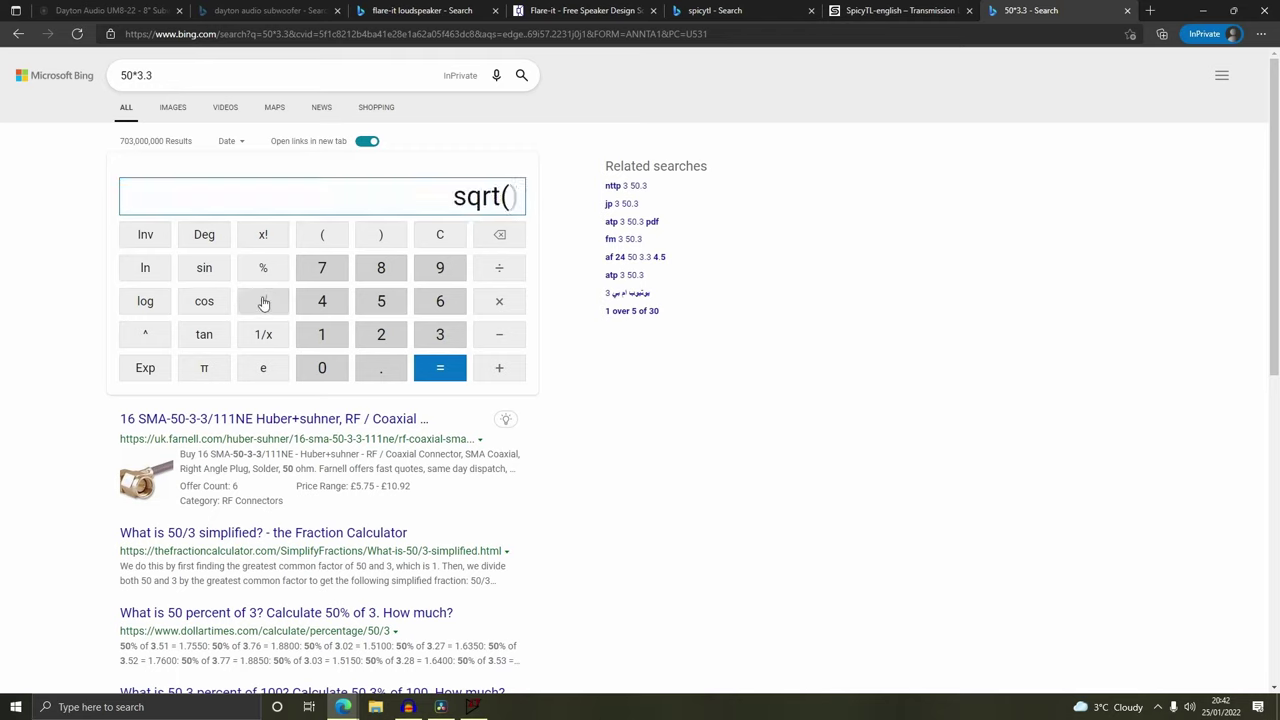
{"action": "left_click", "coordinate": [322, 334]}
{"action": "left_click", "coordinate": [440, 300]}
{"action": "left_click", "coordinate": [381, 300]}
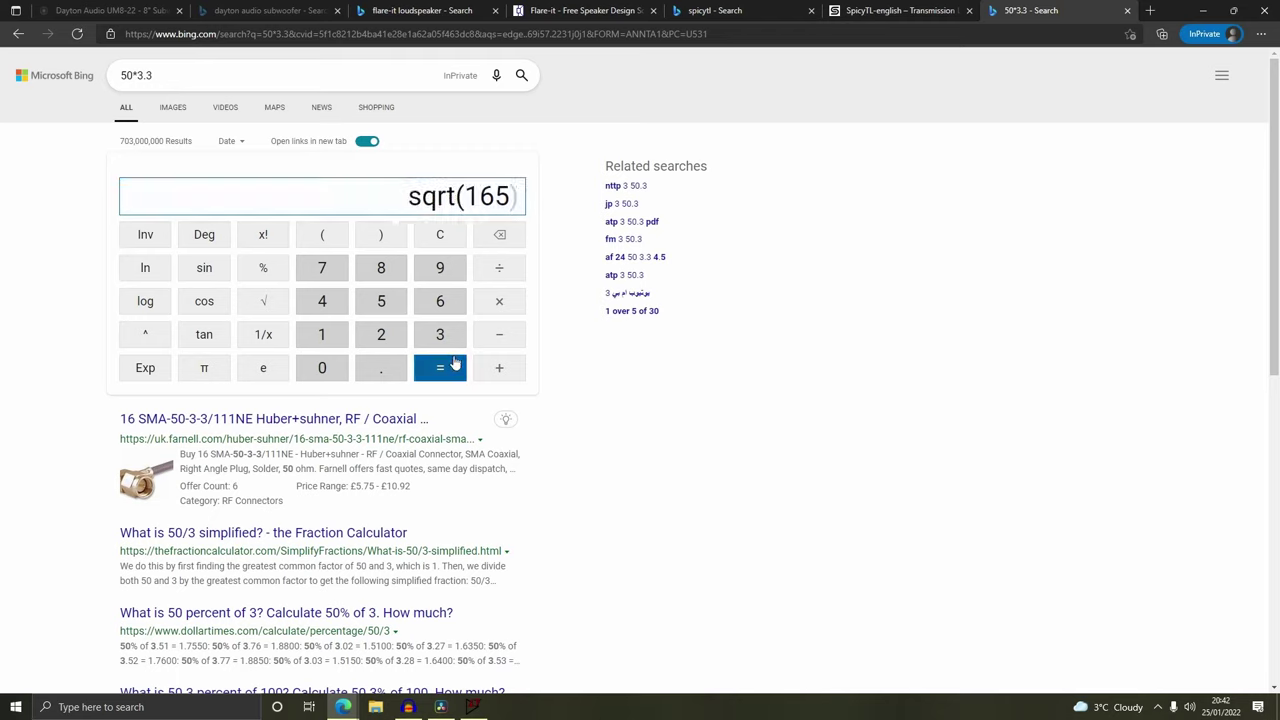
{"action": "left_click", "coordinate": [521, 75]}
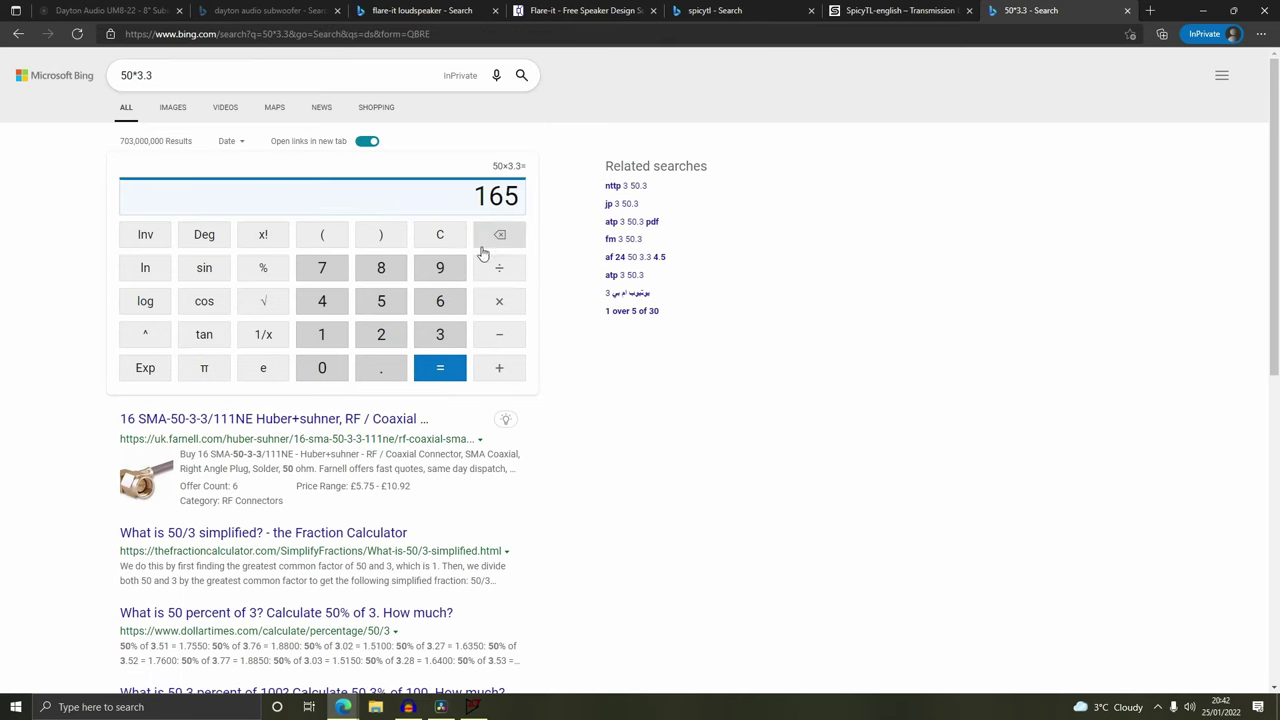
{"action": "left_click", "coordinate": [263, 300]}
{"action": "type", "text": "165"}
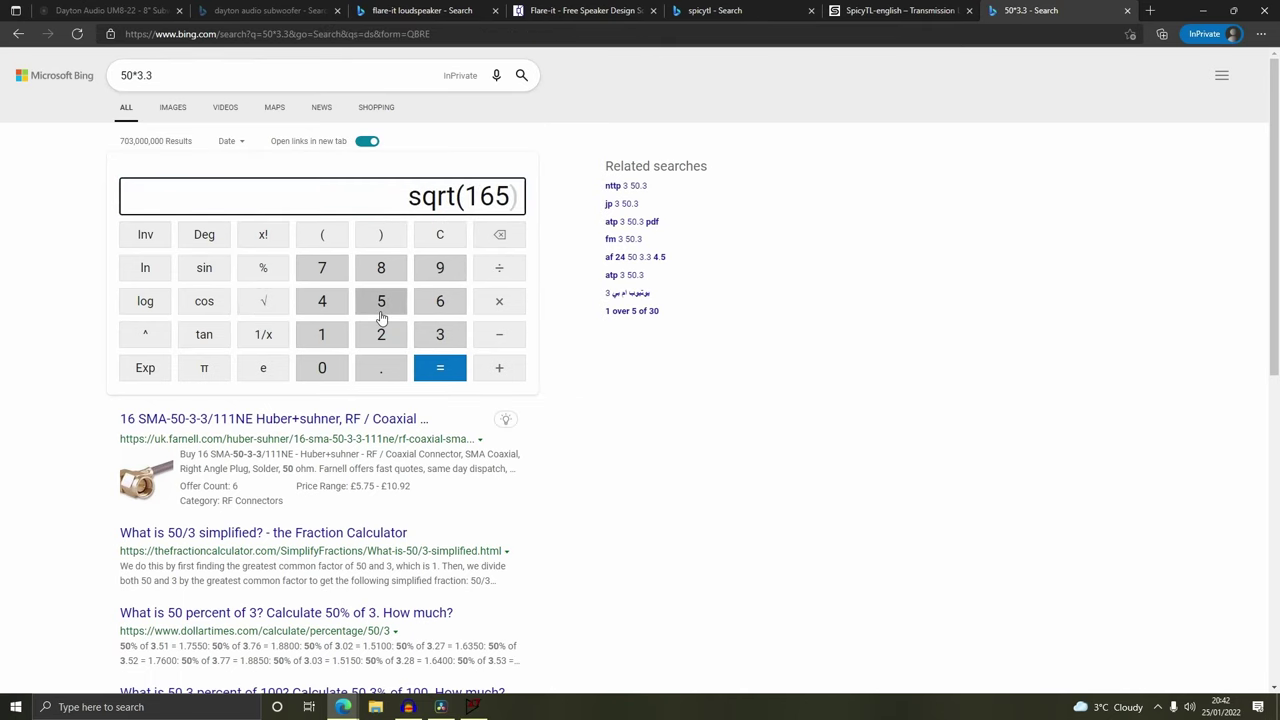
{"action": "left_click", "coordinate": [450, 372]}
{"action": "left_click", "coordinate": [388, 200]}
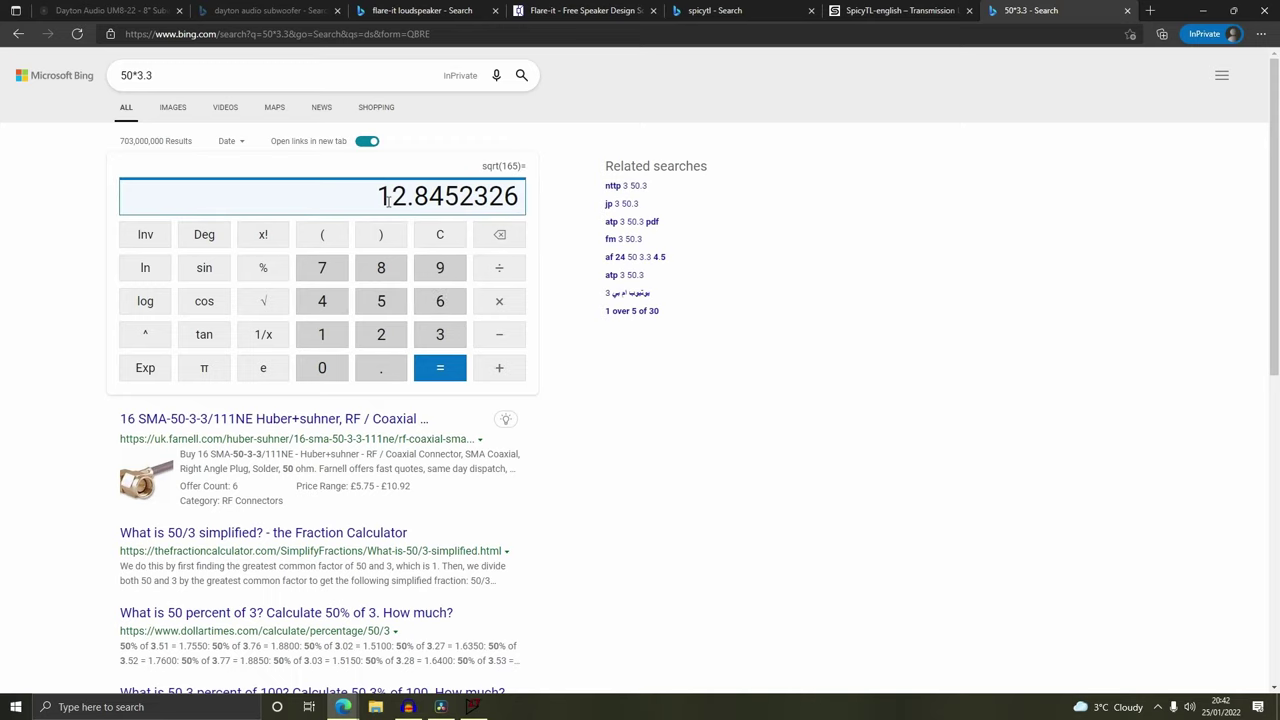
{"action": "left_click_drag", "start_coordinate": [420, 197], "coordinate": [481, 604]}
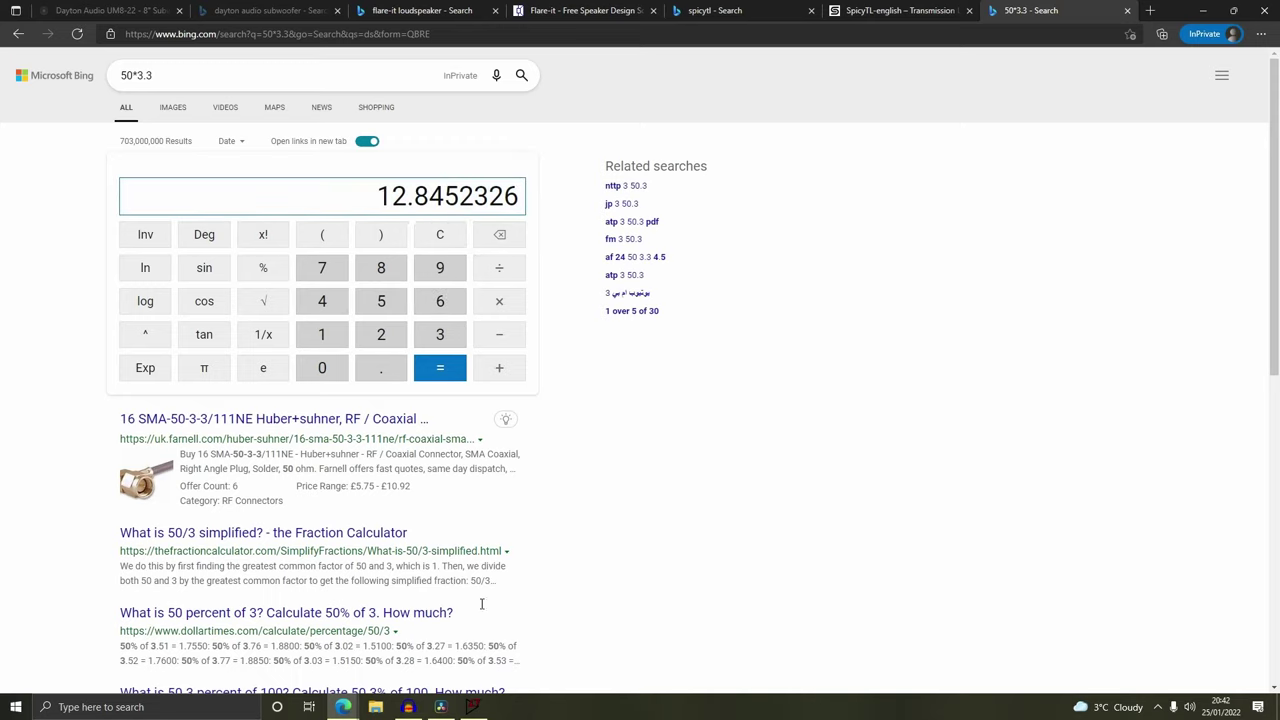
{"action": "left_click", "coordinate": [472, 707]}
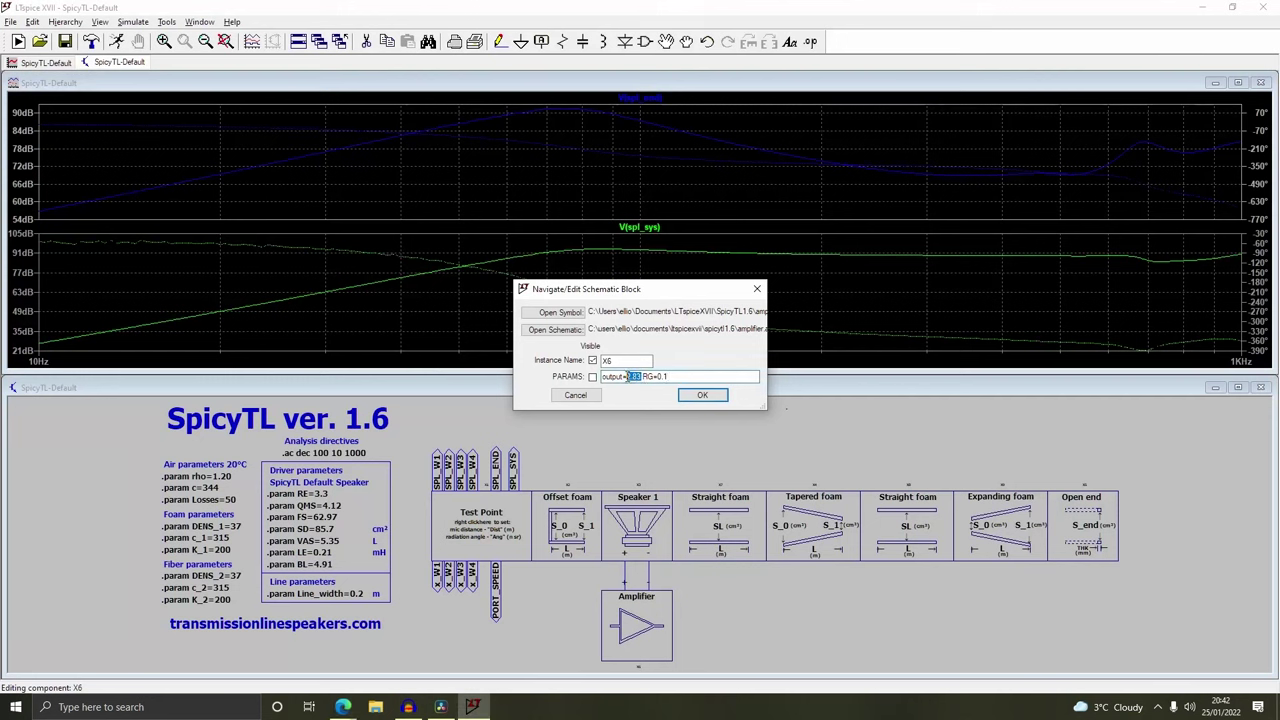
Set the amplifier output to 12.85 and re-run the simulation
{"action": "type", "text": "12.85"}
{"action": "key", "text": "Return"}
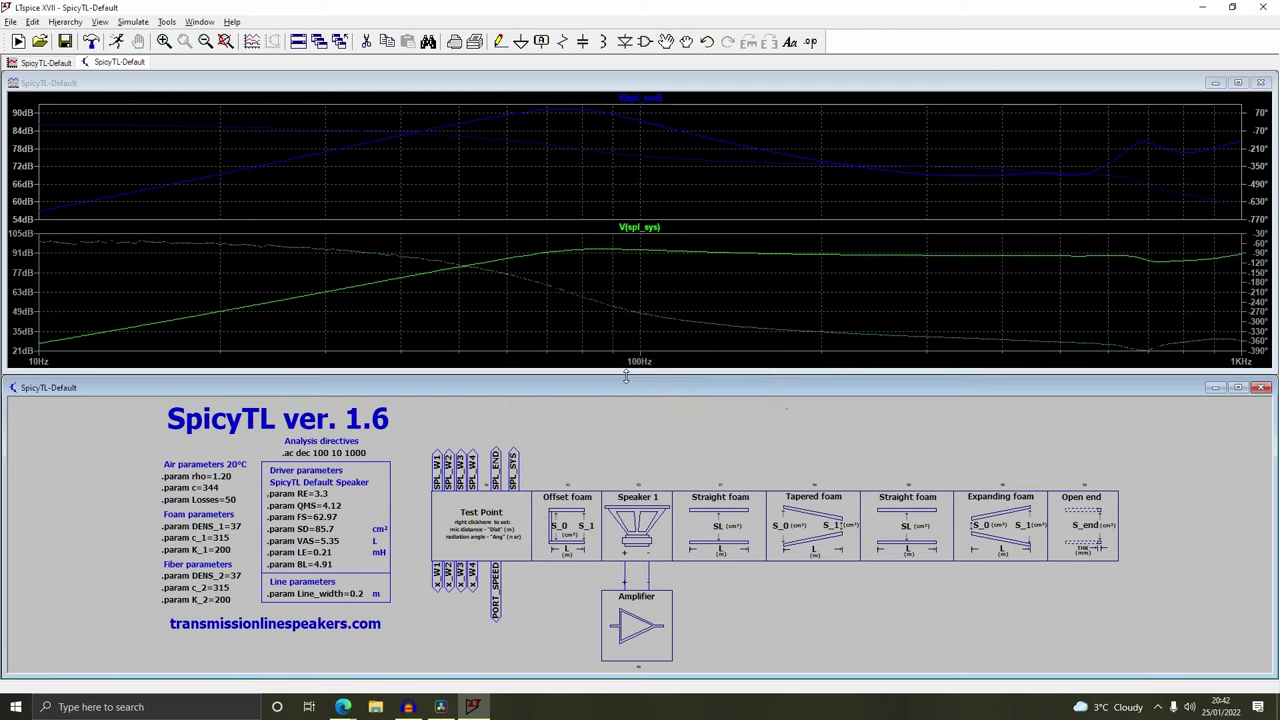
{"action": "left_click", "coordinate": [118, 43]}
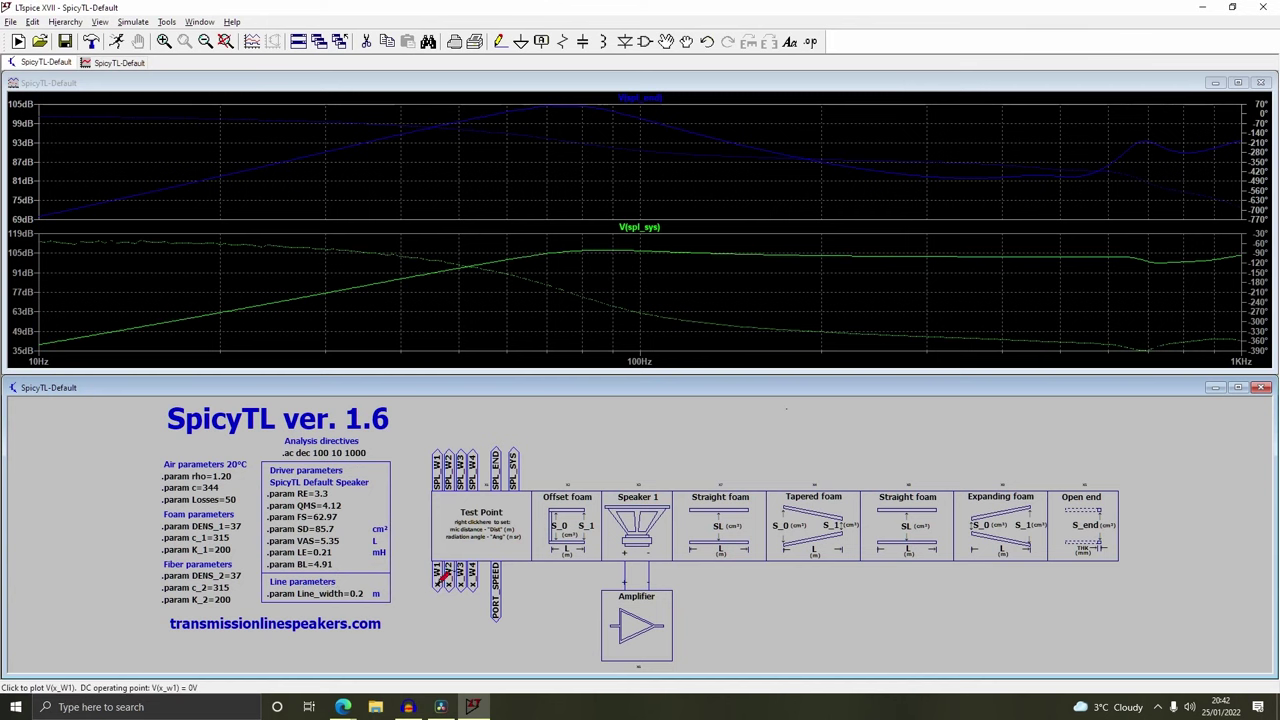
Plot cone excursion V(x_w1) on a linear vertical axis, zoomed to about 65–115 Hz
{"action": "left_click", "coordinate": [438, 575]}
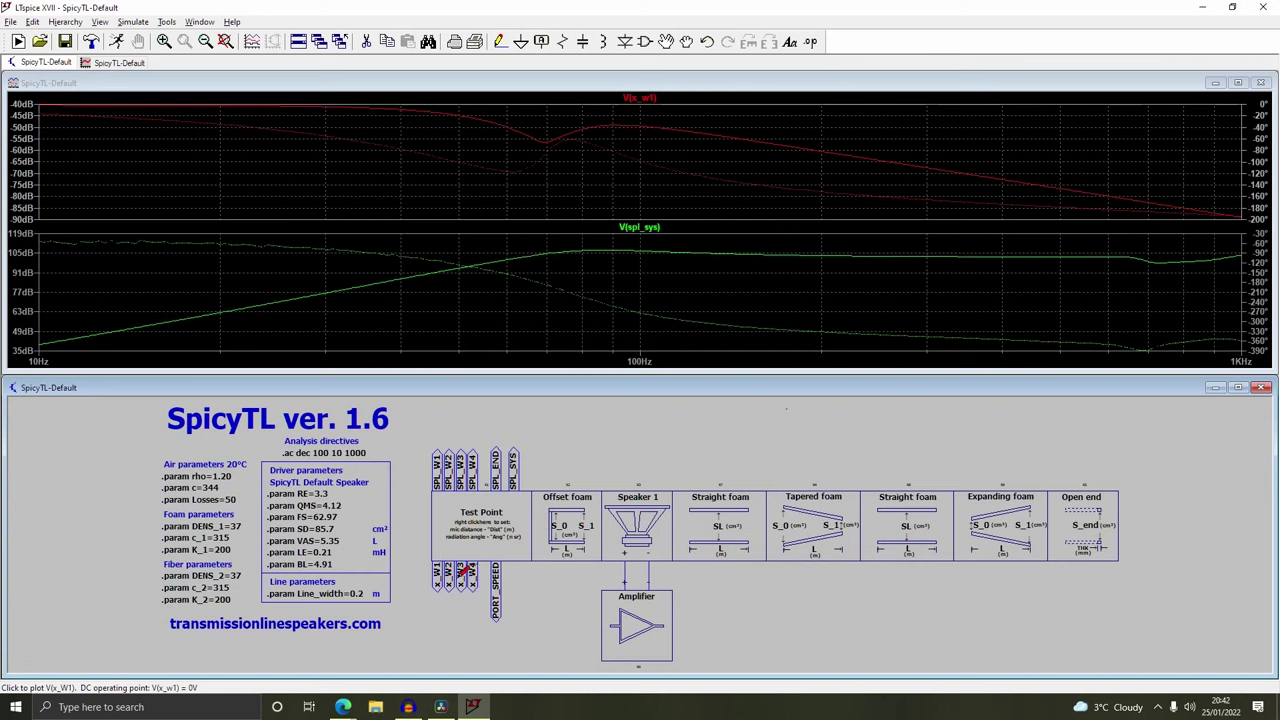
{"action": "right_click", "coordinate": [18, 122]}
{"action": "left_click", "coordinate": [658, 348]}
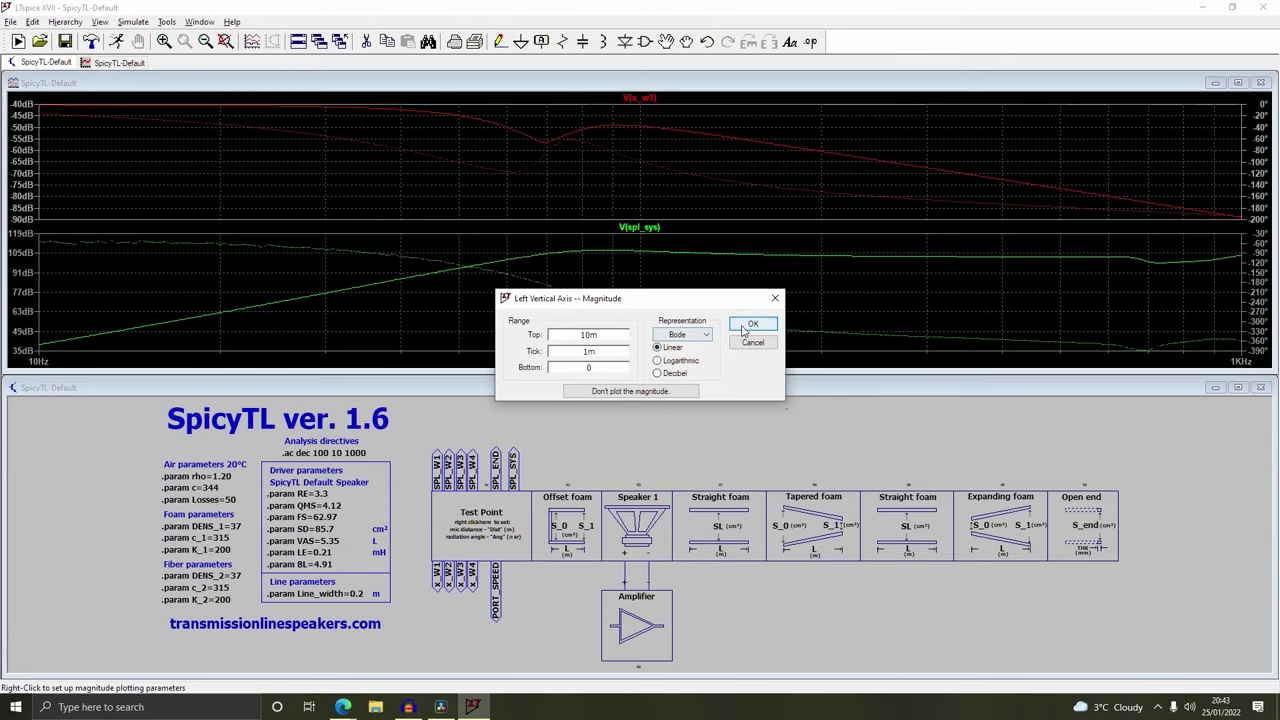
{"action": "left_click", "coordinate": [748, 326]}
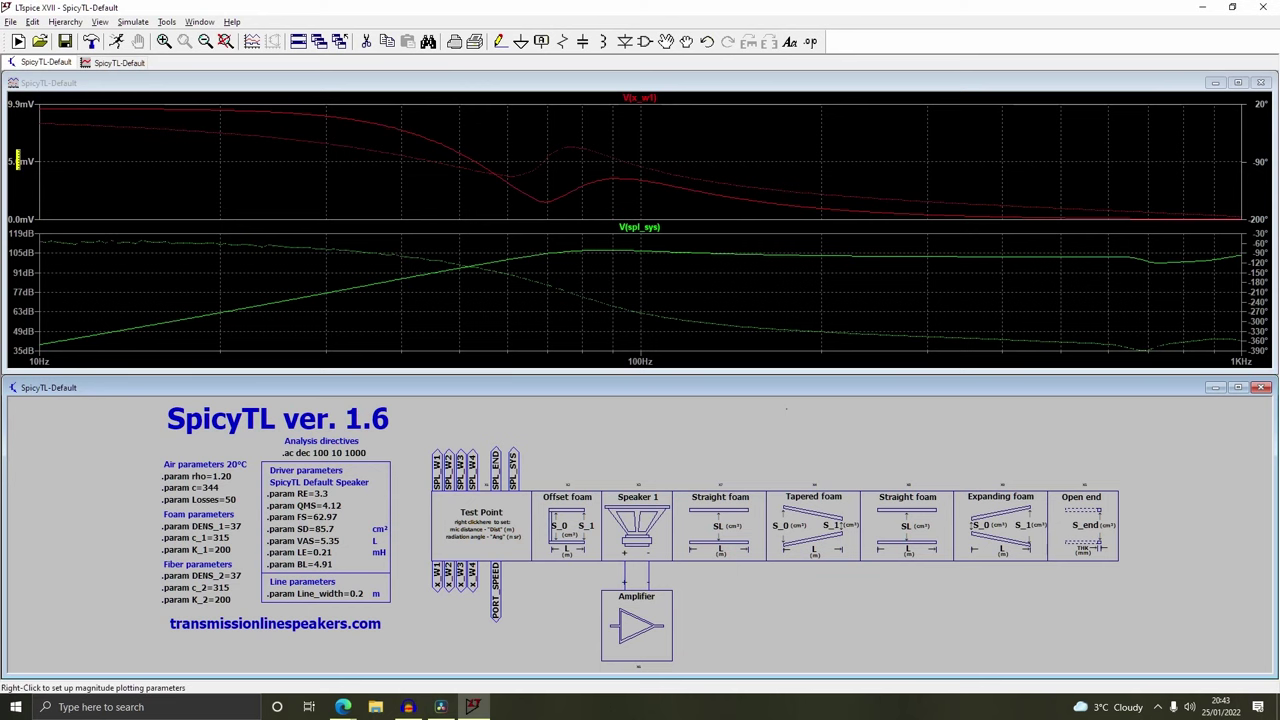
{"action": "left_click_drag", "start_coordinate": [541, 170], "coordinate": [684, 205]}
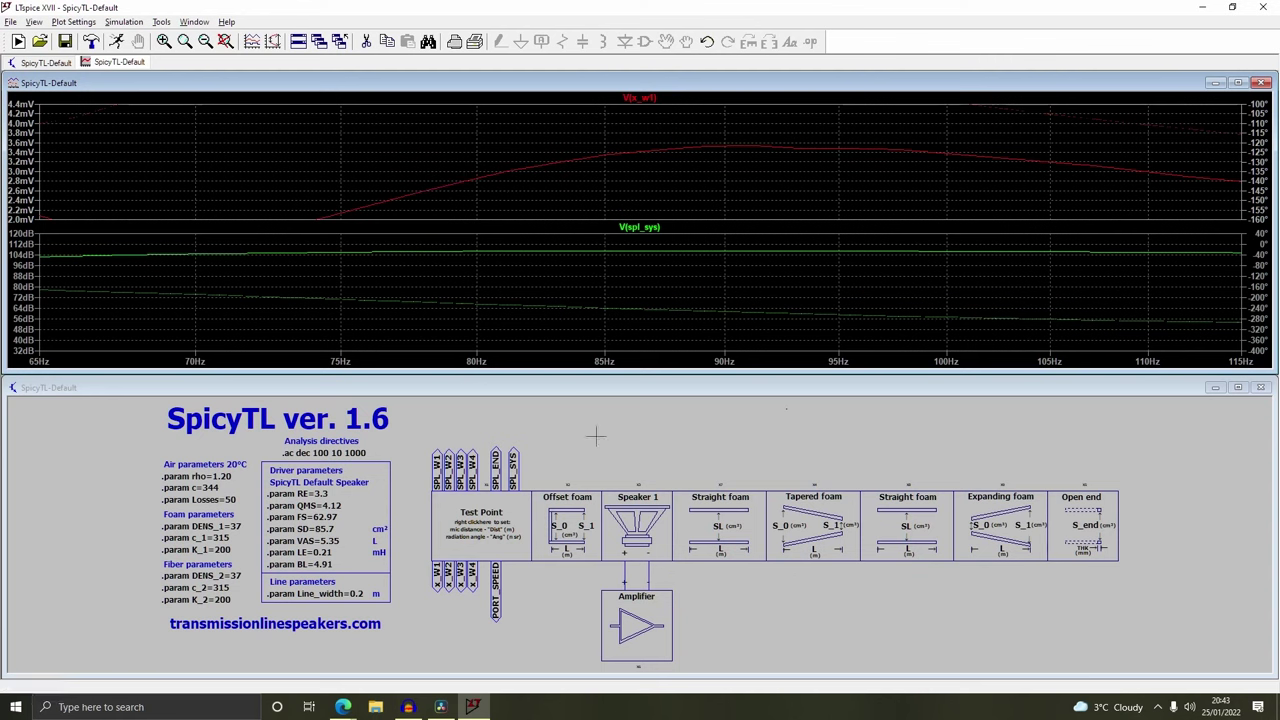
Change the amplifier block's output value to 12.95
{"action": "right_click", "coordinate": [625, 623]}
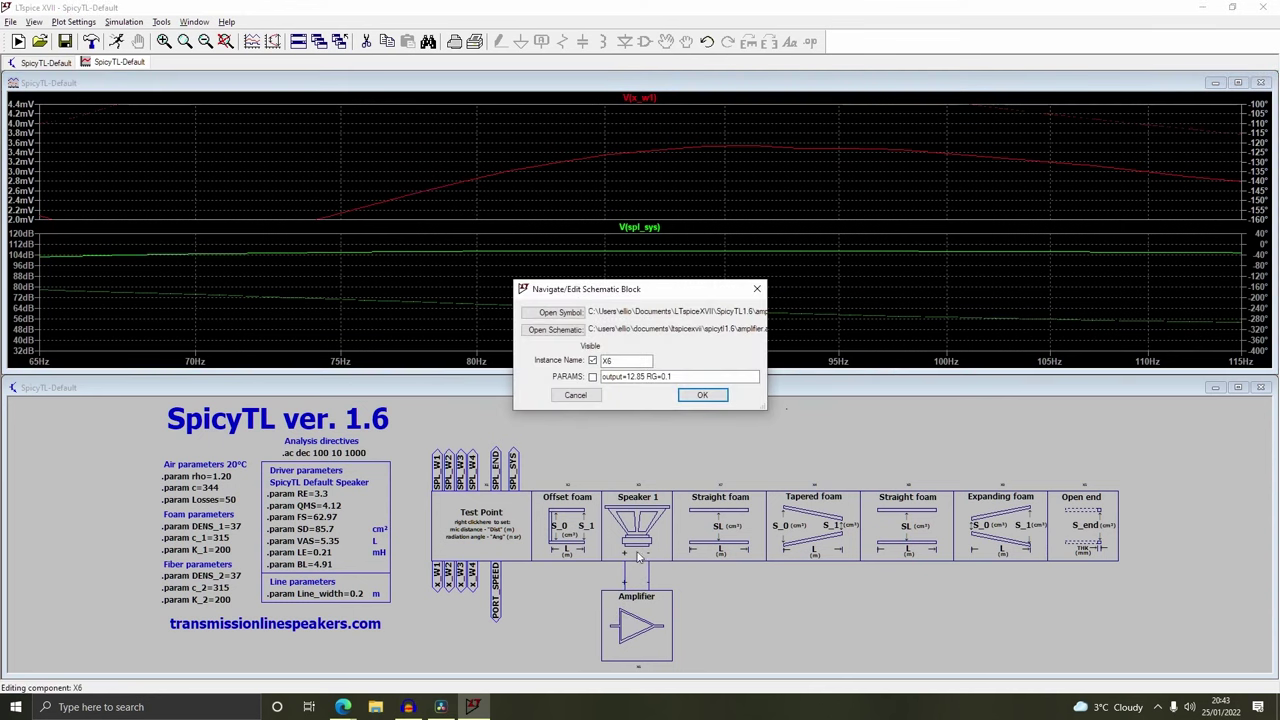
{"action": "left_click", "coordinate": [640, 376]}
{"action": "key", "text": "BackSpace"}
{"action": "type", "text": "90"}
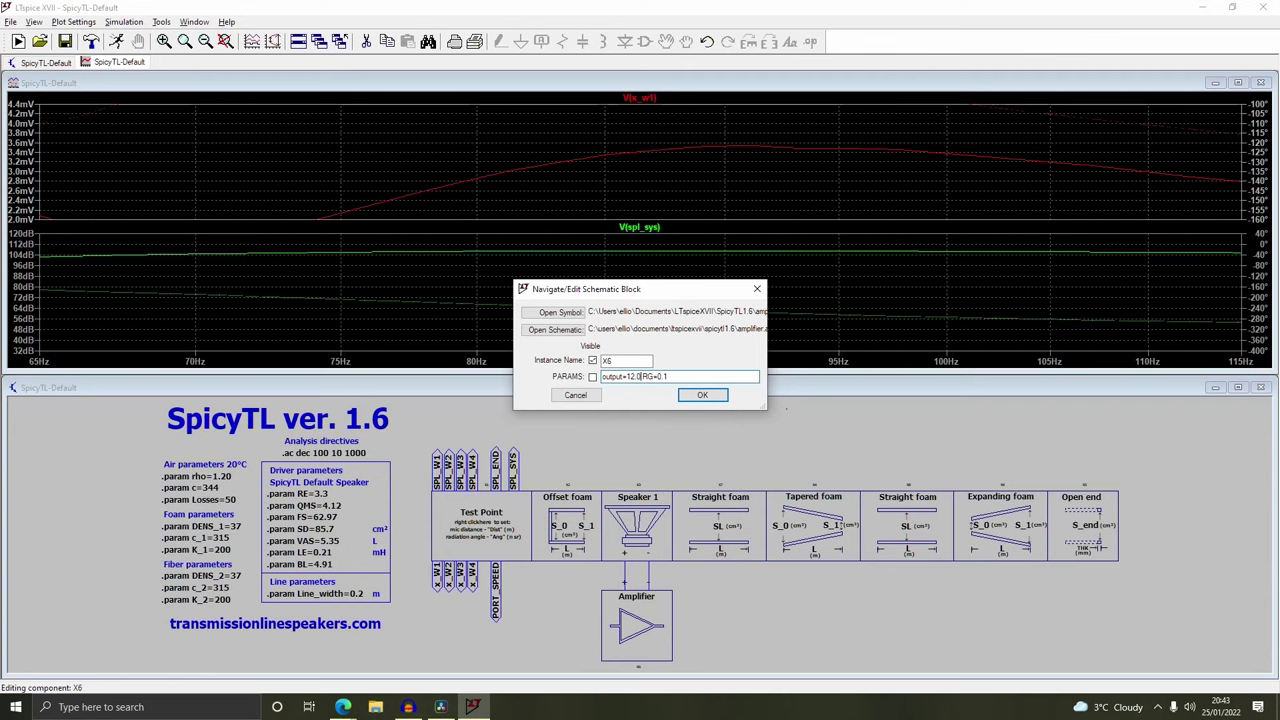
{"action": "left_click", "coordinate": [702, 395]}
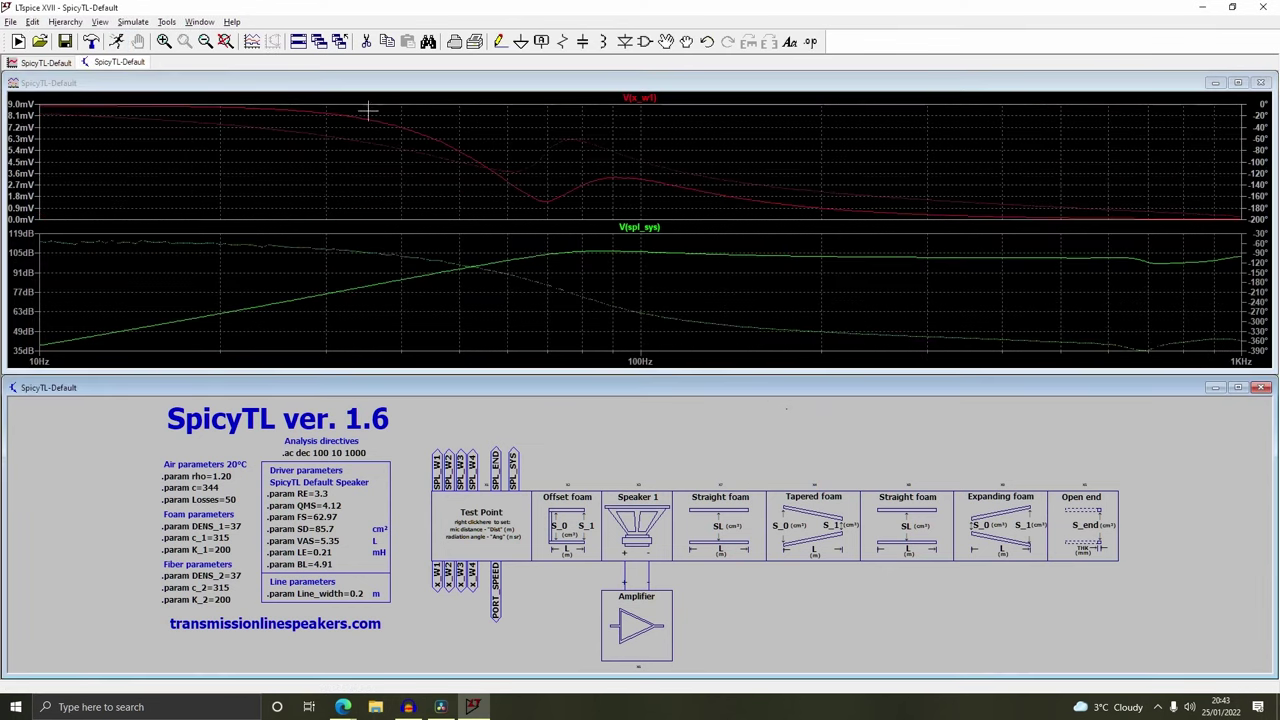
Re-run the simulation and zoom the excursion plot into the 52–67 Hz region
{"action": "left_click_drag", "start_coordinate": [585, 165], "coordinate": [680, 199]}
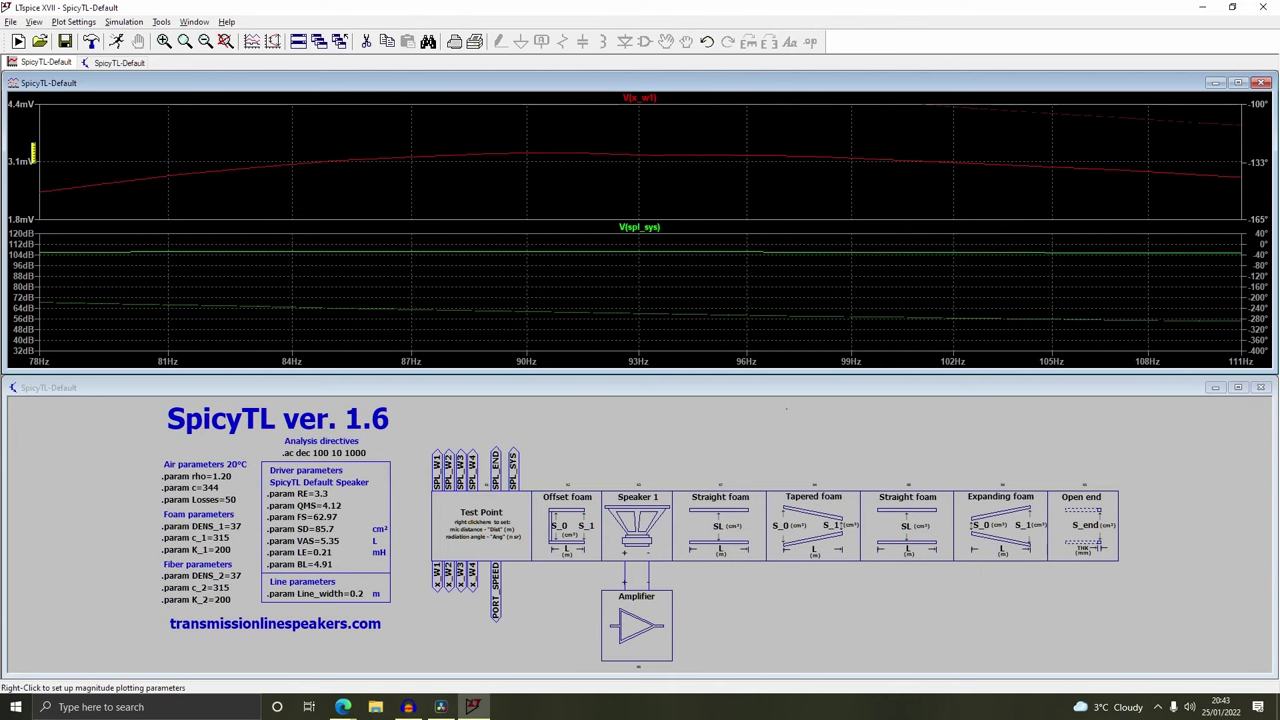
{"action": "left_click_drag", "start_coordinate": [367, 144], "coordinate": [822, 183]}
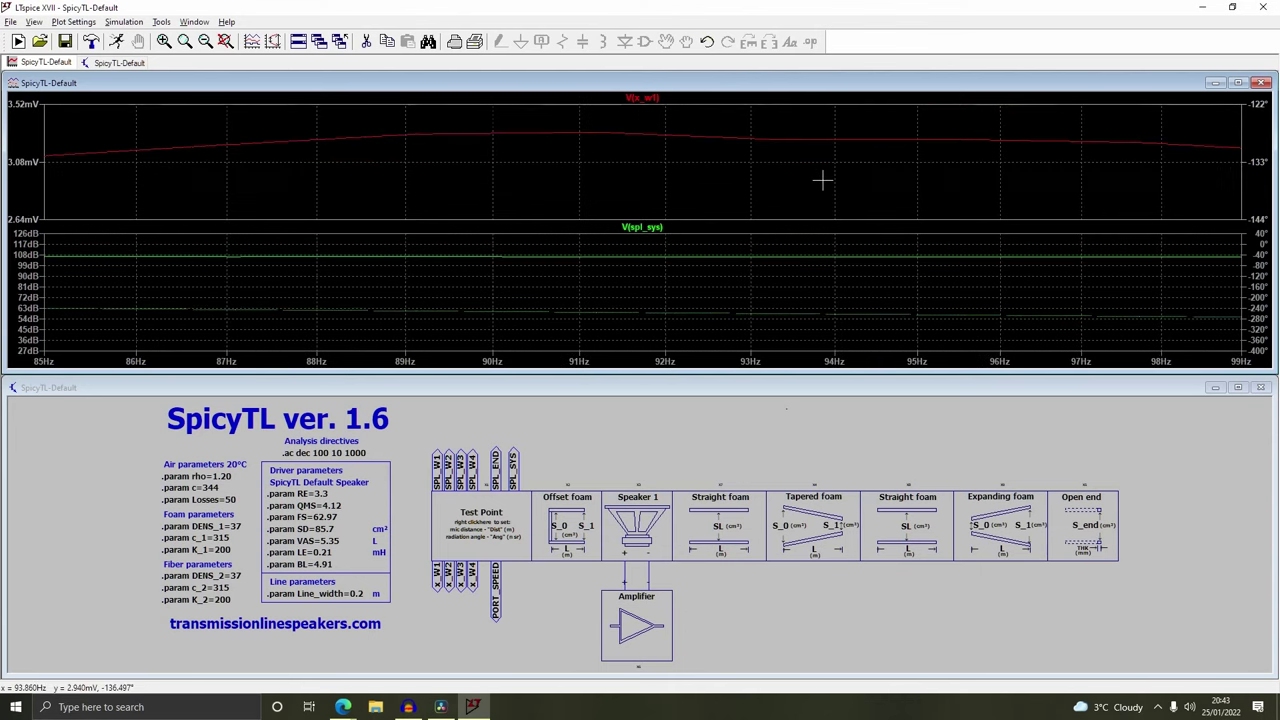
{"action": "left_click", "coordinate": [116, 42]}
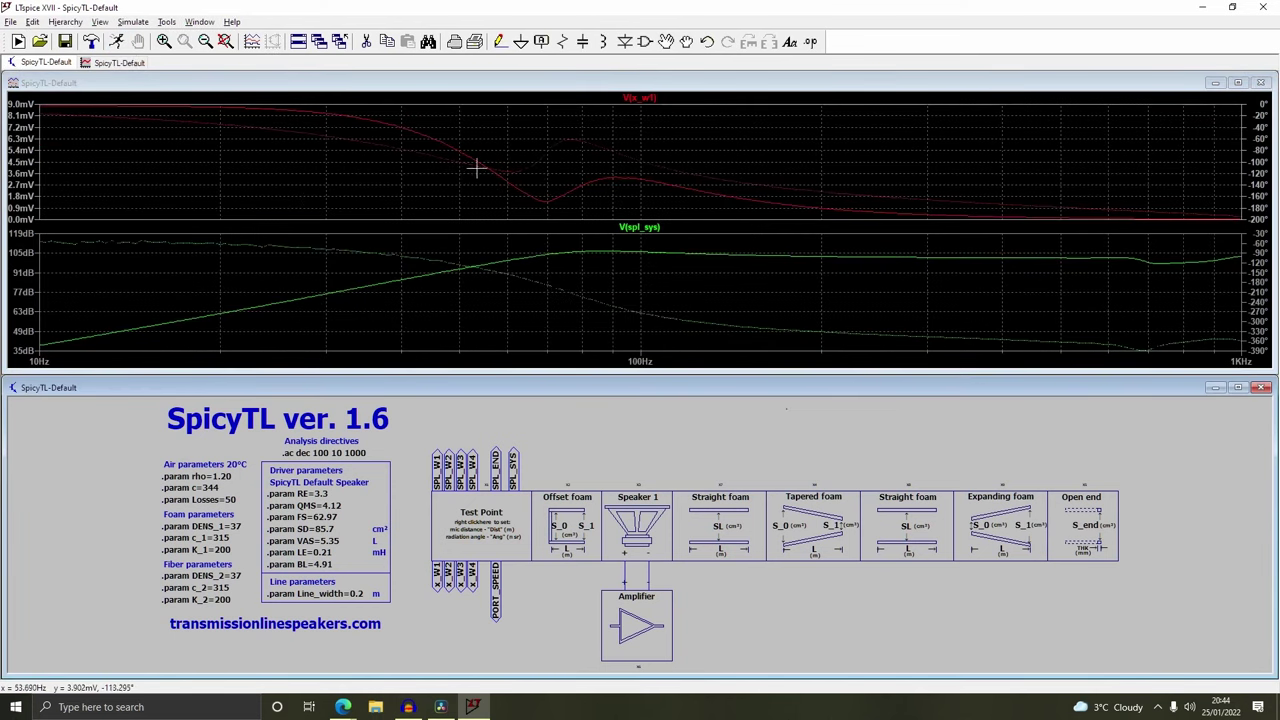
{"action": "left_click_drag", "start_coordinate": [474, 165], "coordinate": [536, 195]}
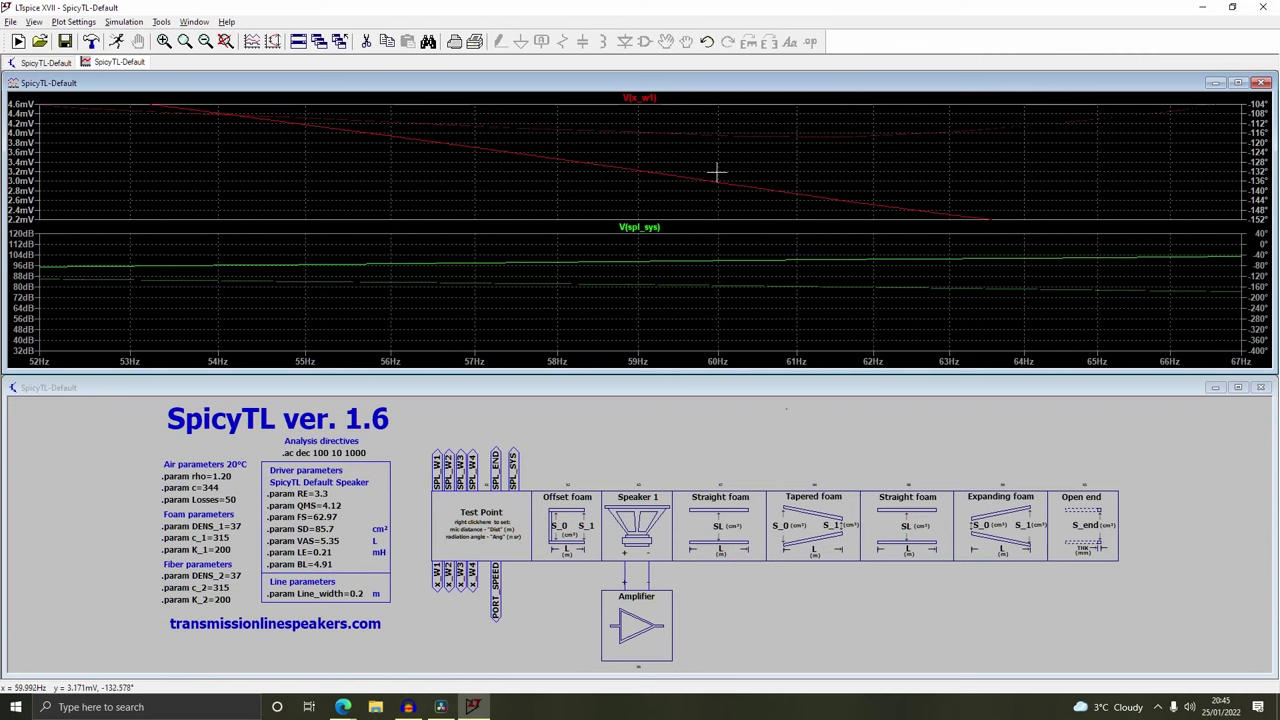
Return the excursion plot's vertical axis to decibels and show the full 10 Hz–1 kHz range
{"action": "right_click", "coordinate": [10, 160]}
{"action": "left_click", "coordinate": [672, 373]}
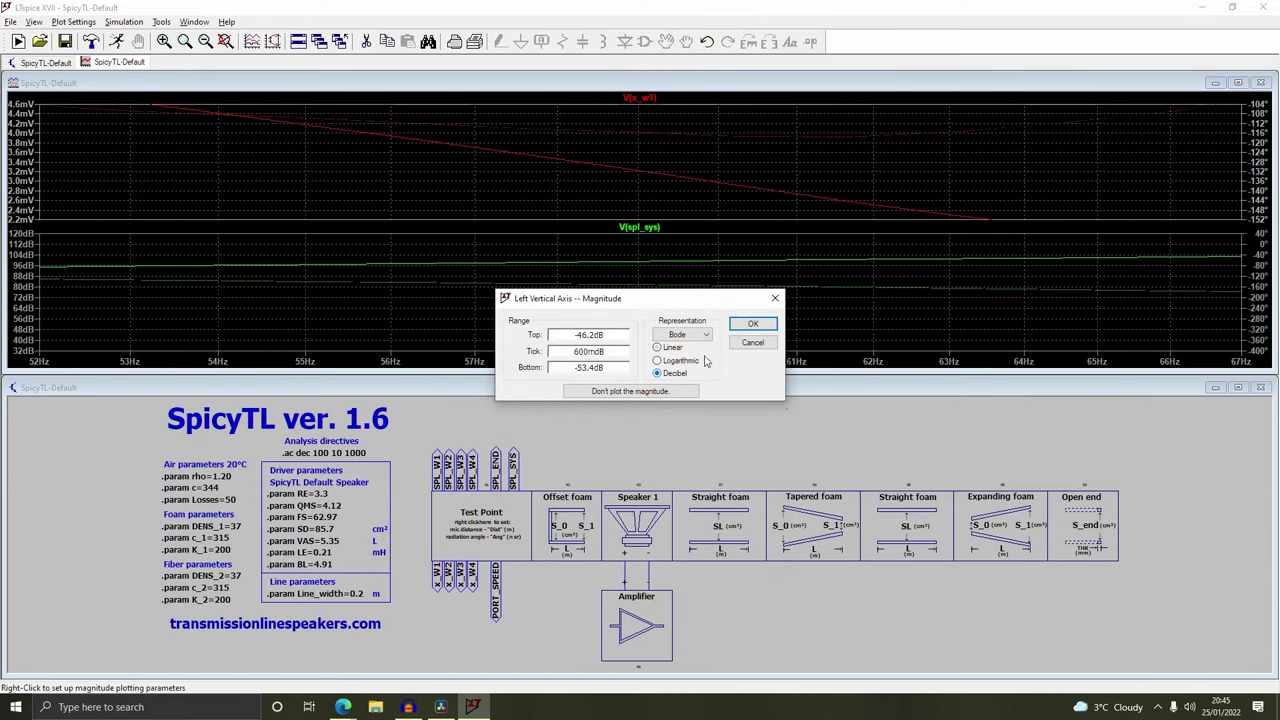
{"action": "left_click", "coordinate": [754, 324]}
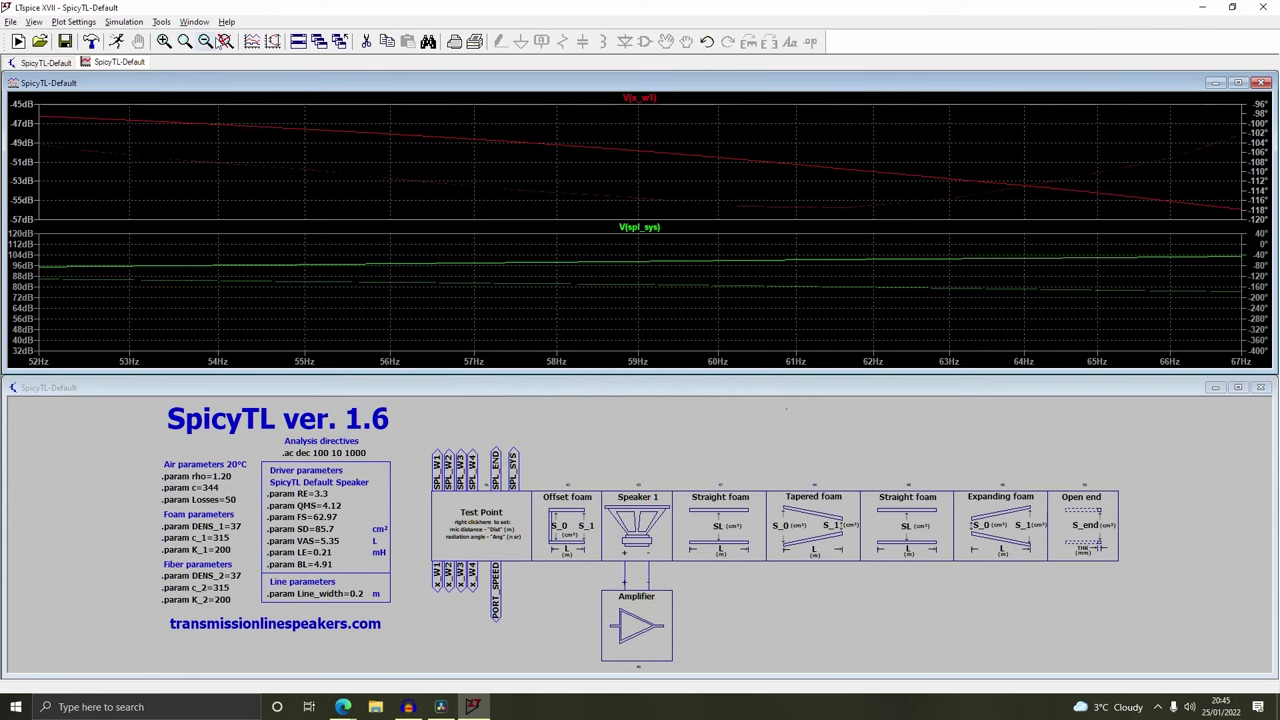
{"action": "left_click", "coordinate": [225, 42]}
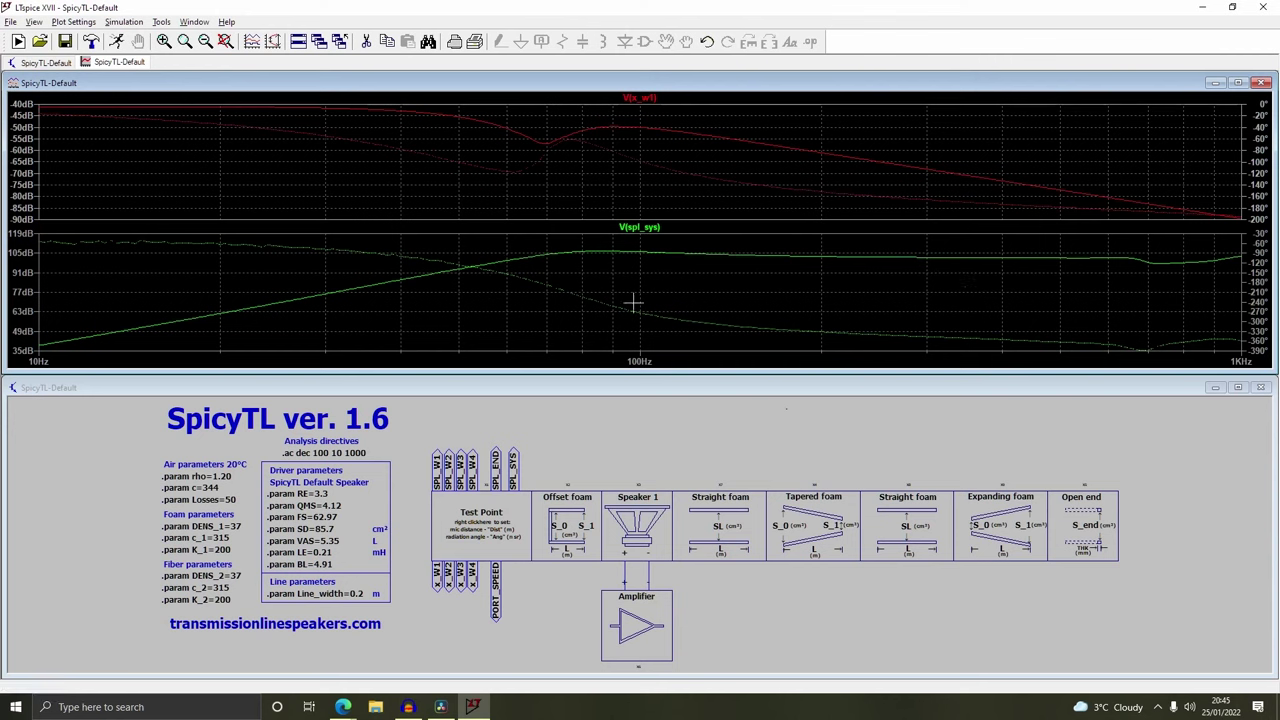